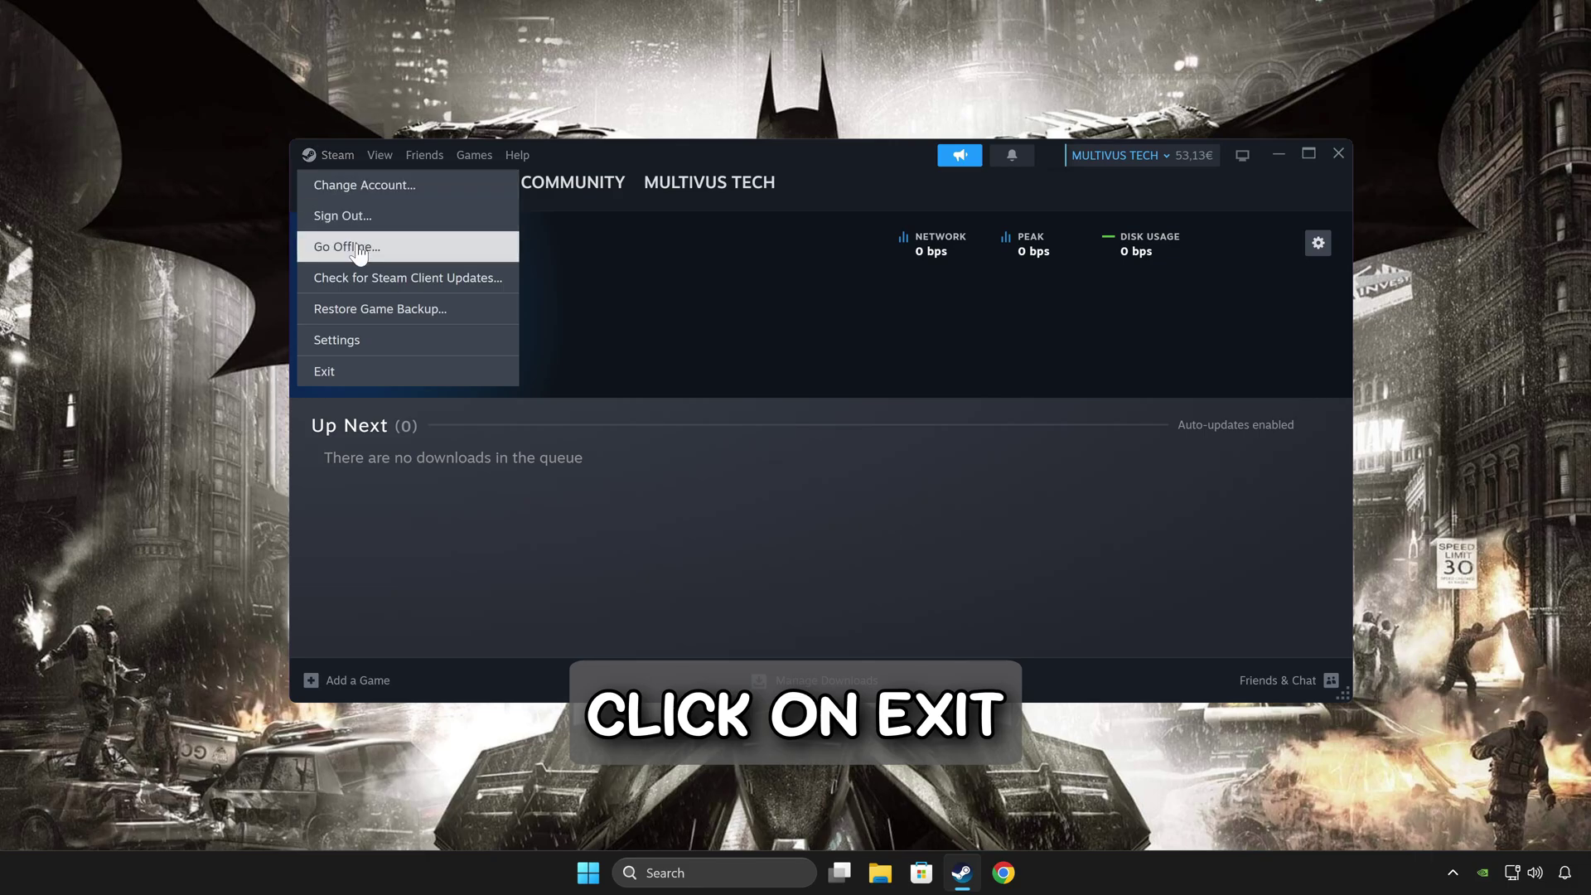
- Exit Steam completely and relaunch it as administrator
left_click(412, 373)
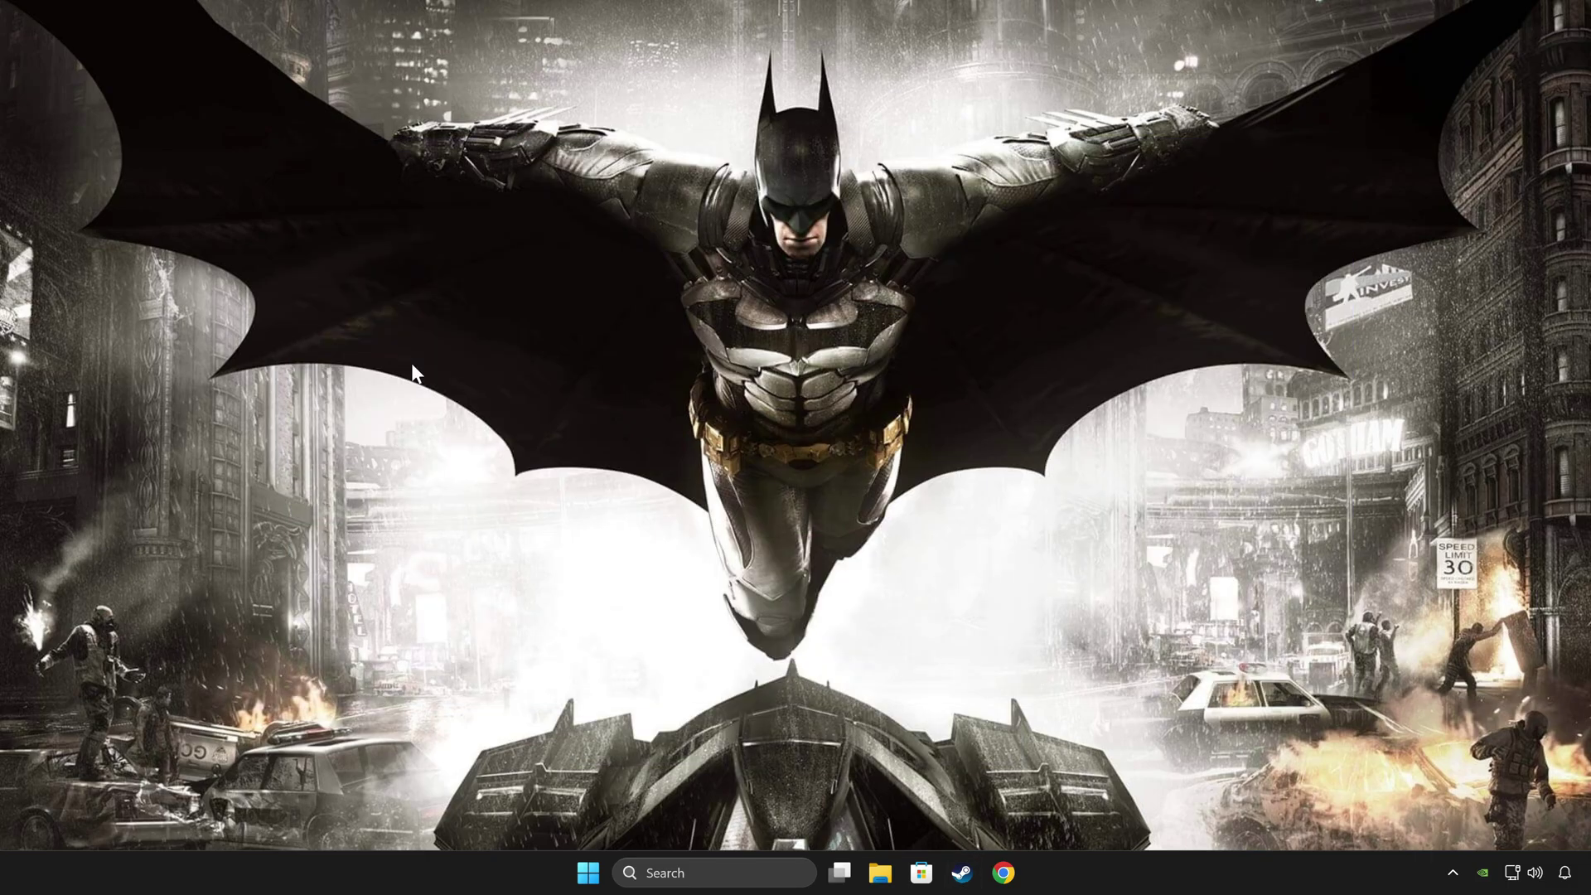
left_click(589, 873)
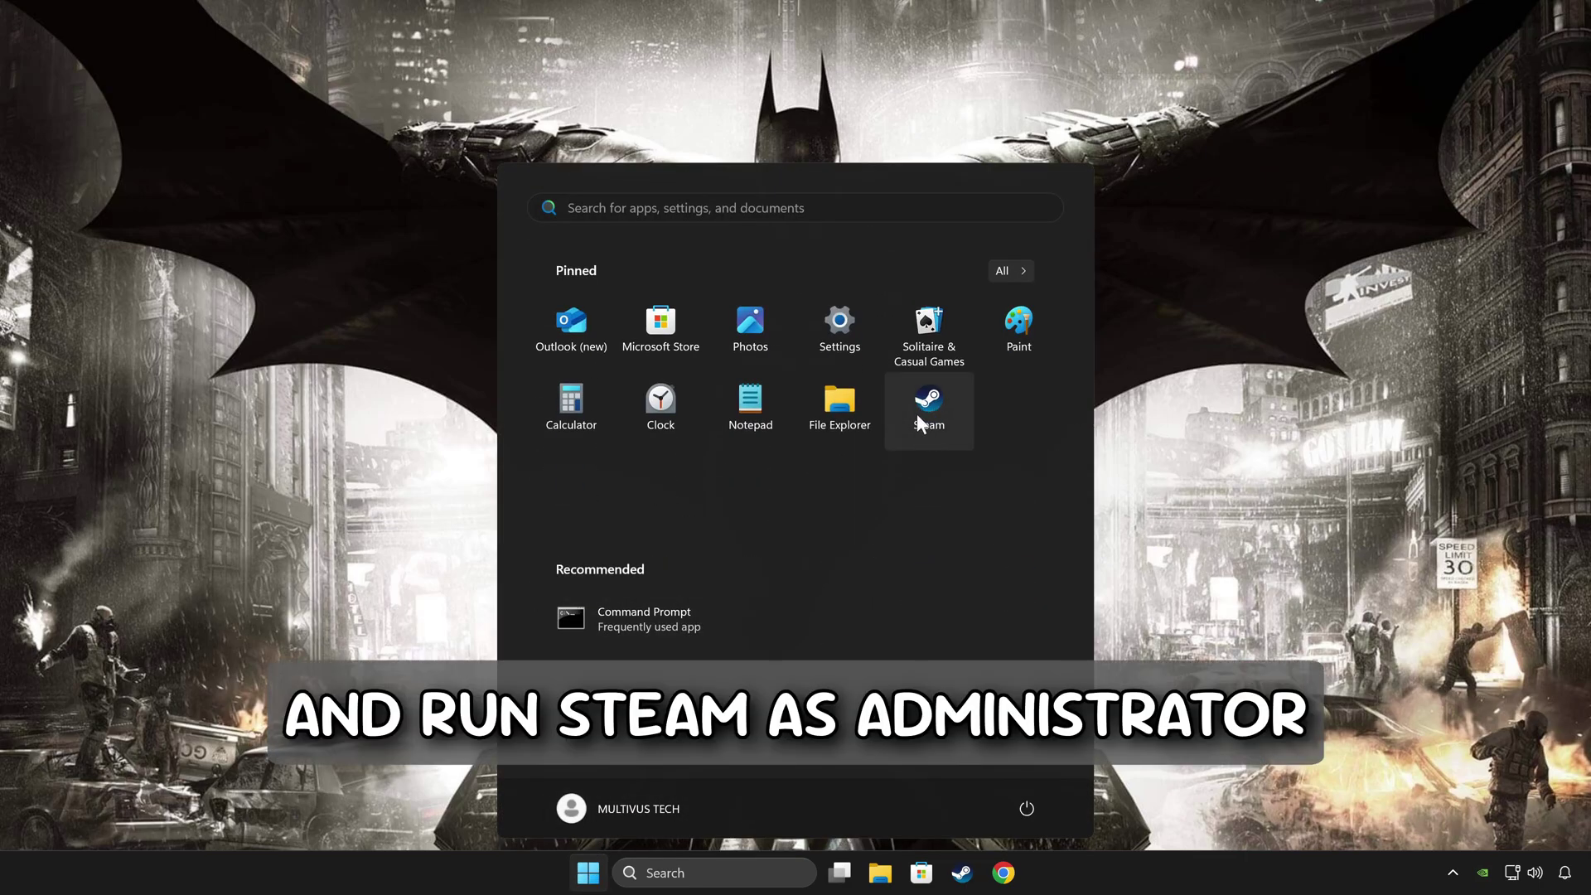
right_click(918, 403)
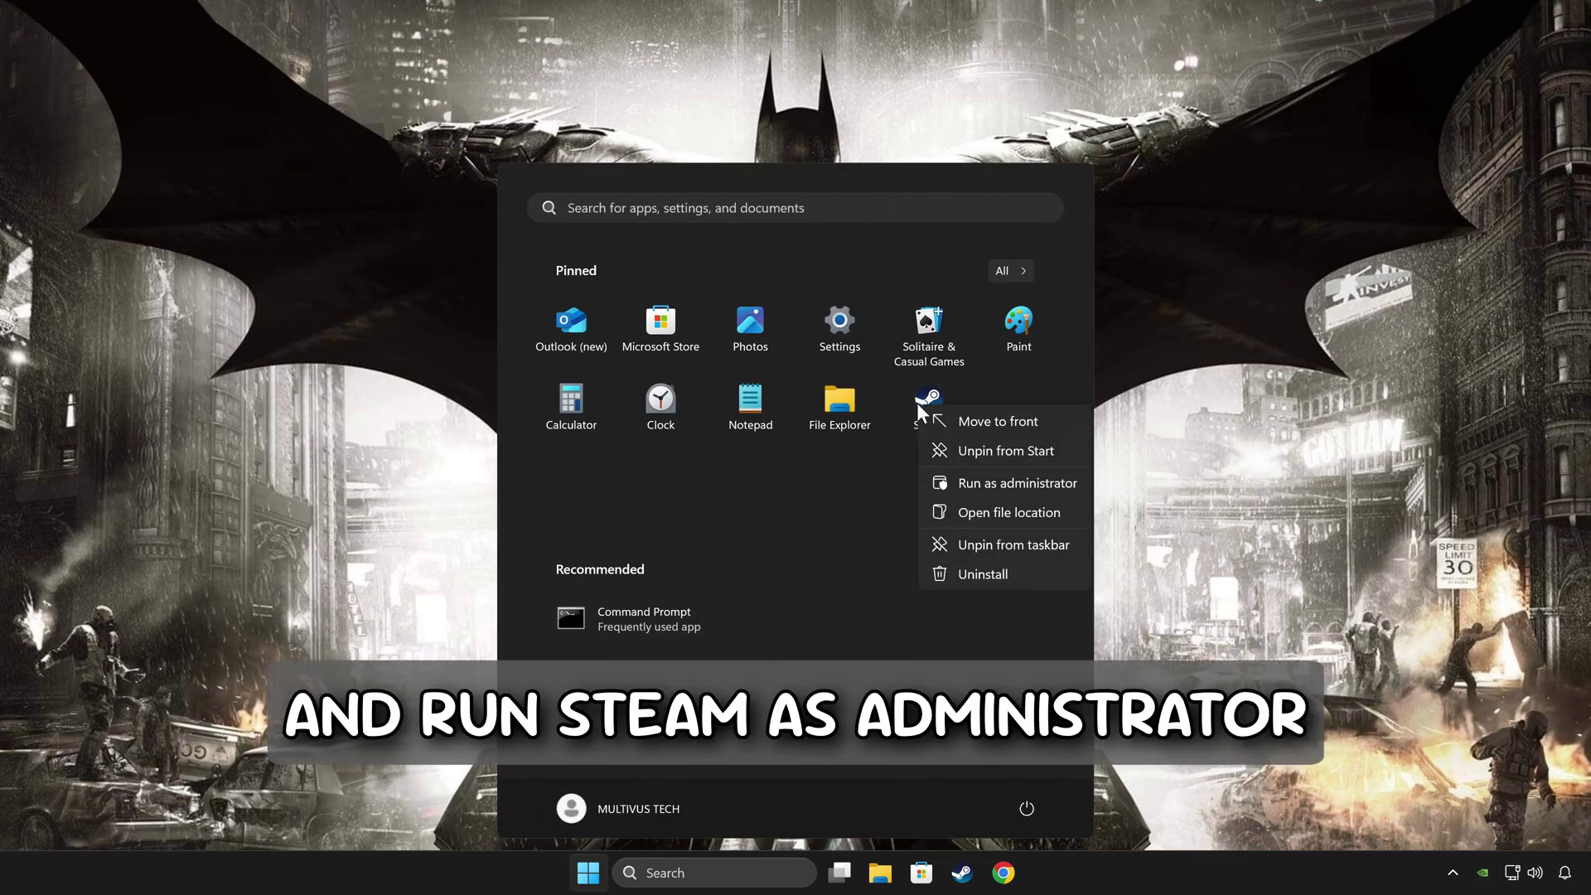
left_click(1000, 485)
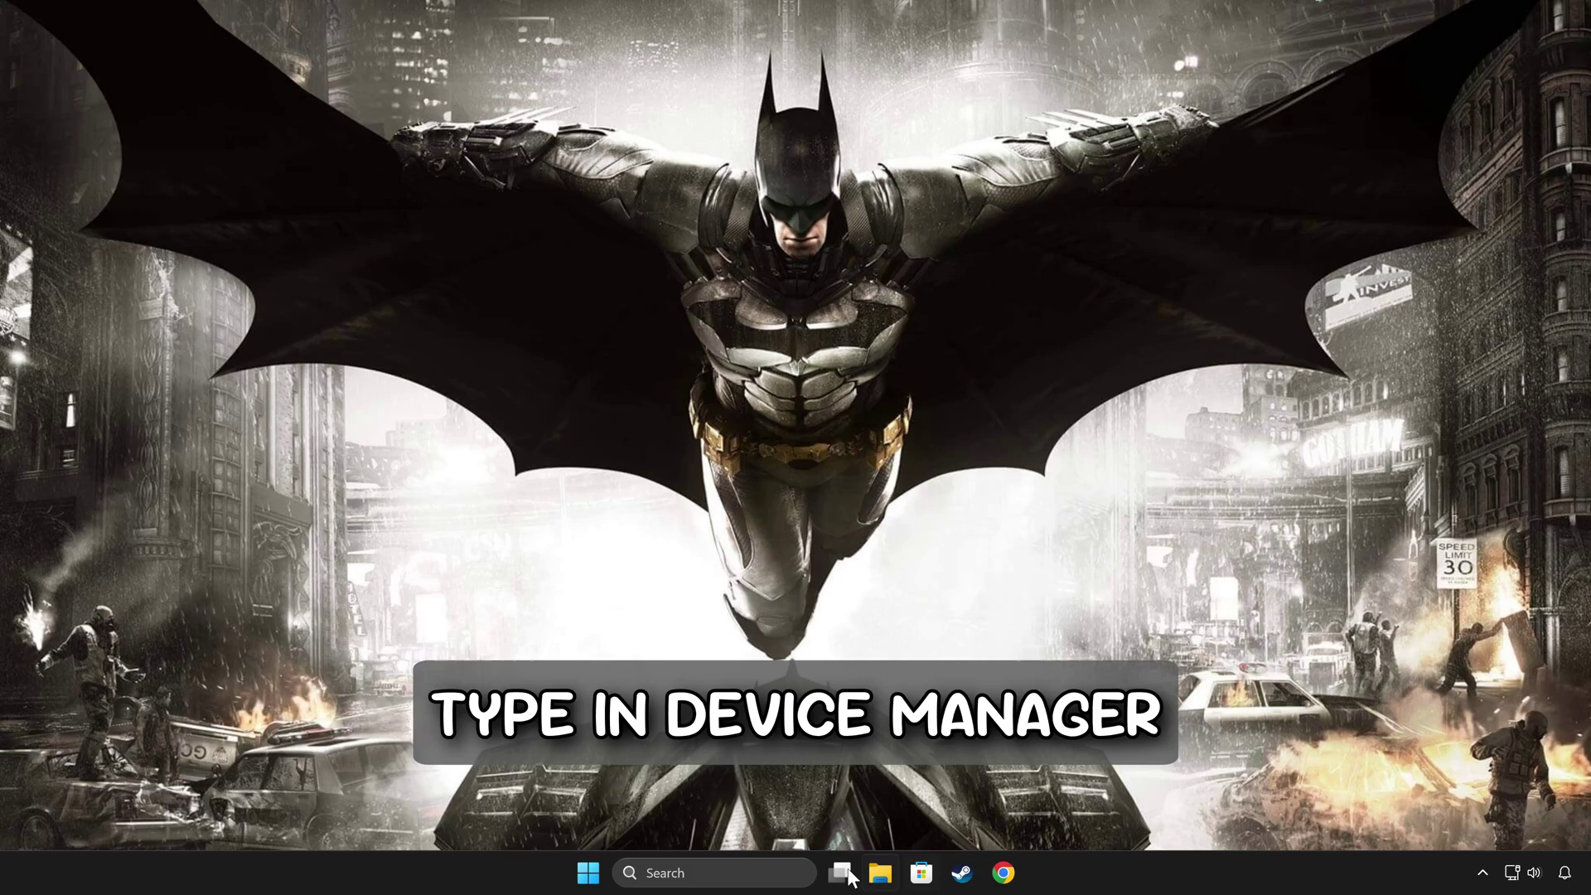
- Search Windows for "device manager" and open Device Manager
left_click(766, 866)
type("d")
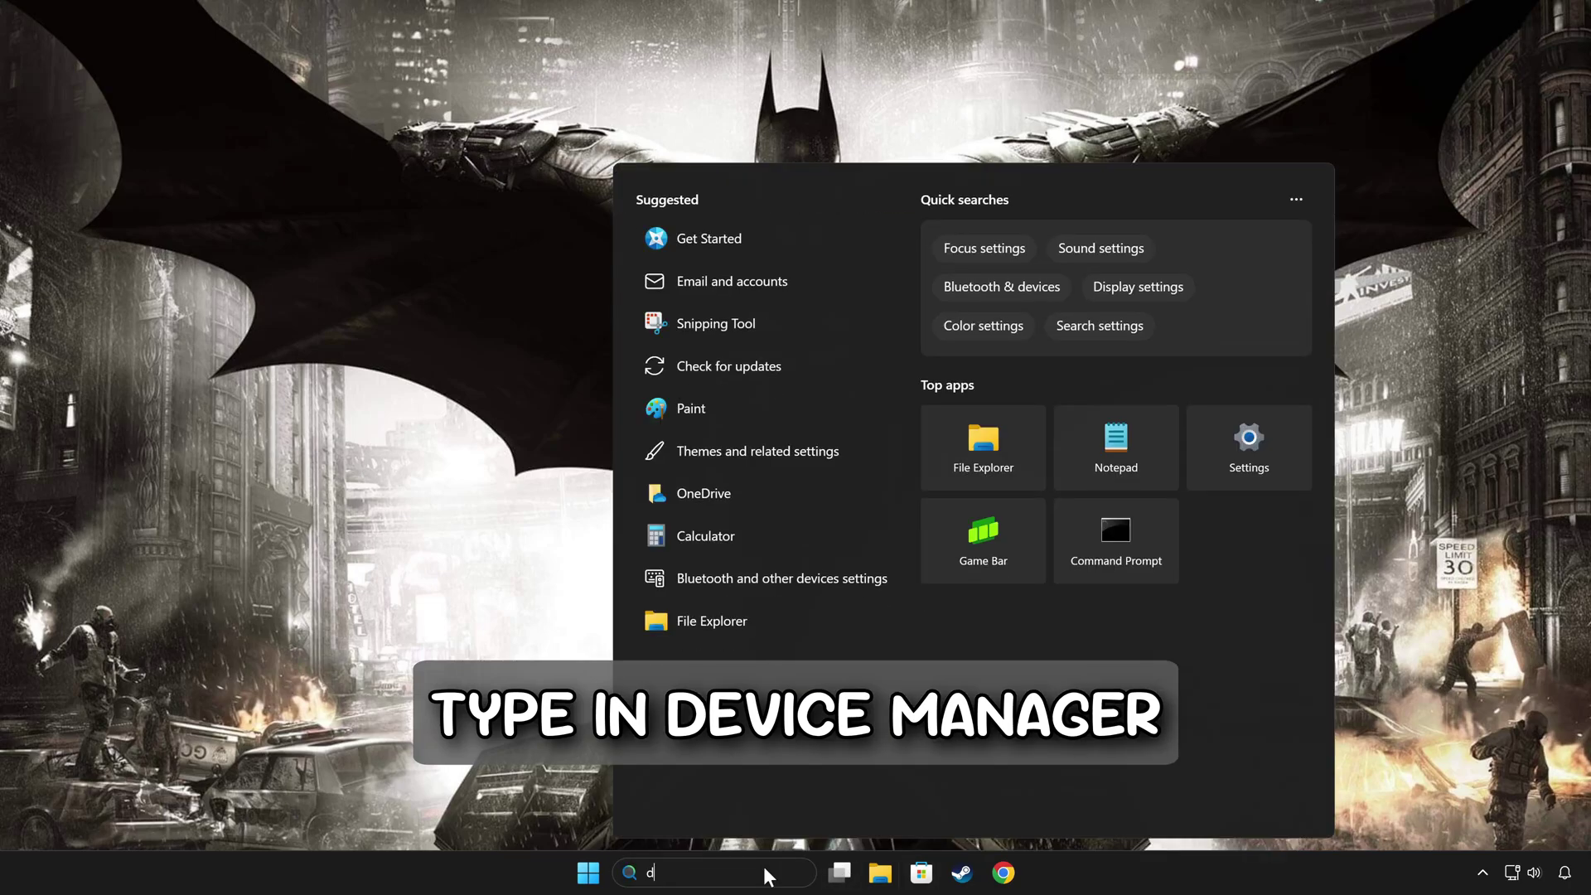
type("evice manage")
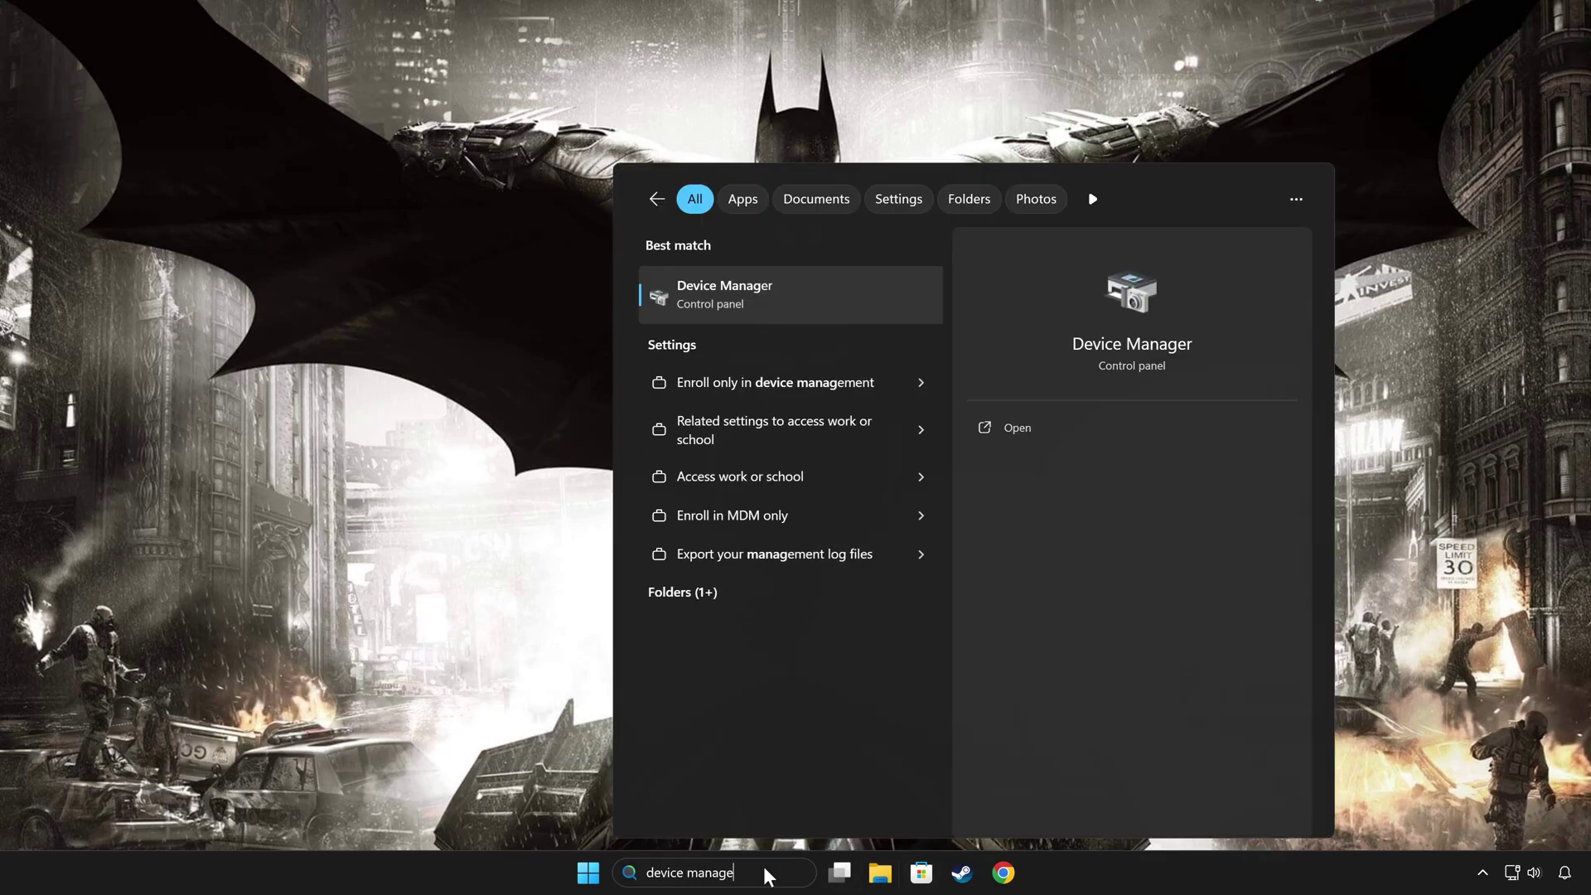
type("r")
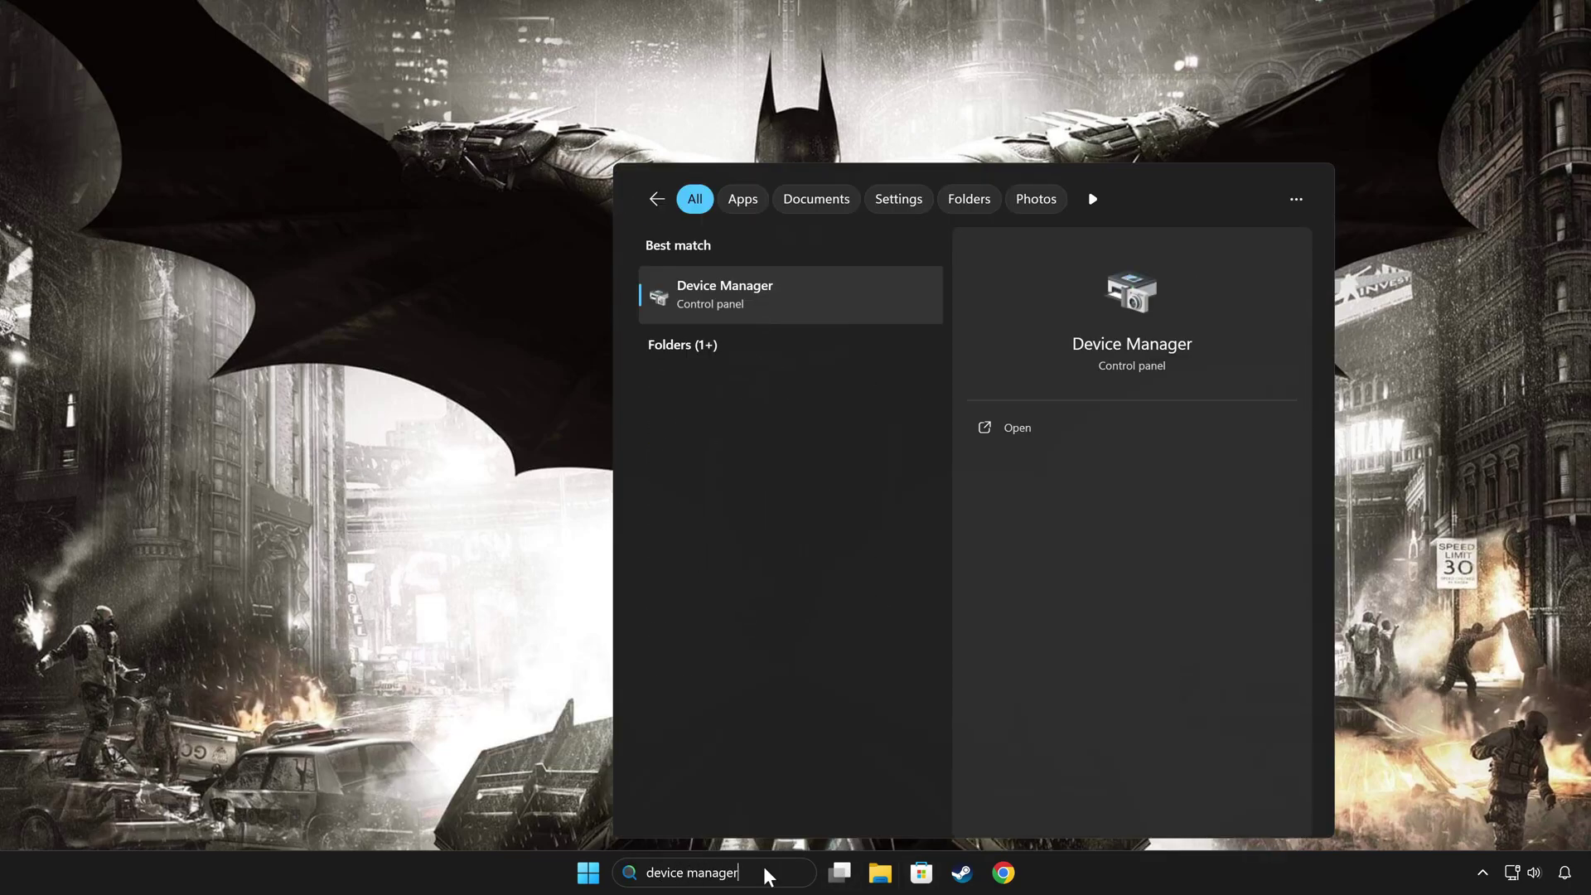
left_click(795, 296)
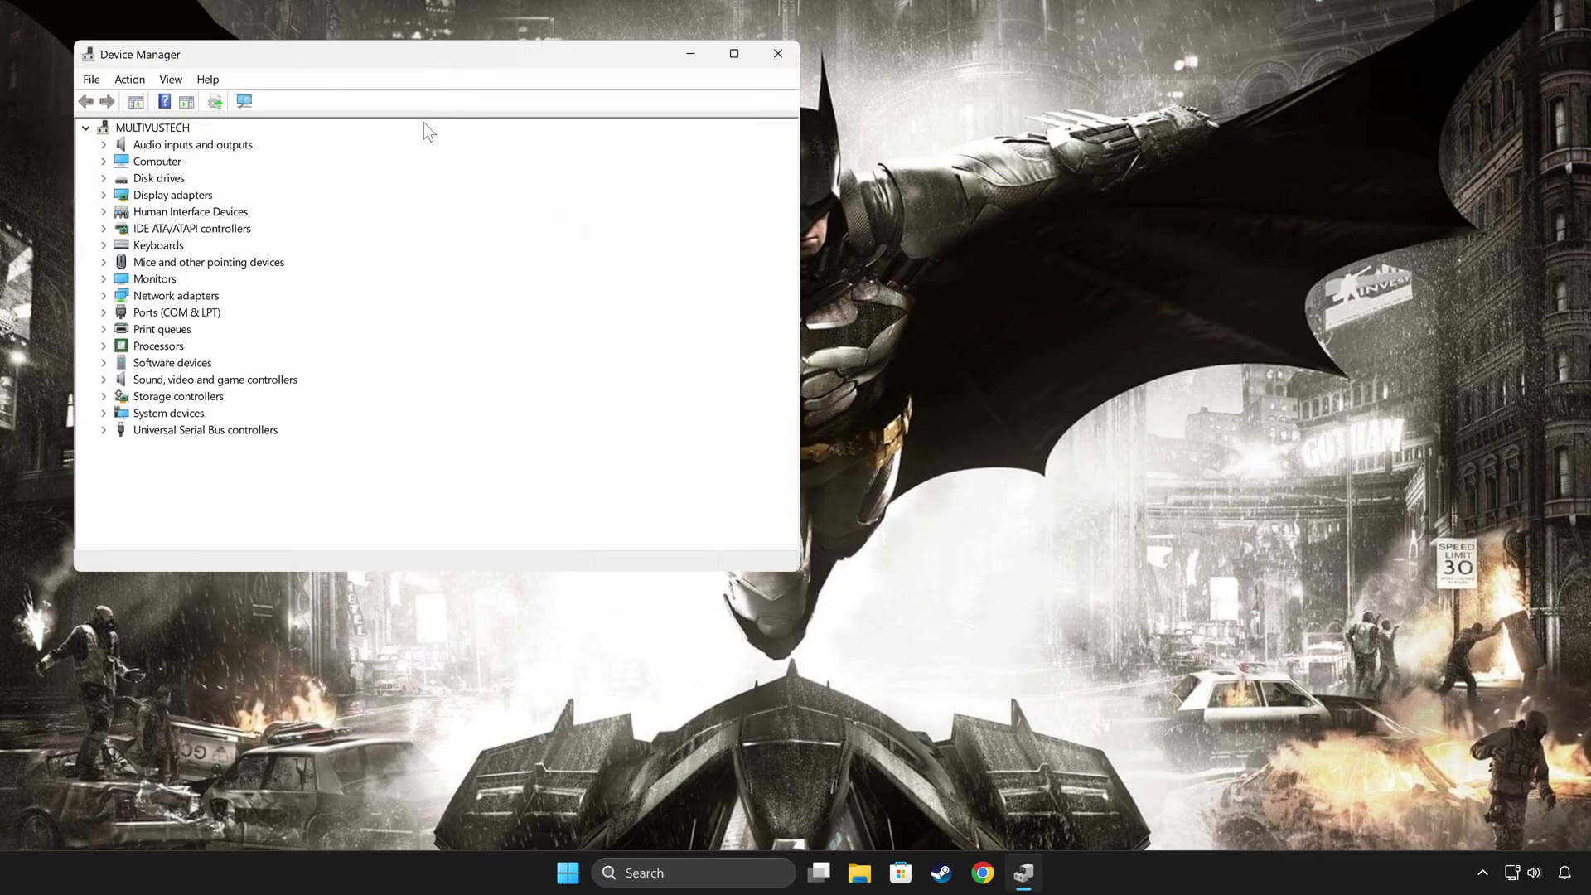
- Expand the display adapters and start a driver update for the NVIDIA GeForce RTX 3070
left_click_drag(319, 65, 677, 184)
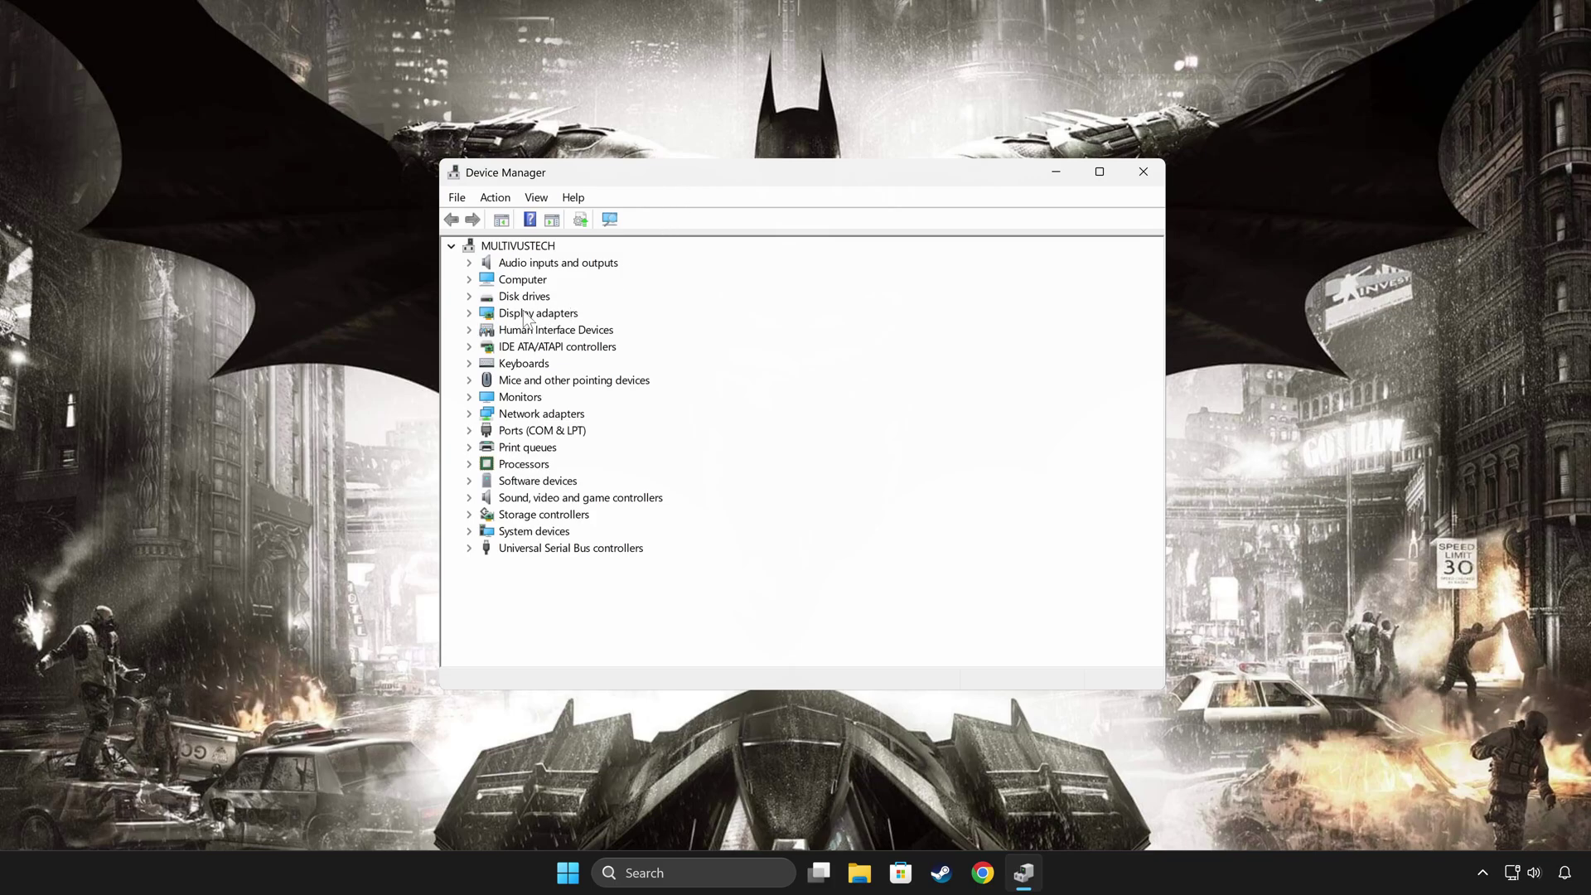
left_click(470, 314)
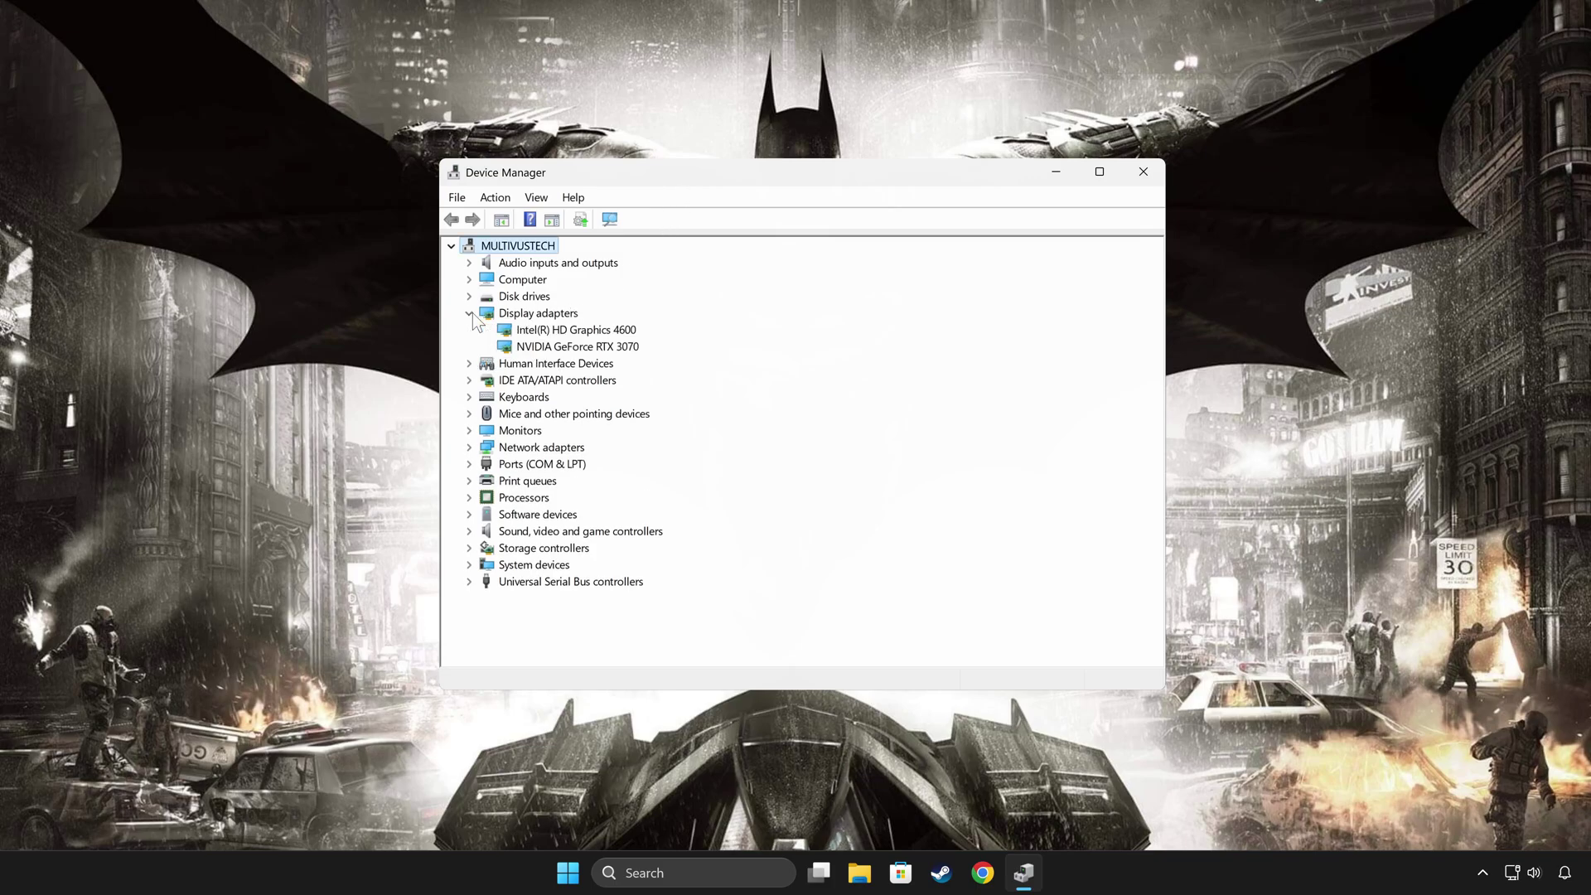
right_click(581, 351)
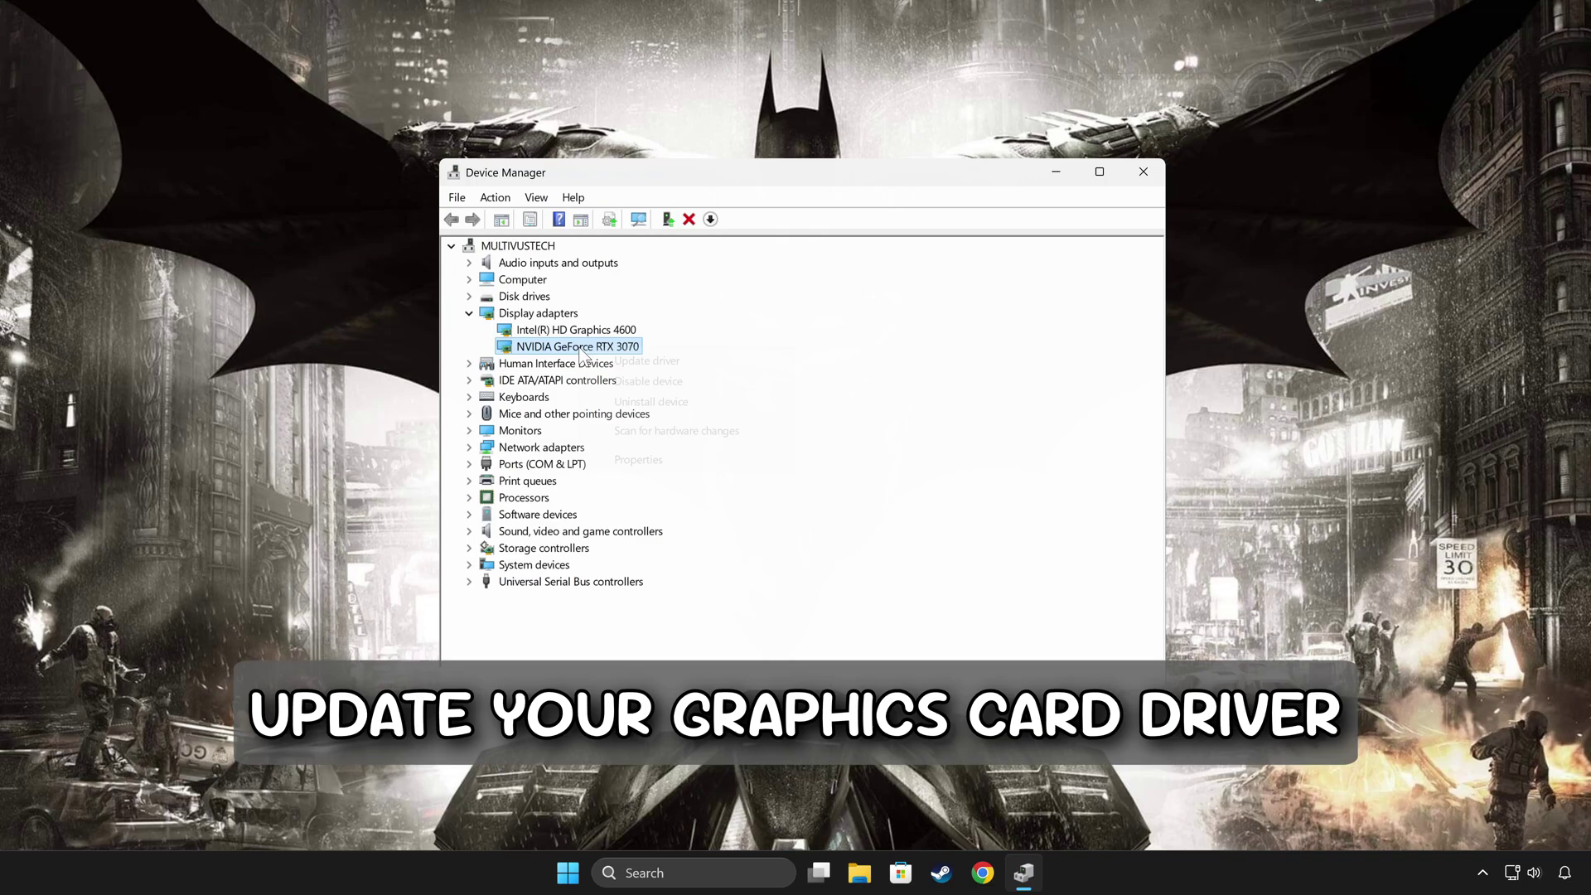
left_click(700, 363)
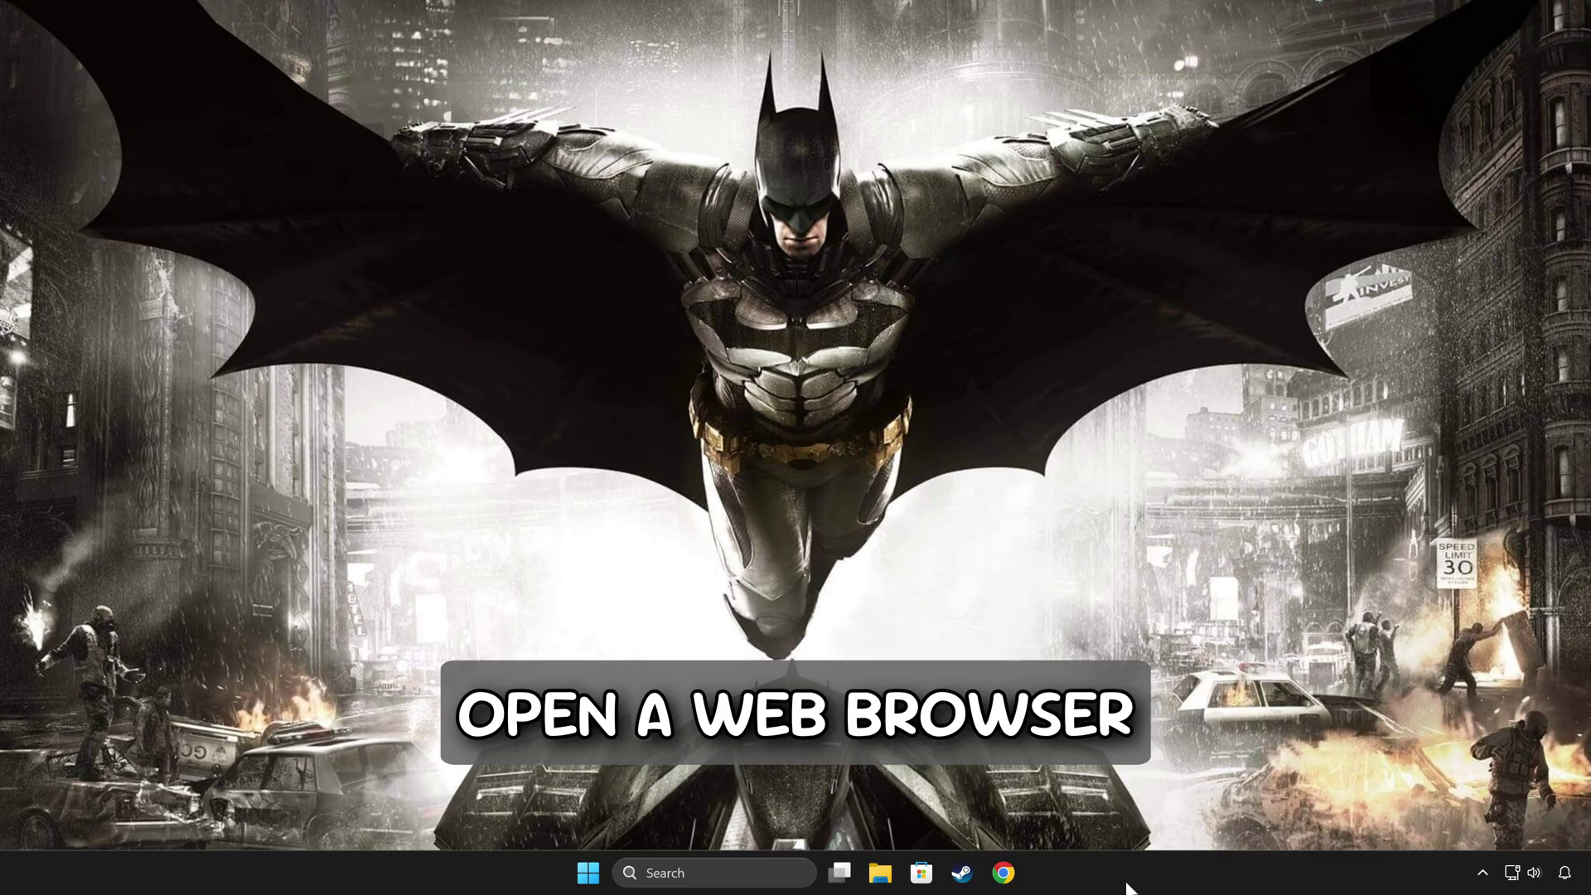
- Switch to Chrome, search for "nvidia app download", and download the NVIDIA App from its official NVIDIA page
left_click(1003, 873)
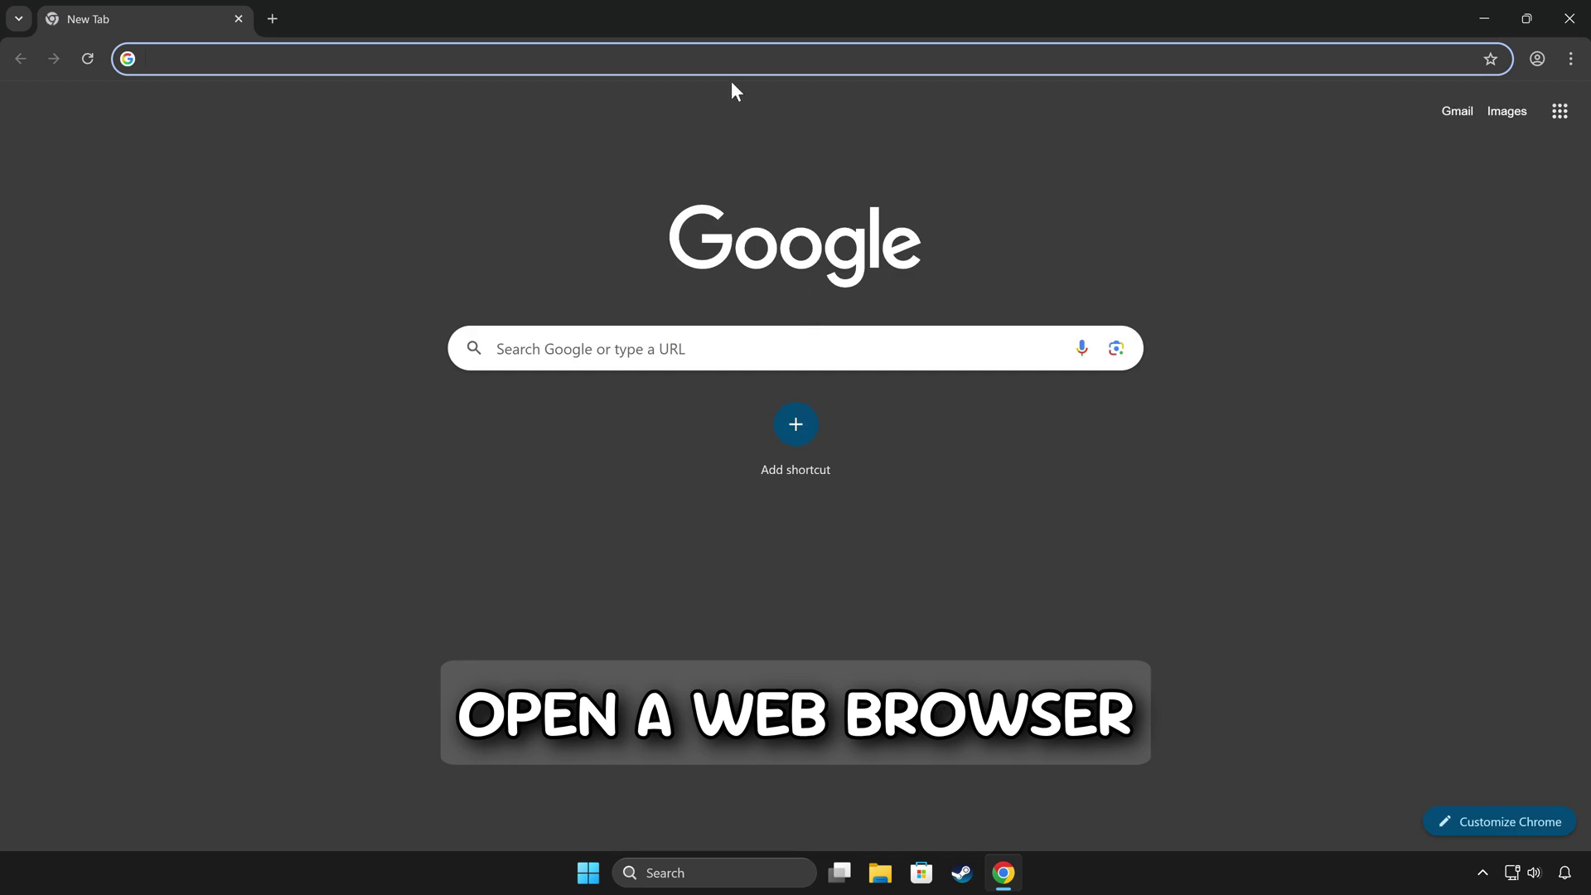
type("nvi")
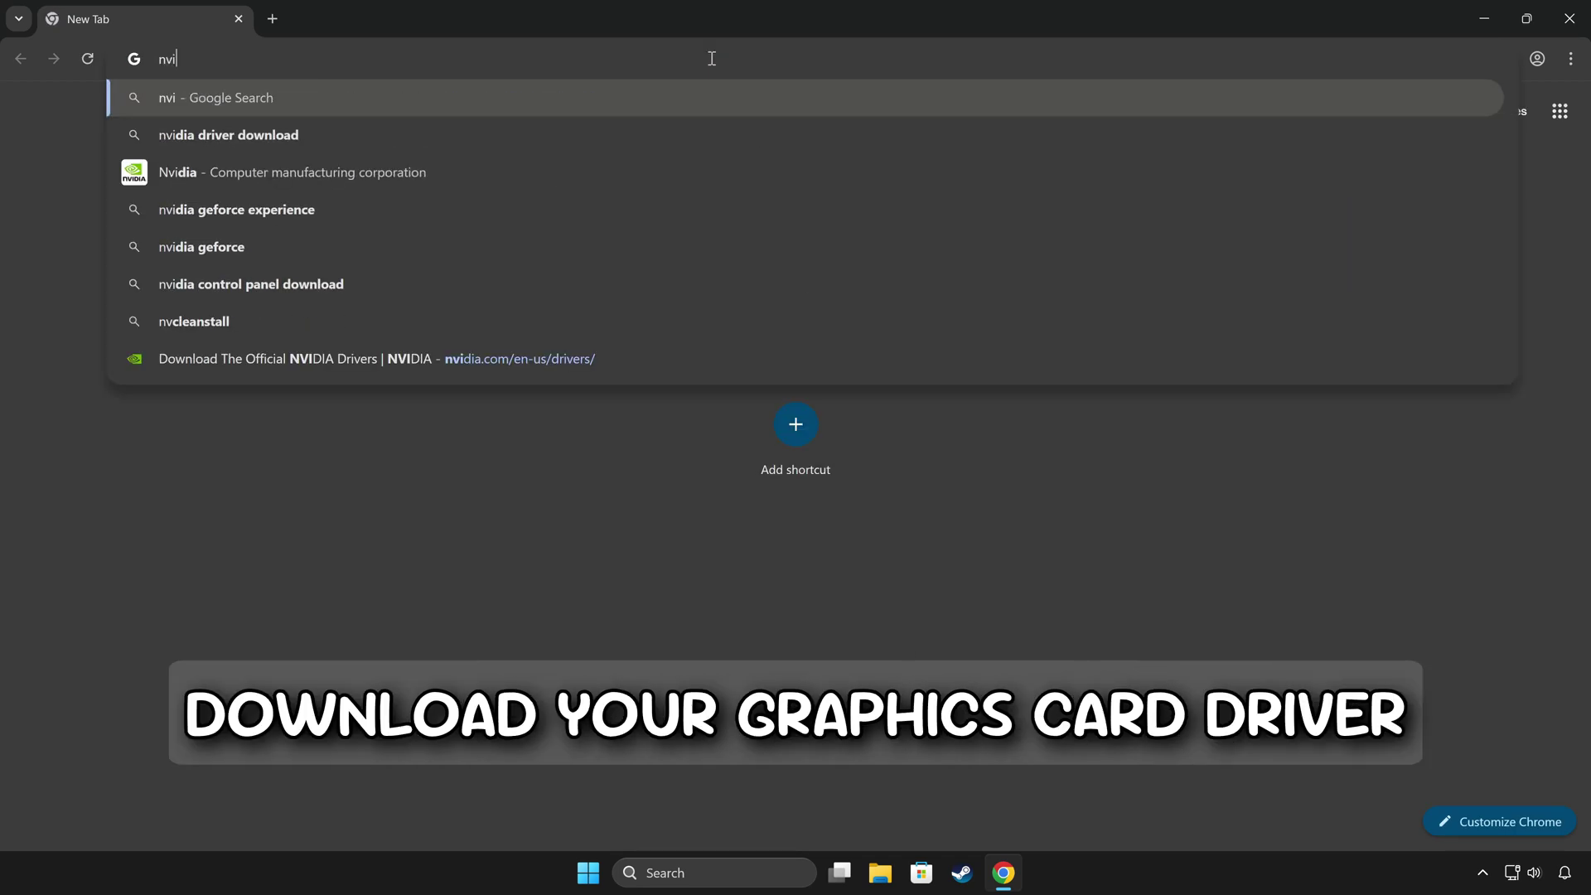
type("dia app download")
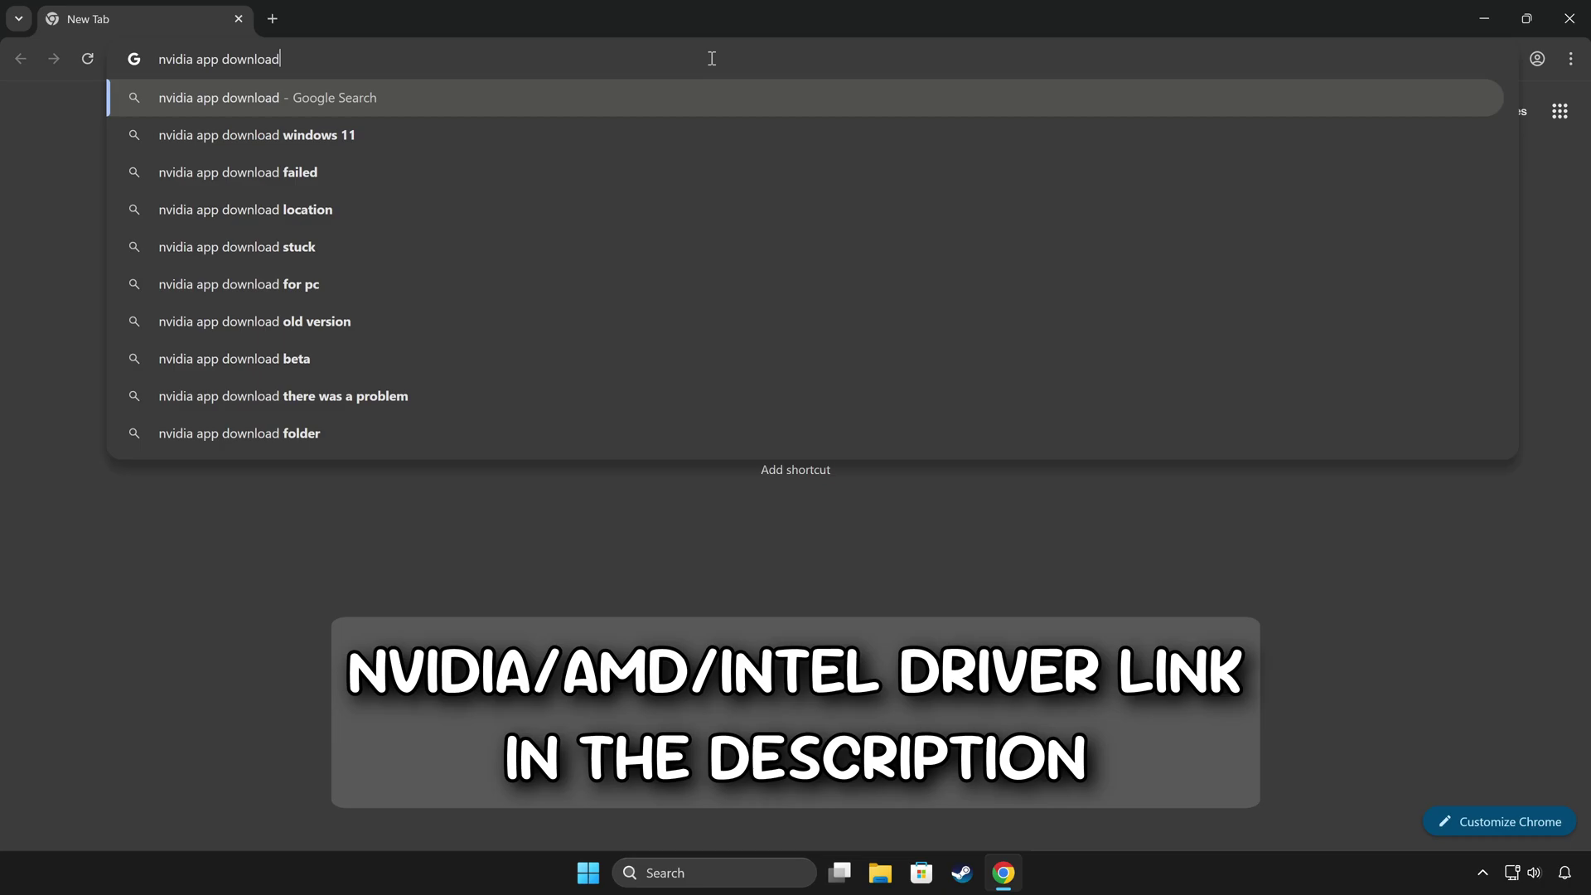
key("Return")
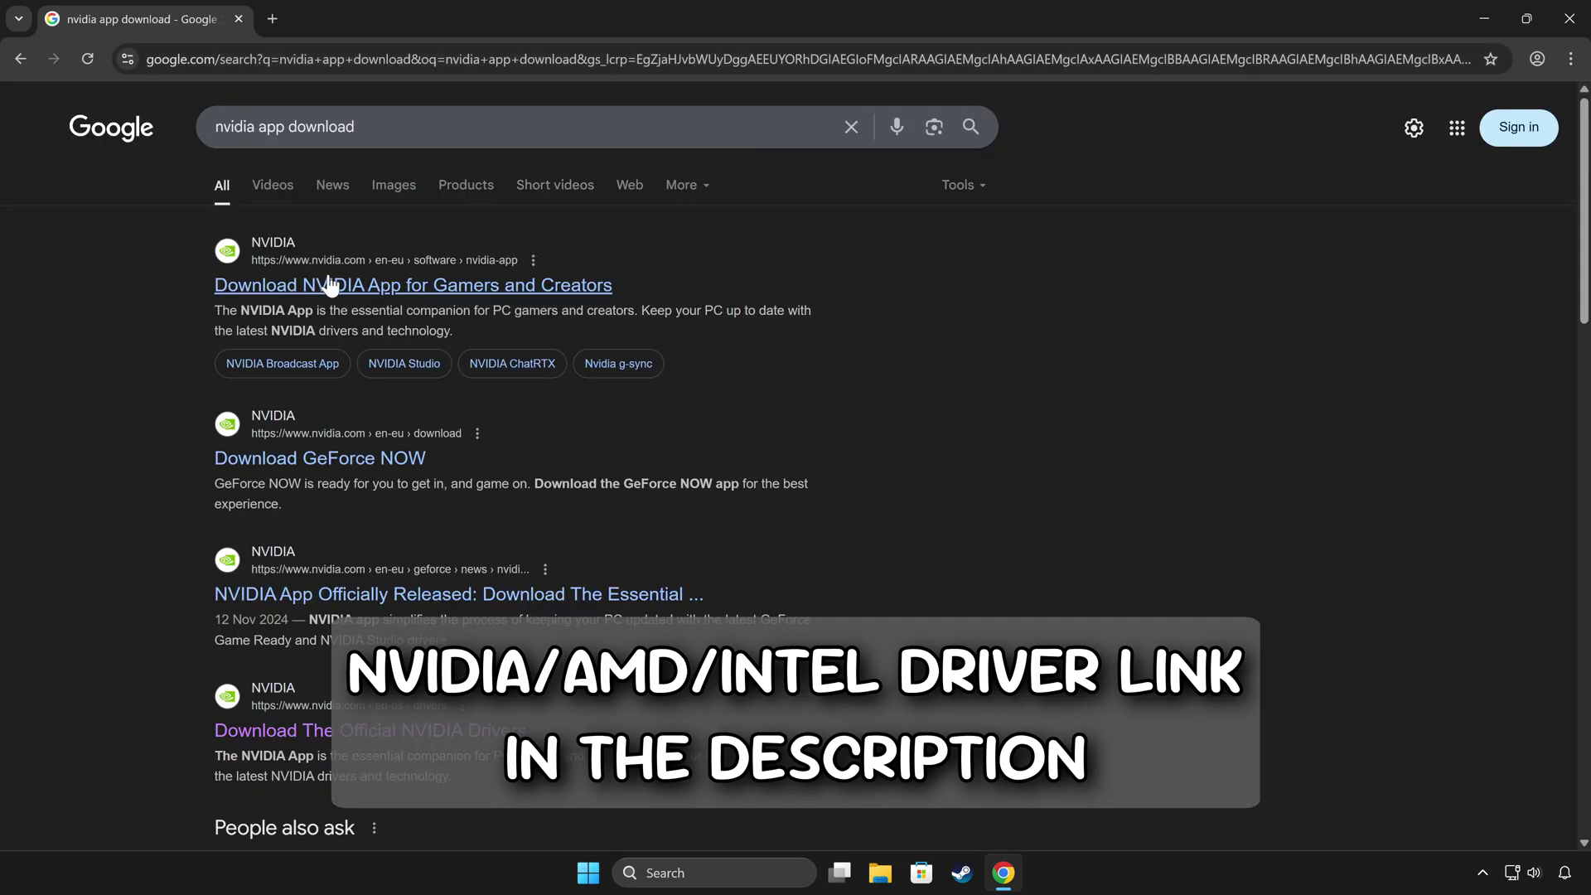
left_click(406, 290)
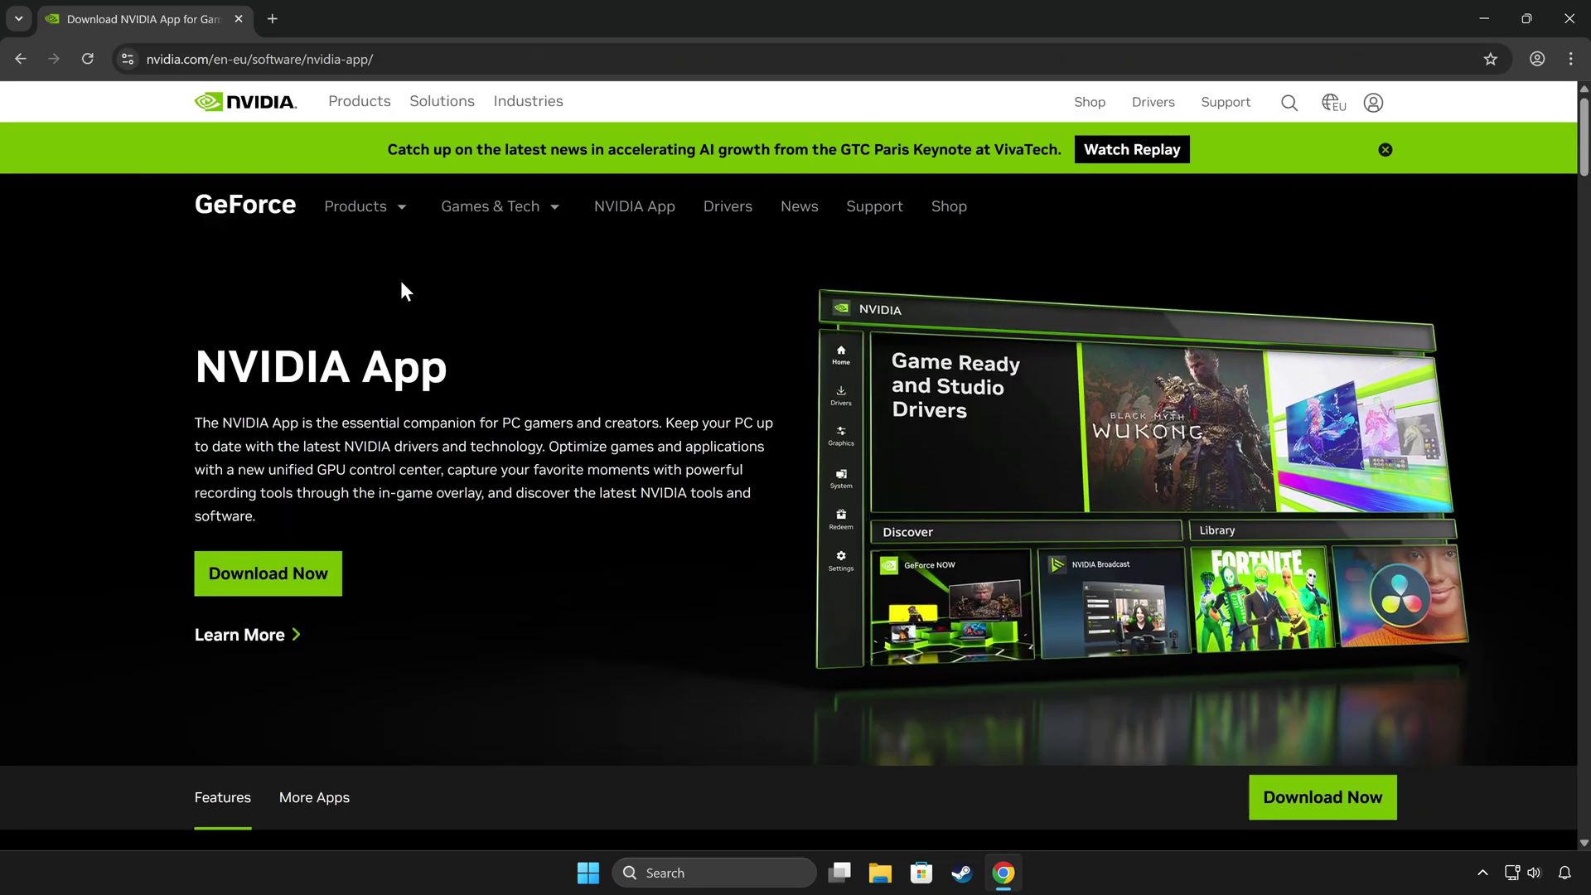
left_click(281, 599)
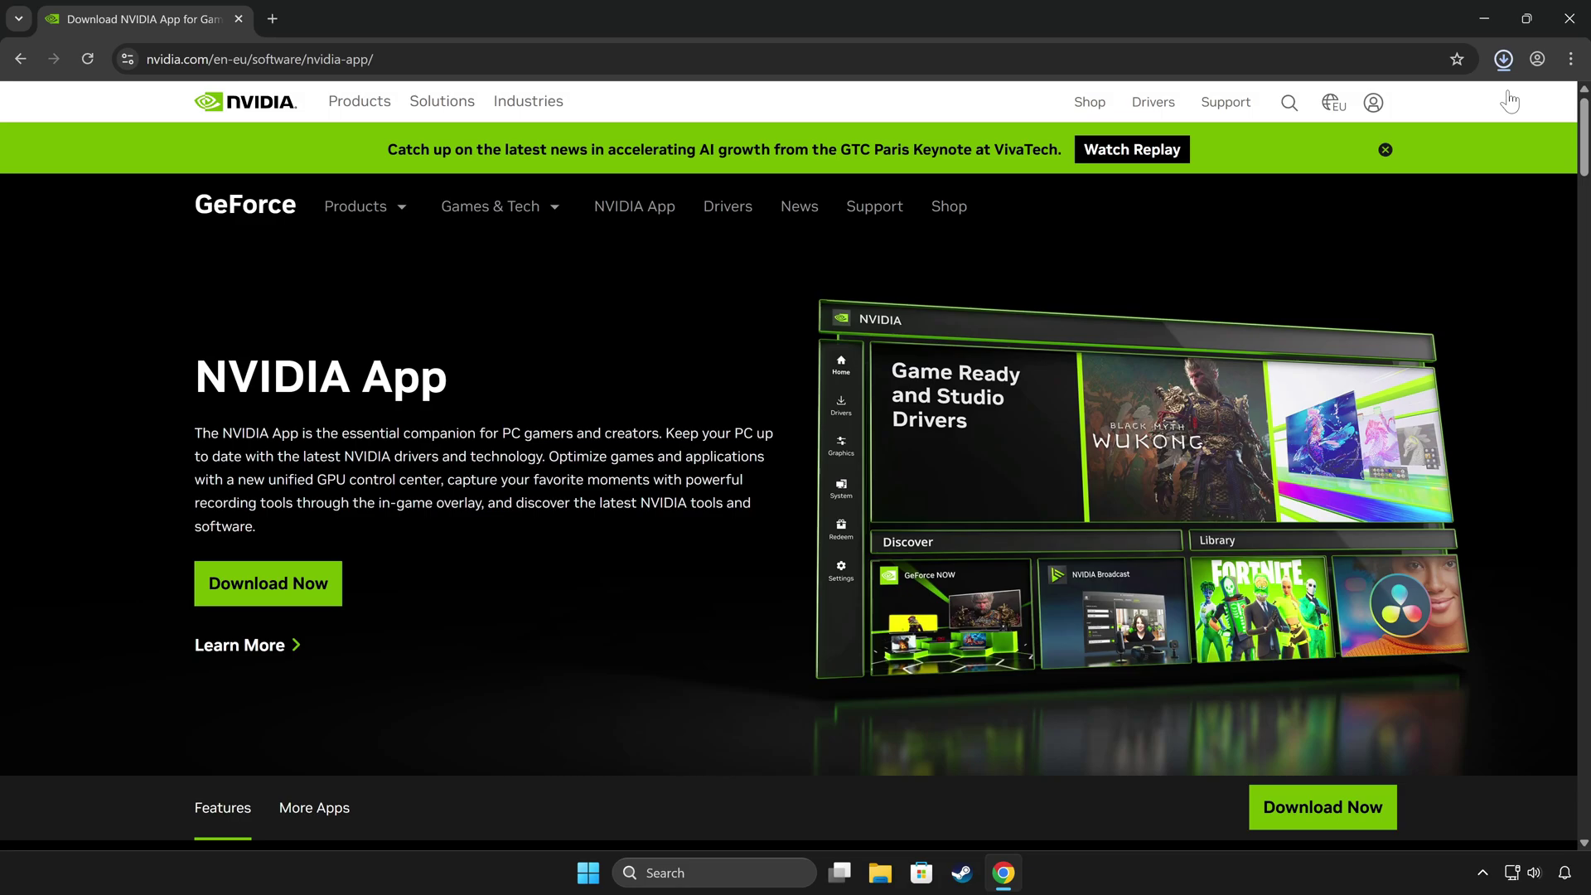
- Run the downloaded NVIDIA_app_v11.0.4.148.exe installer, minimize the browser, and agree to the license terms to continue installing
left_click(1505, 60)
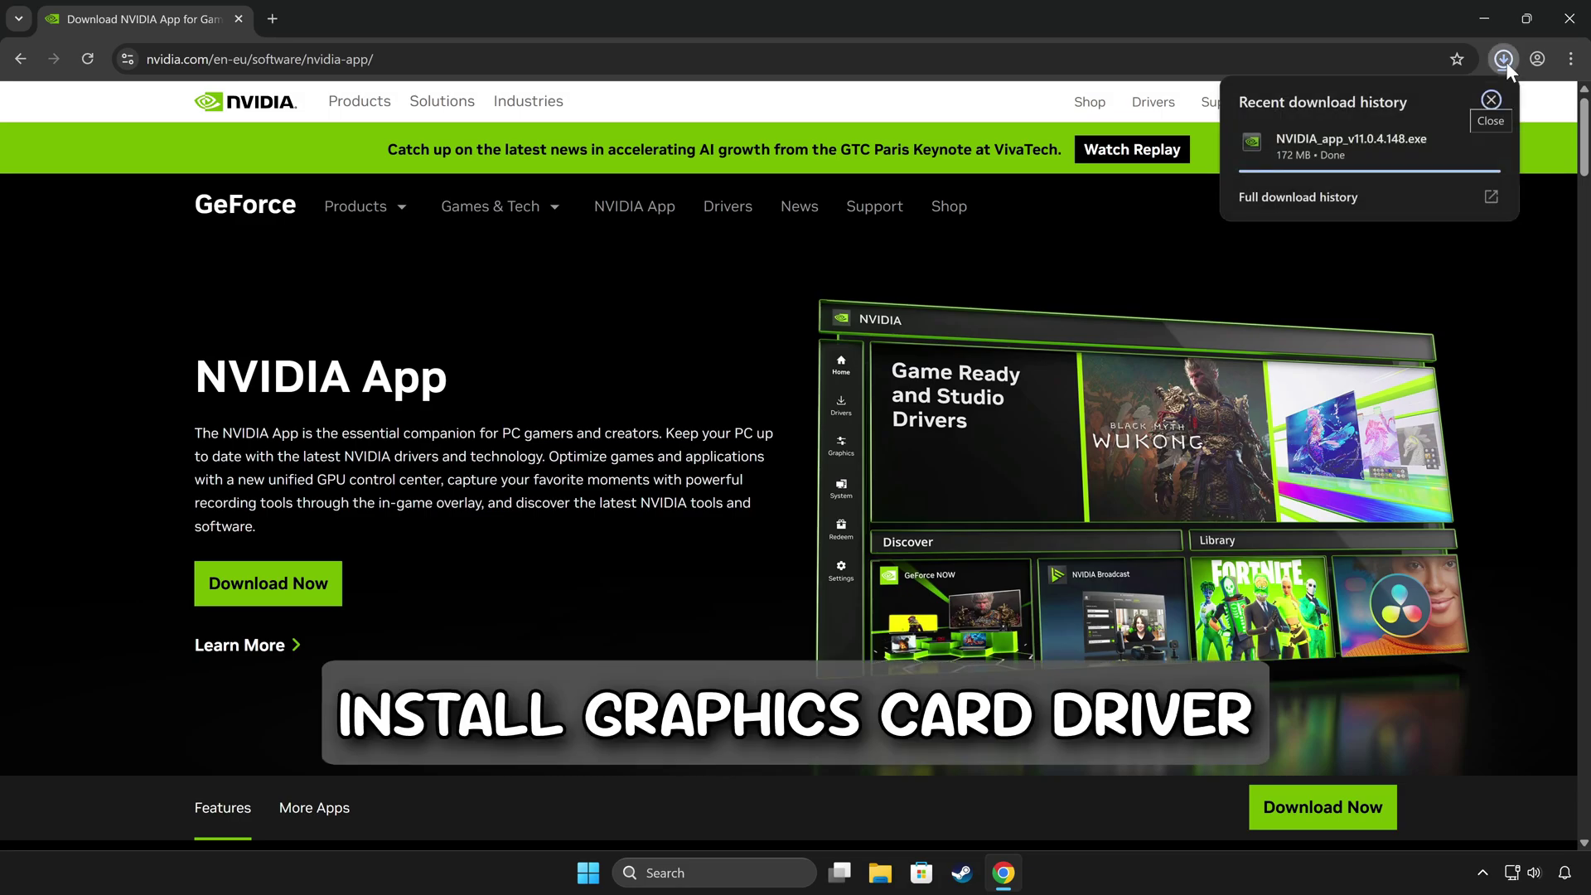
left_click(1360, 152)
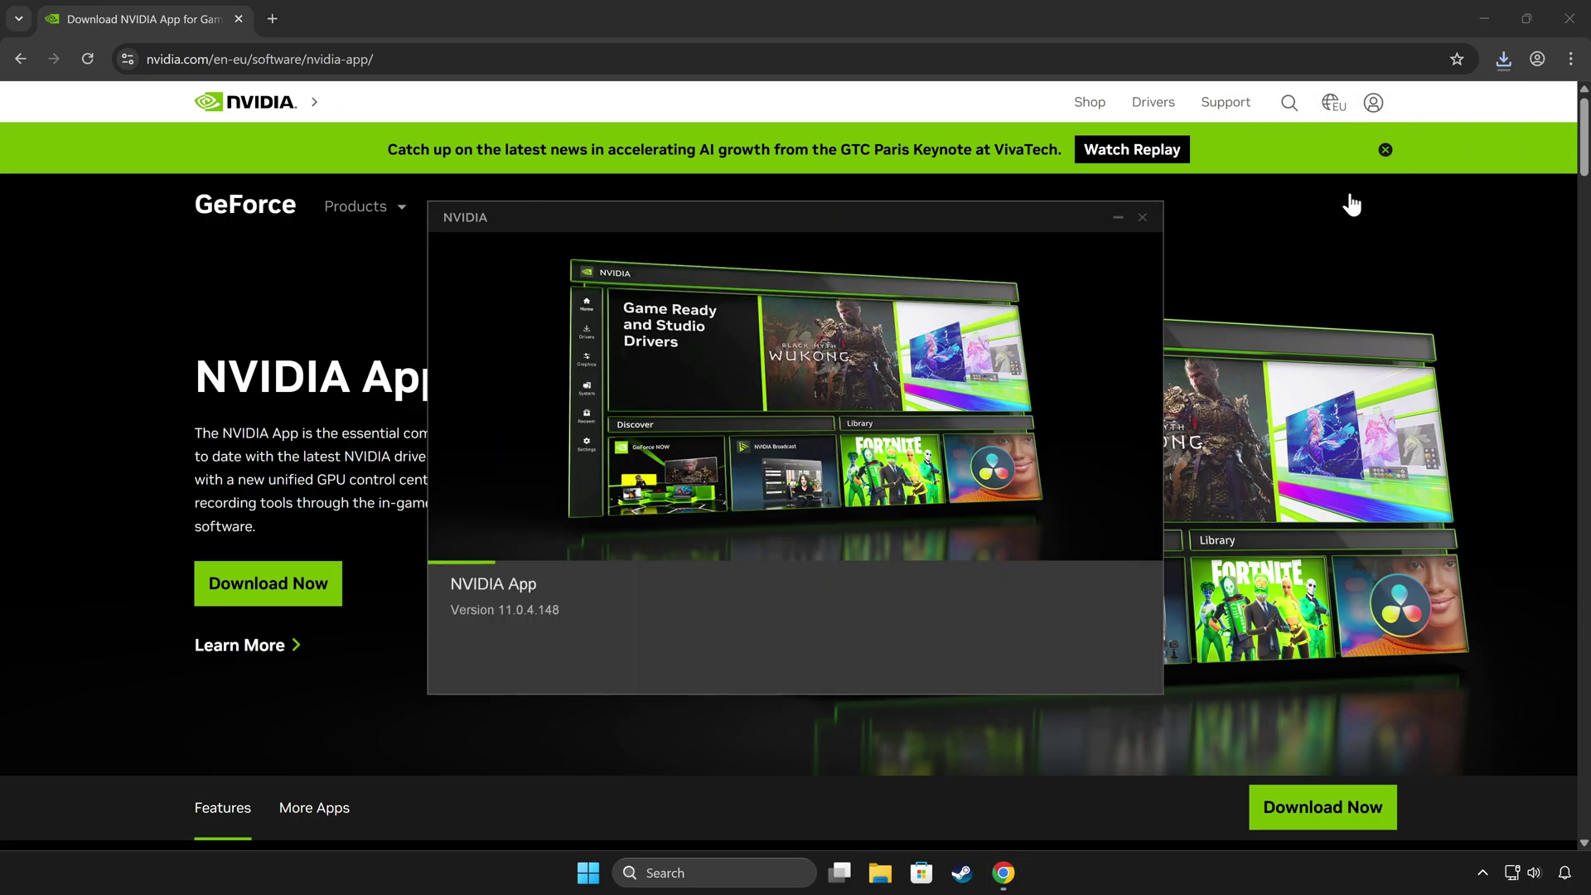
left_click(1470, 22)
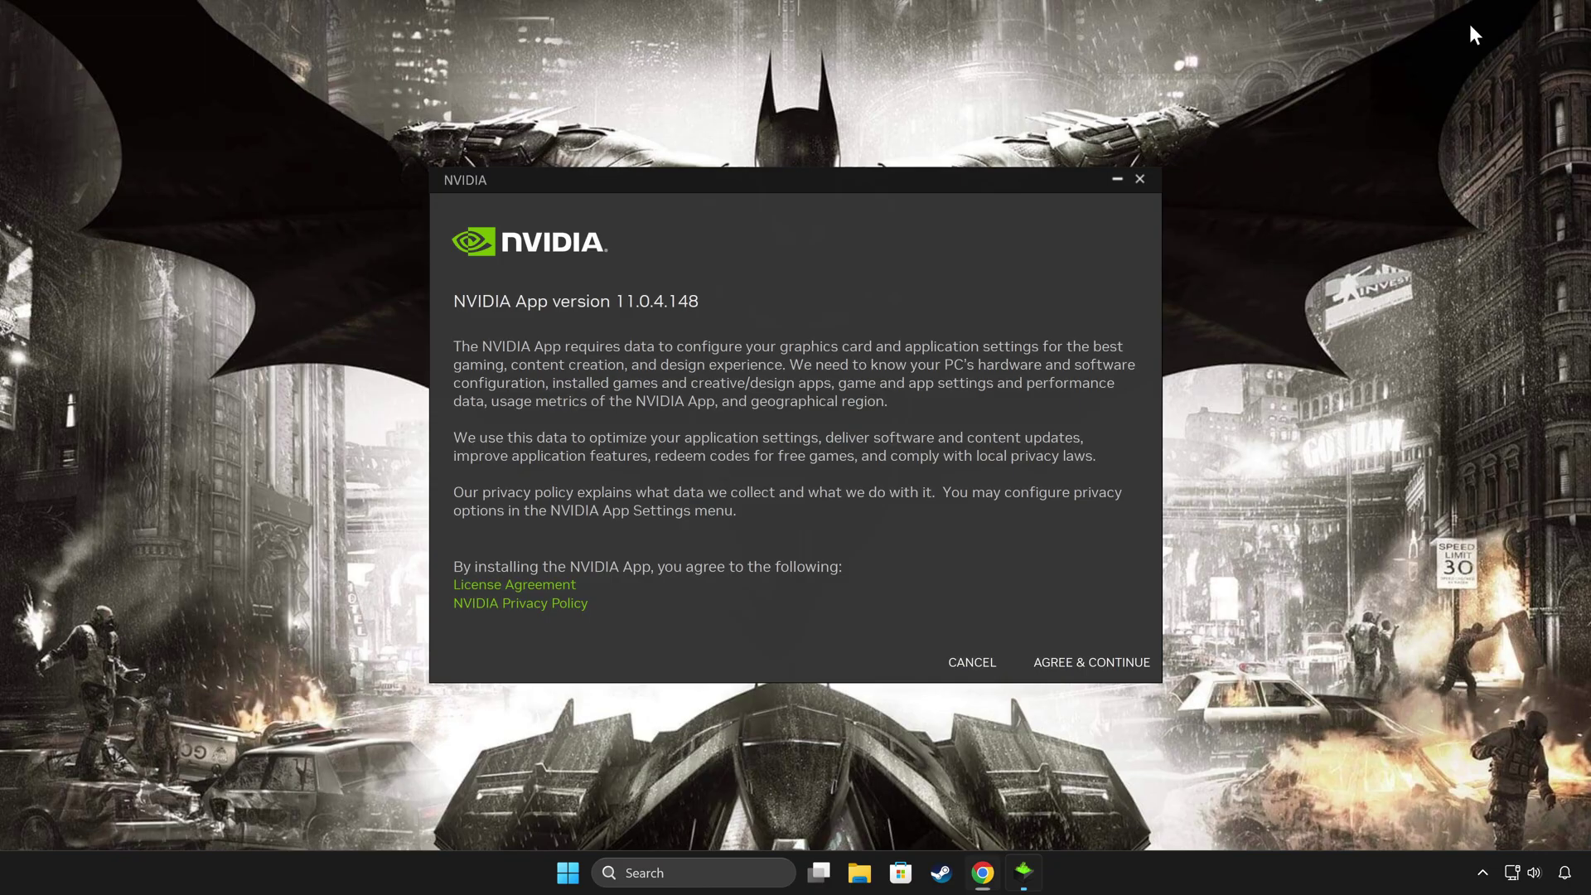
left_click(1106, 660)
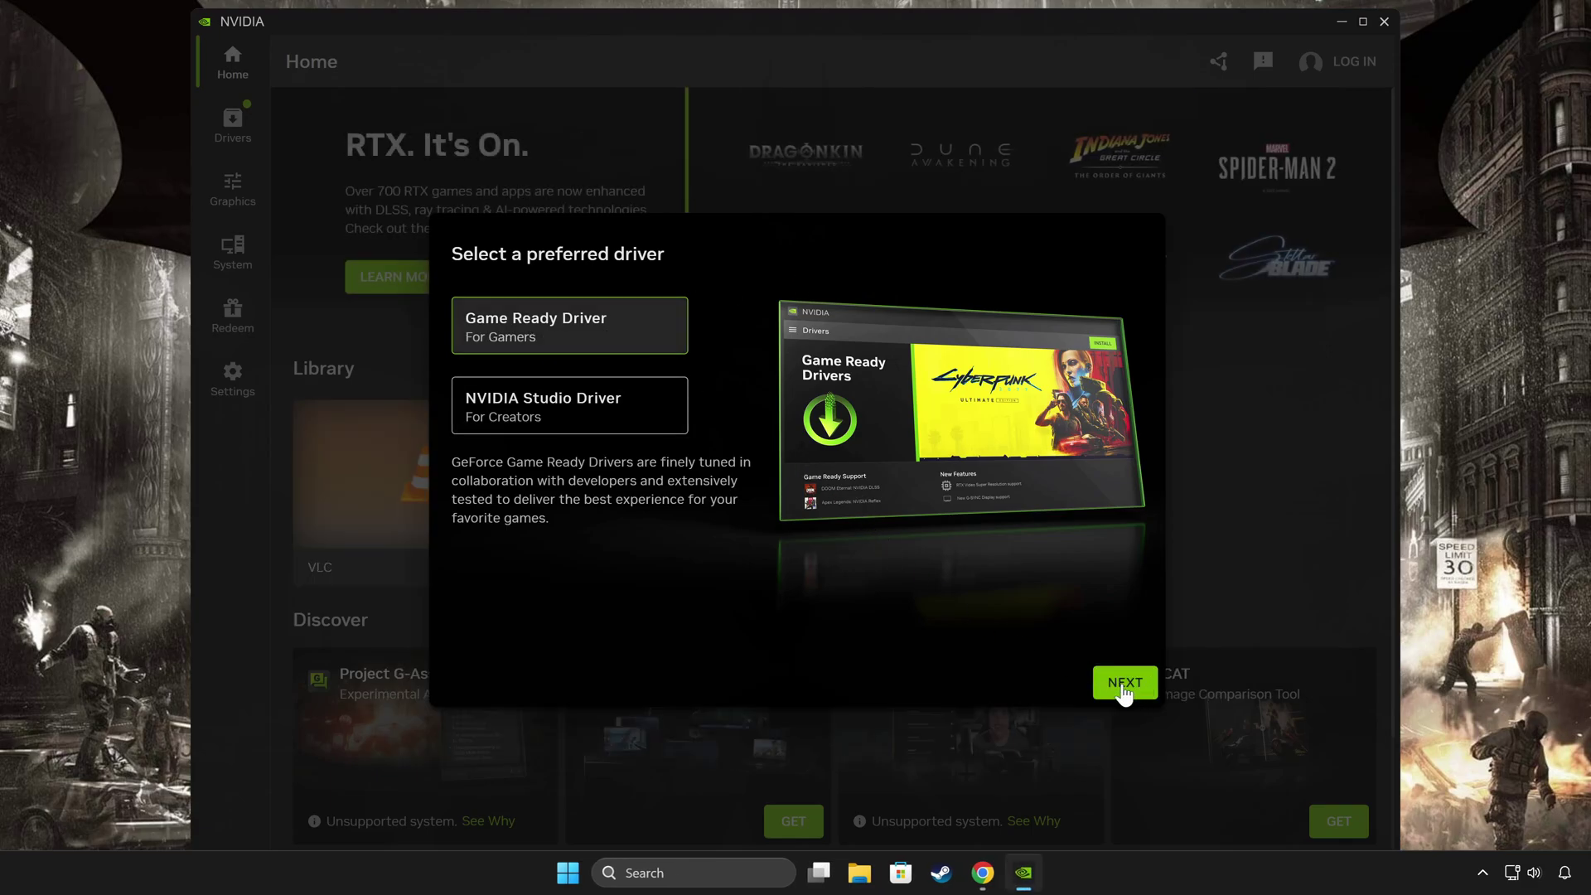
- Complete the NVIDIA App setup with Game Ready Driver, game optimization on and the NVIDIA overlay off, and open the driver page
left_click(1123, 686)
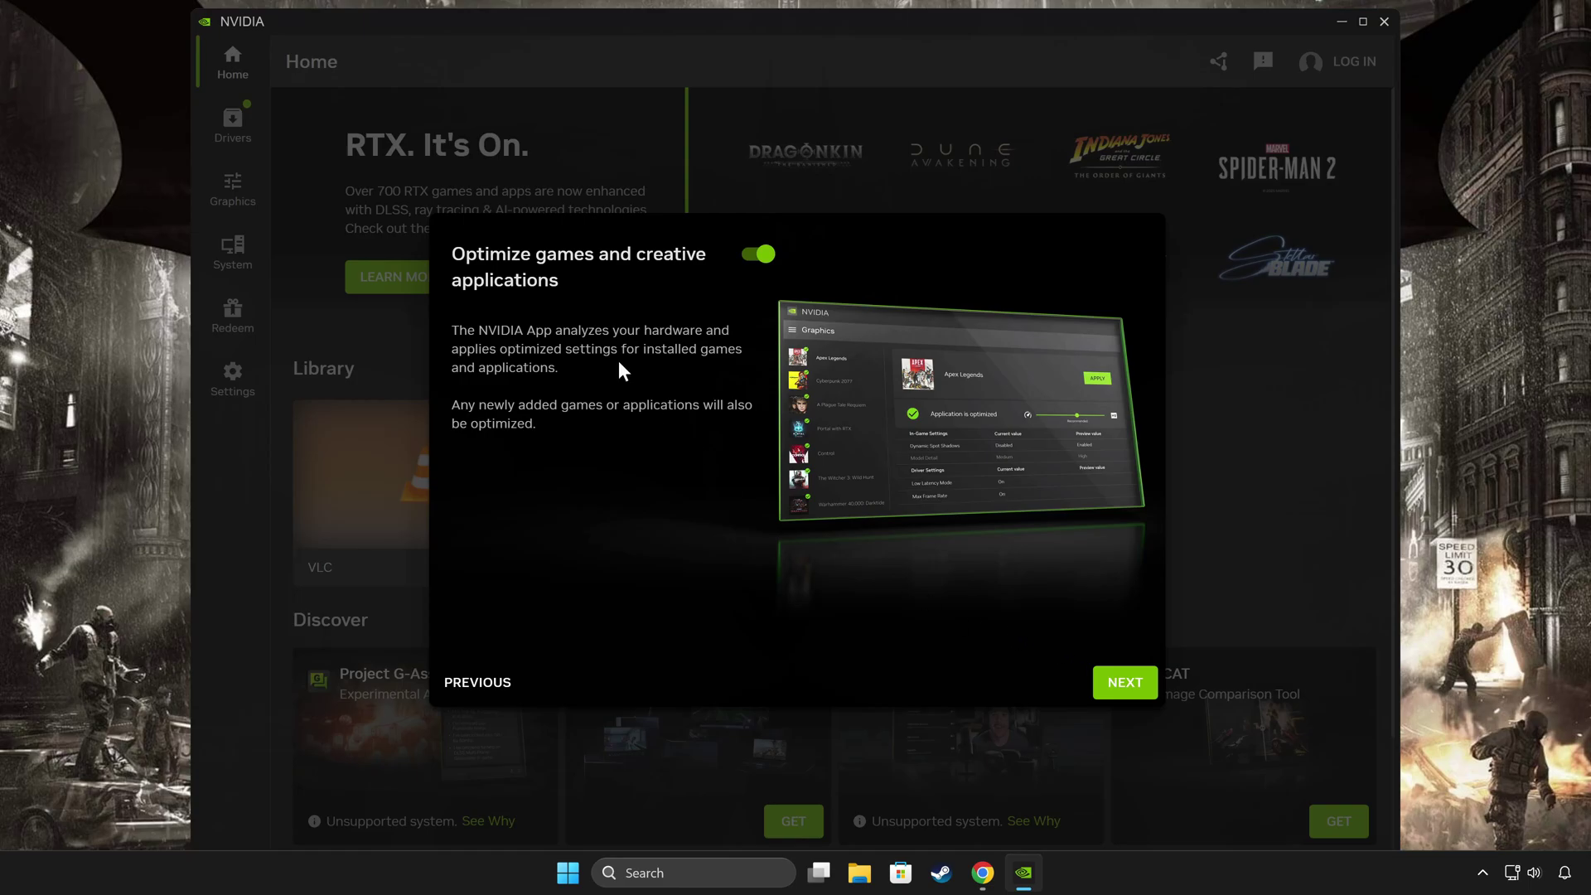
left_click(1127, 688)
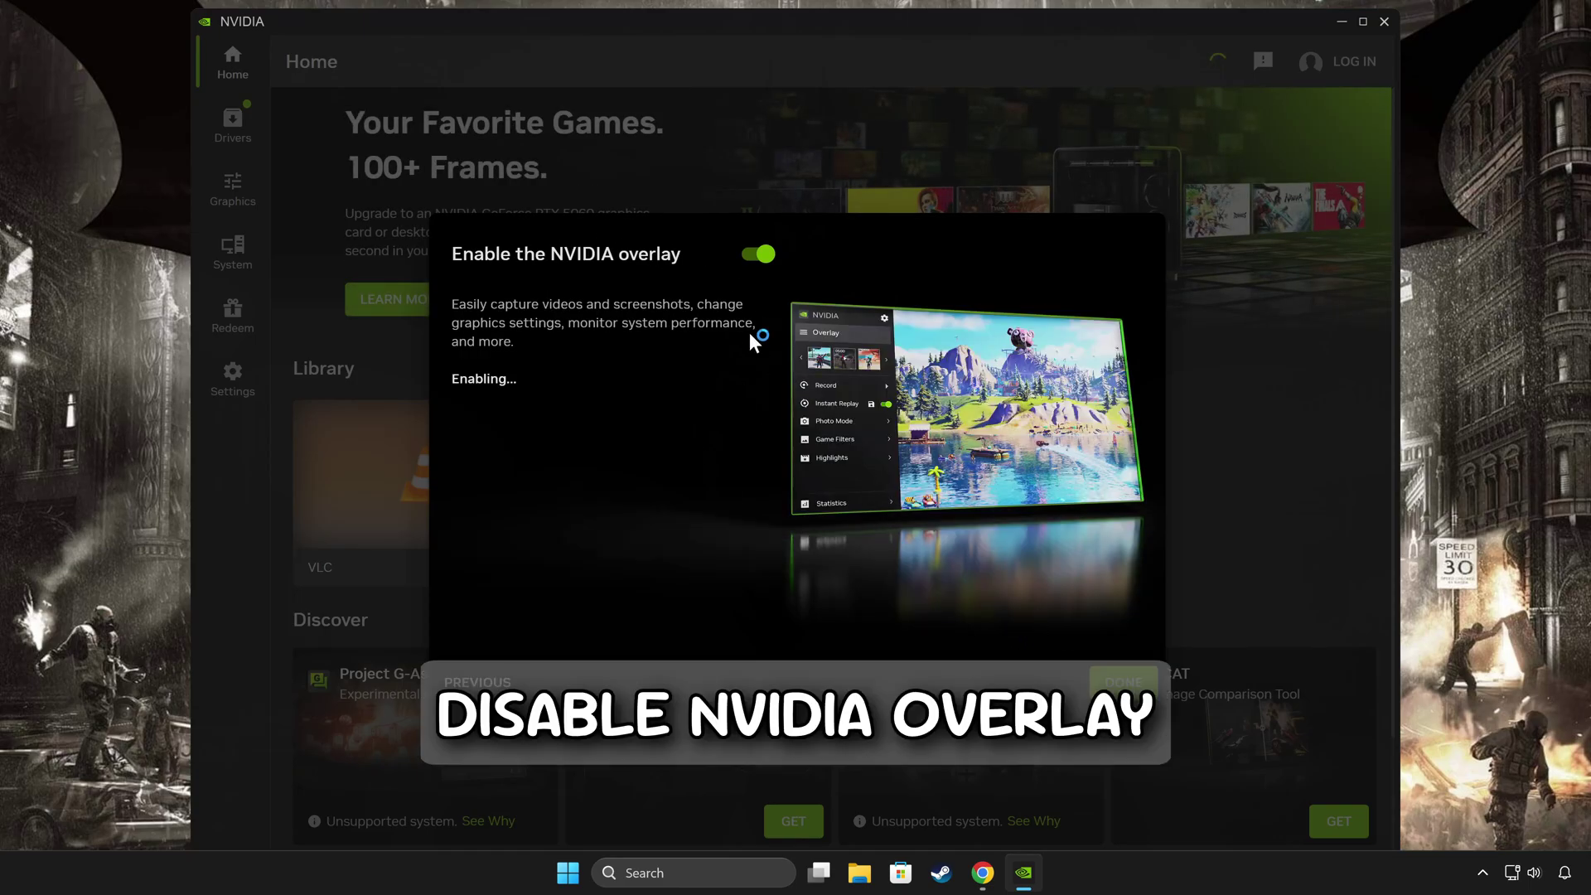
left_click(759, 254)
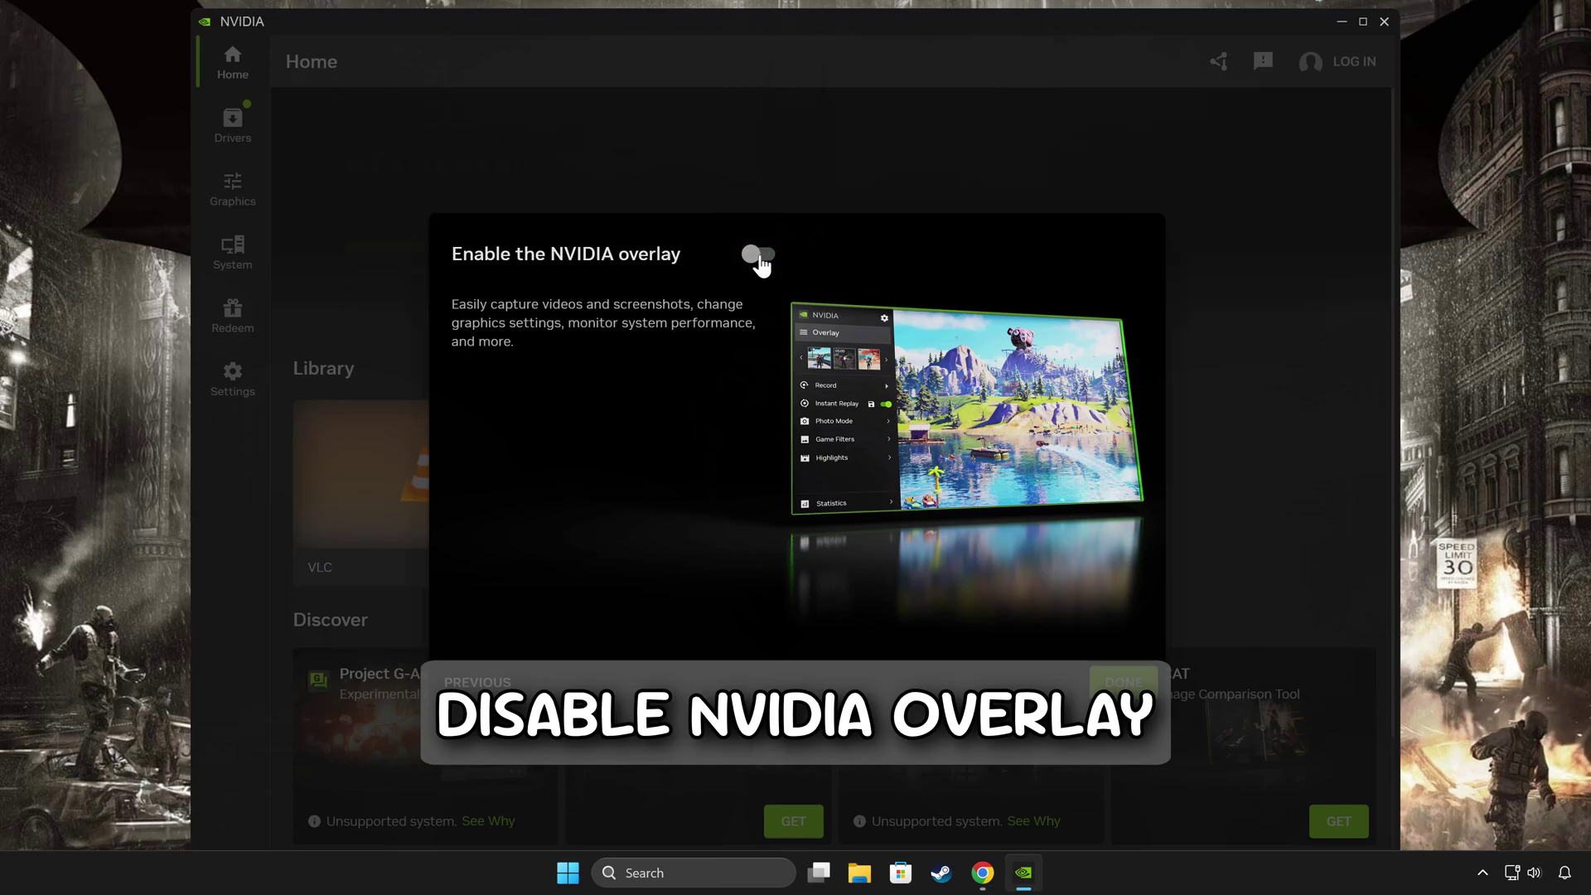
left_click(1138, 686)
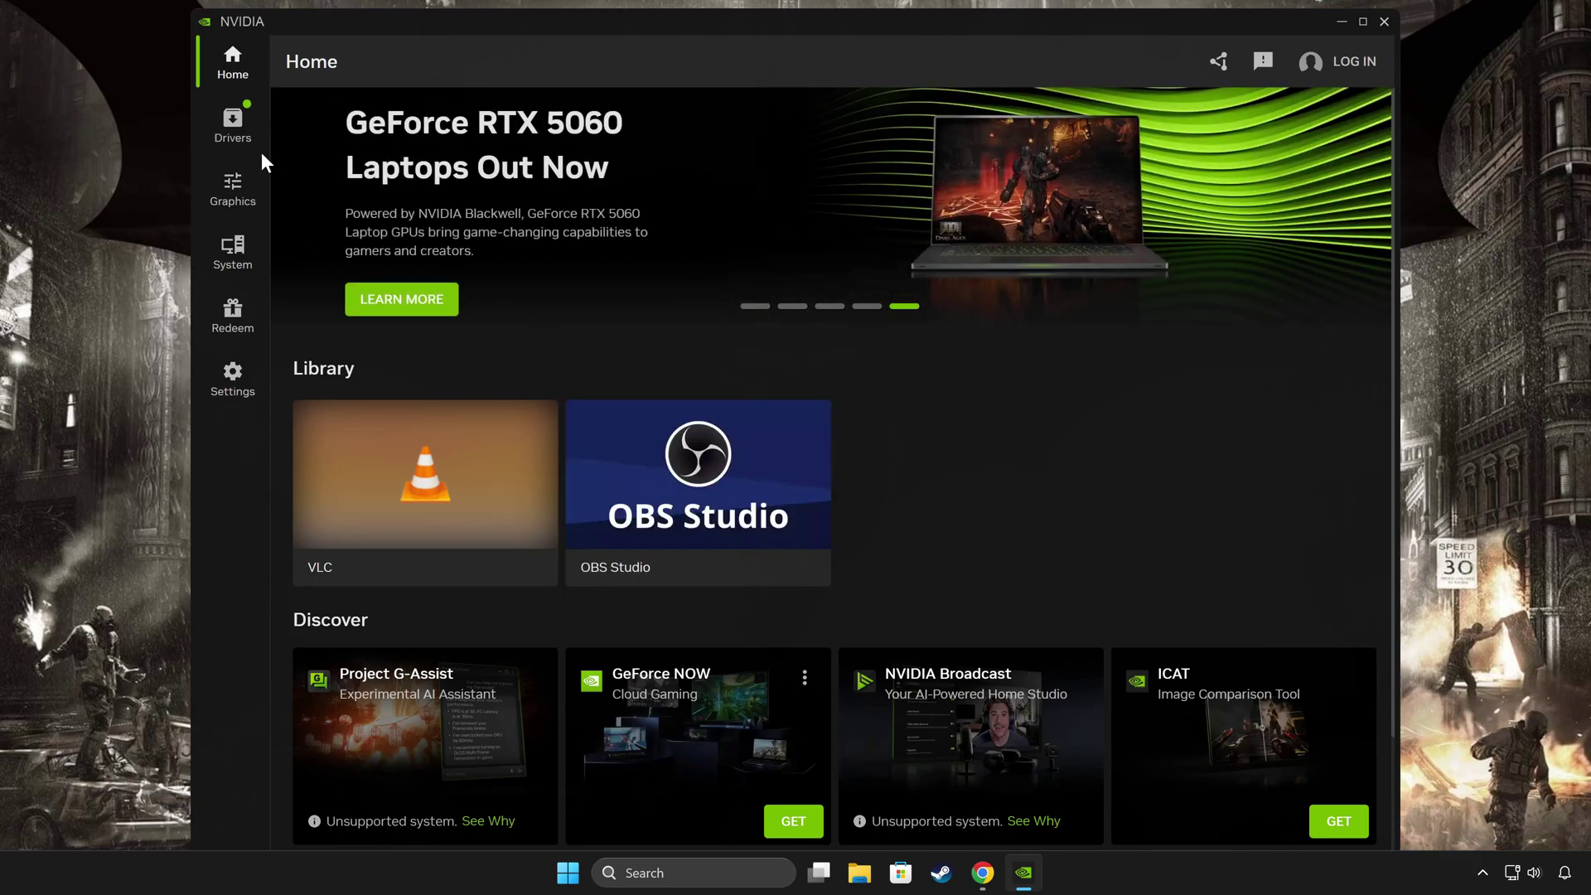
left_click(235, 143)
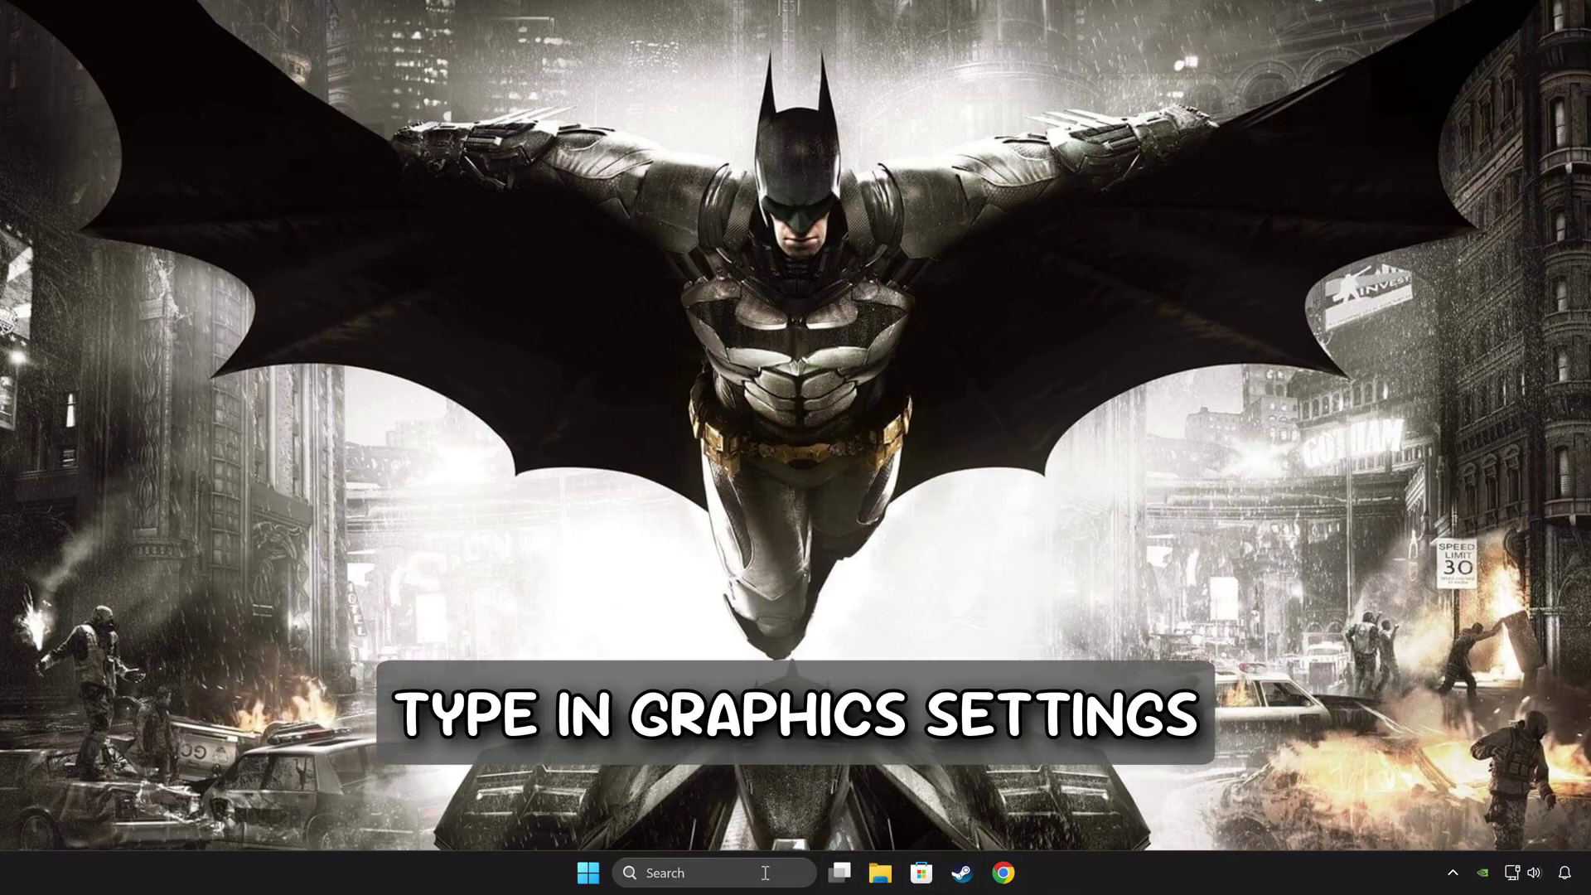
- Search Windows for "graphics settings" and open the Graphics settings page
left_click(763, 881)
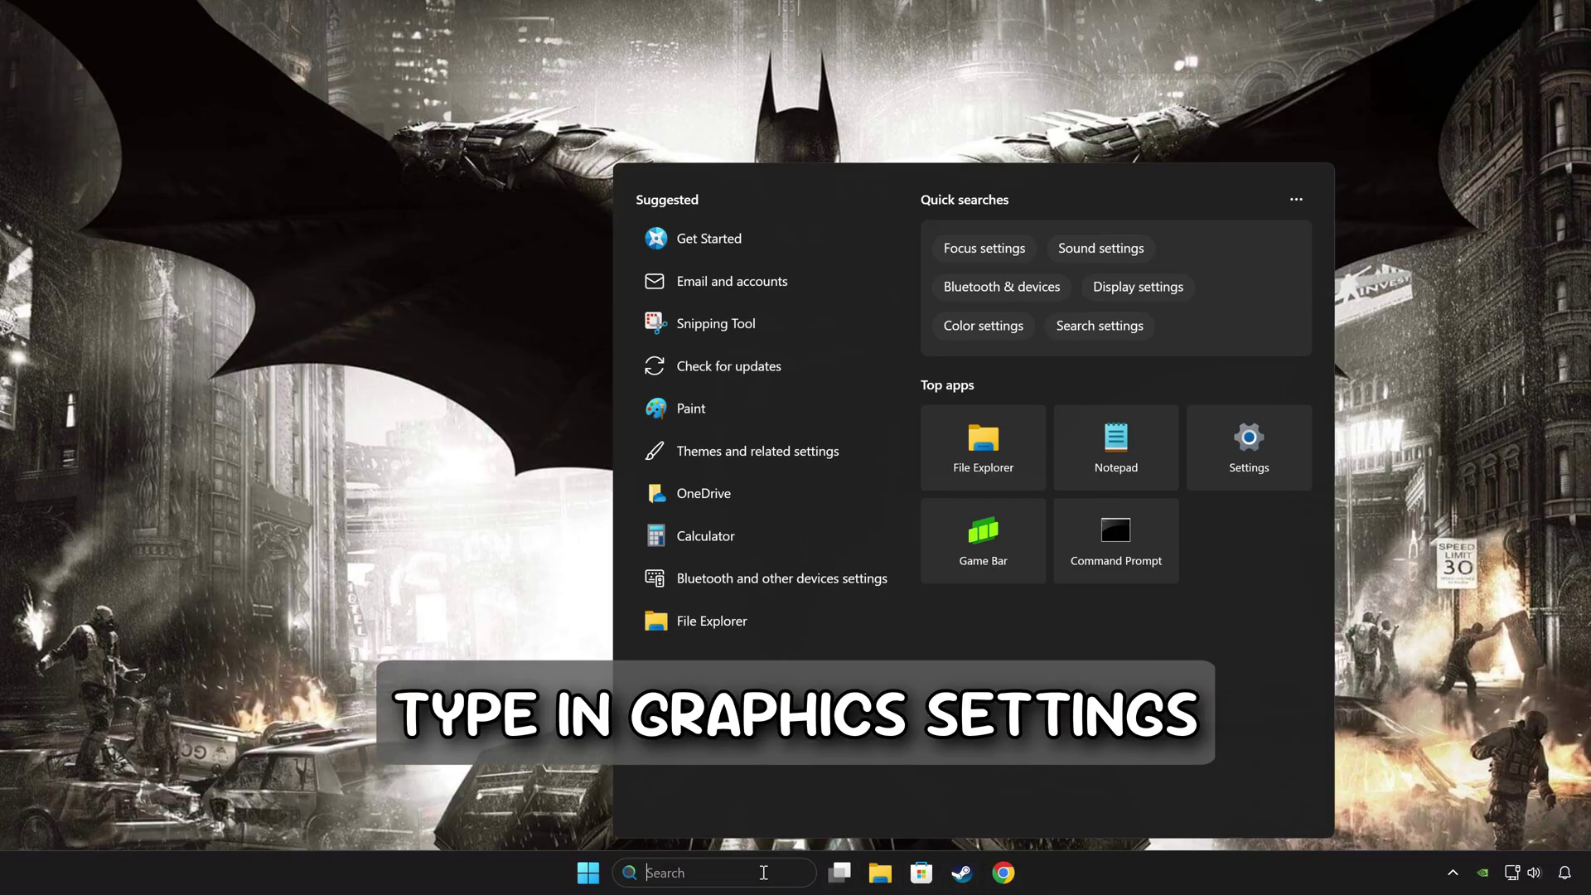
type("graphics settings")
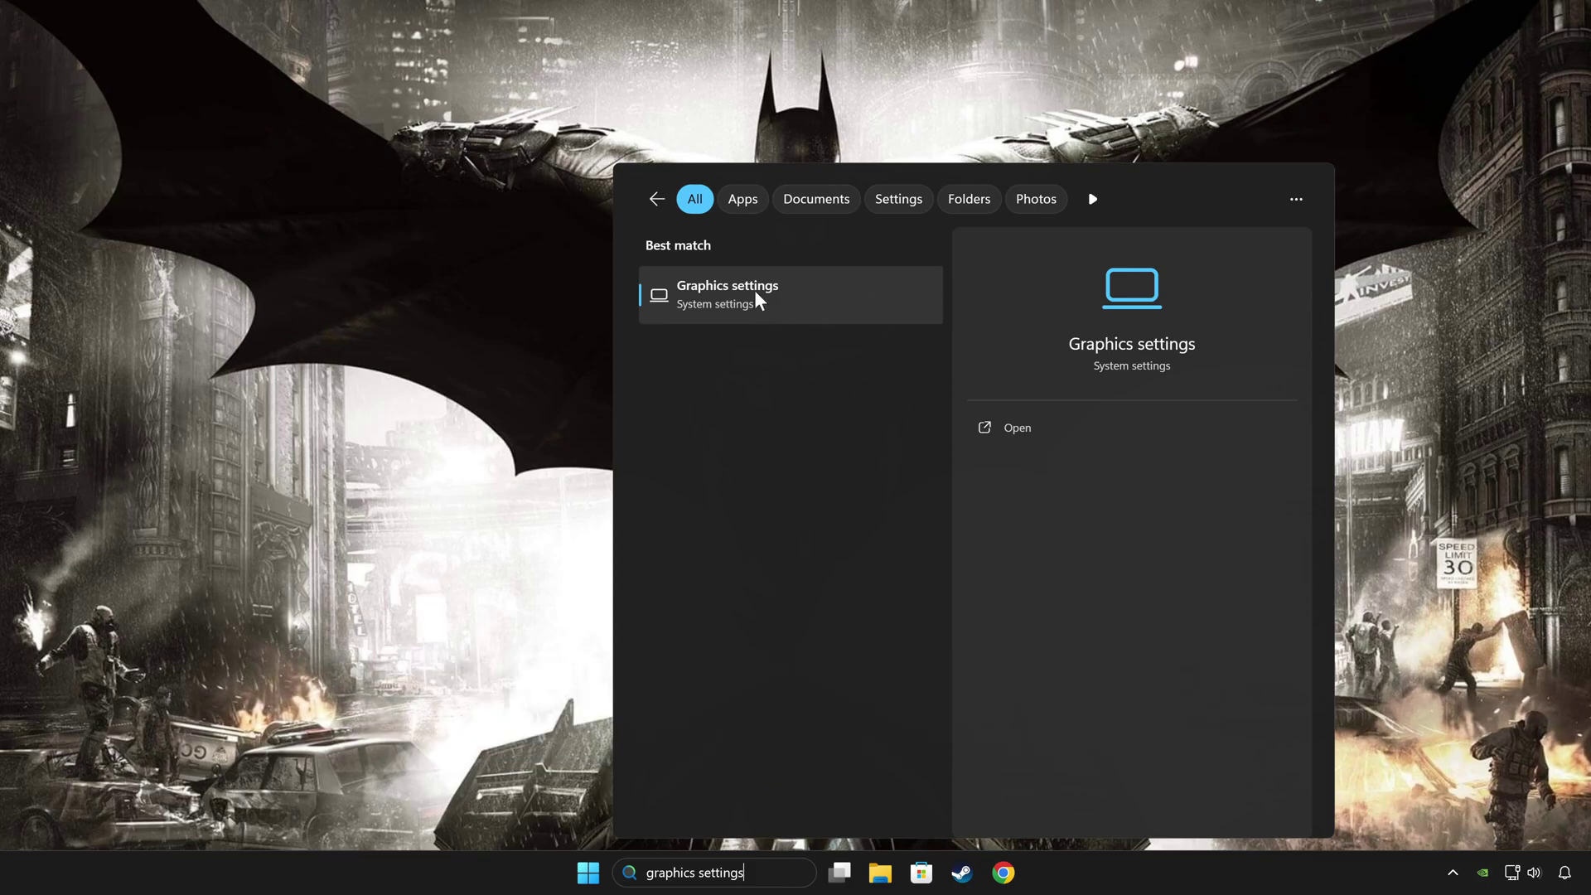
left_click(845, 303)
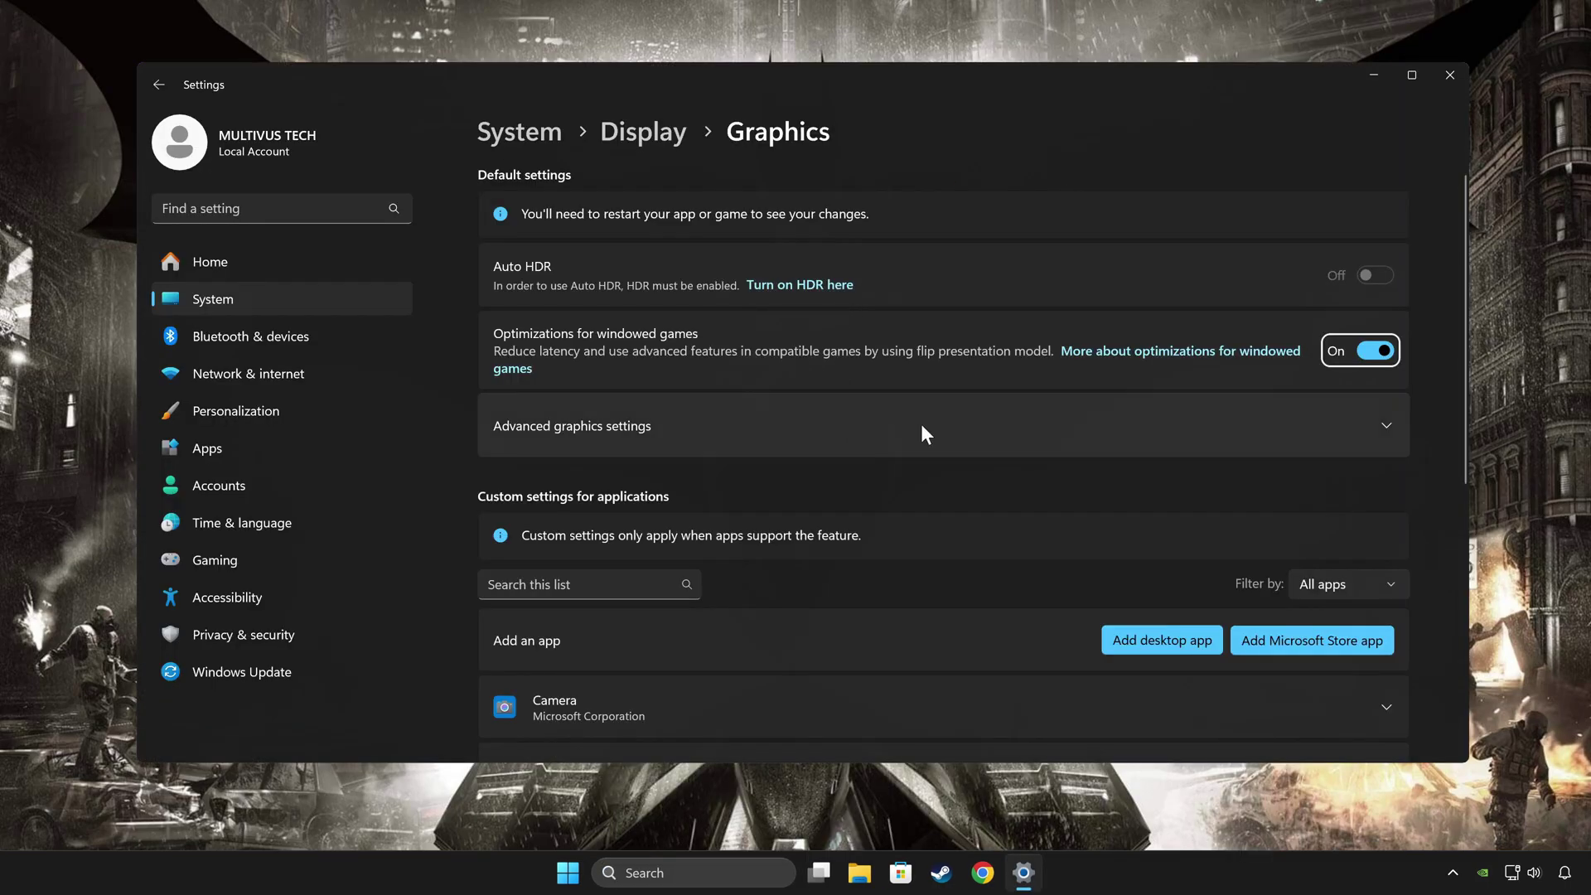
- Expand the advanced graphics settings and switch hardware-accelerated GPU scheduling off and back on
left_click(905, 426)
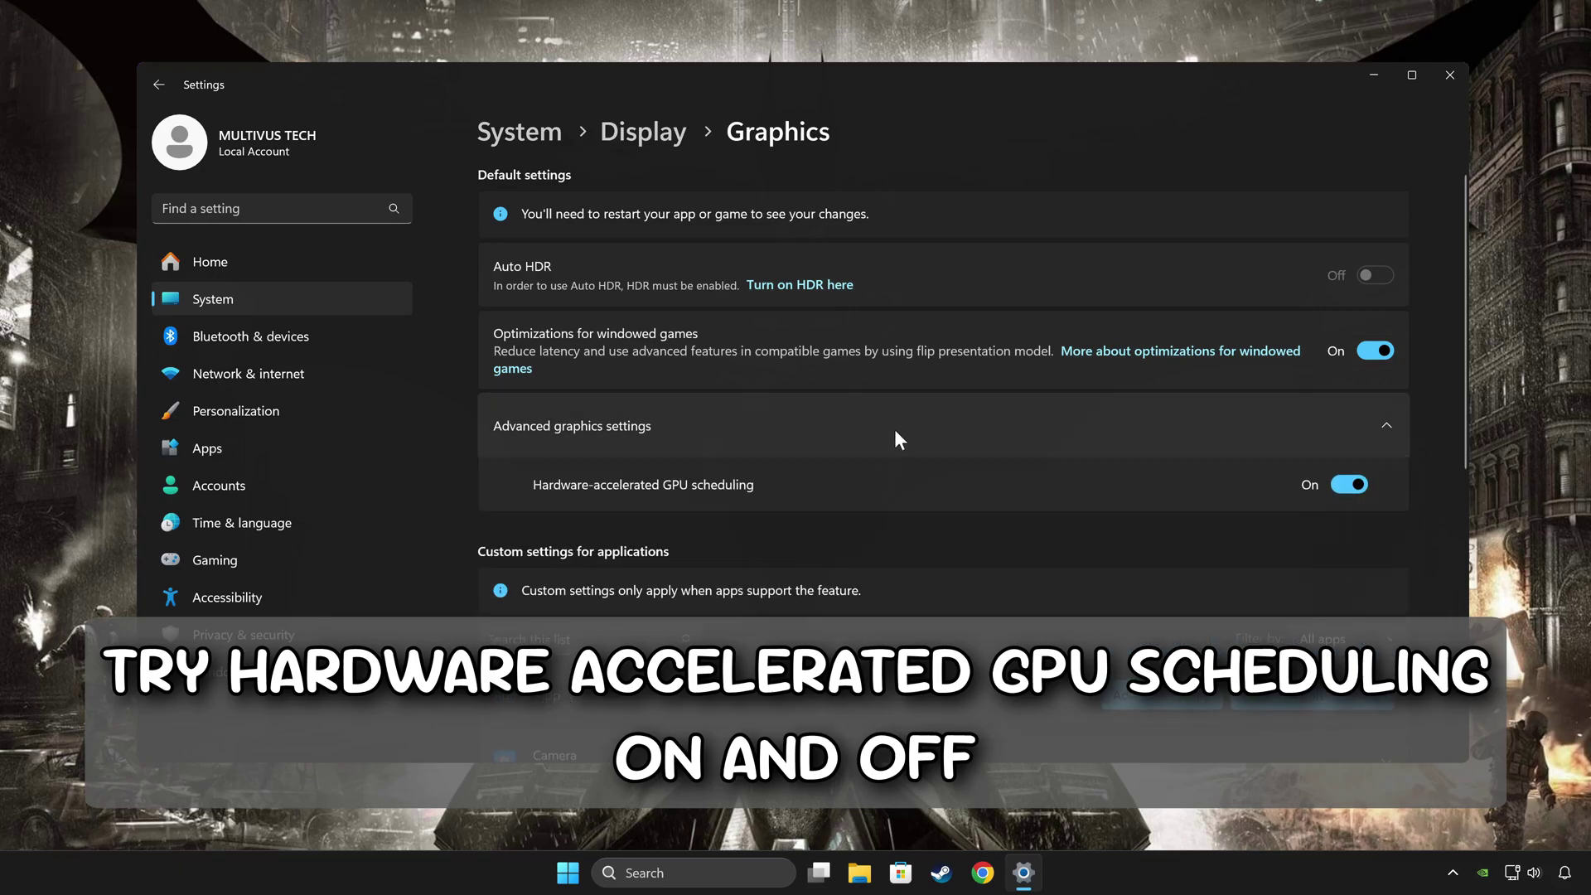
left_click(1350, 486)
left_click(1348, 486)
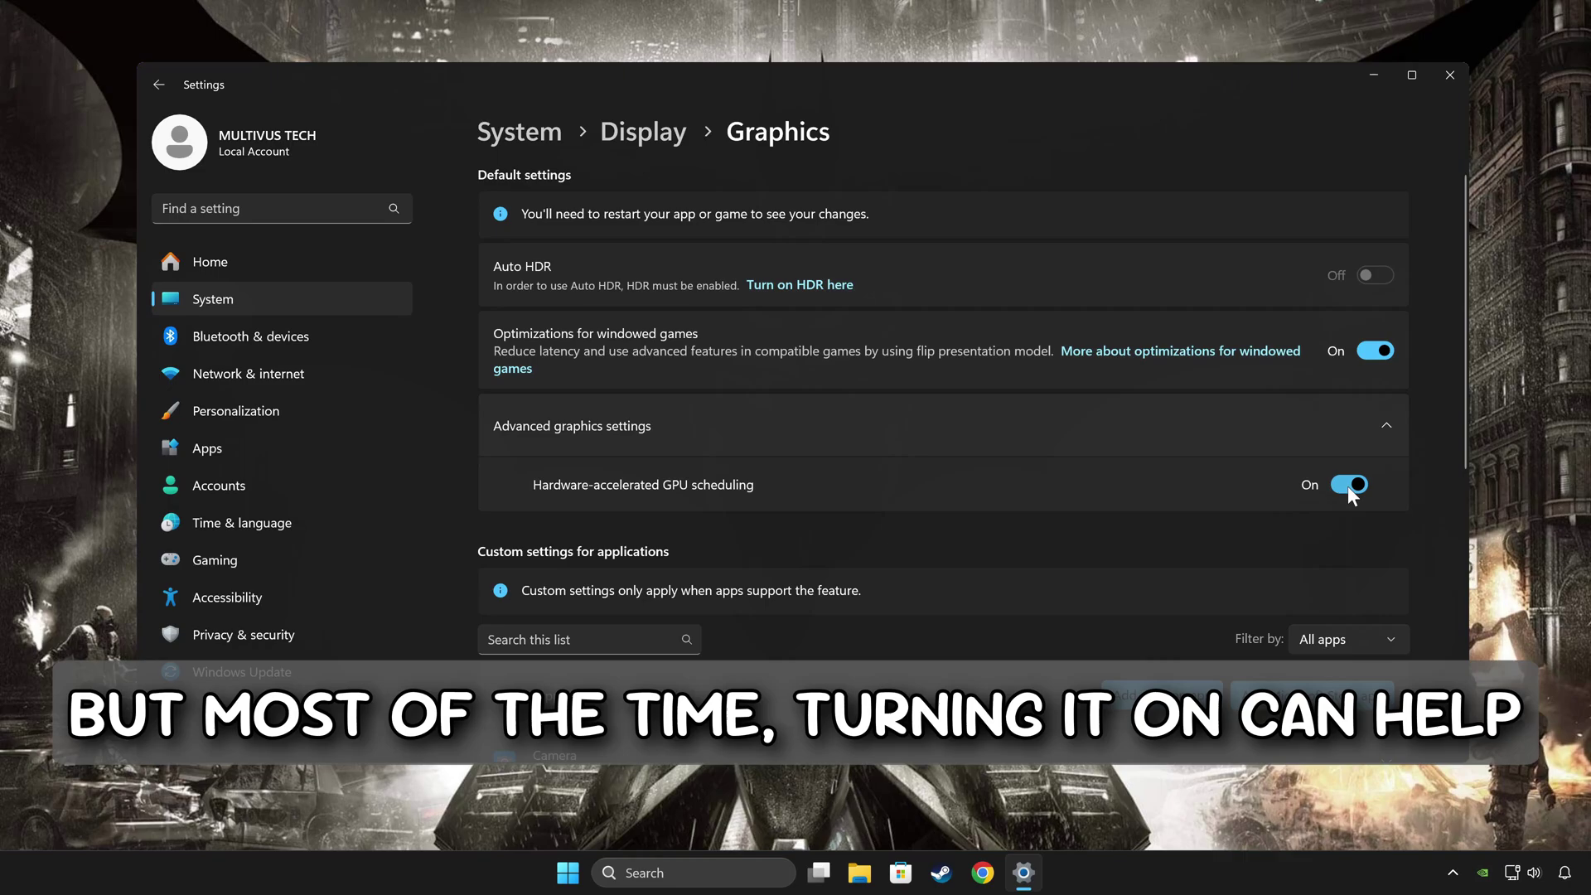
- Set the third listed app's GPU preference to High Performance (NVIDIA GeForce RTX 3070) and close the Settings window
scroll(1268, 495, "down", 3)
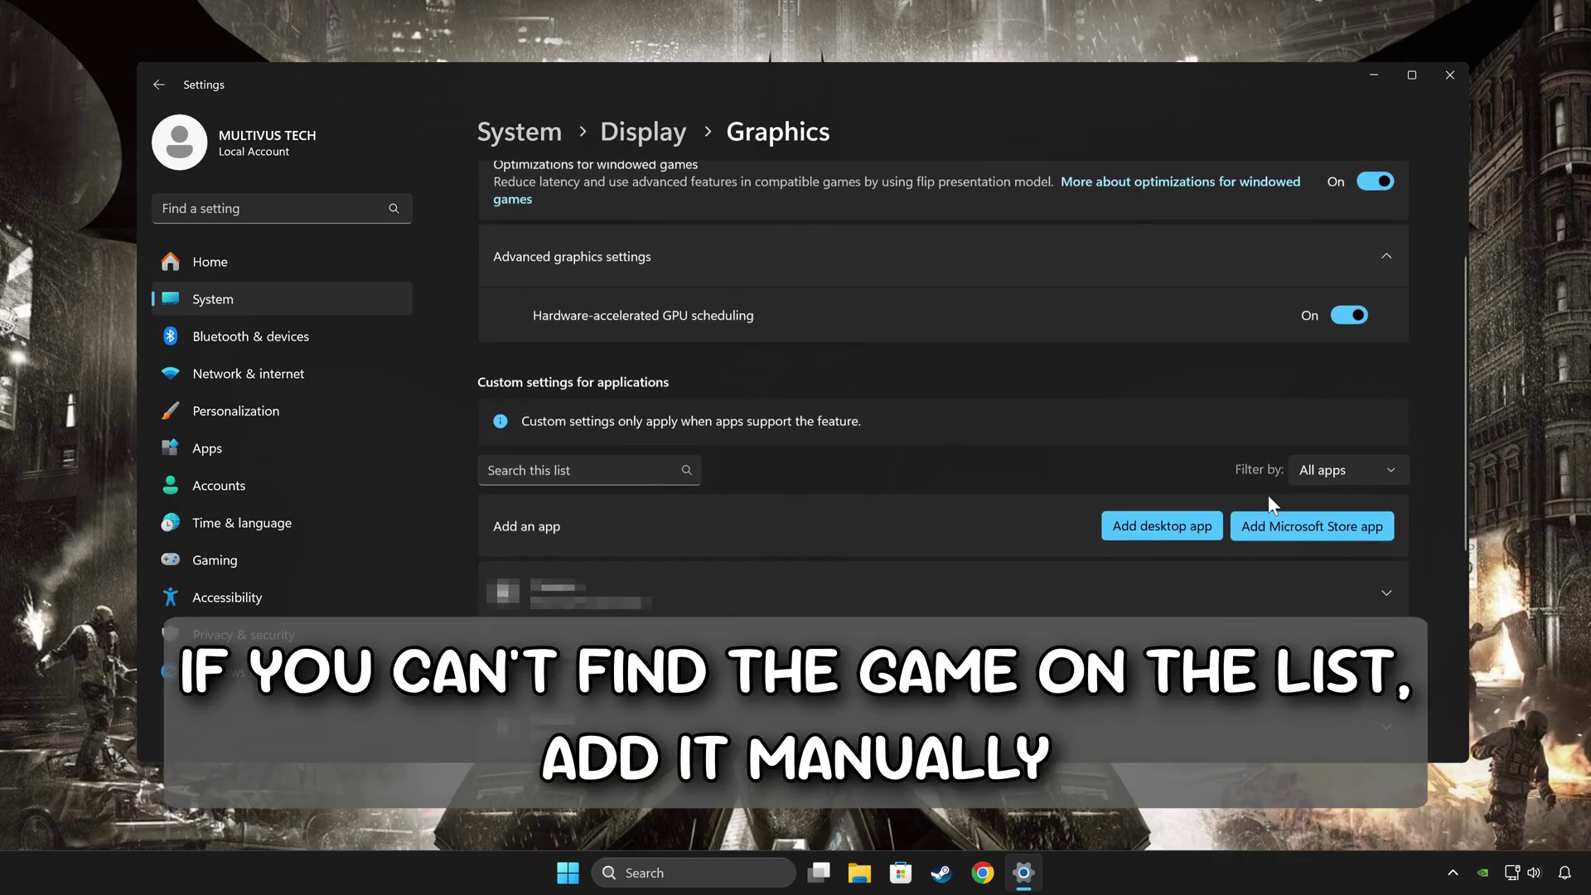
scroll(1269, 495, "down", 2)
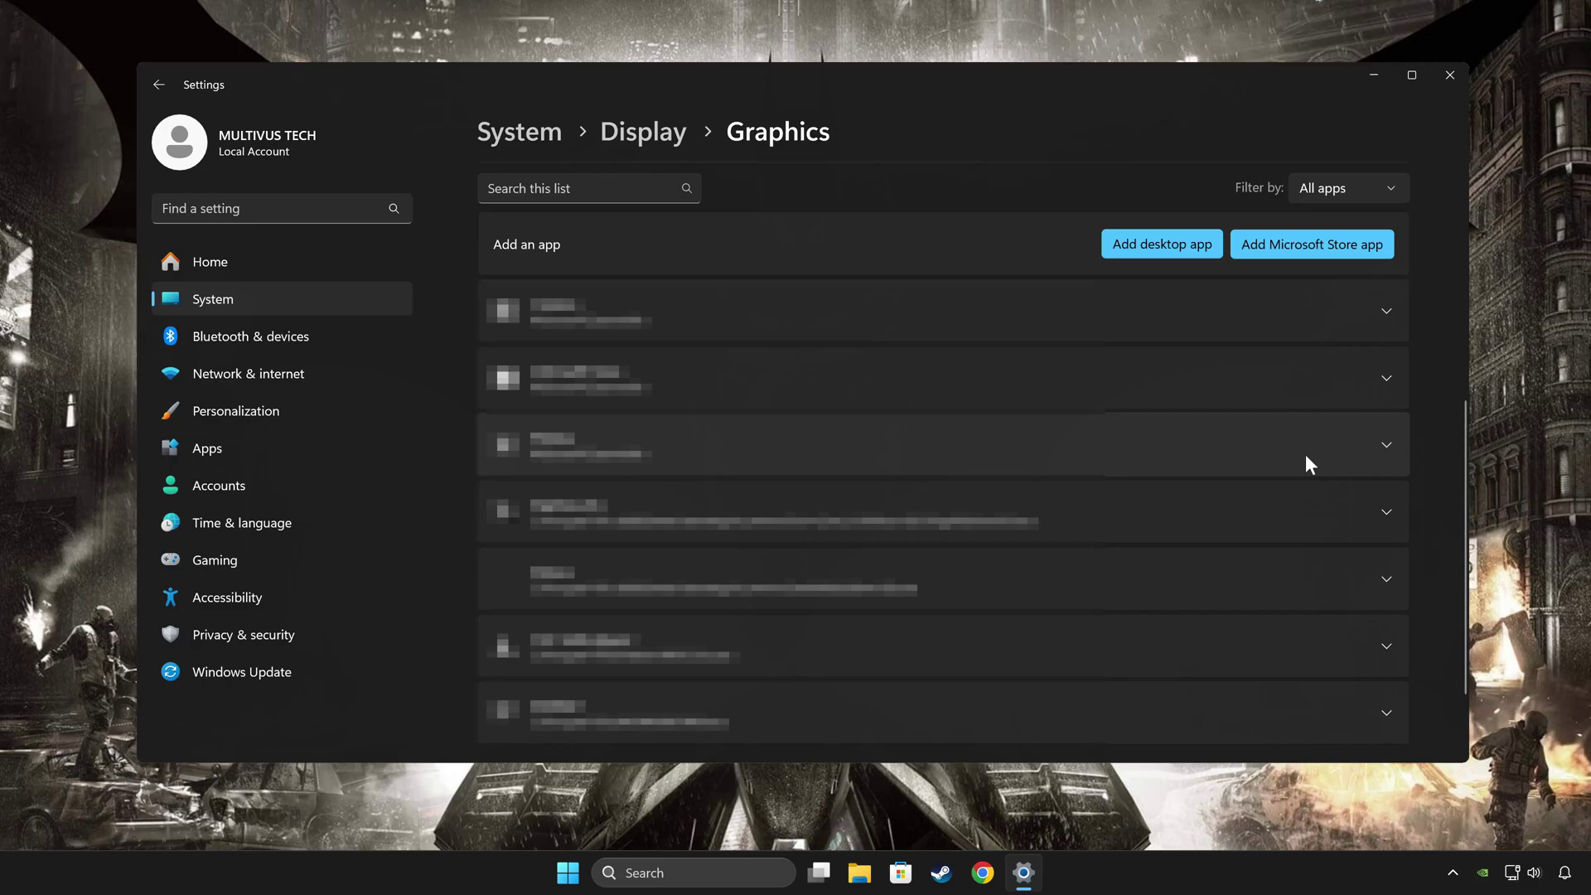
left_click(1306, 456)
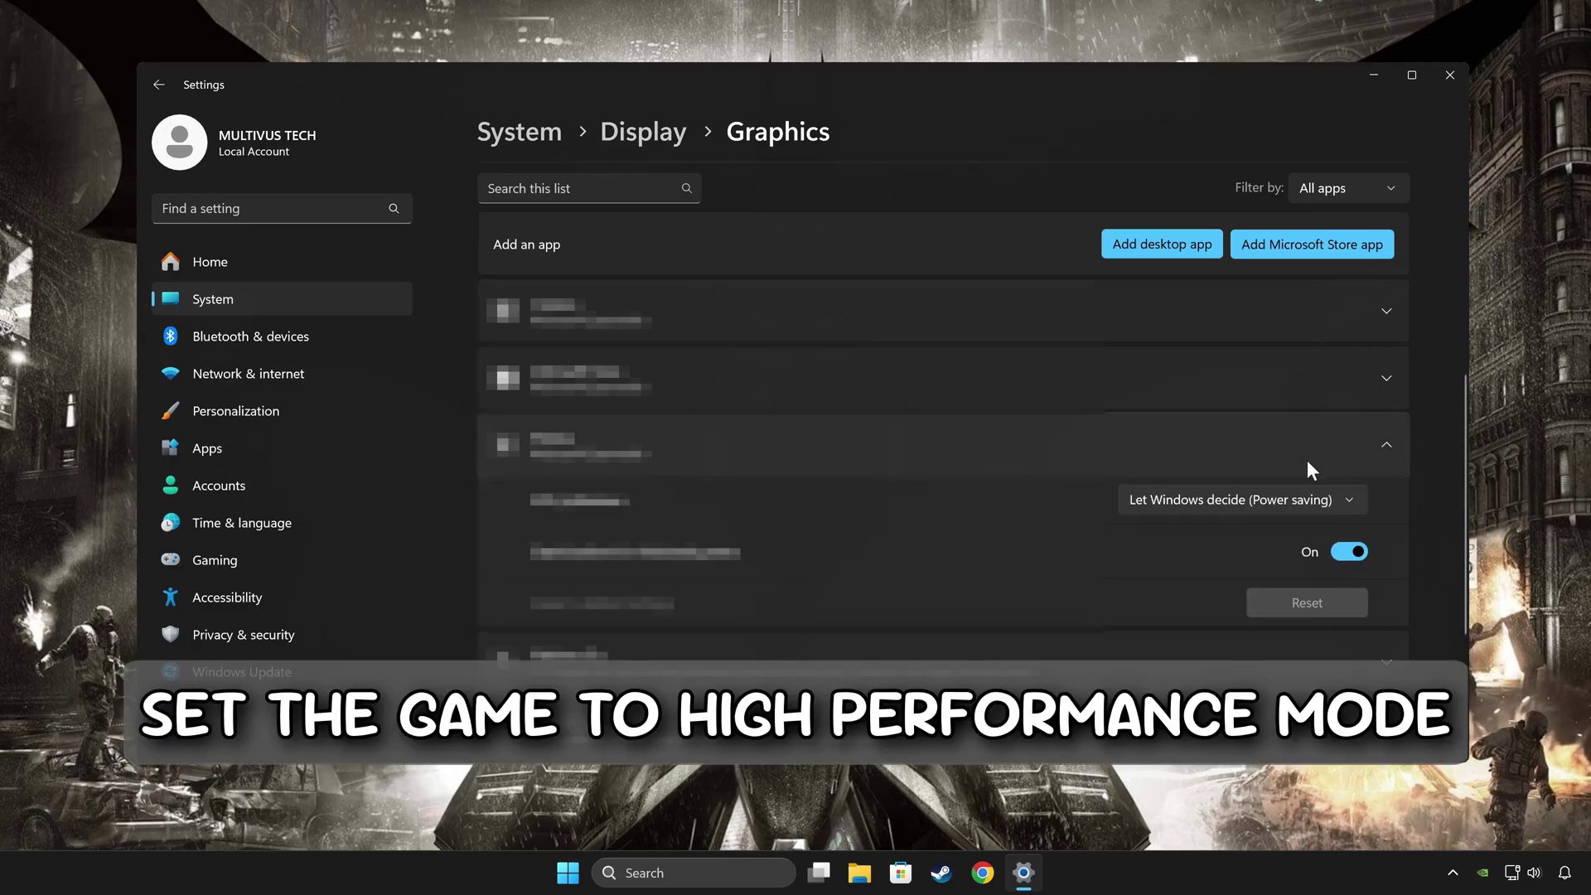
left_click(1286, 503)
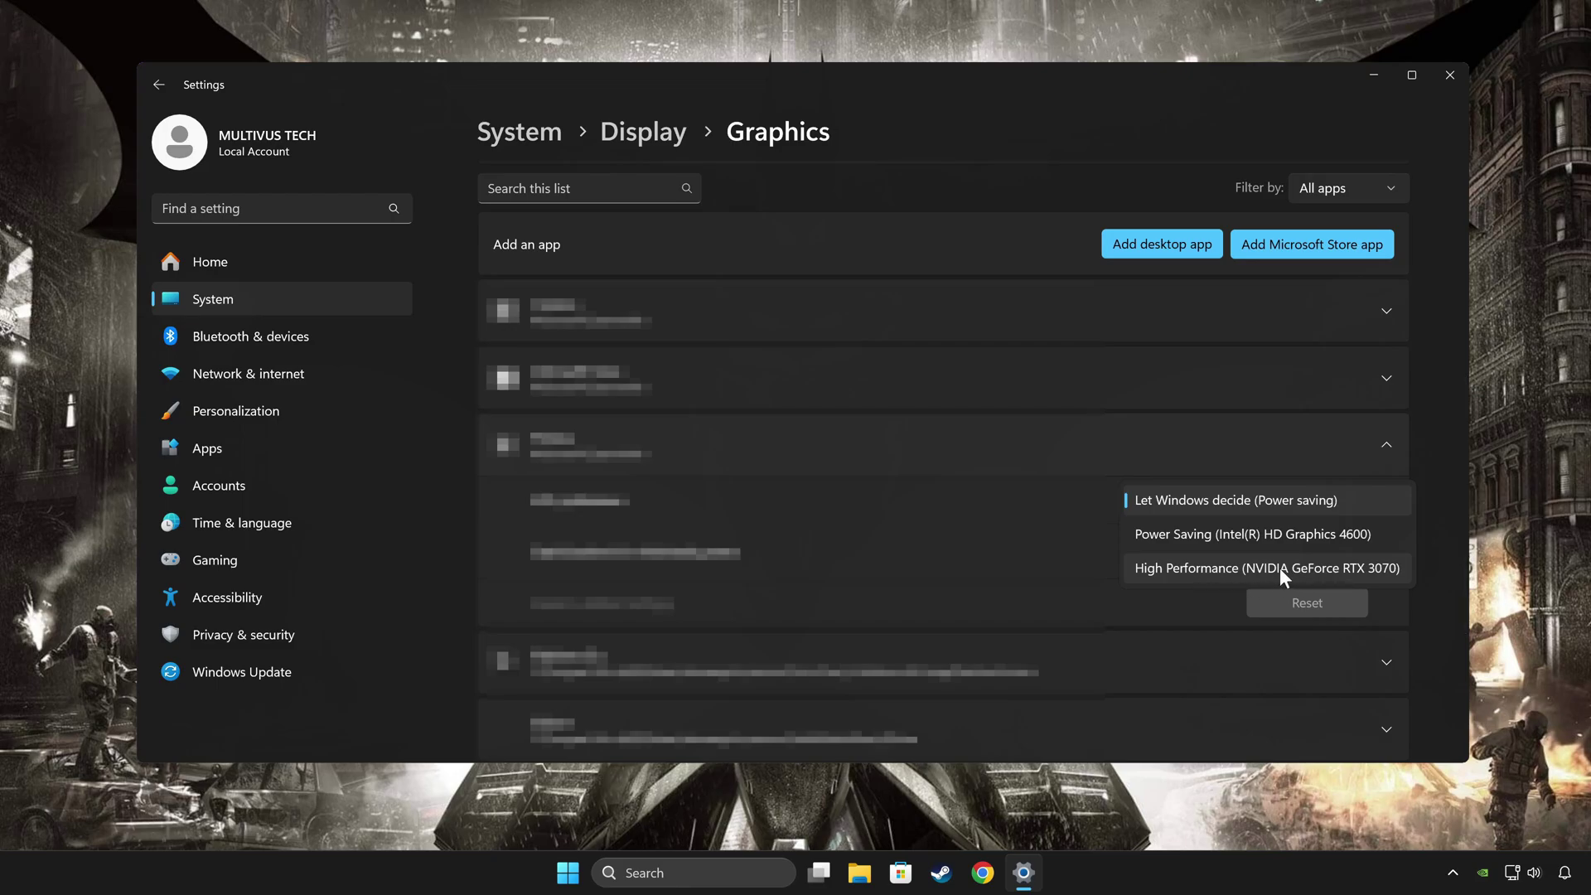
left_click(1269, 572)
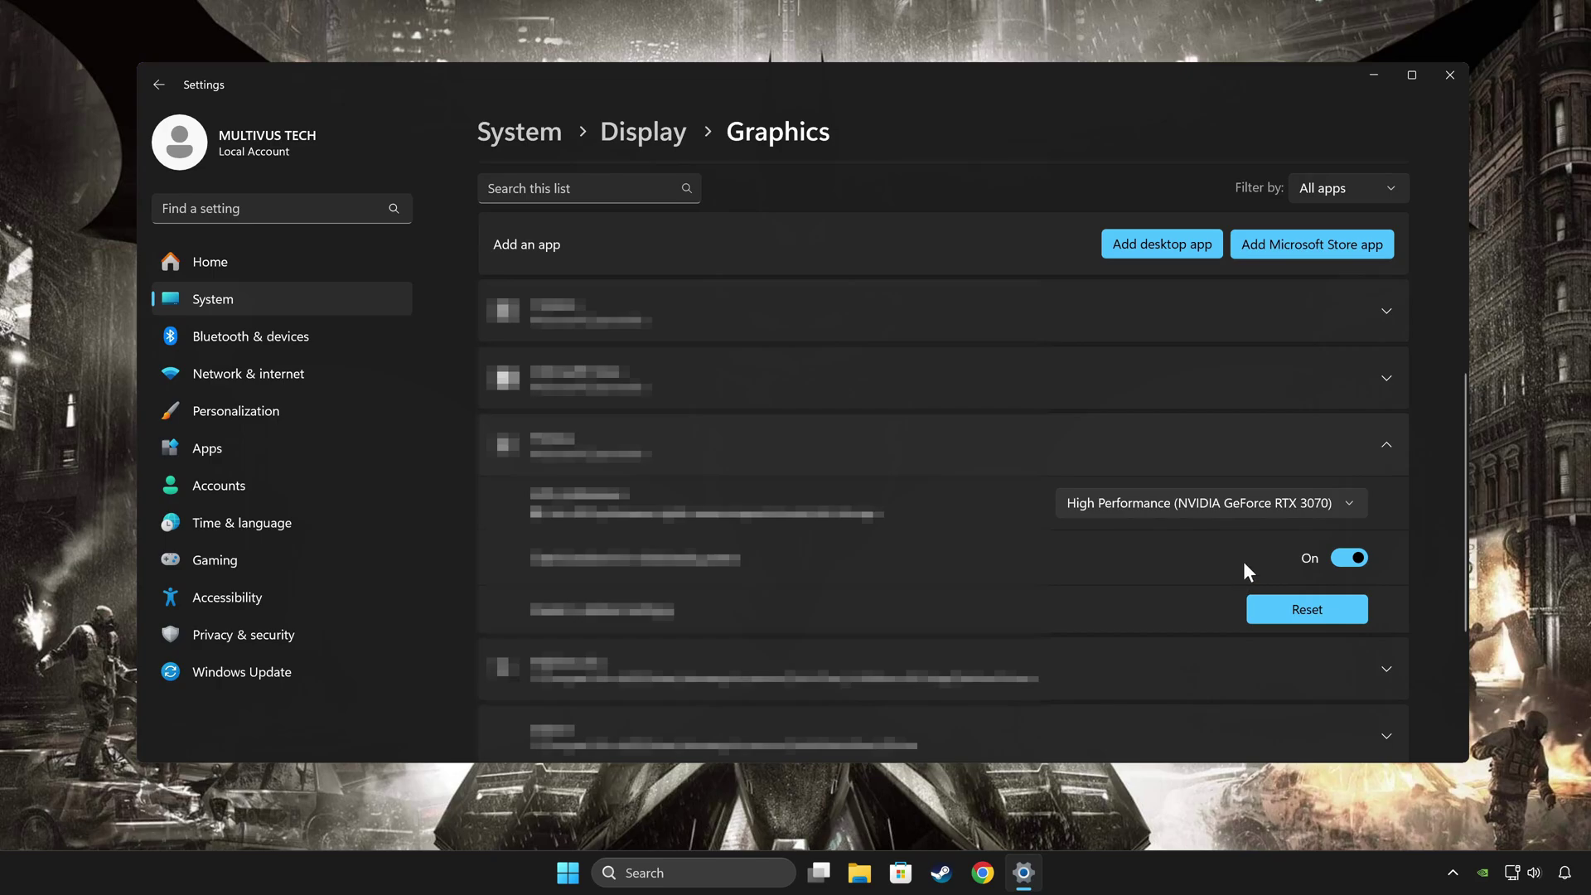
left_click(1441, 81)
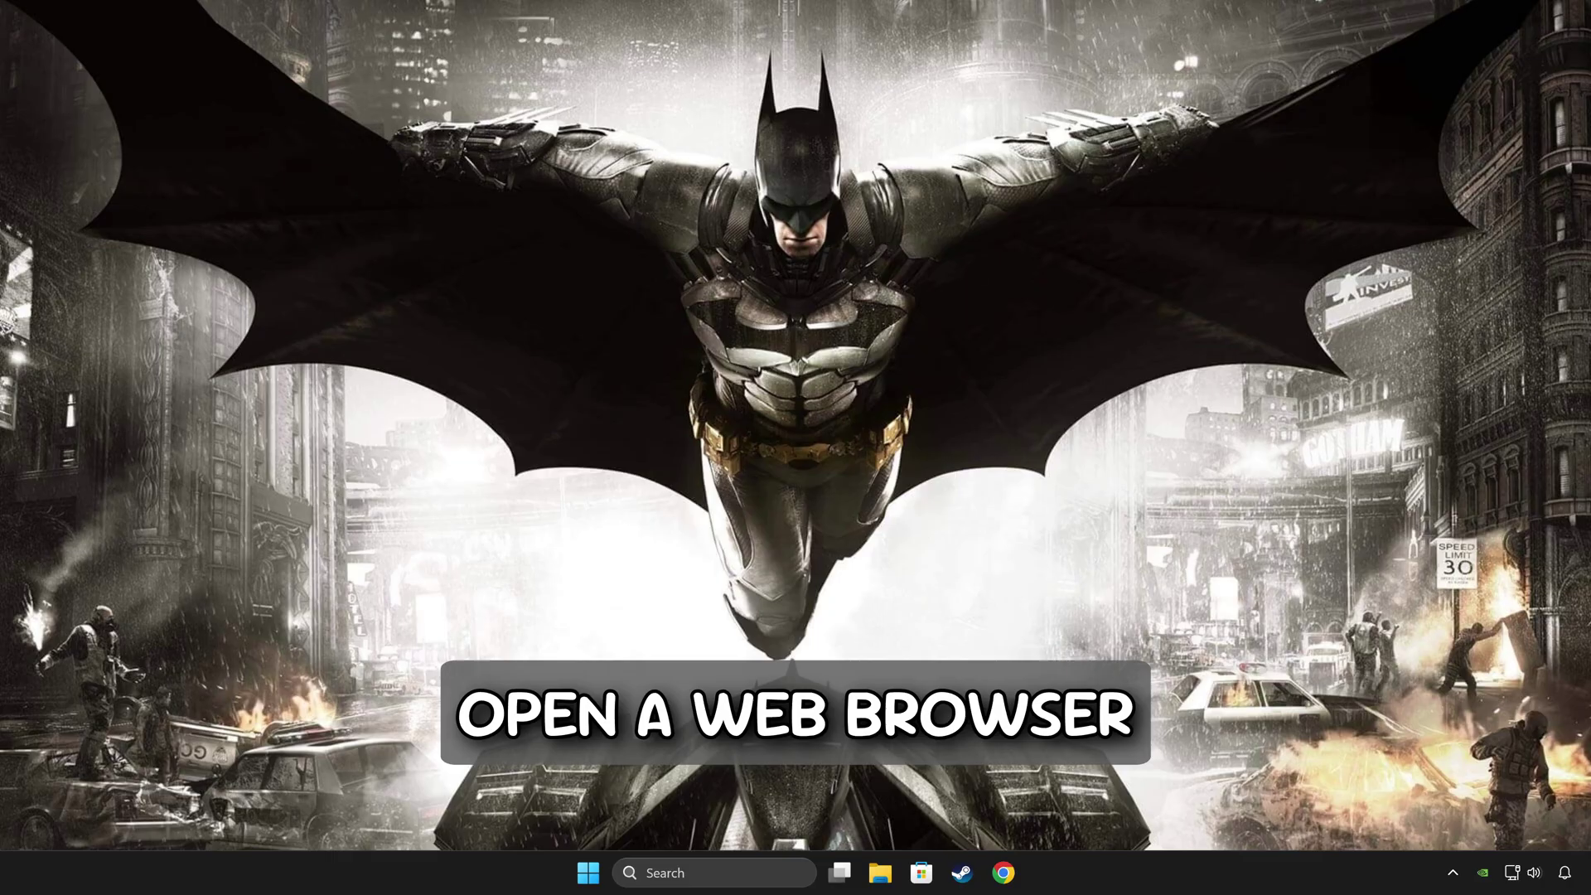
- Switch to Chrome, search for "directx download", and open Microsoft's DirectX End-User Runtime Web Installer page
left_click(1003, 873)
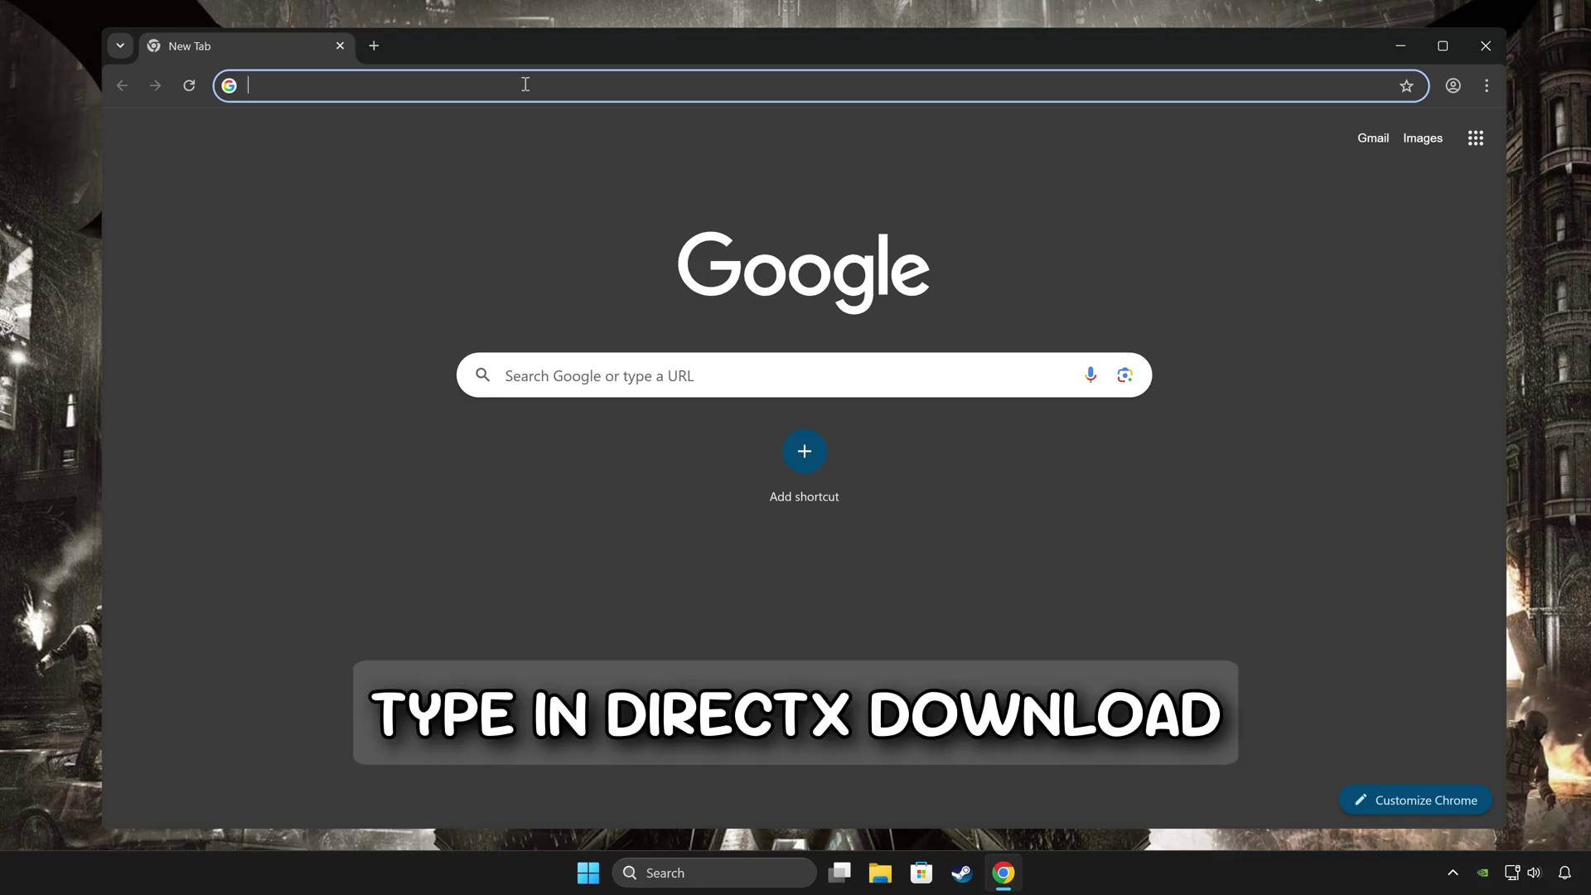
type("directx dow")
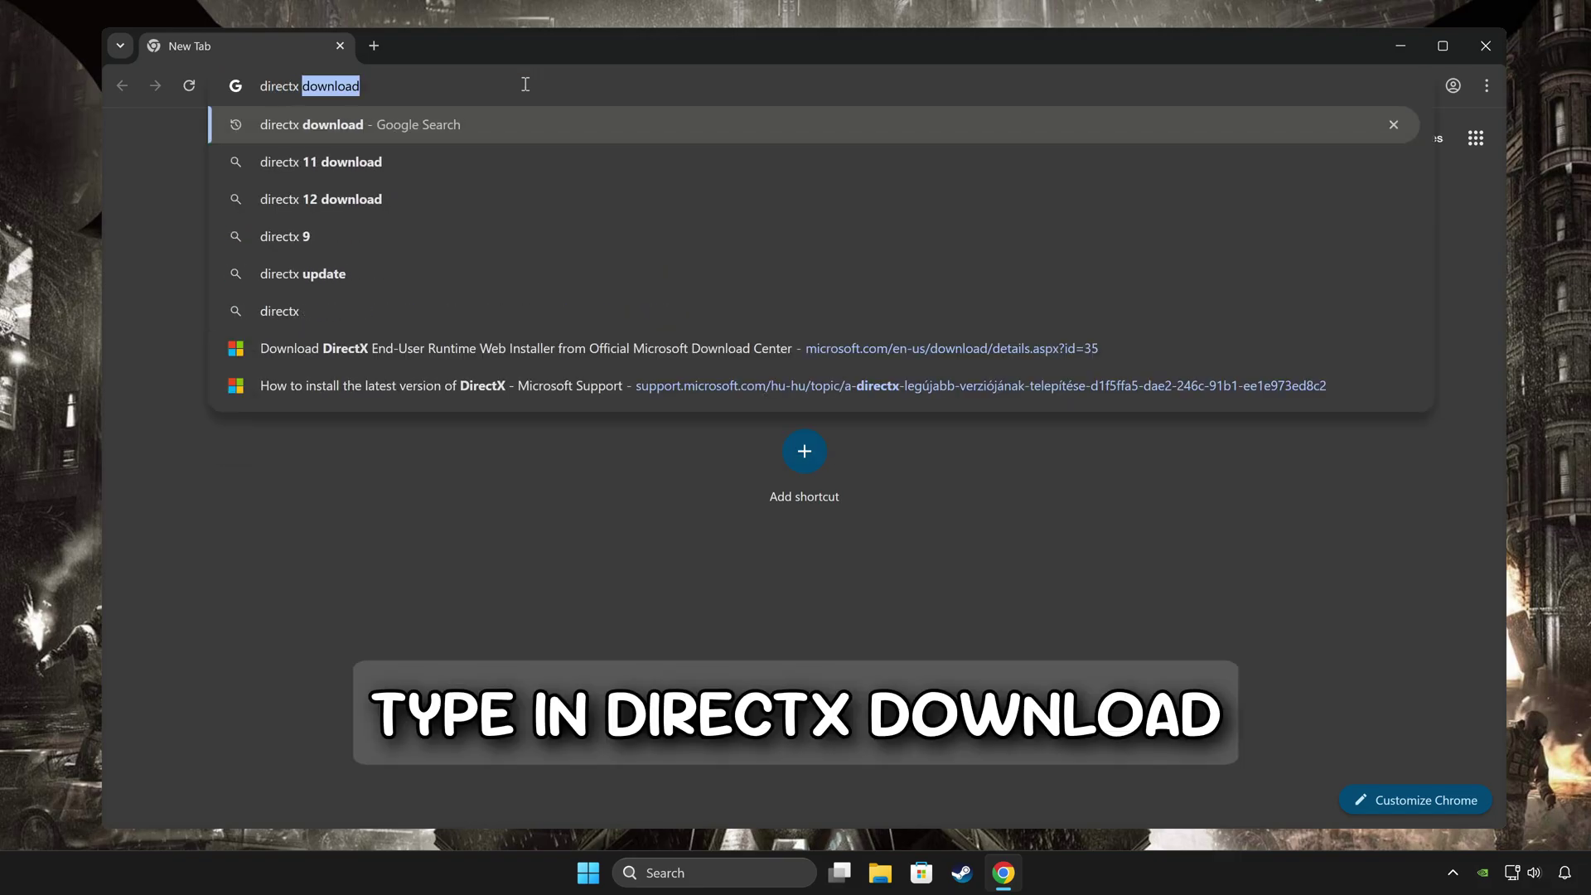
type("nload")
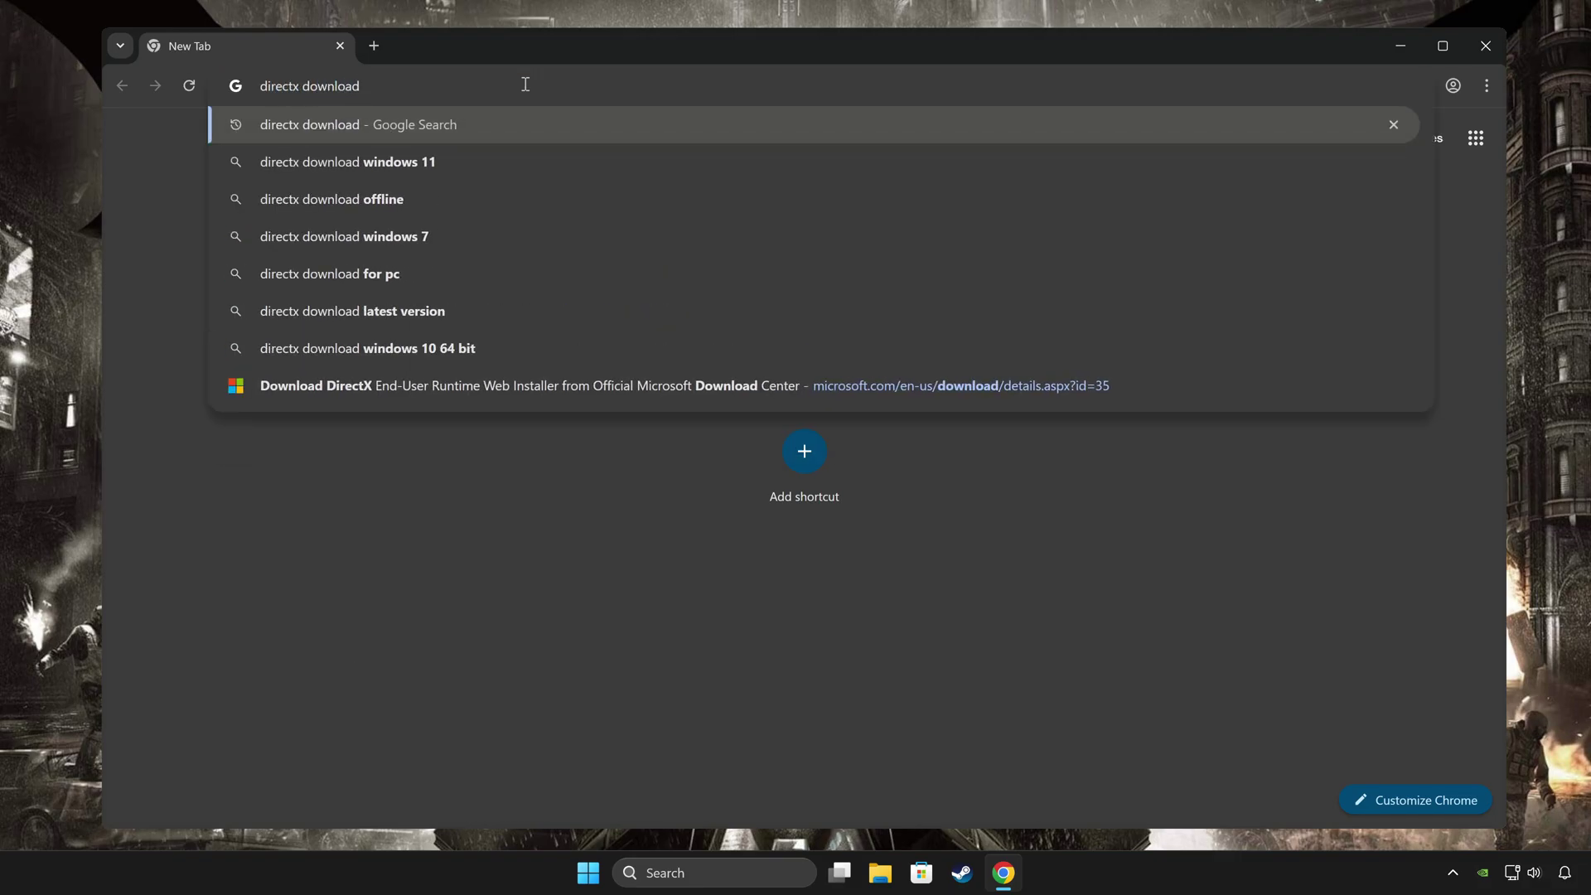
key("Return")
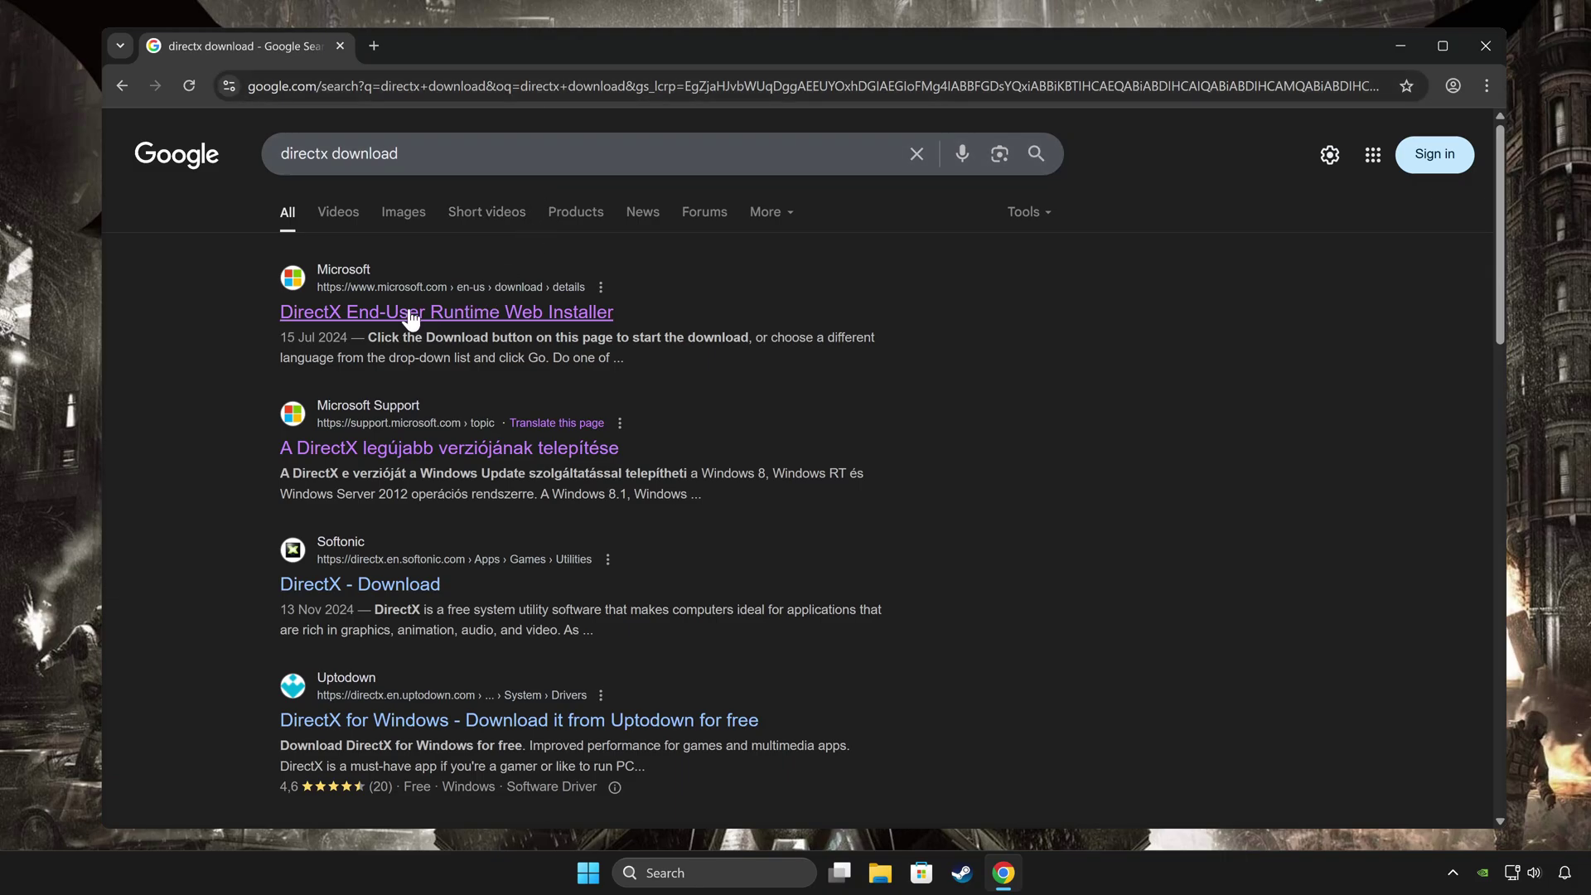
left_click(439, 320)
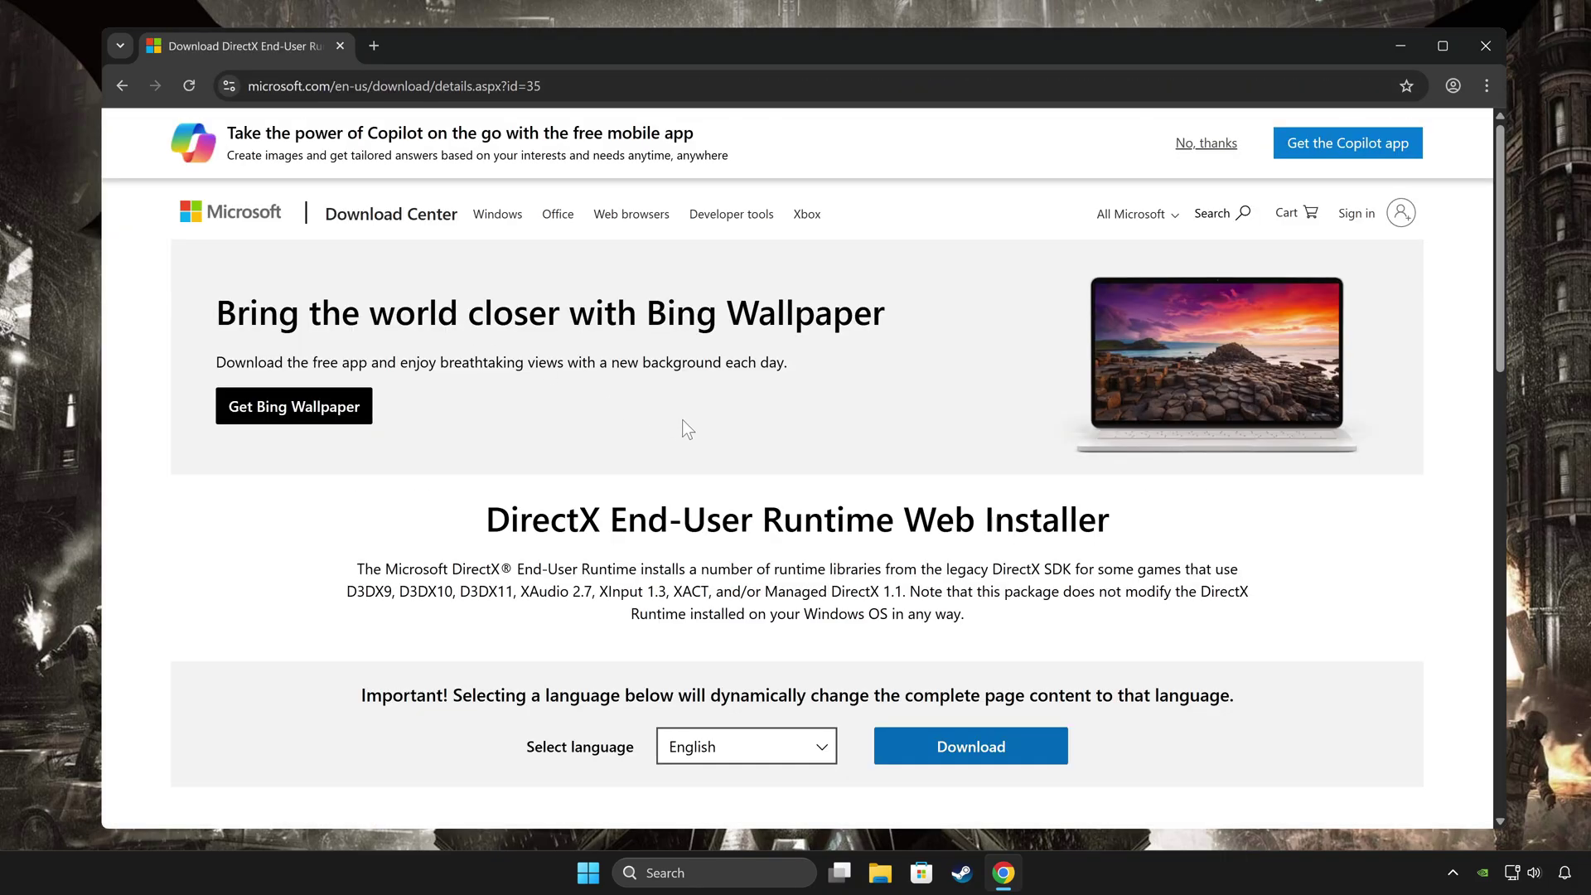
- Download the DirectX web installer from the Microsoft page and run dxwebsetup.exe
scroll(680, 477, "down", 2)
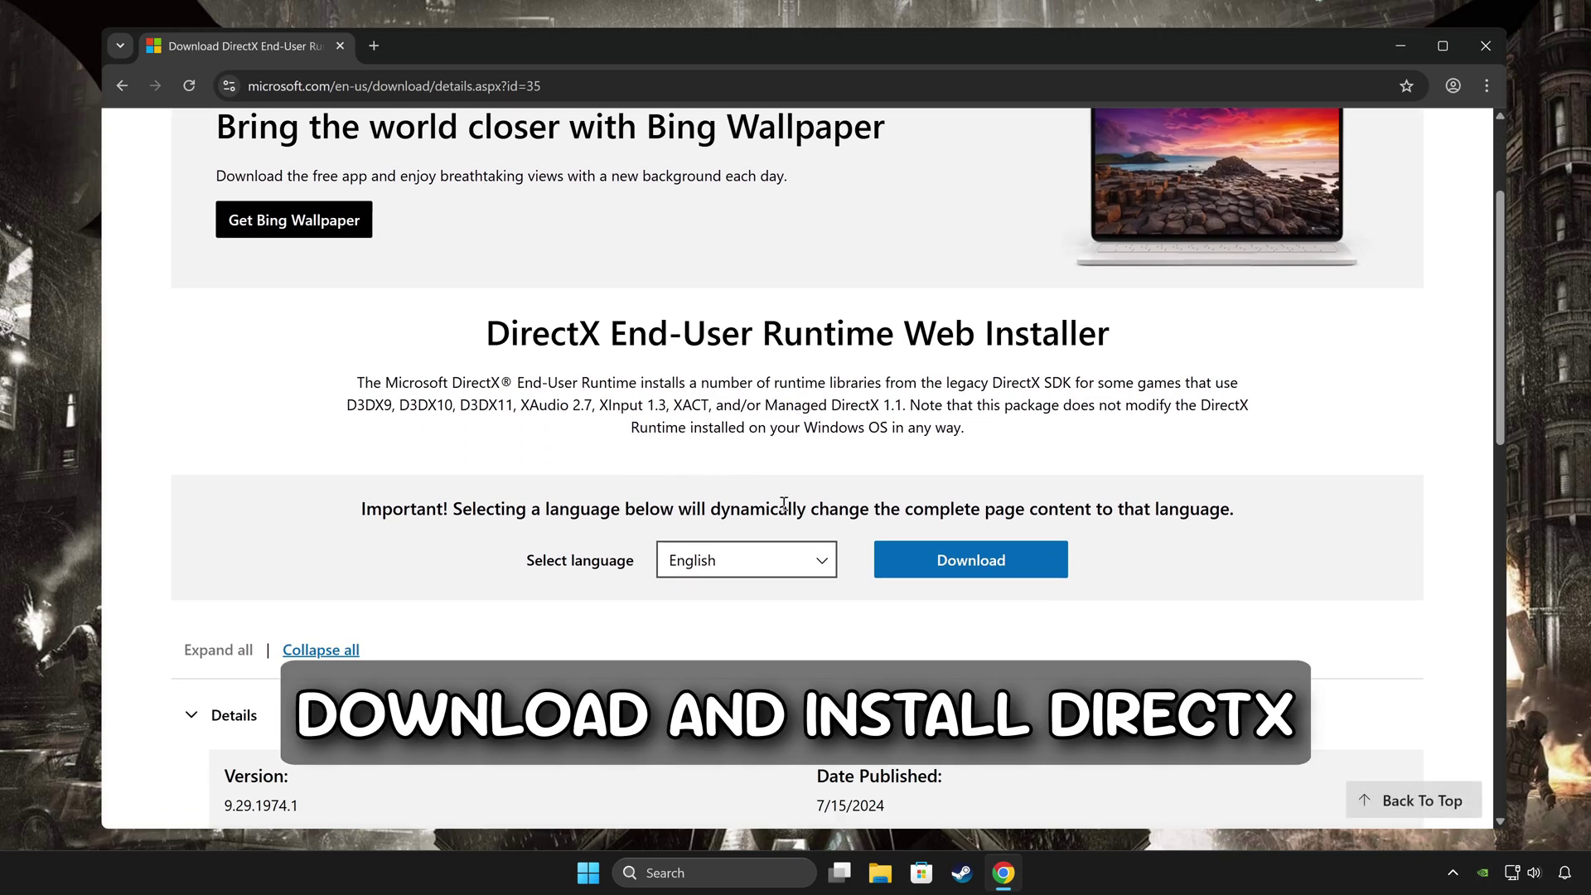
left_click(983, 568)
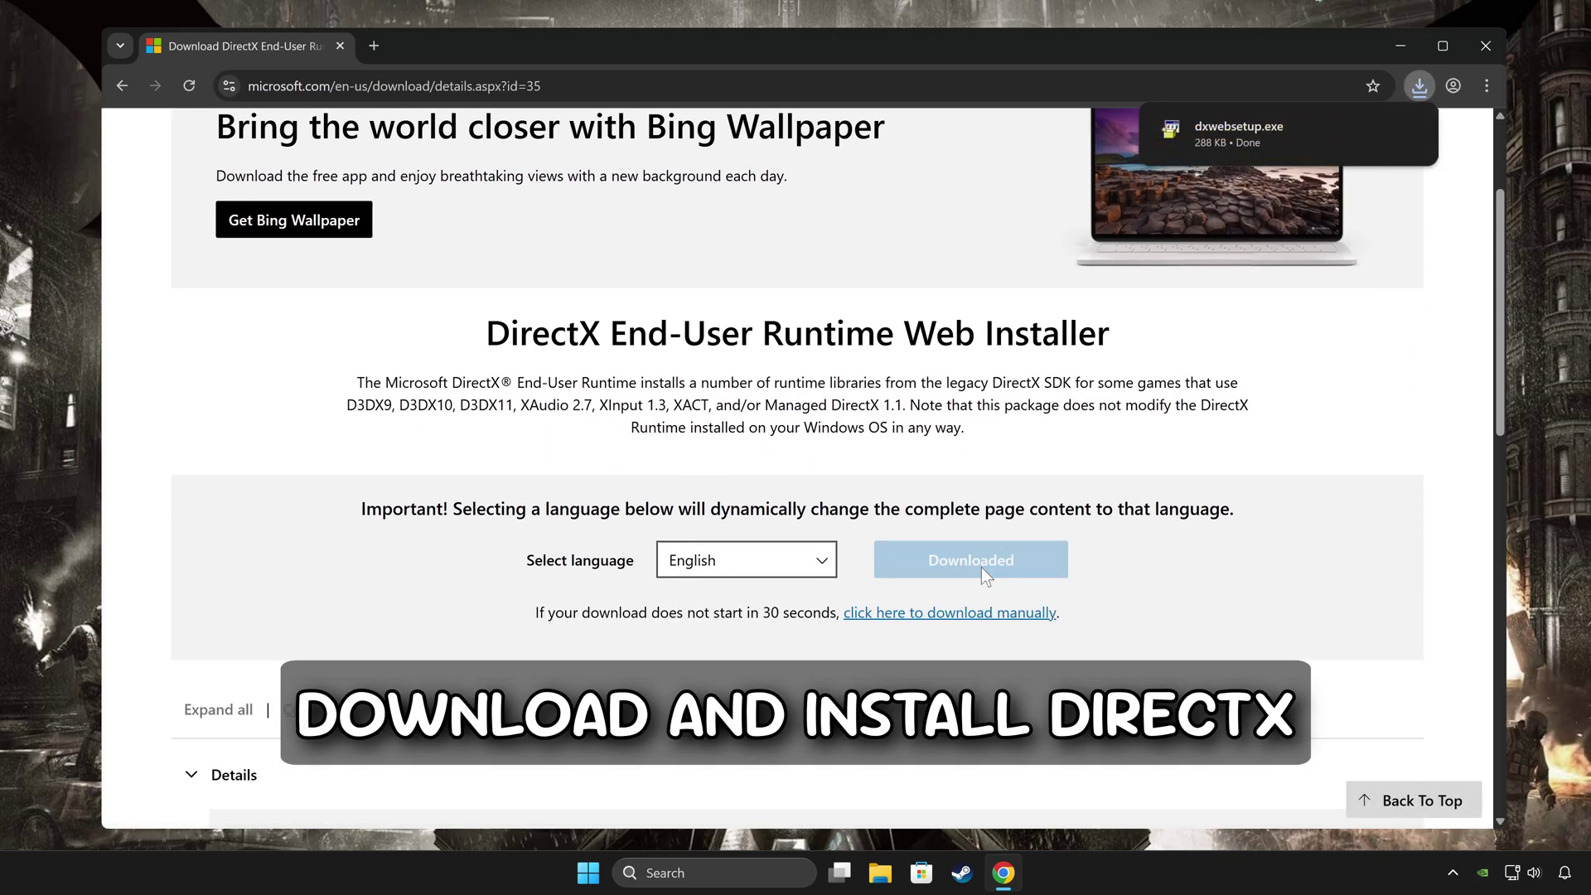
left_click(1258, 139)
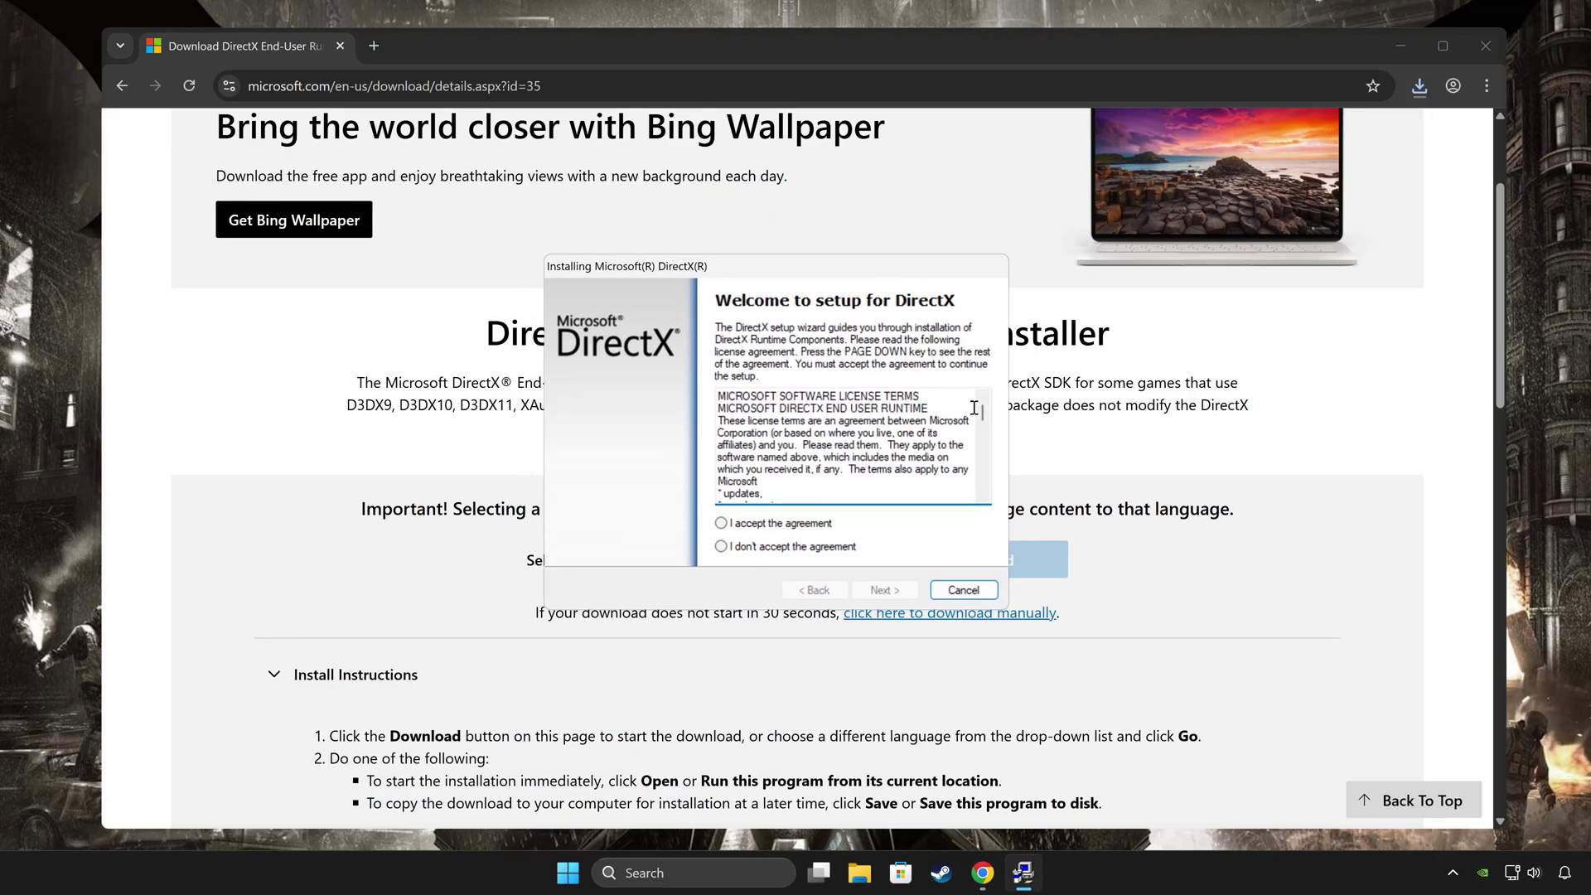
- Accept the DirectX license agreement, install the runtime components, and finish the setup wizard
left_click_drag(984, 425, 982, 498)
left_click(757, 523)
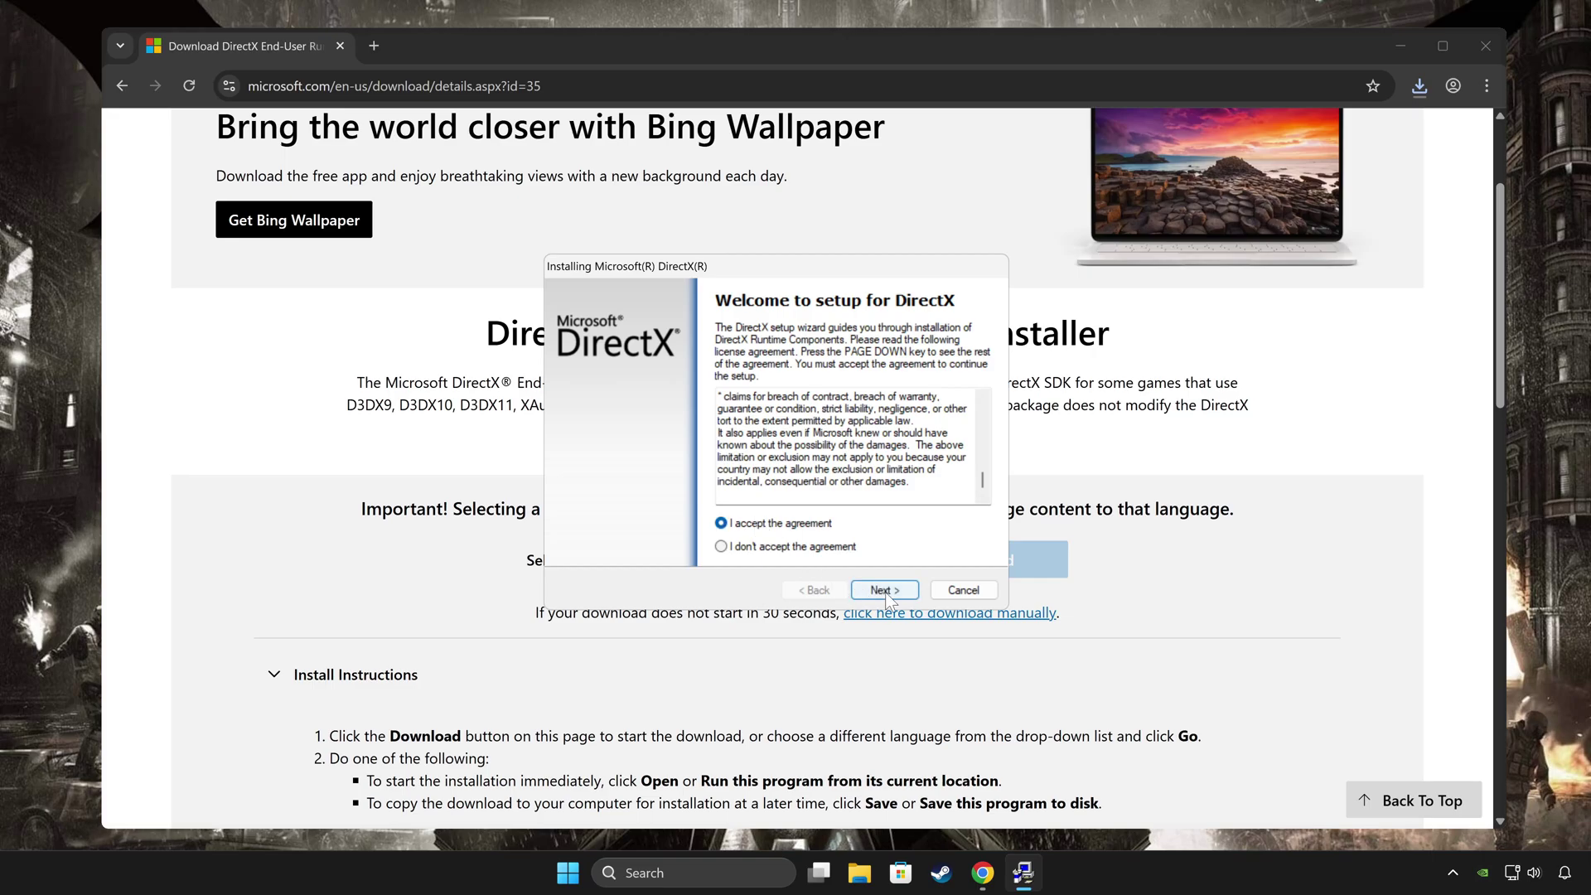
left_click(883, 590)
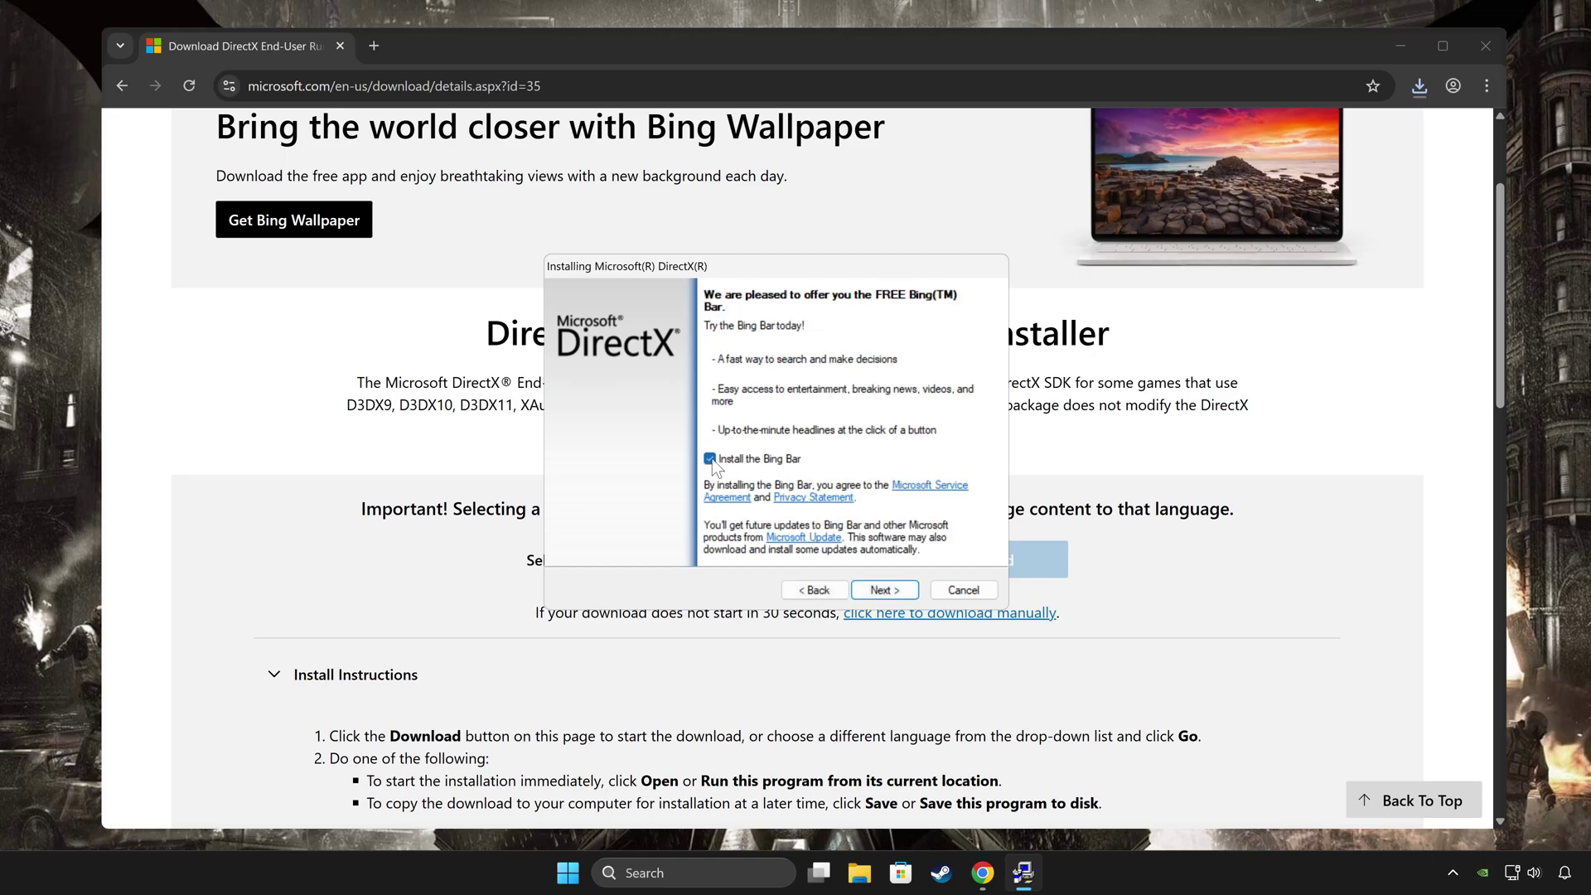
left_click(884, 591)
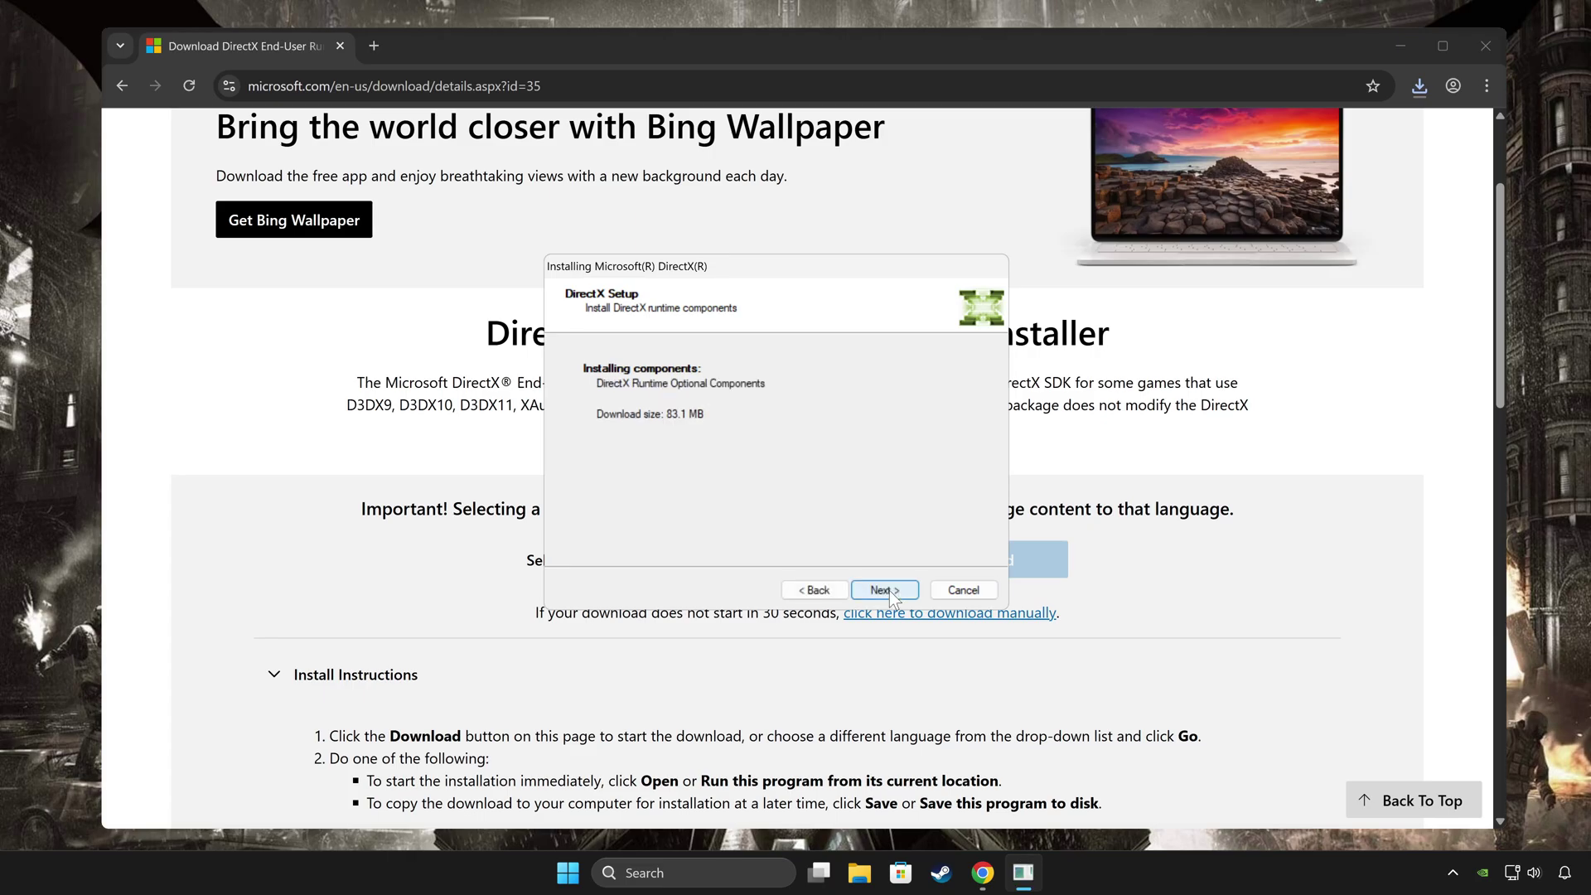
left_click(884, 590)
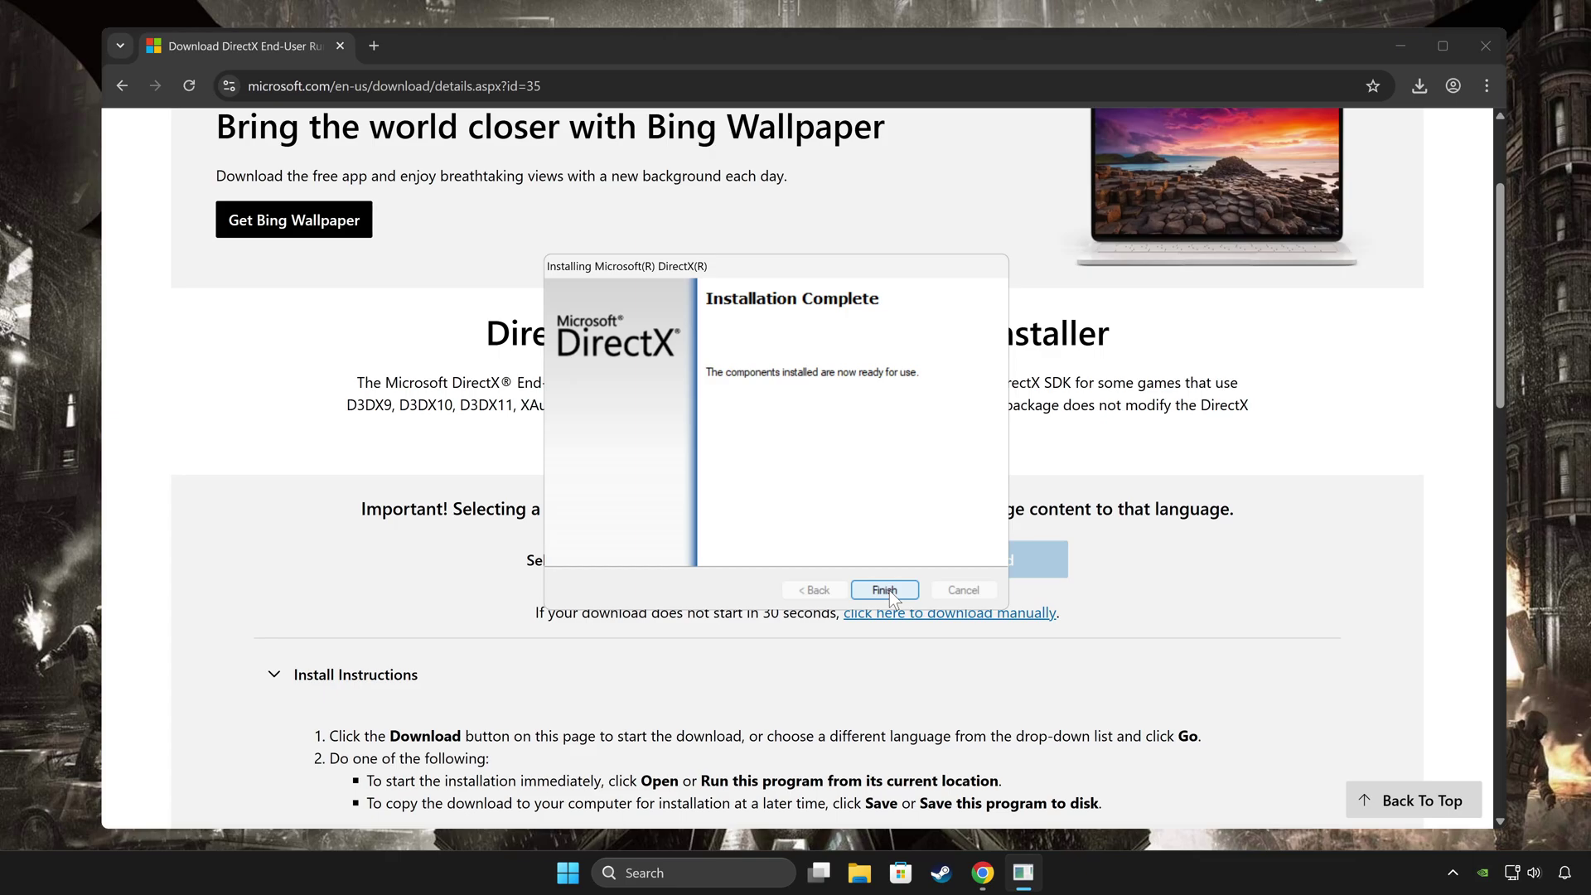
left_click(887, 591)
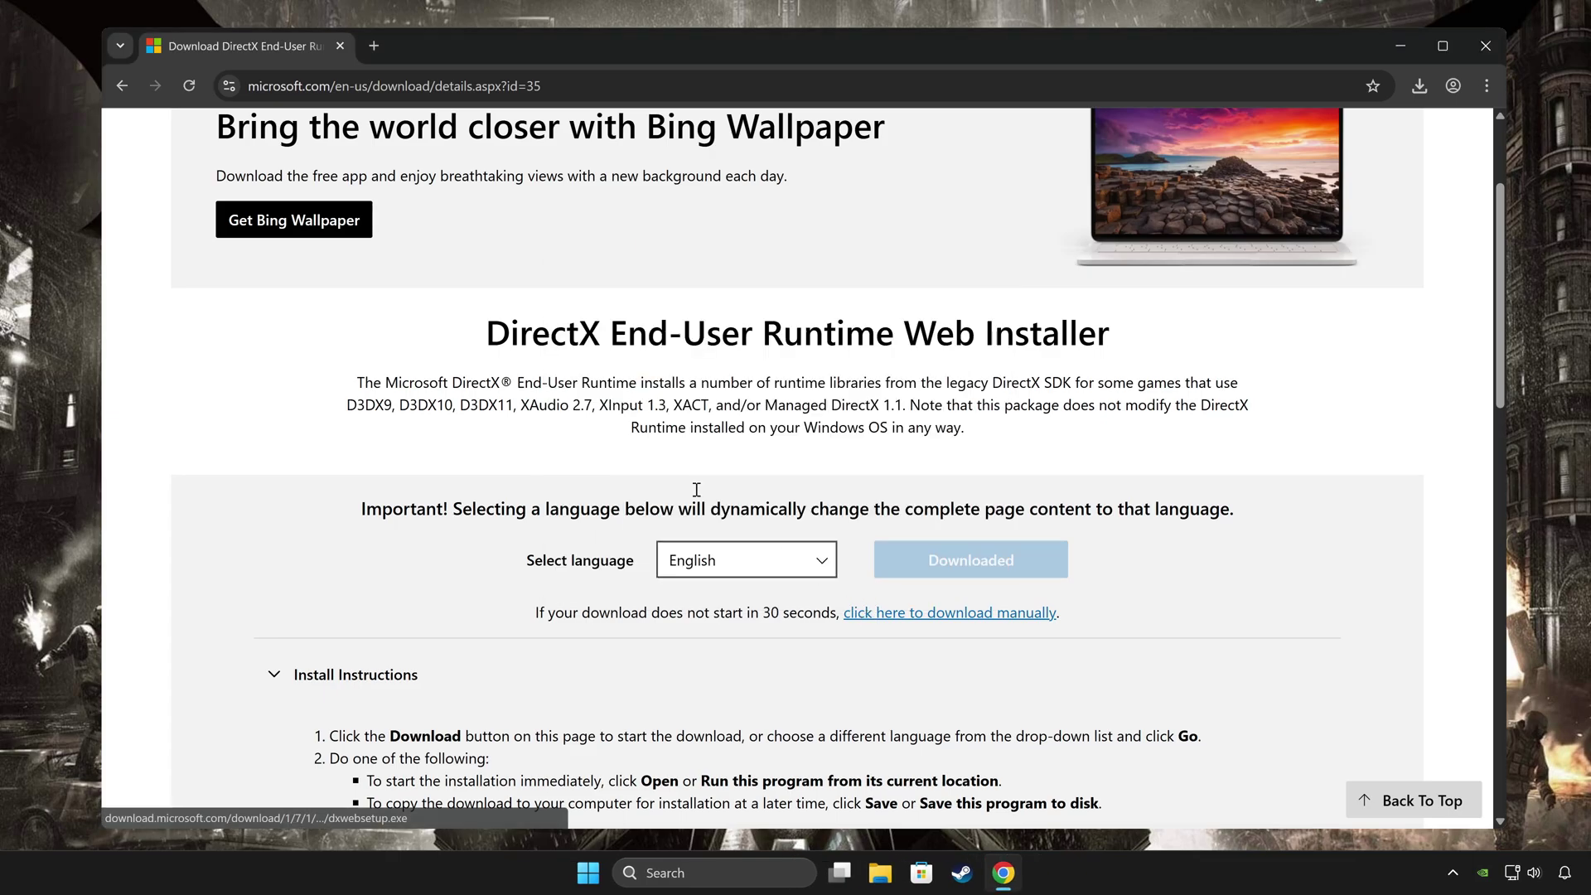
- Search for "visual c download" in a new browser tab and open Microsoft's Latest supported Visual C++ Redistributable downloads page
left_click(370, 47)
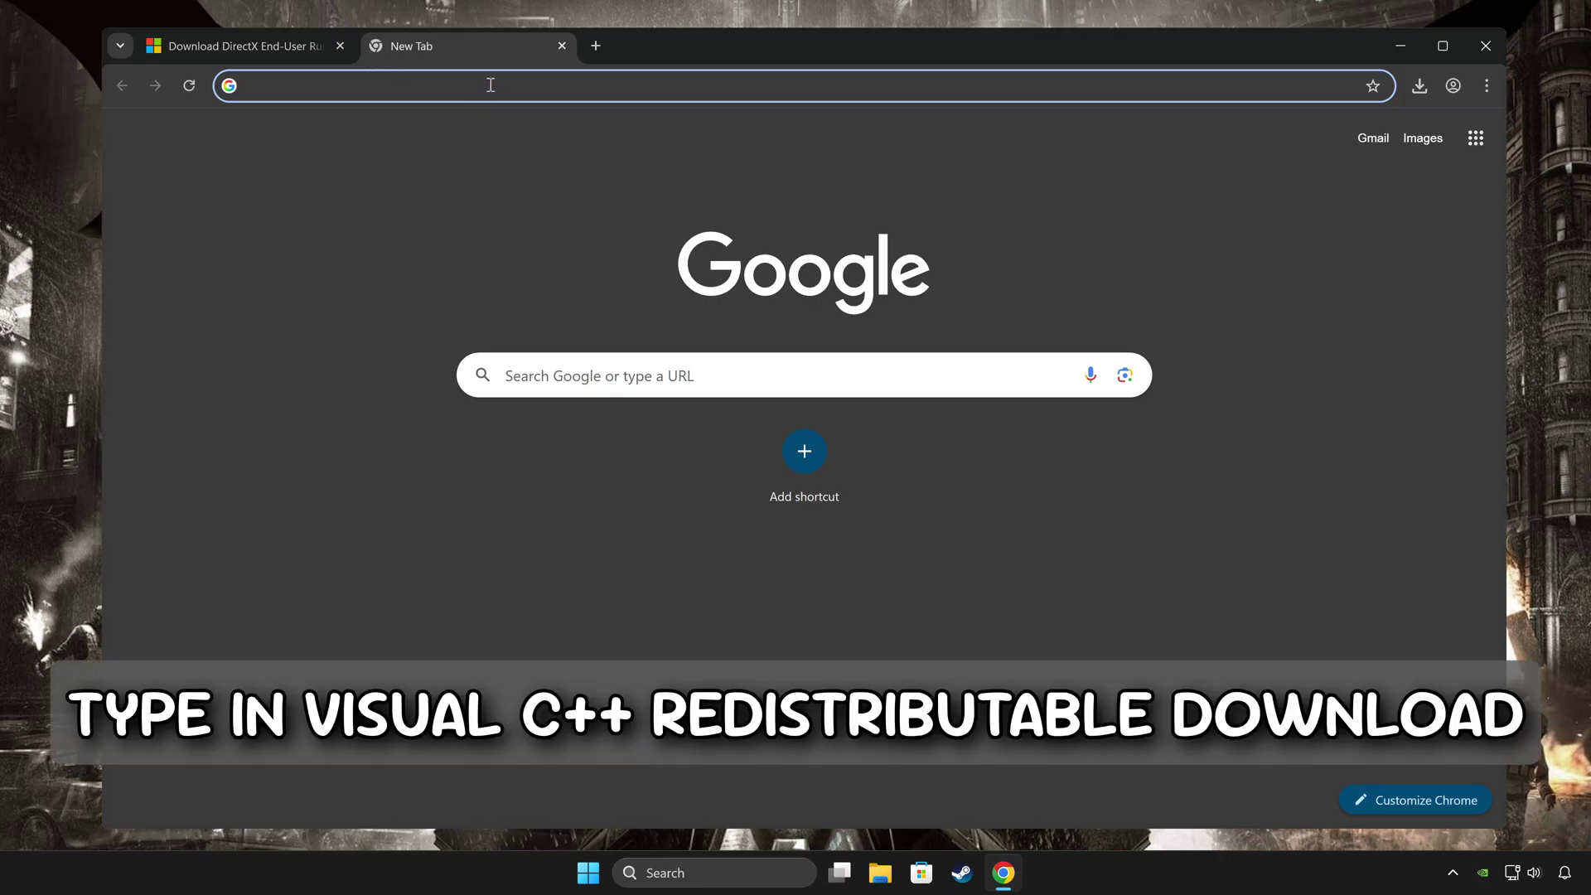
type("visual c")
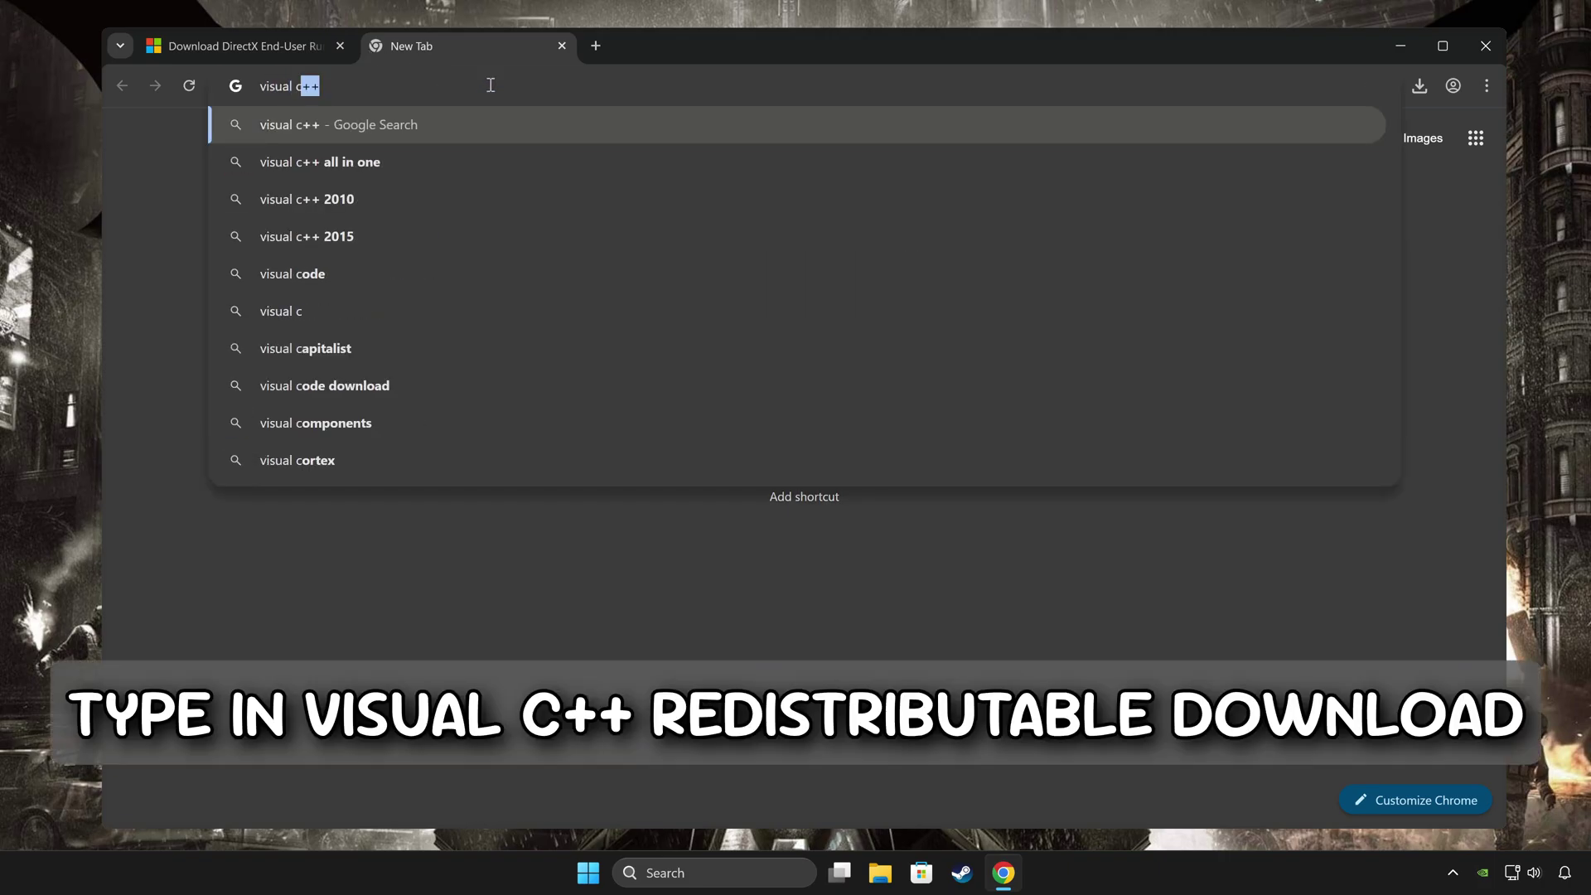
type(" download")
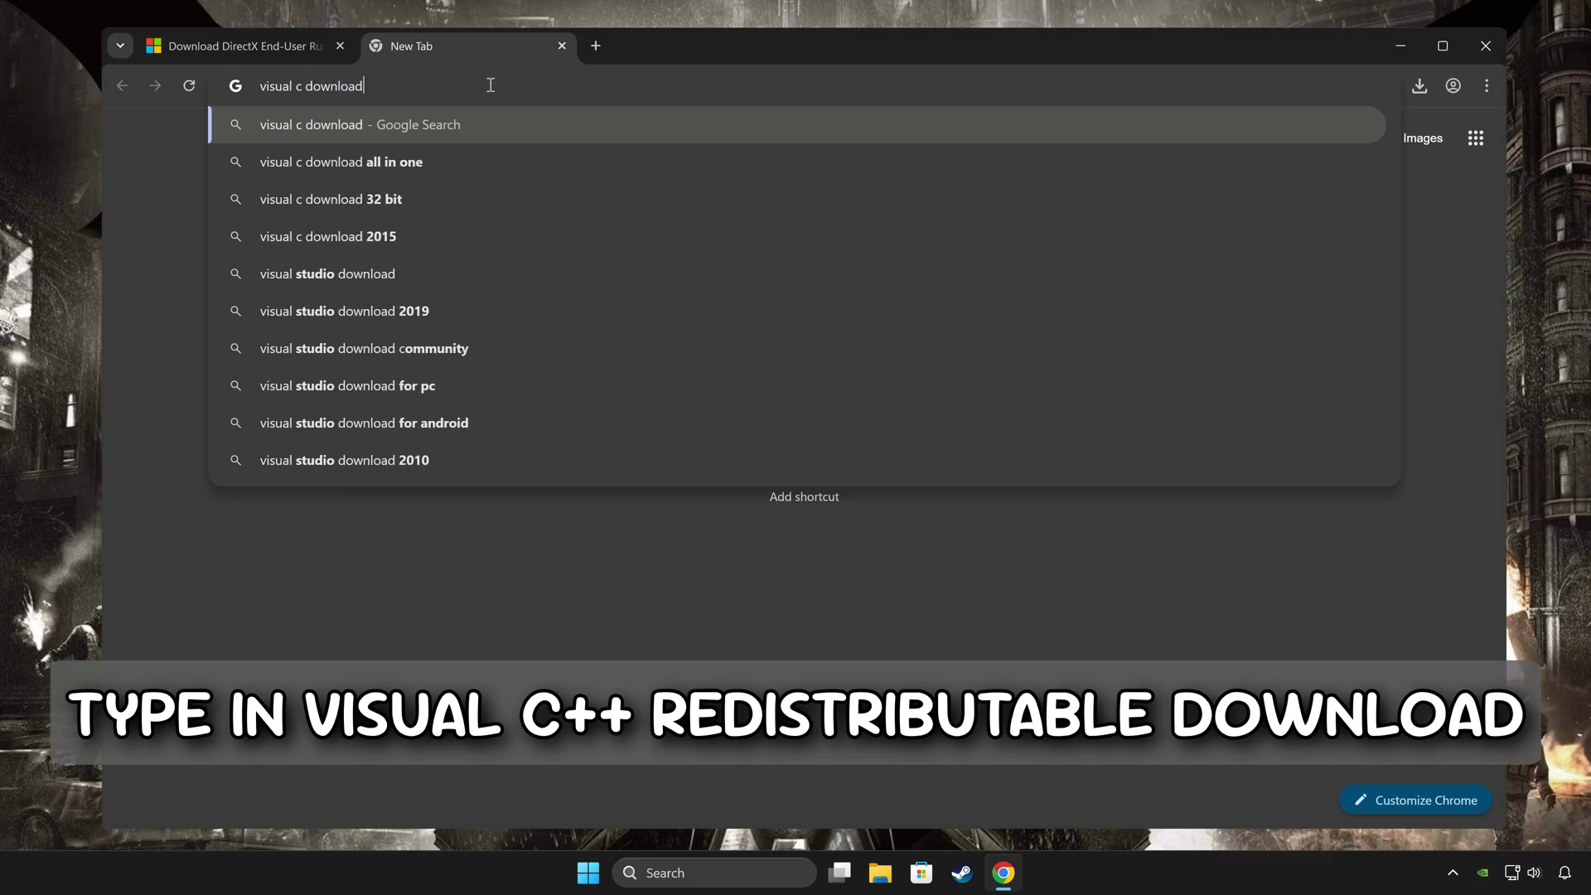
key("Return")
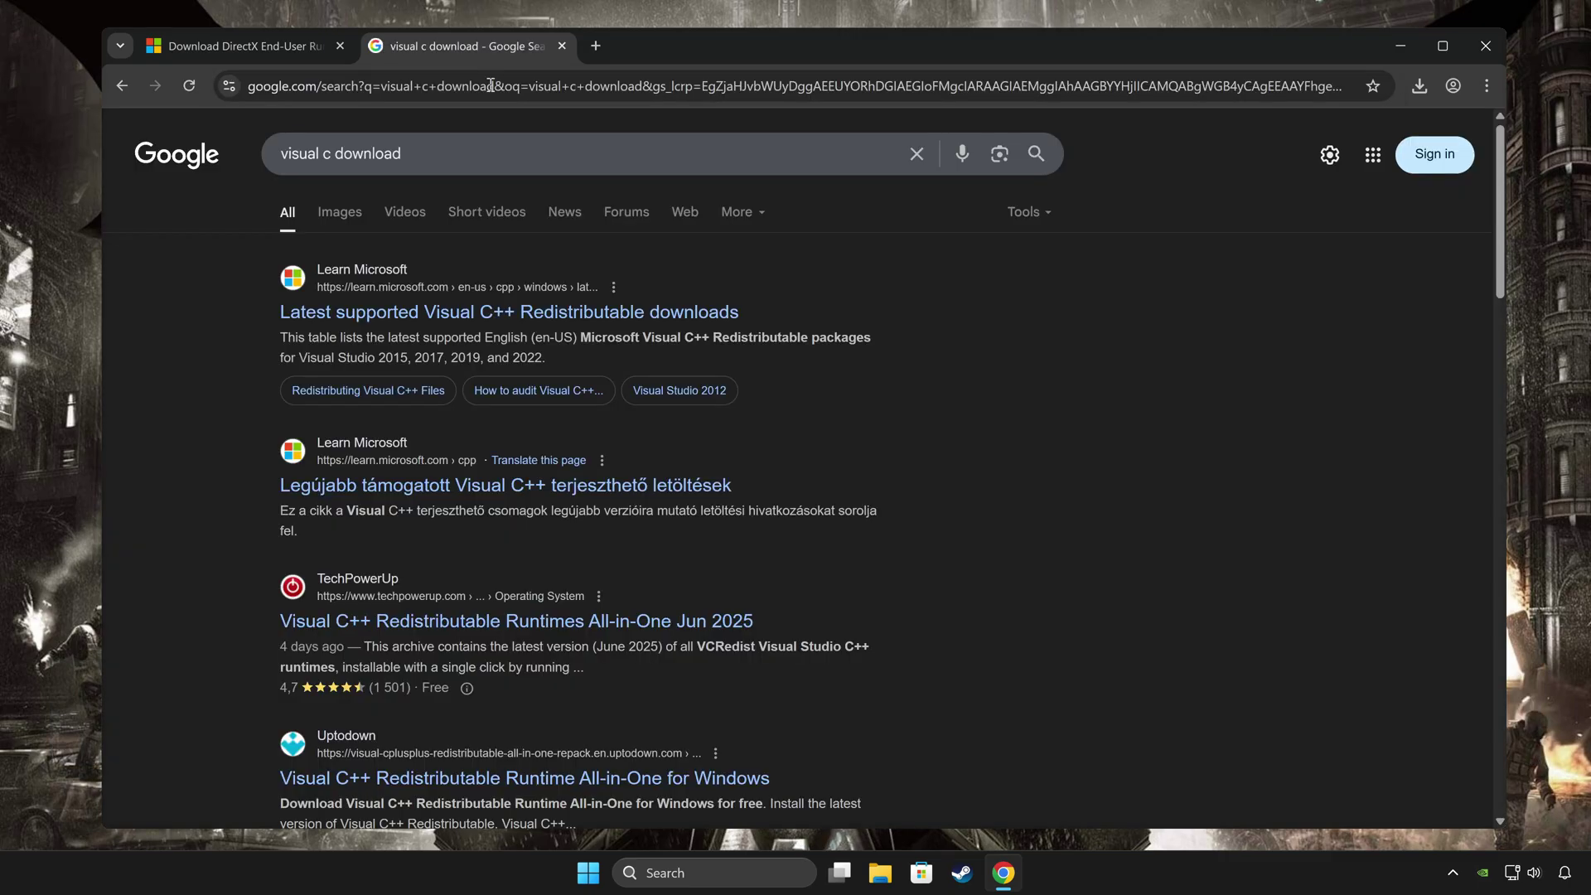
left_click(460, 314)
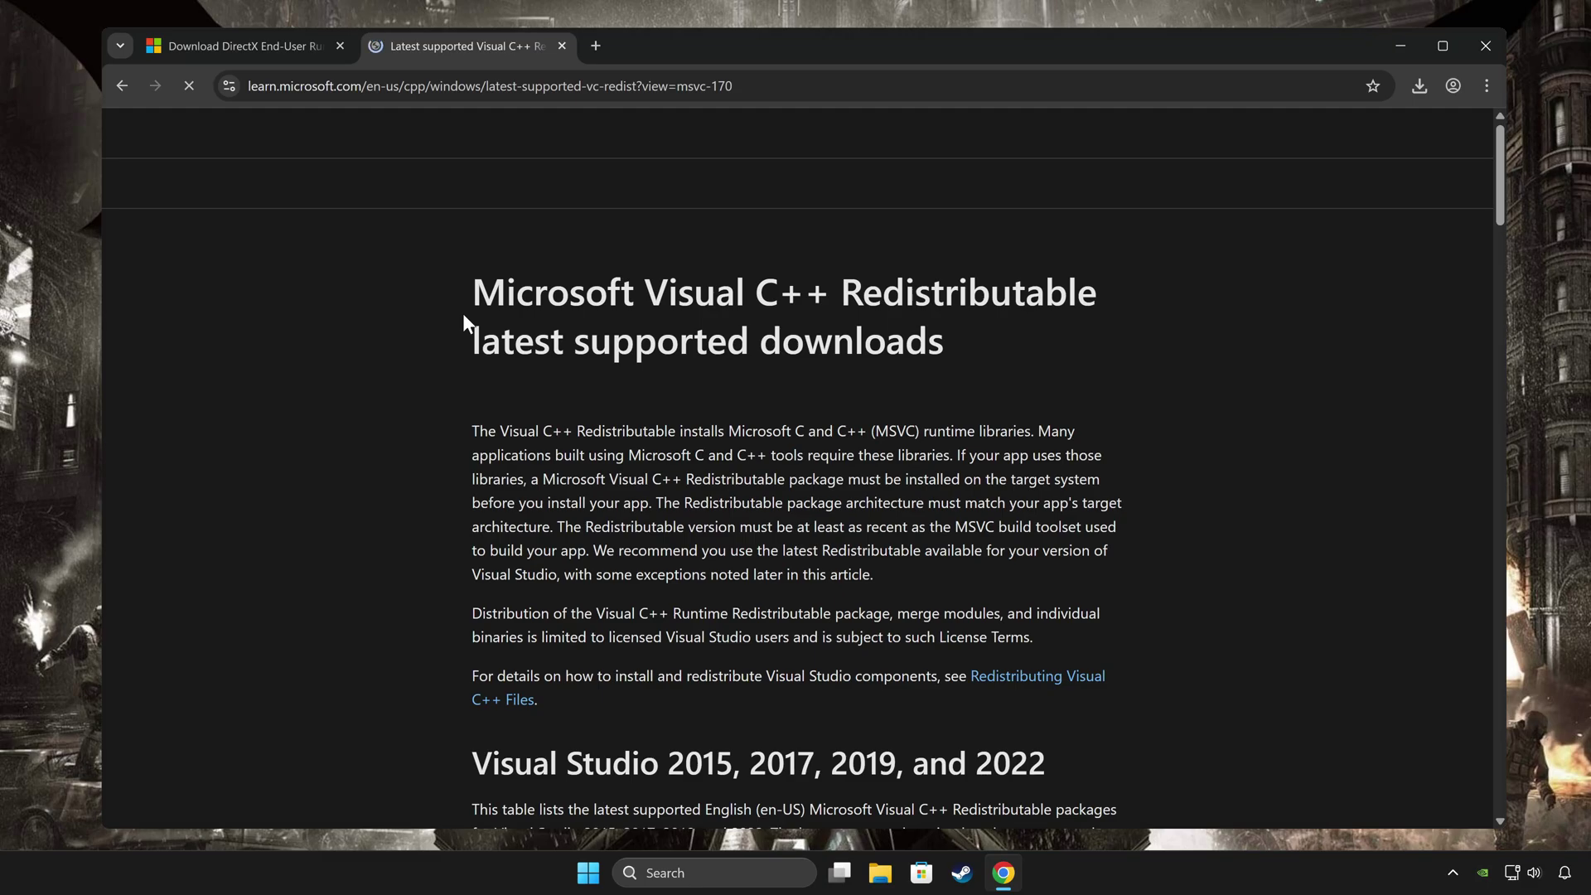
- Download the X86 and X64 packages listed under Latest Microsoft Visual C++ Redistributable version
scroll(566, 358, "down", 5)
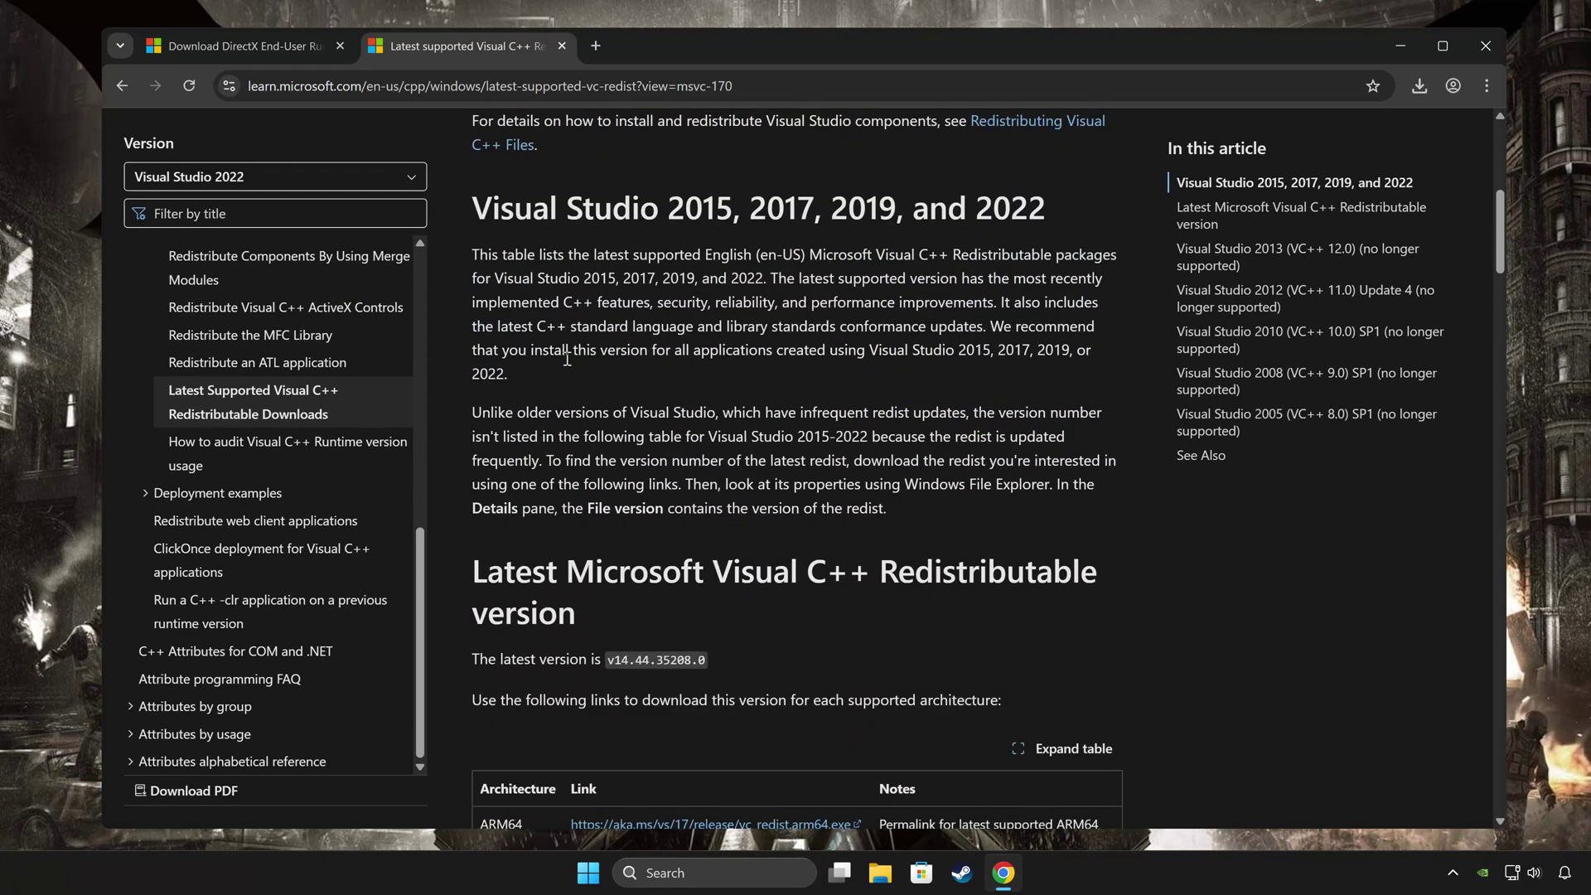
scroll(567, 359, "down", 5)
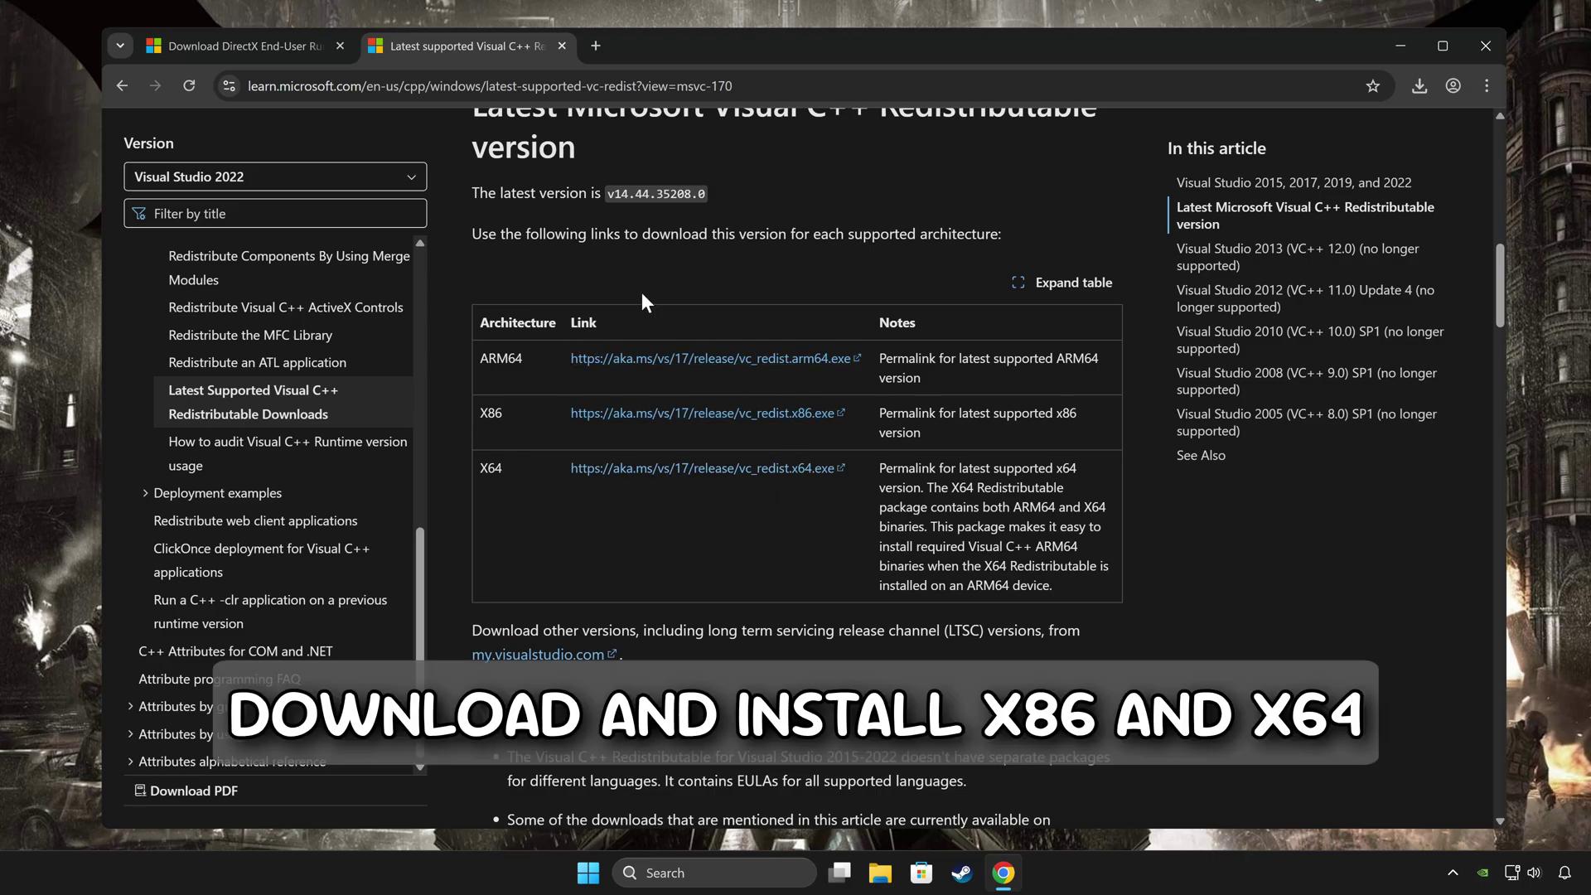
left_click(580, 414)
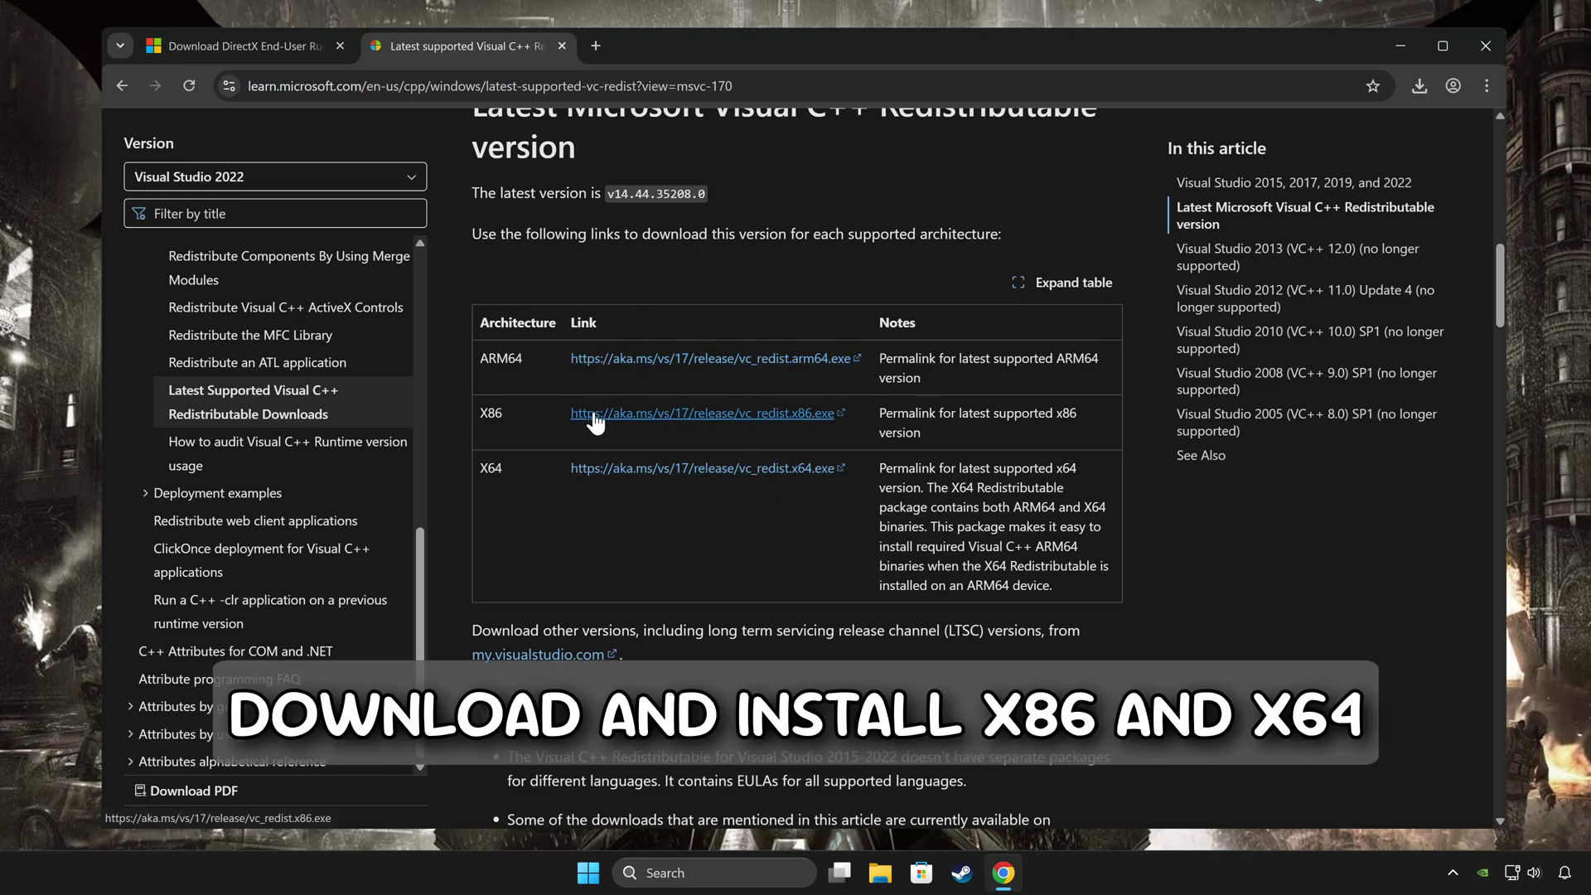
left_click(615, 474)
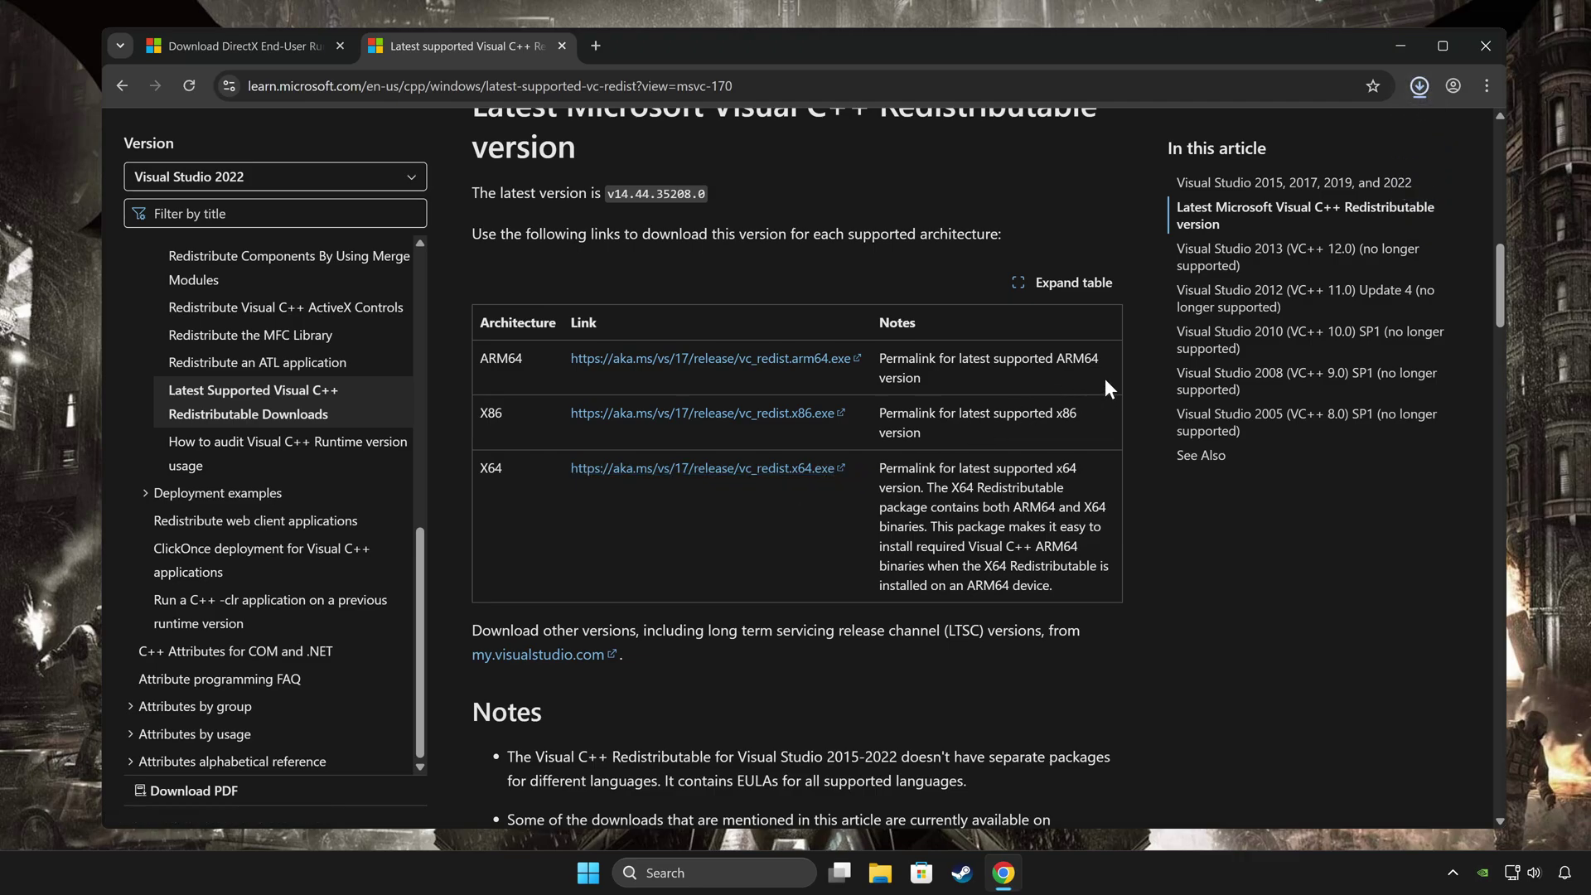
- Run the downloaded VC_redist.x86.exe, agree to the license terms, install the x86 redistributable, and close its setup window
left_click(1419, 88)
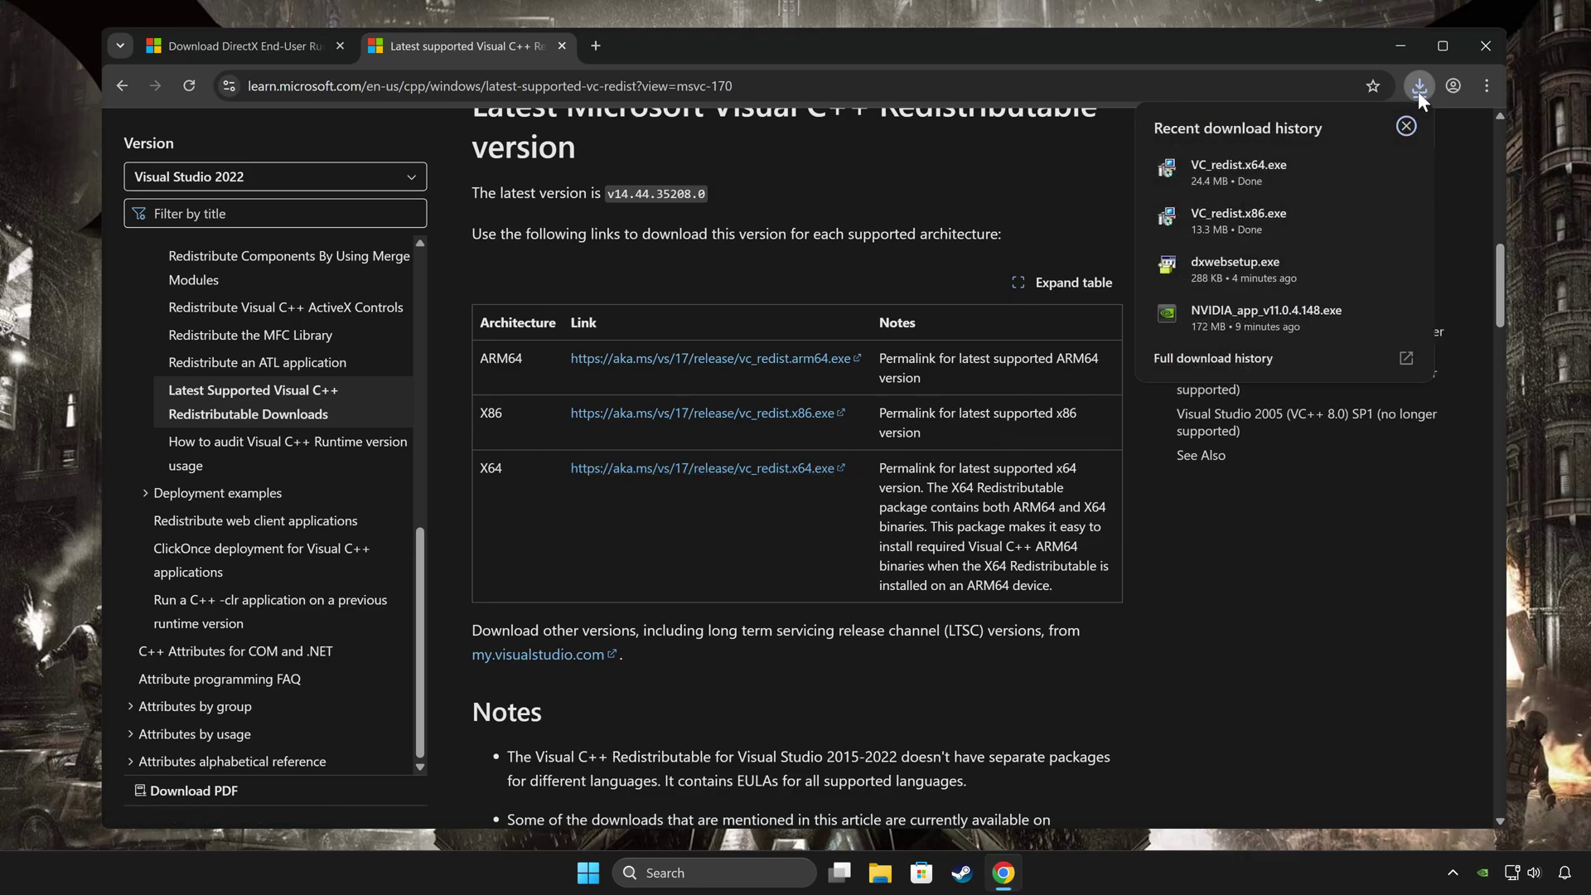
left_click(1308, 230)
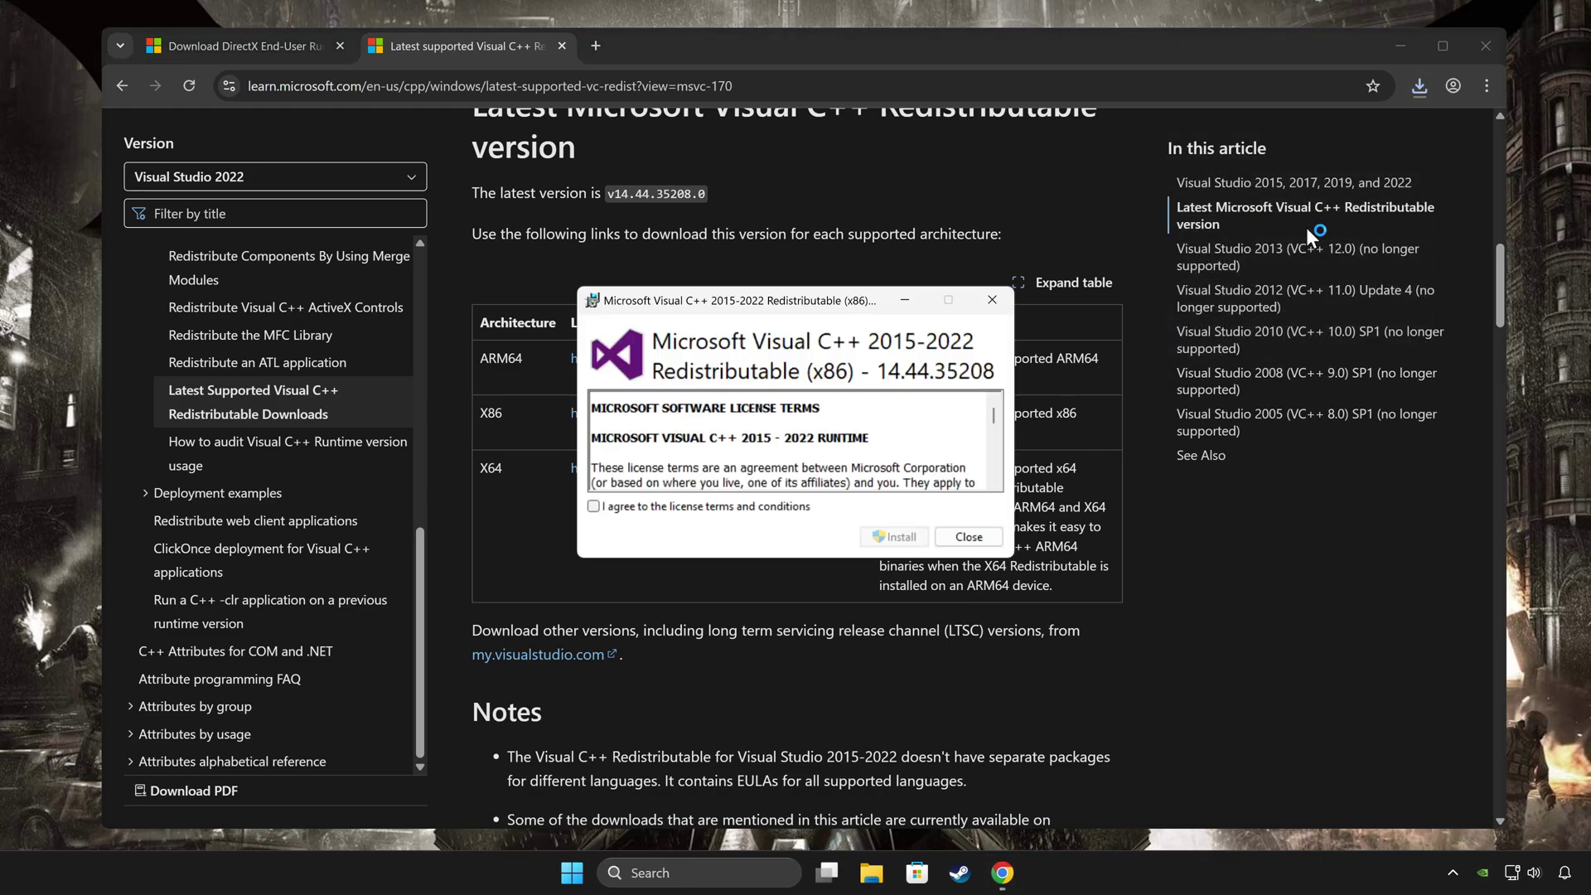
left_click(736, 509)
left_click(891, 537)
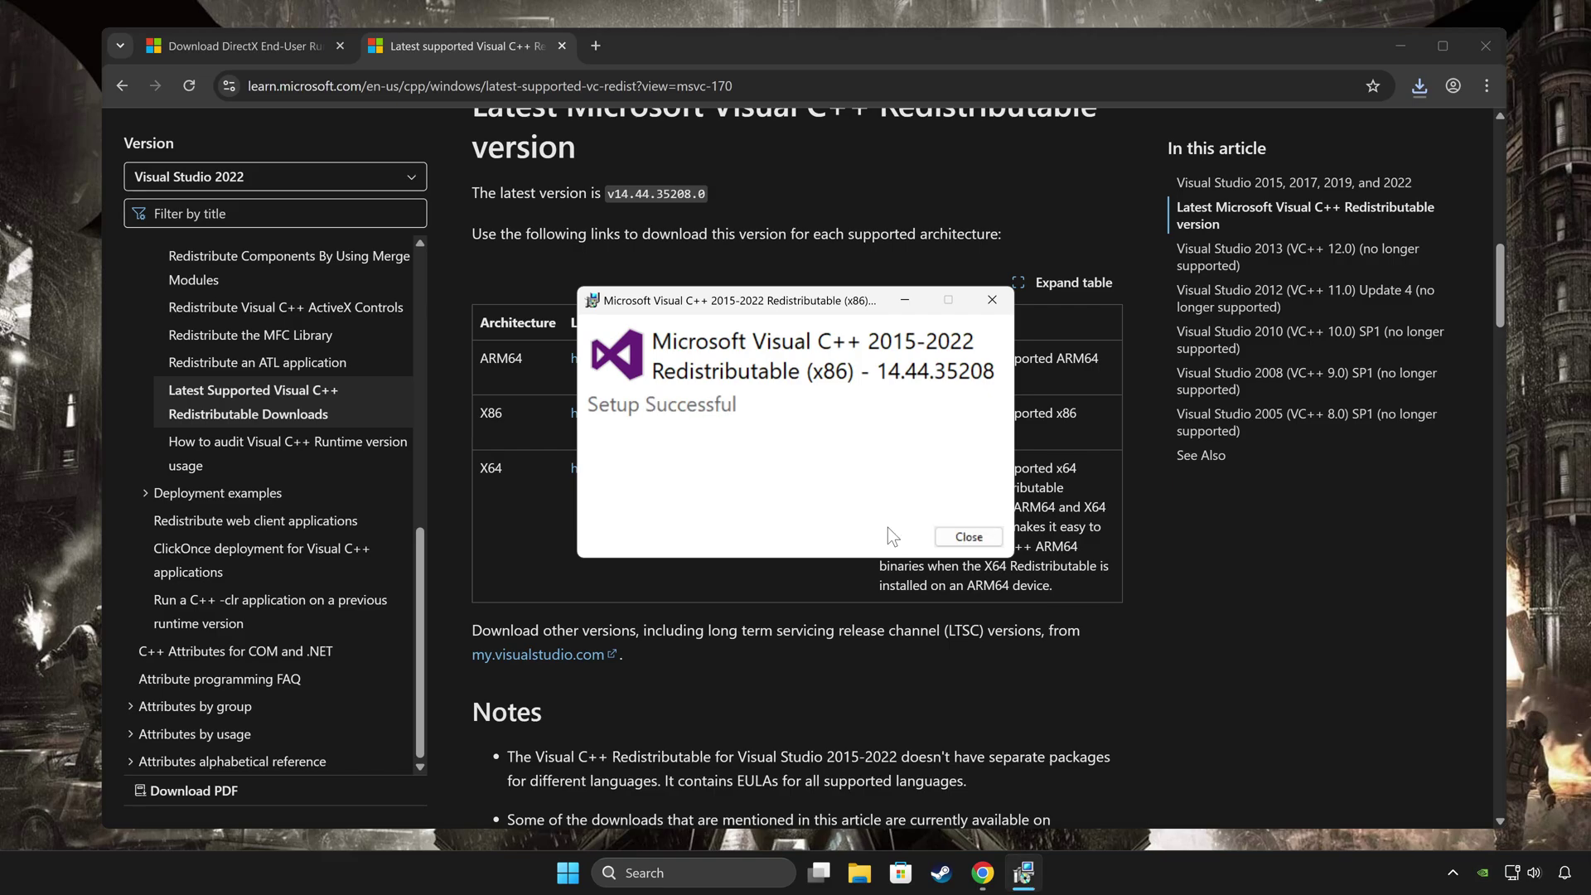
left_click(967, 537)
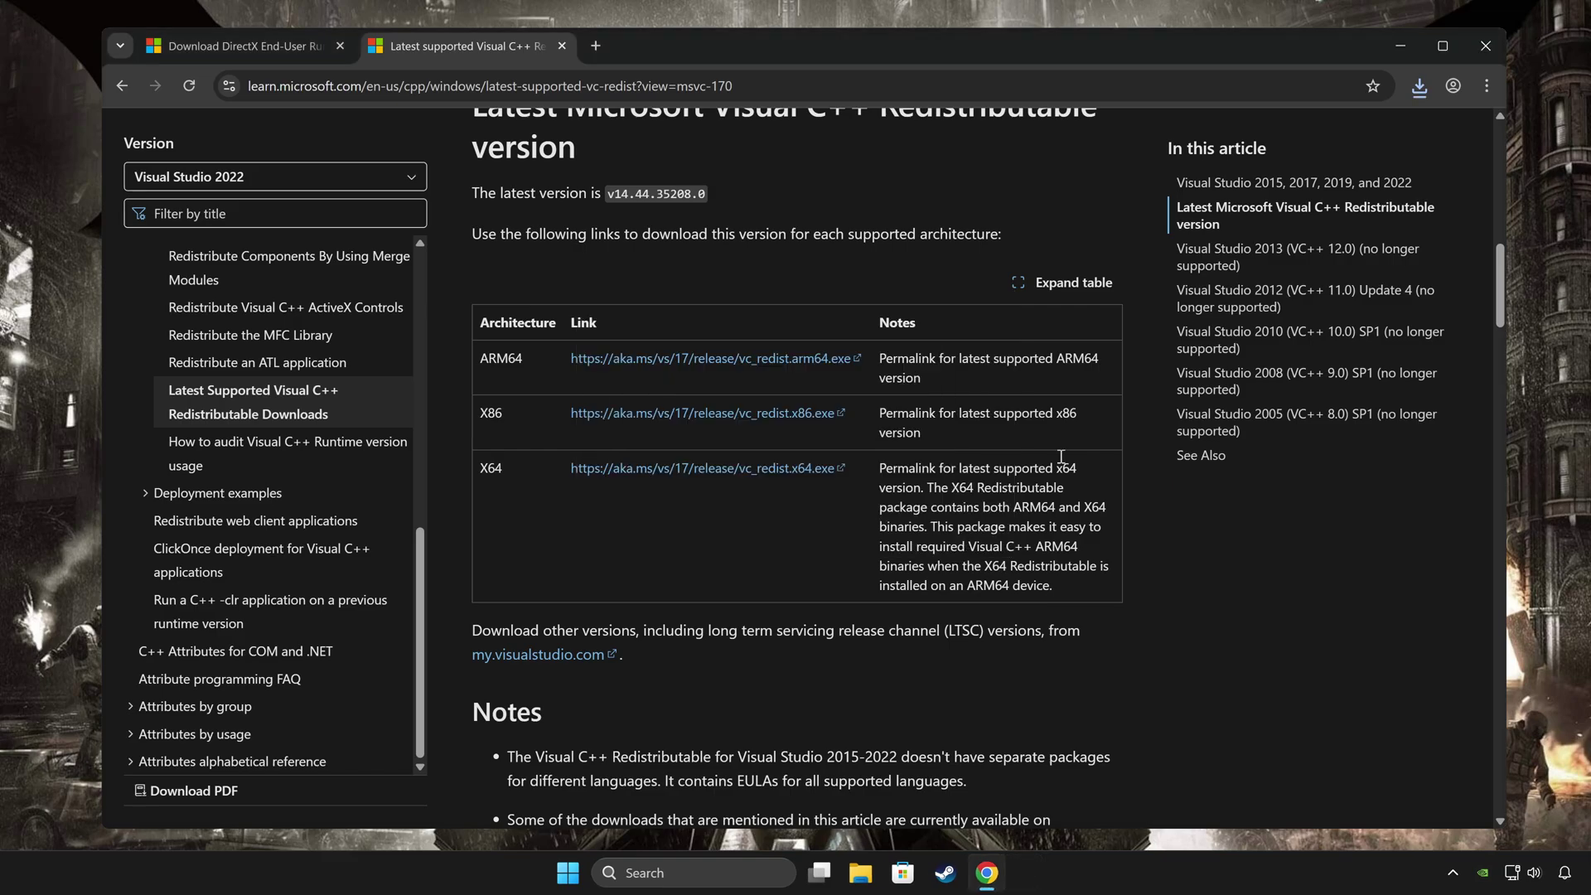
- Run the downloaded VC_redist.x64.exe, agree to the license terms, and install the x64 redistributable
left_click(1417, 88)
left_click(1324, 171)
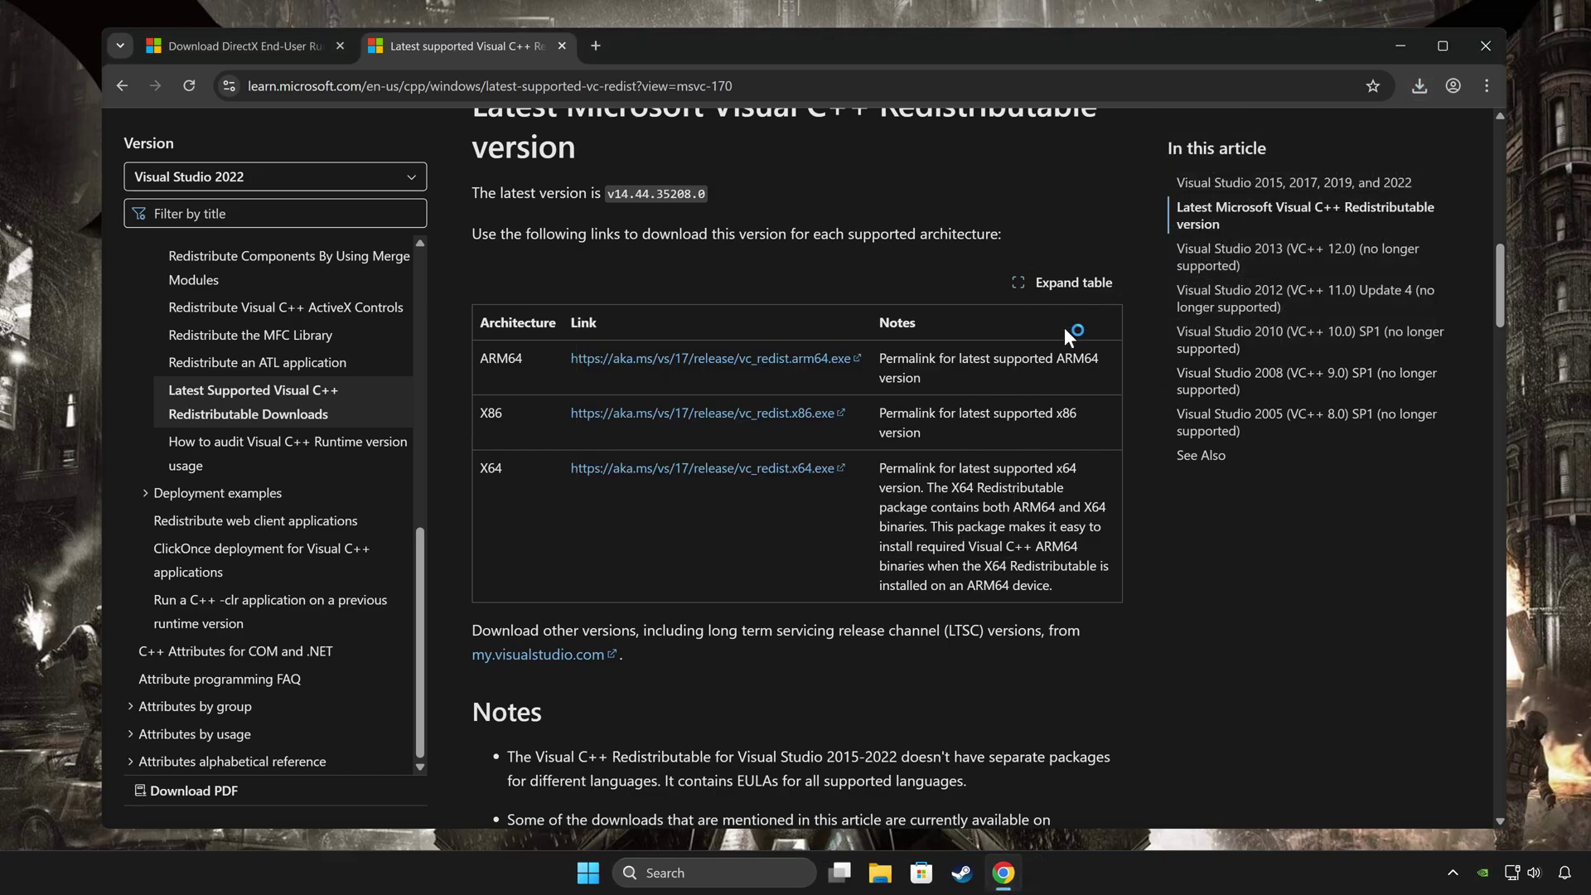
left_click(756, 508)
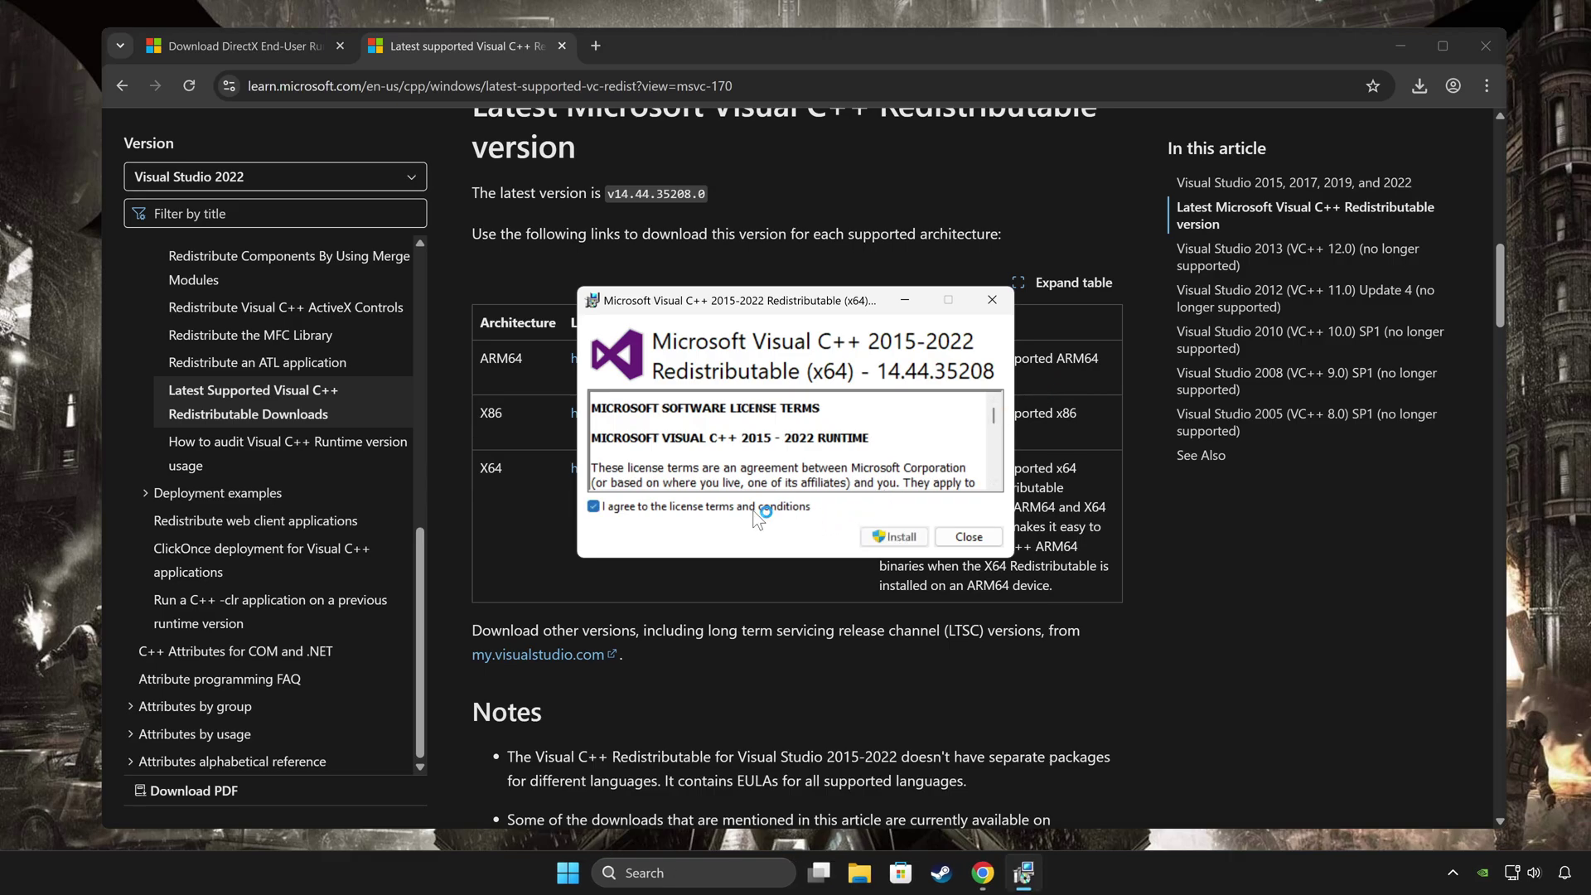
left_click(897, 537)
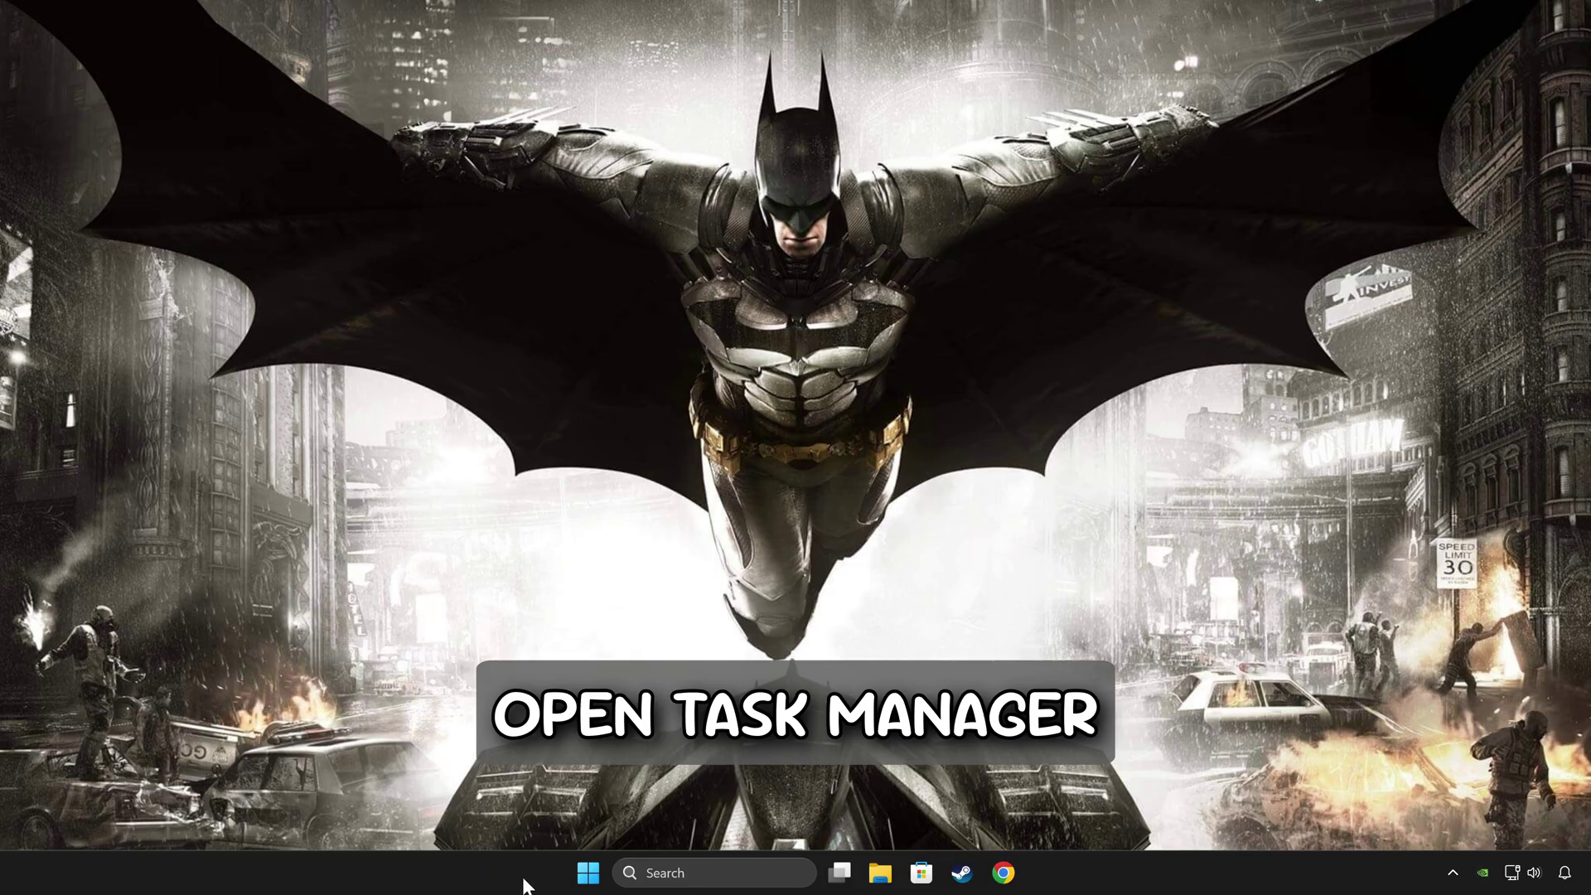
- Open Task Manager, disable the OneDrive, Microsoft Teams and Mobile devices startup apps, and close it
right_click(587, 873)
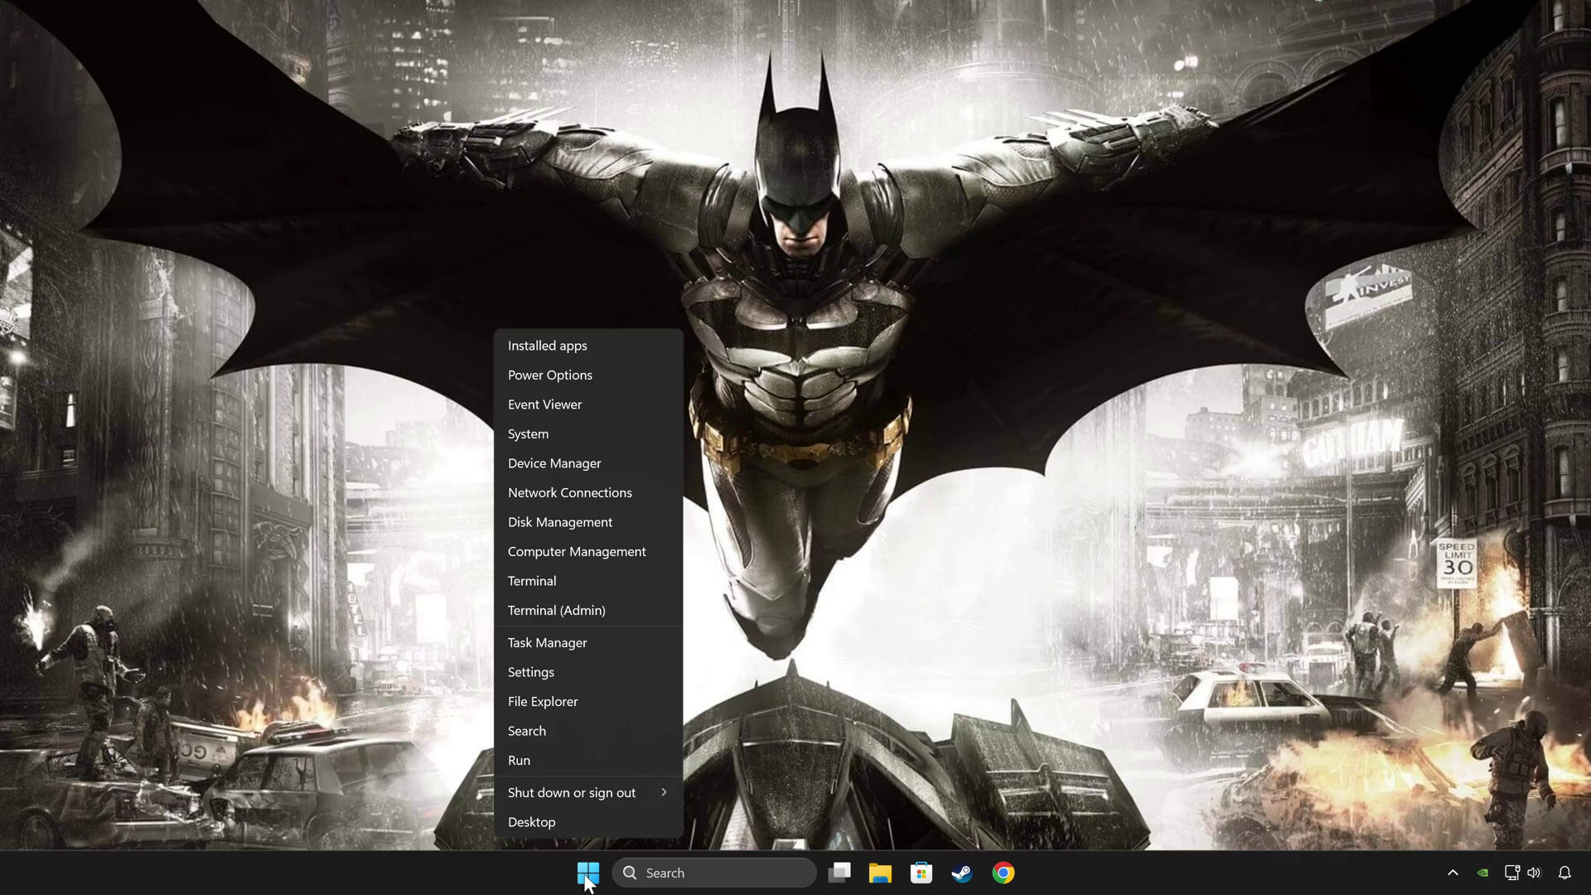
left_click(583, 642)
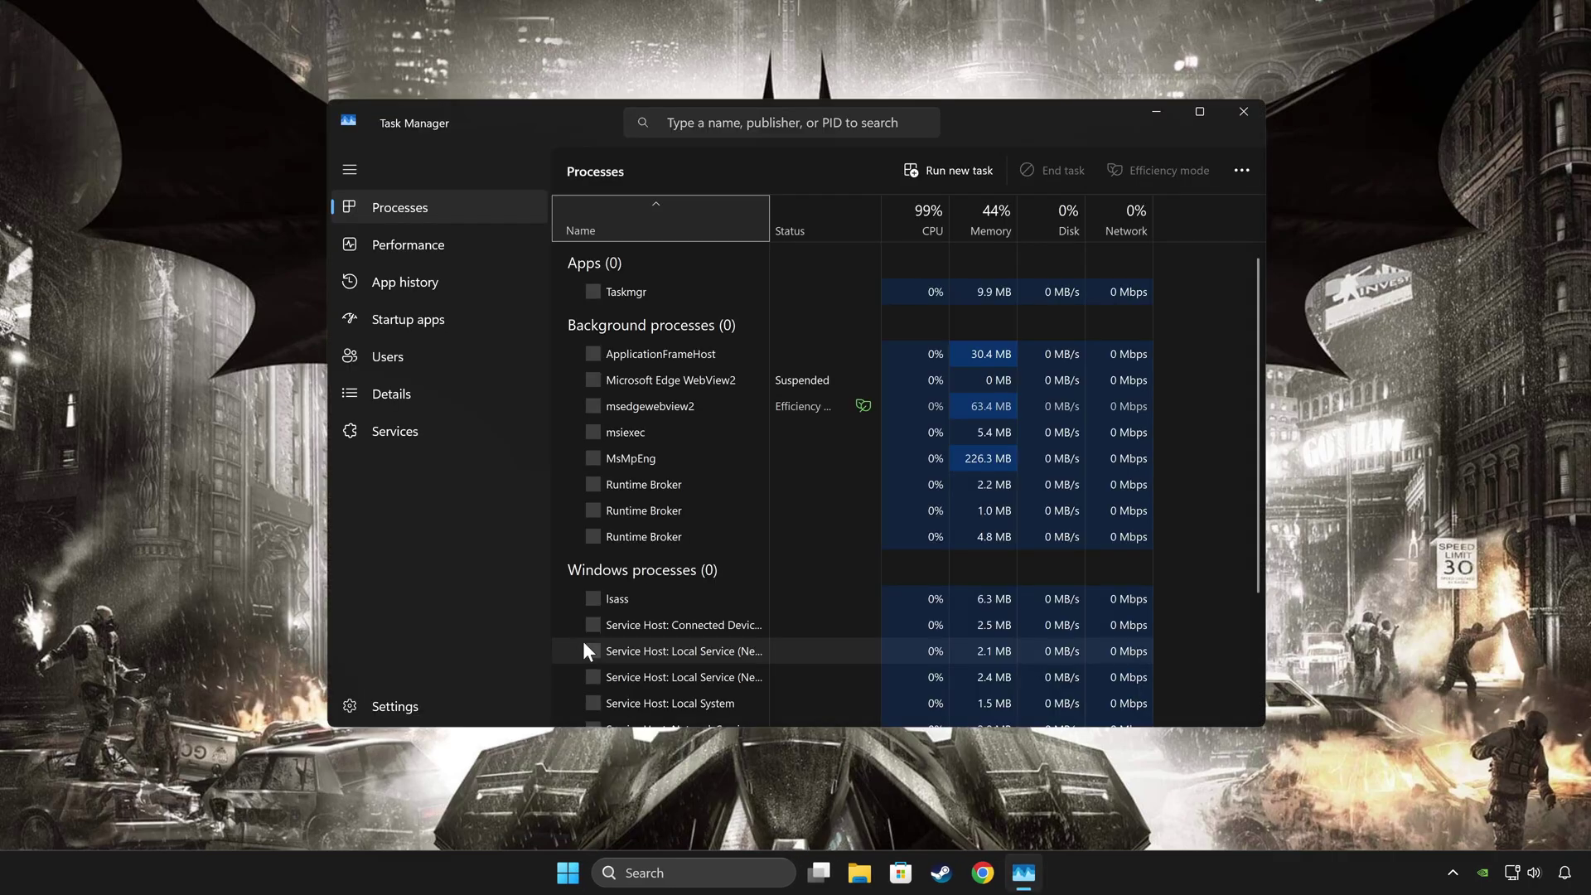
left_click(448, 319)
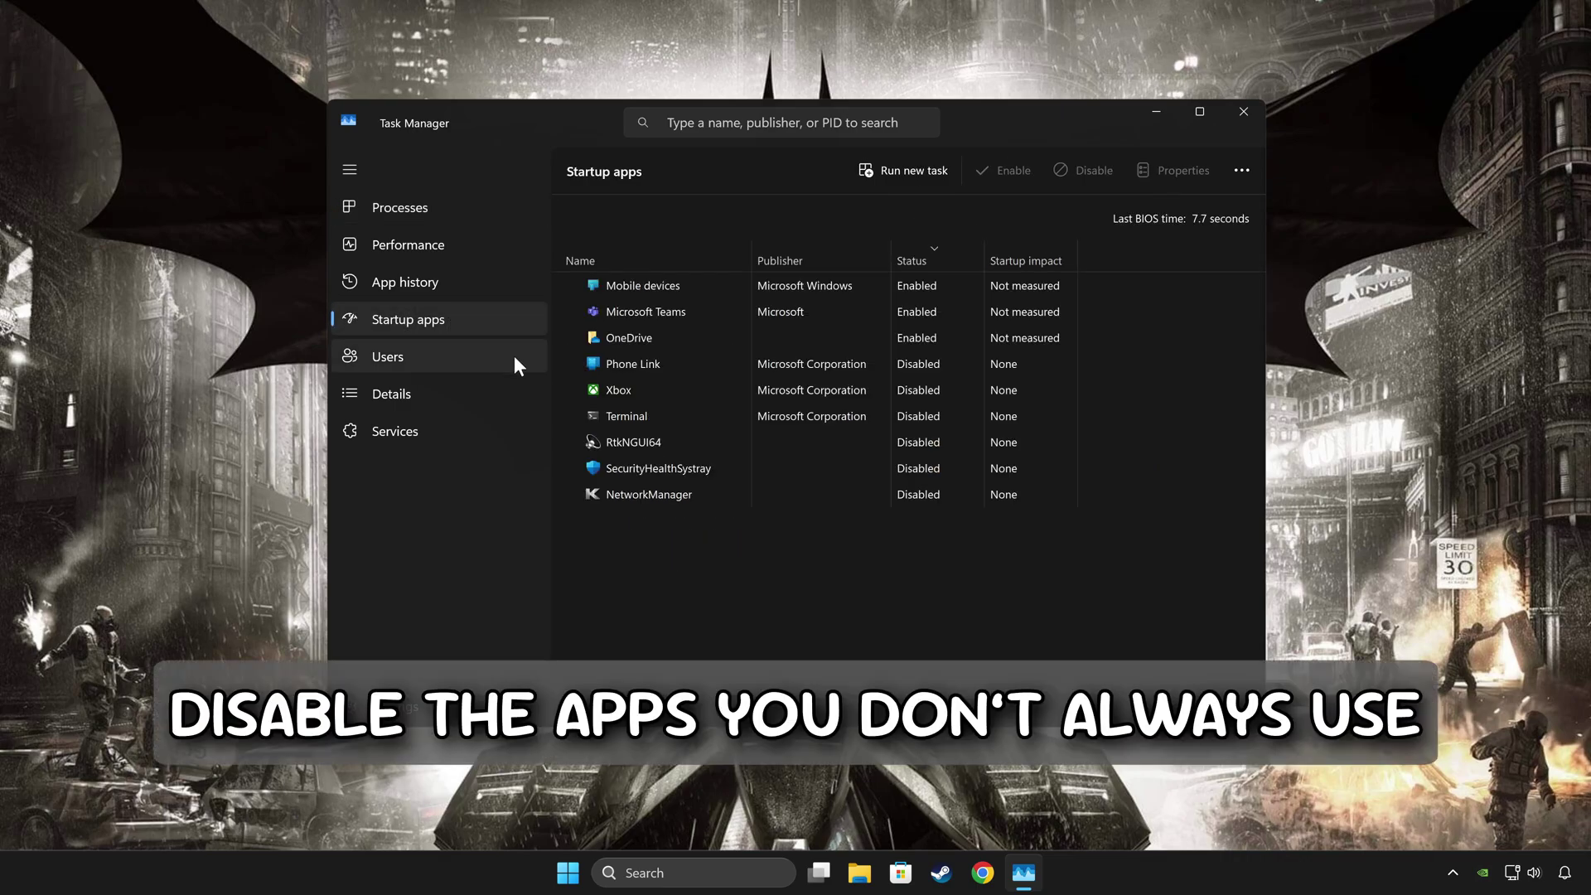
left_click(792, 338)
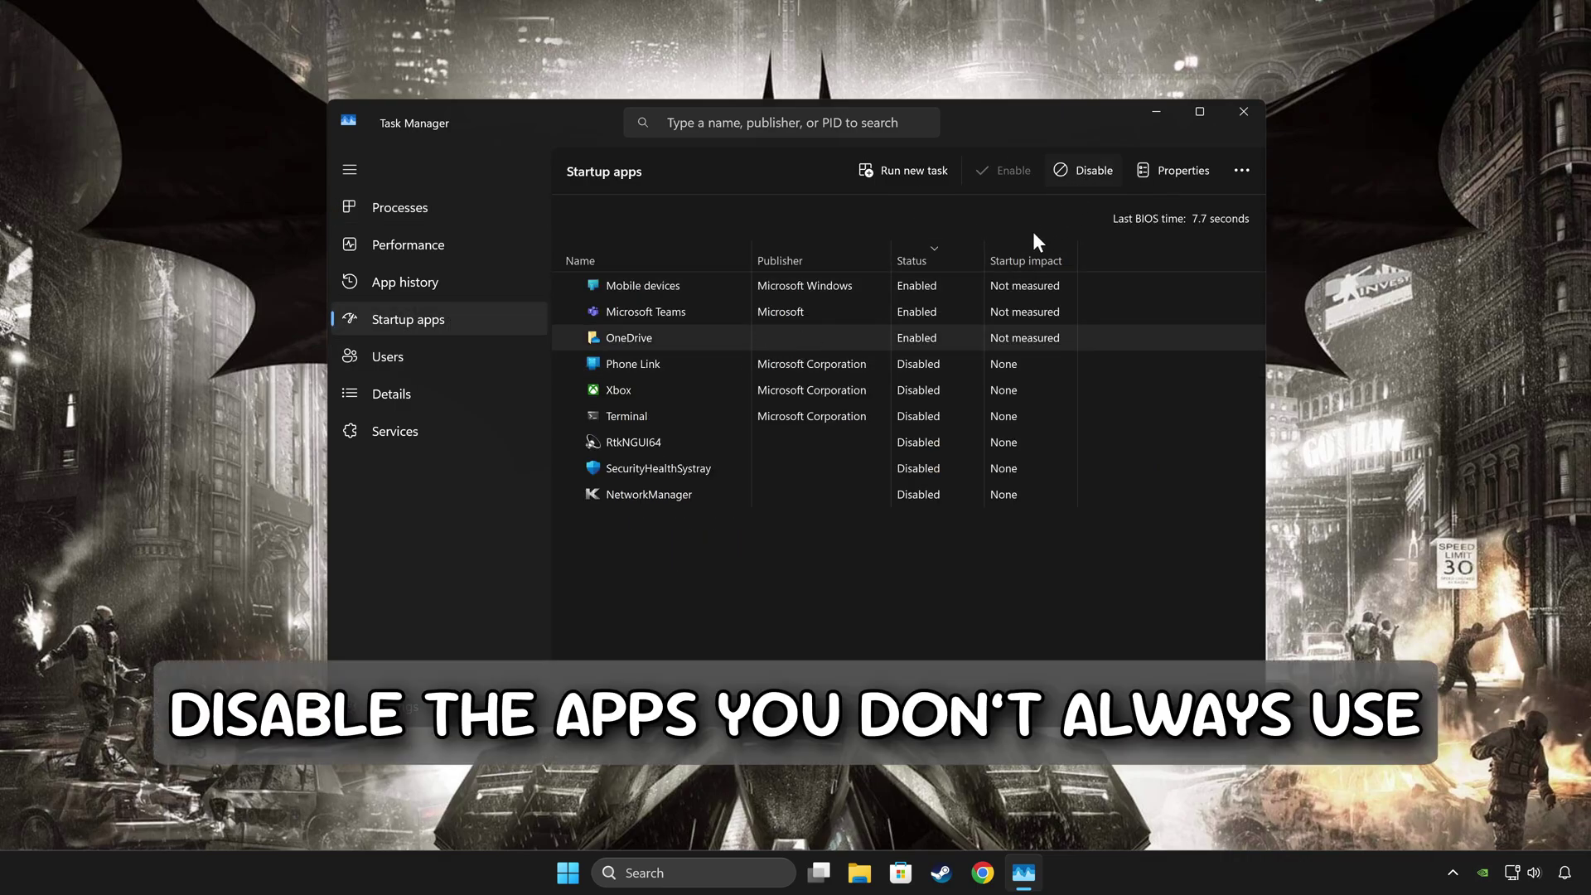
left_click(1082, 170)
left_click(942, 310)
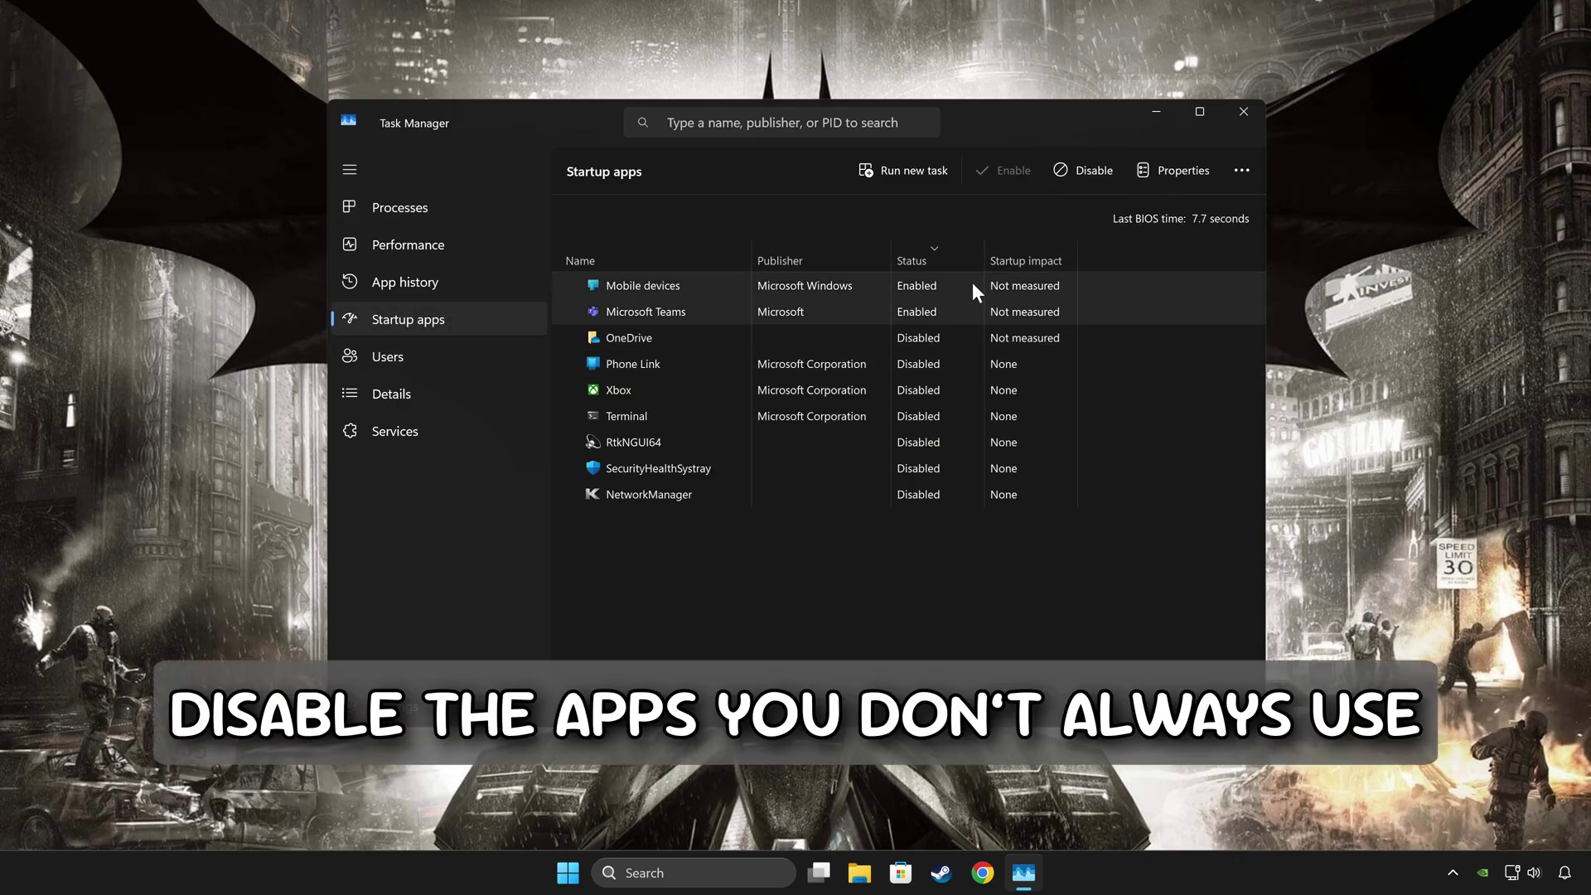
left_click(1082, 174)
left_click(952, 291)
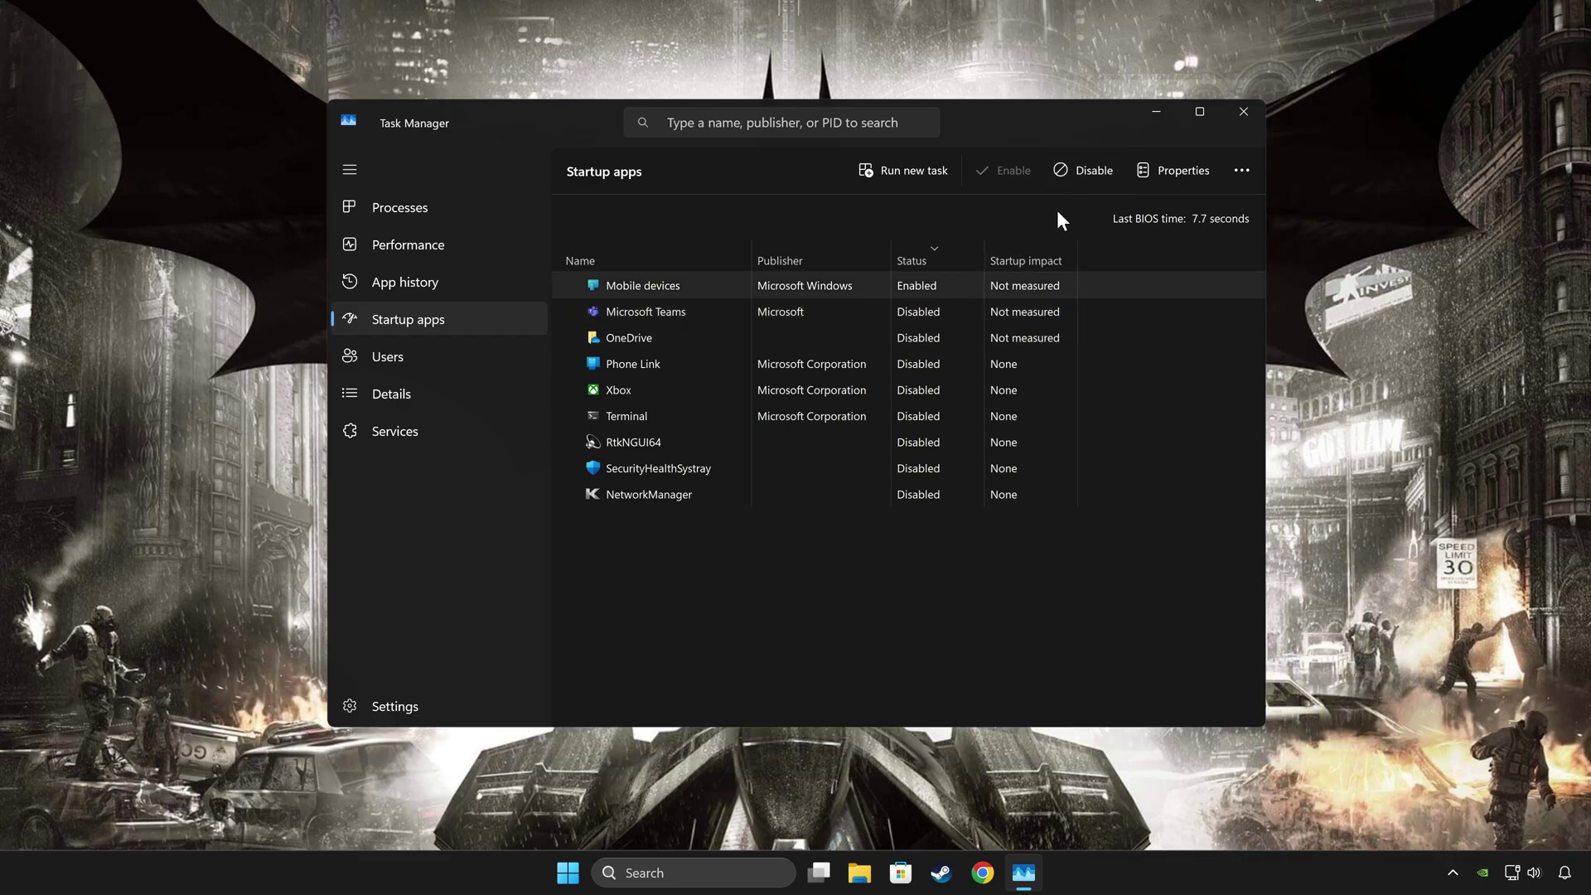
left_click(1087, 181)
left_click(1236, 119)
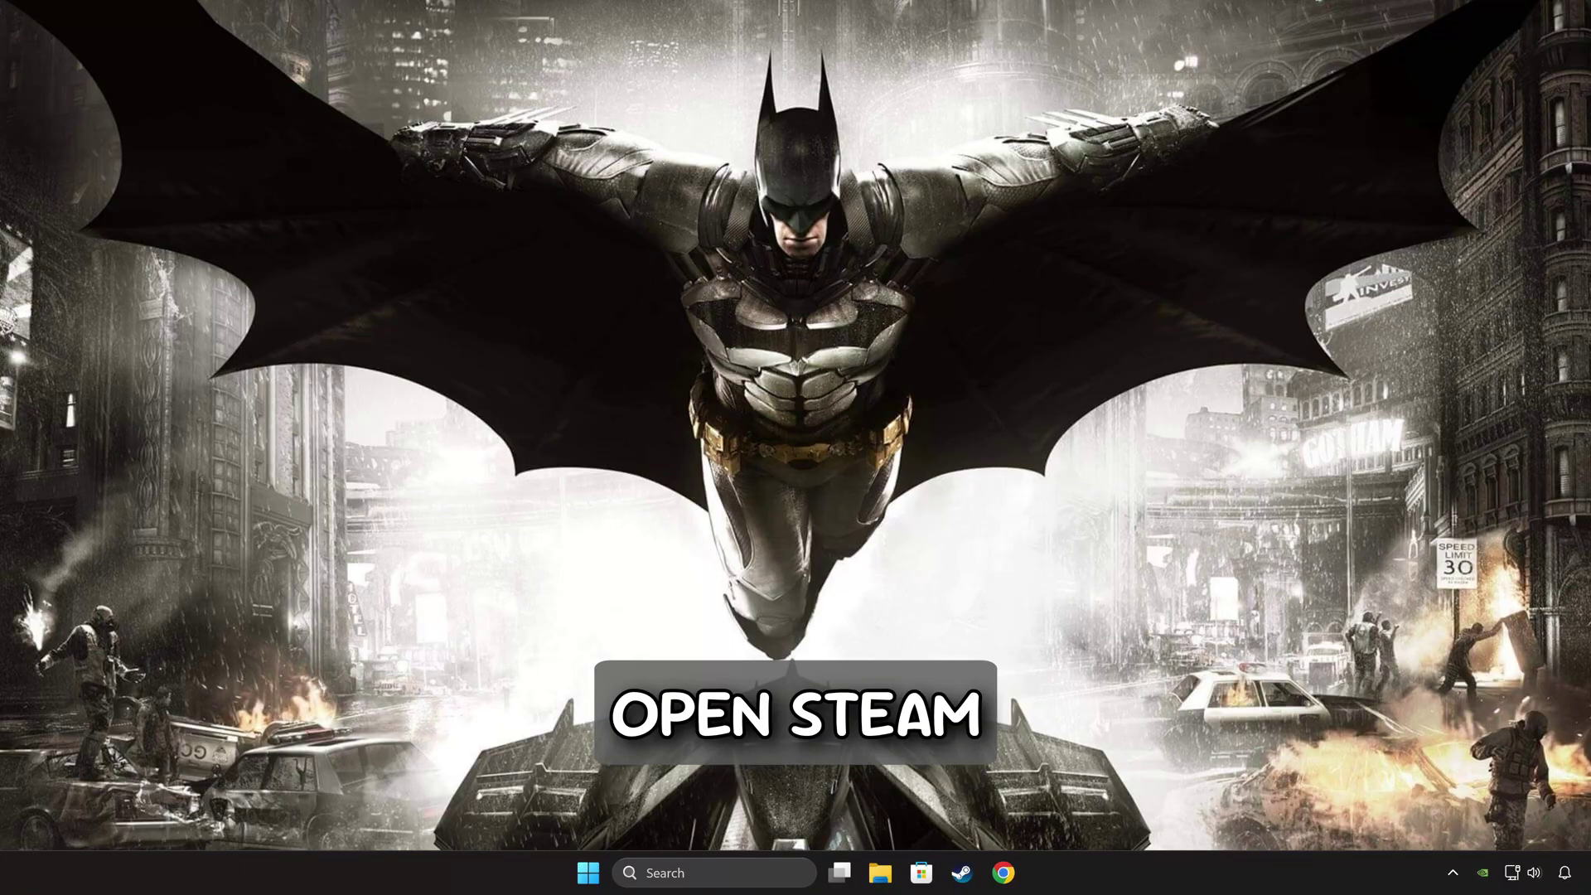
- Open Steam's settings and turn off the Steam Overlay while in-game
left_click(963, 872)
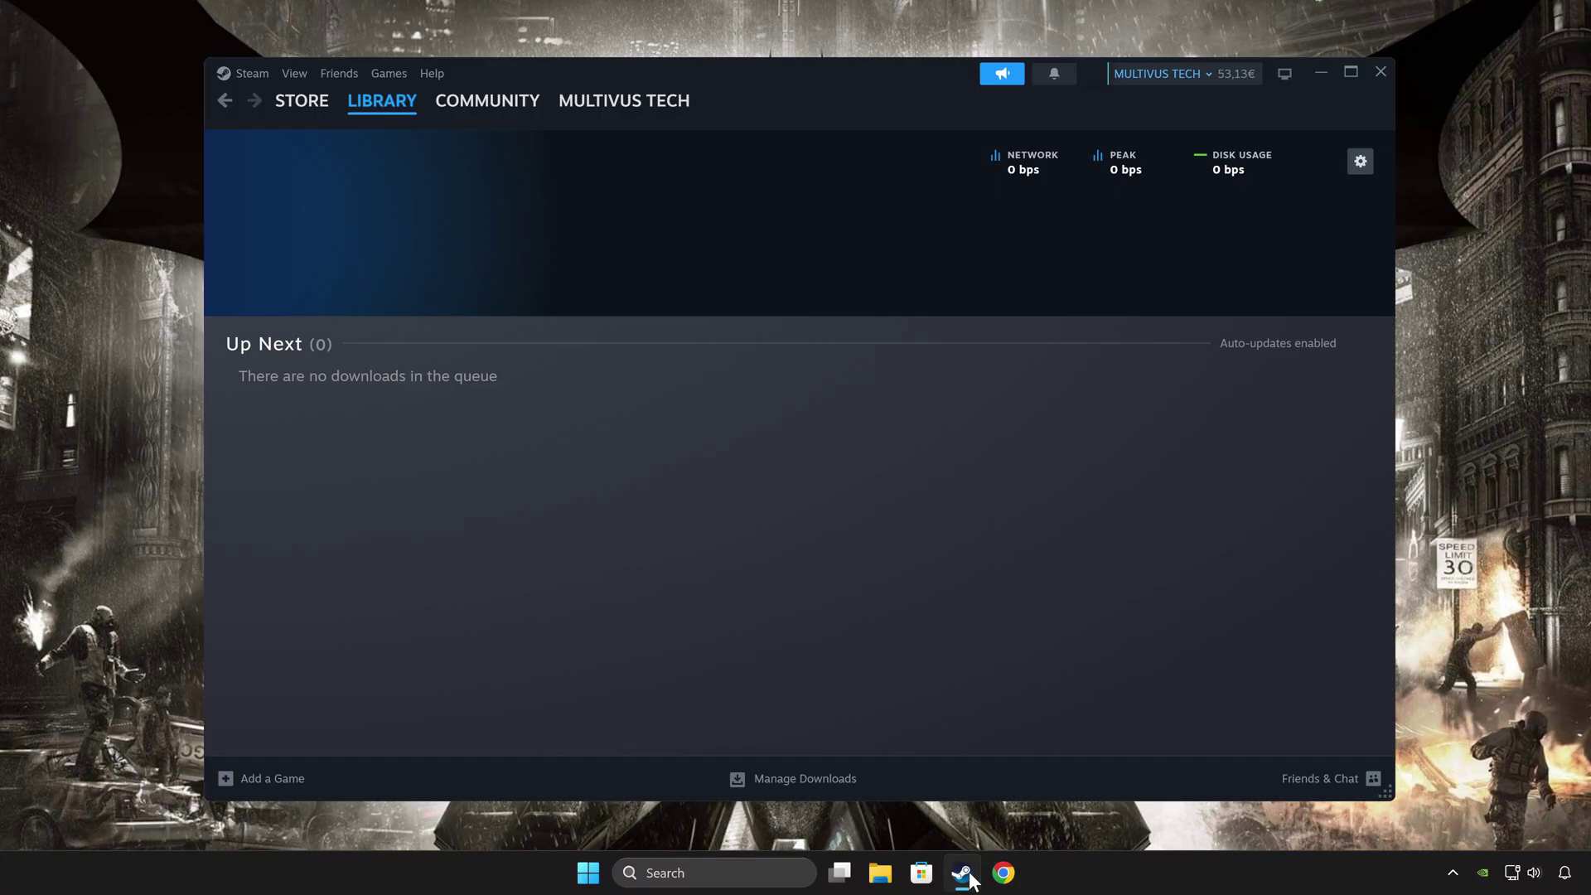
left_click(253, 75)
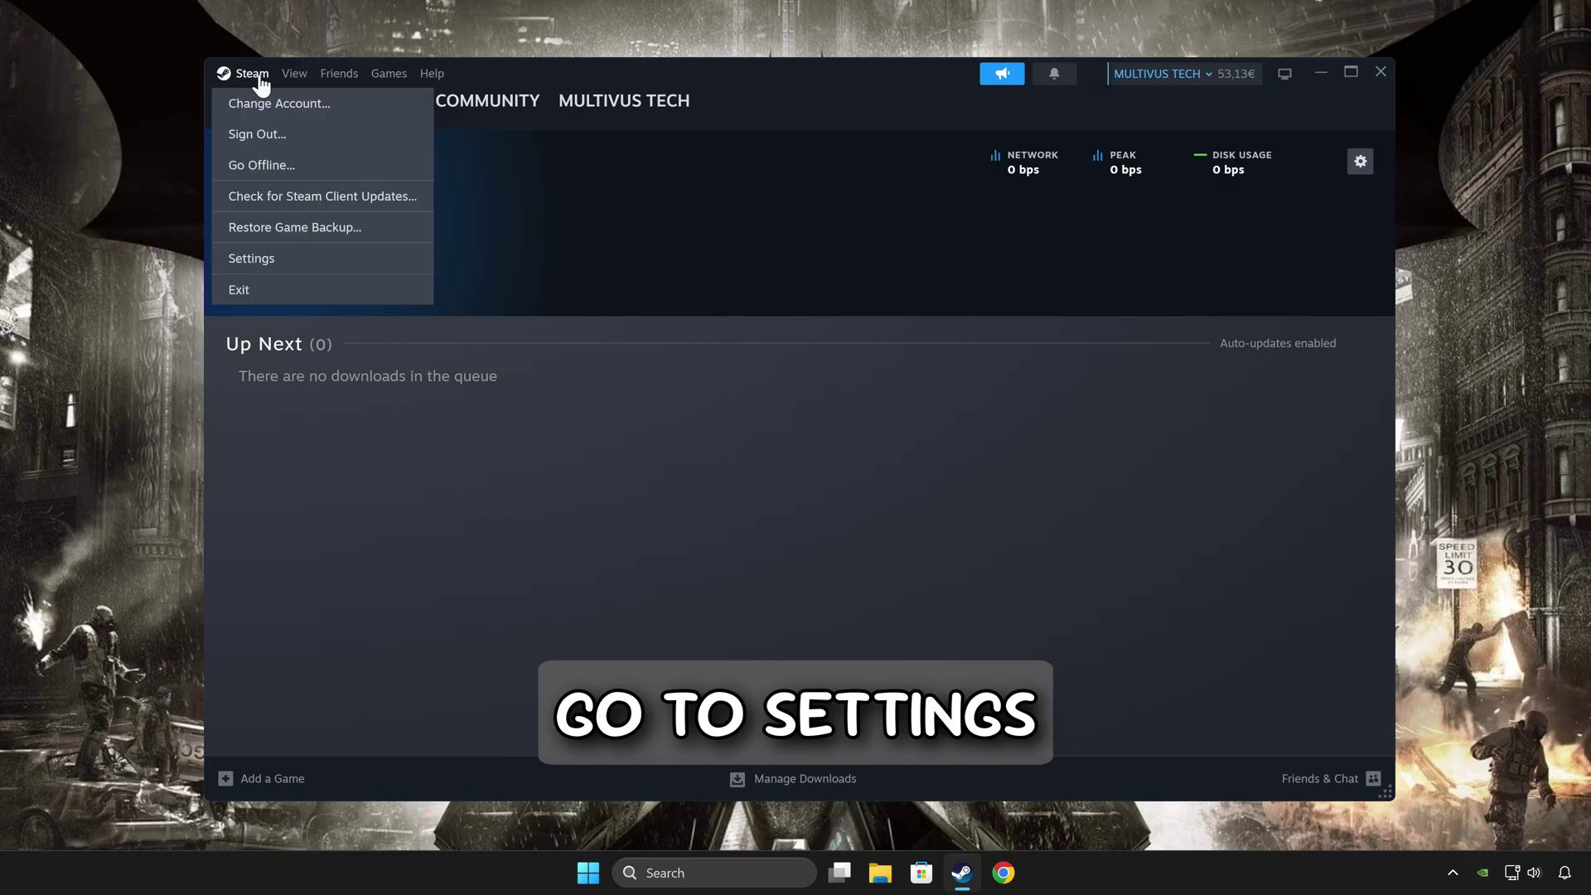
left_click(325, 261)
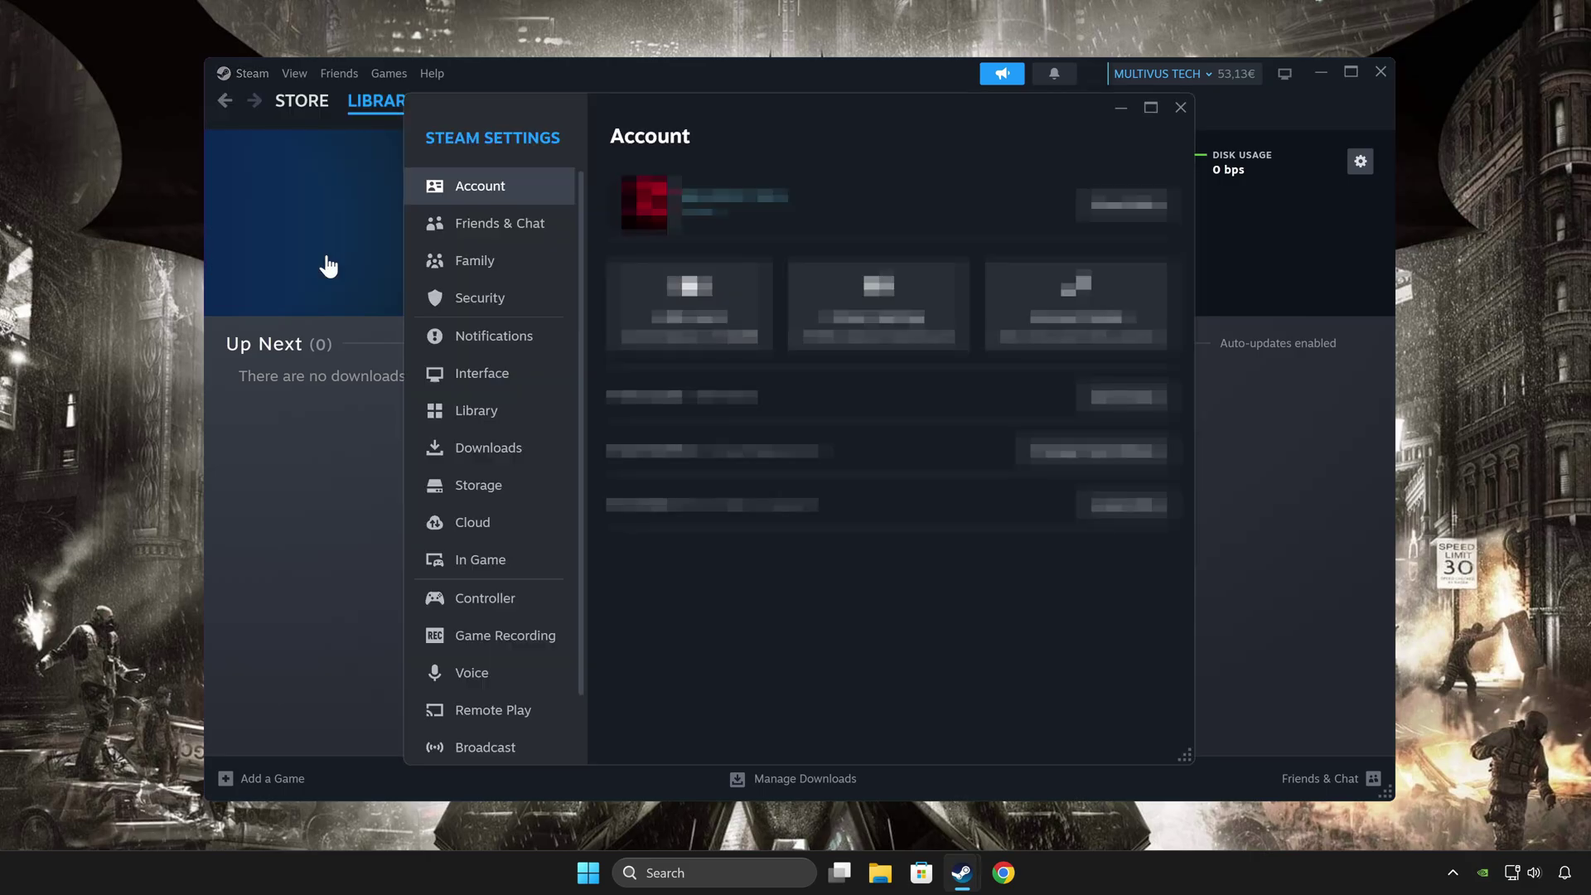
left_click(522, 570)
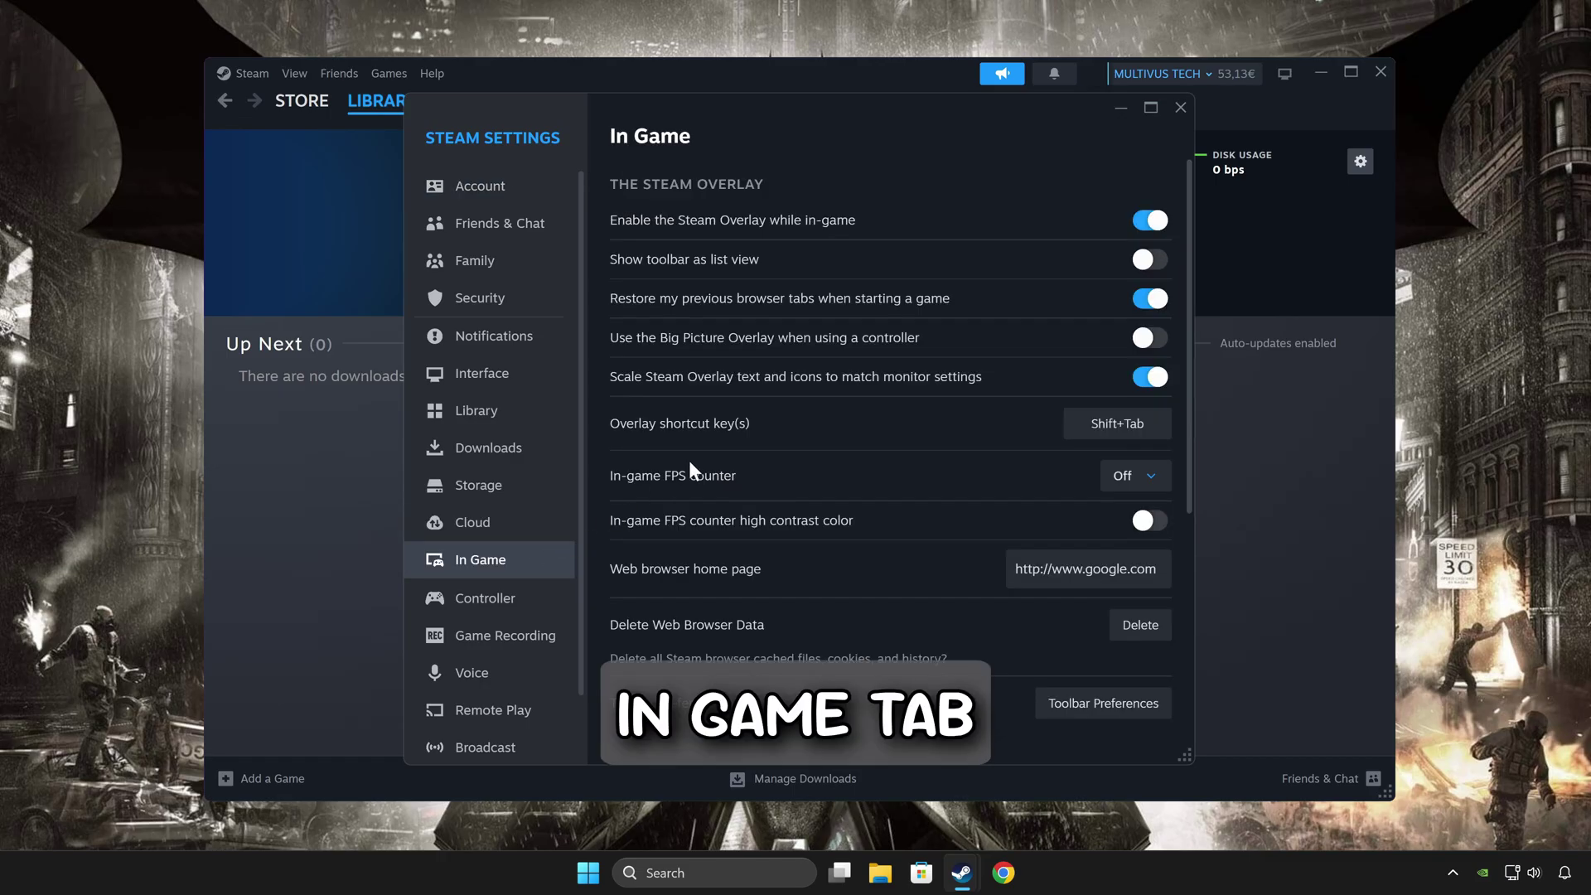
left_click(1155, 230)
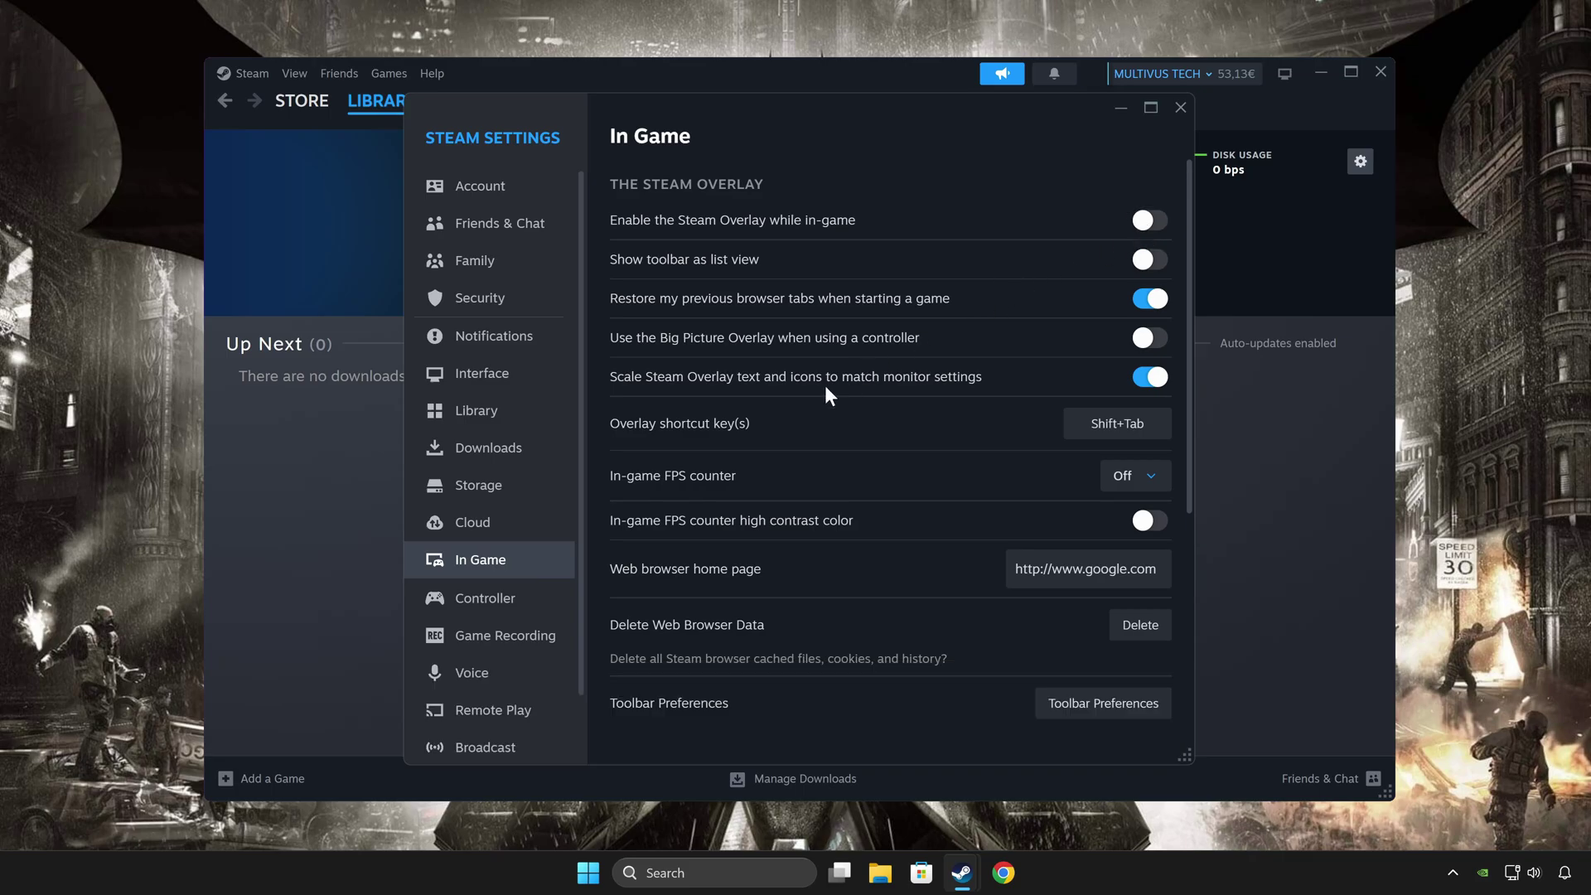
- Set Steam's Game Recording mode to Recording Off and disable Remote Play
left_click(507, 636)
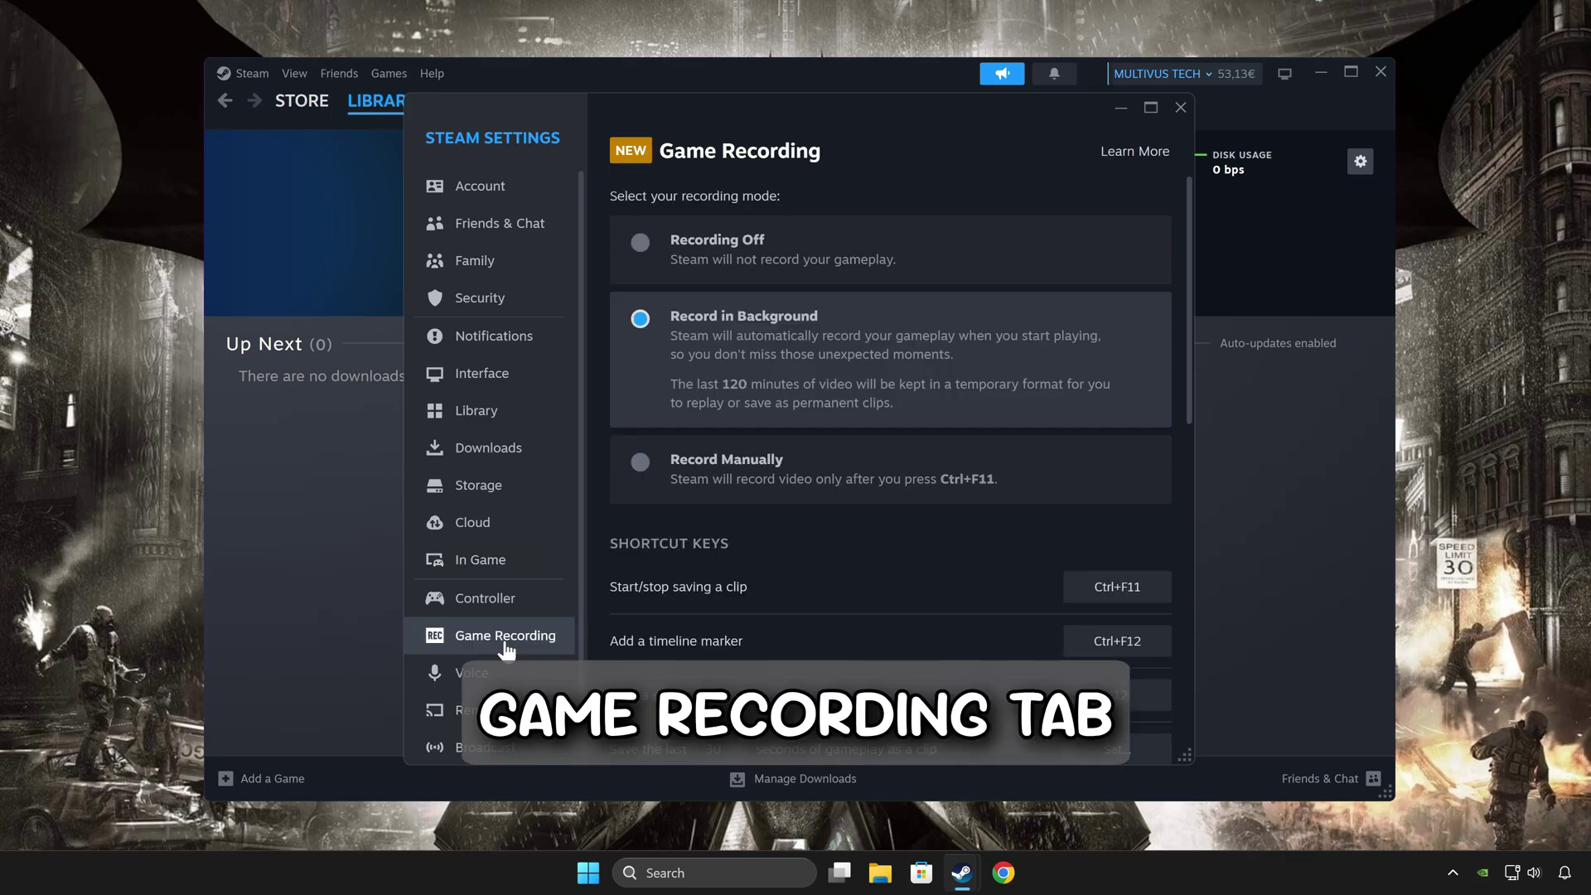
left_click(640, 244)
scroll(514, 596, "down", 1)
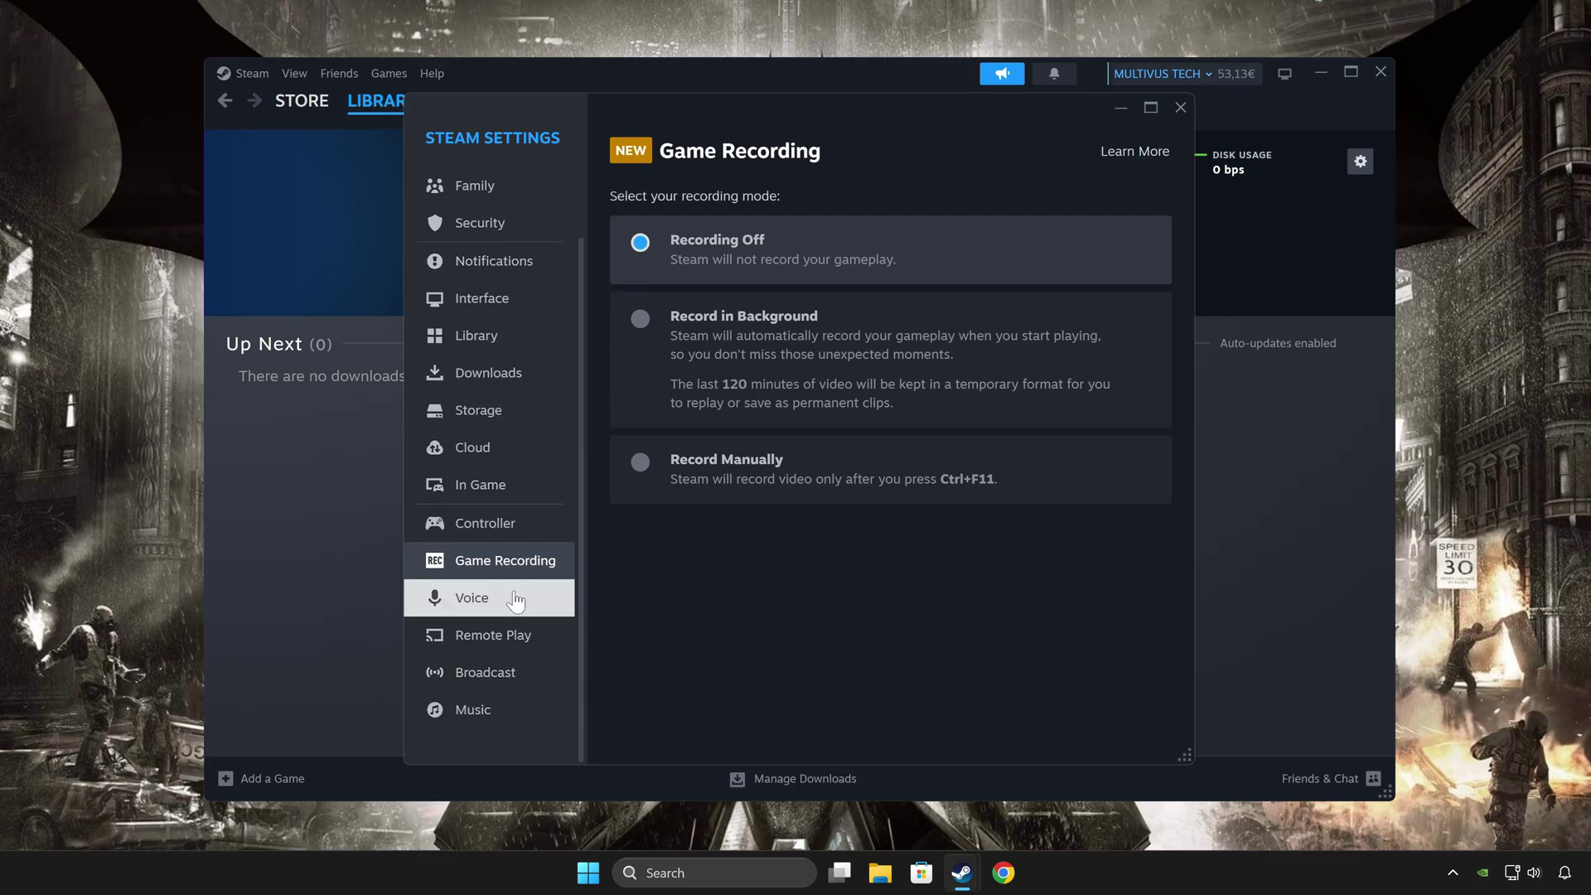
left_click(537, 639)
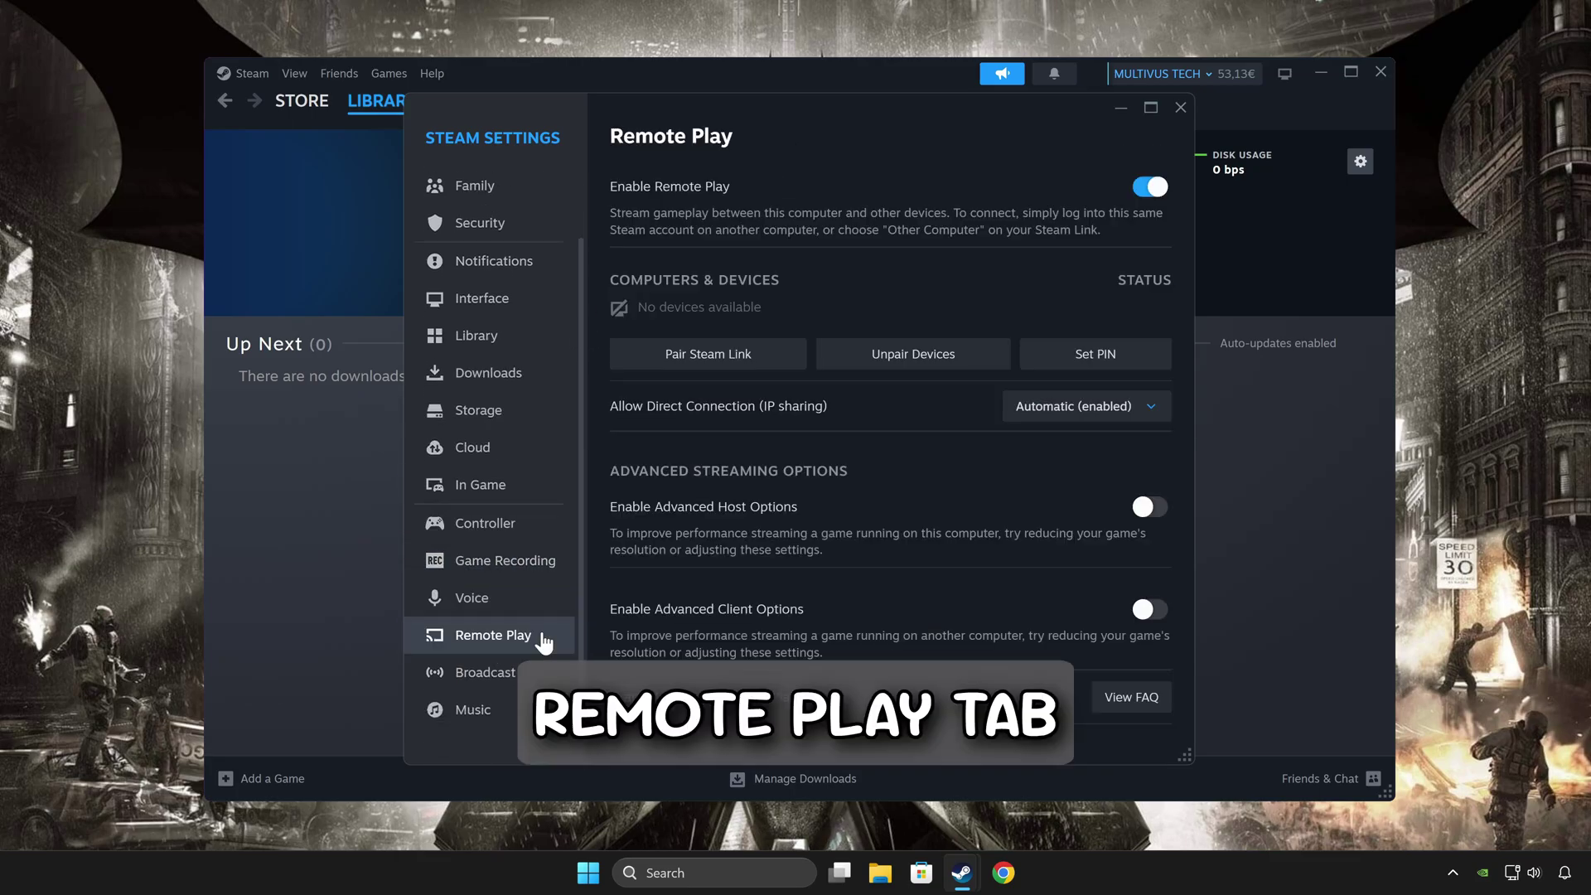
left_click(1152, 188)
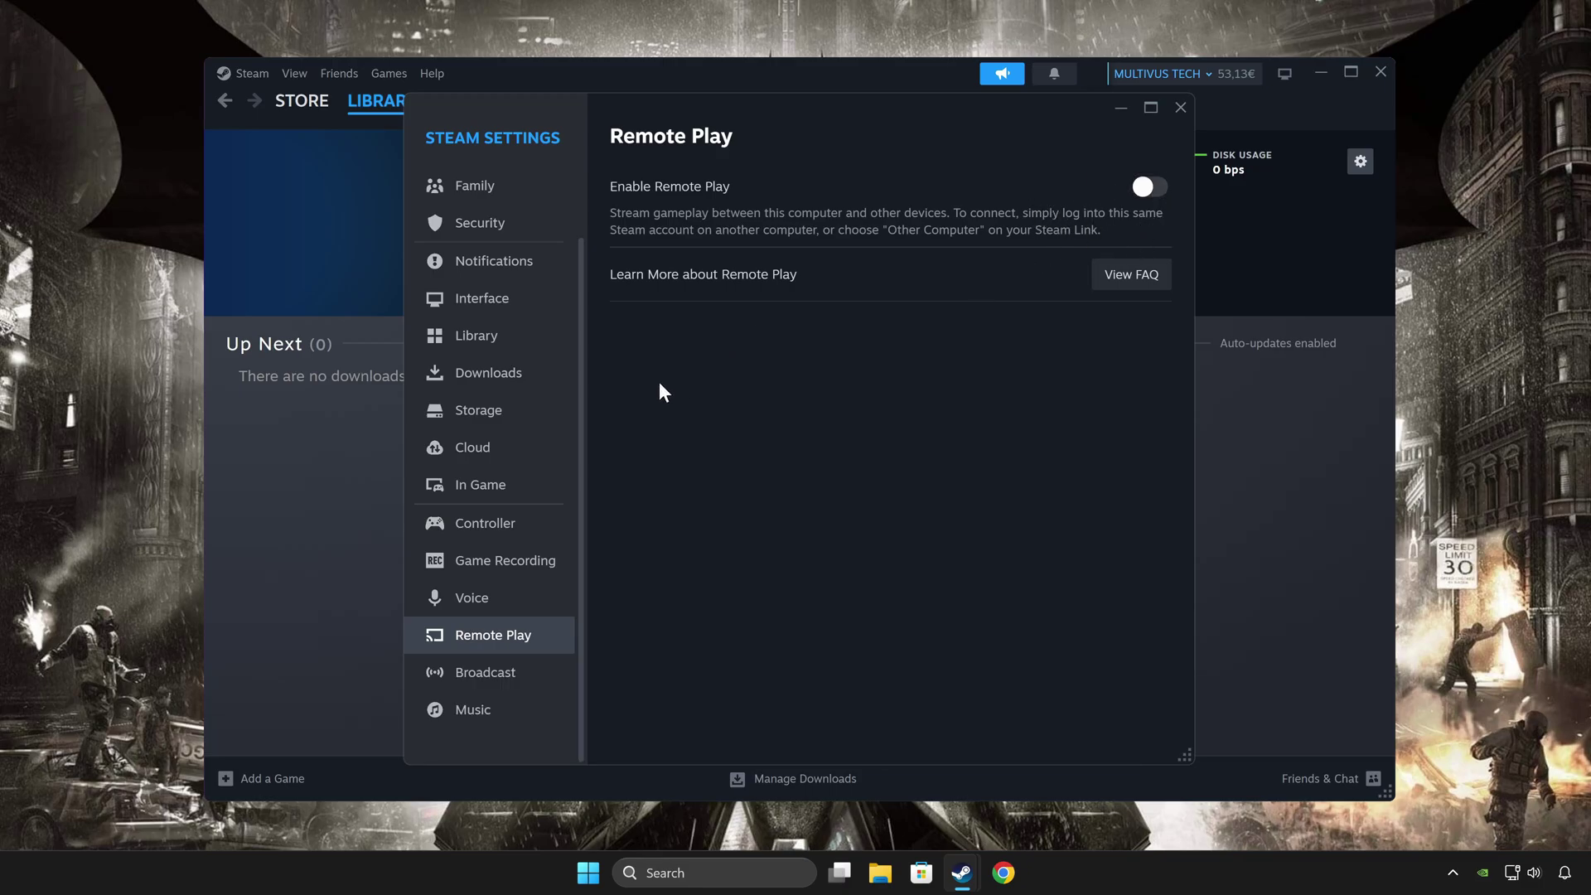
- Clear Steam's download cache in the Downloads settings and confirm the restart
left_click(534, 382)
scroll(803, 504, "down", 3)
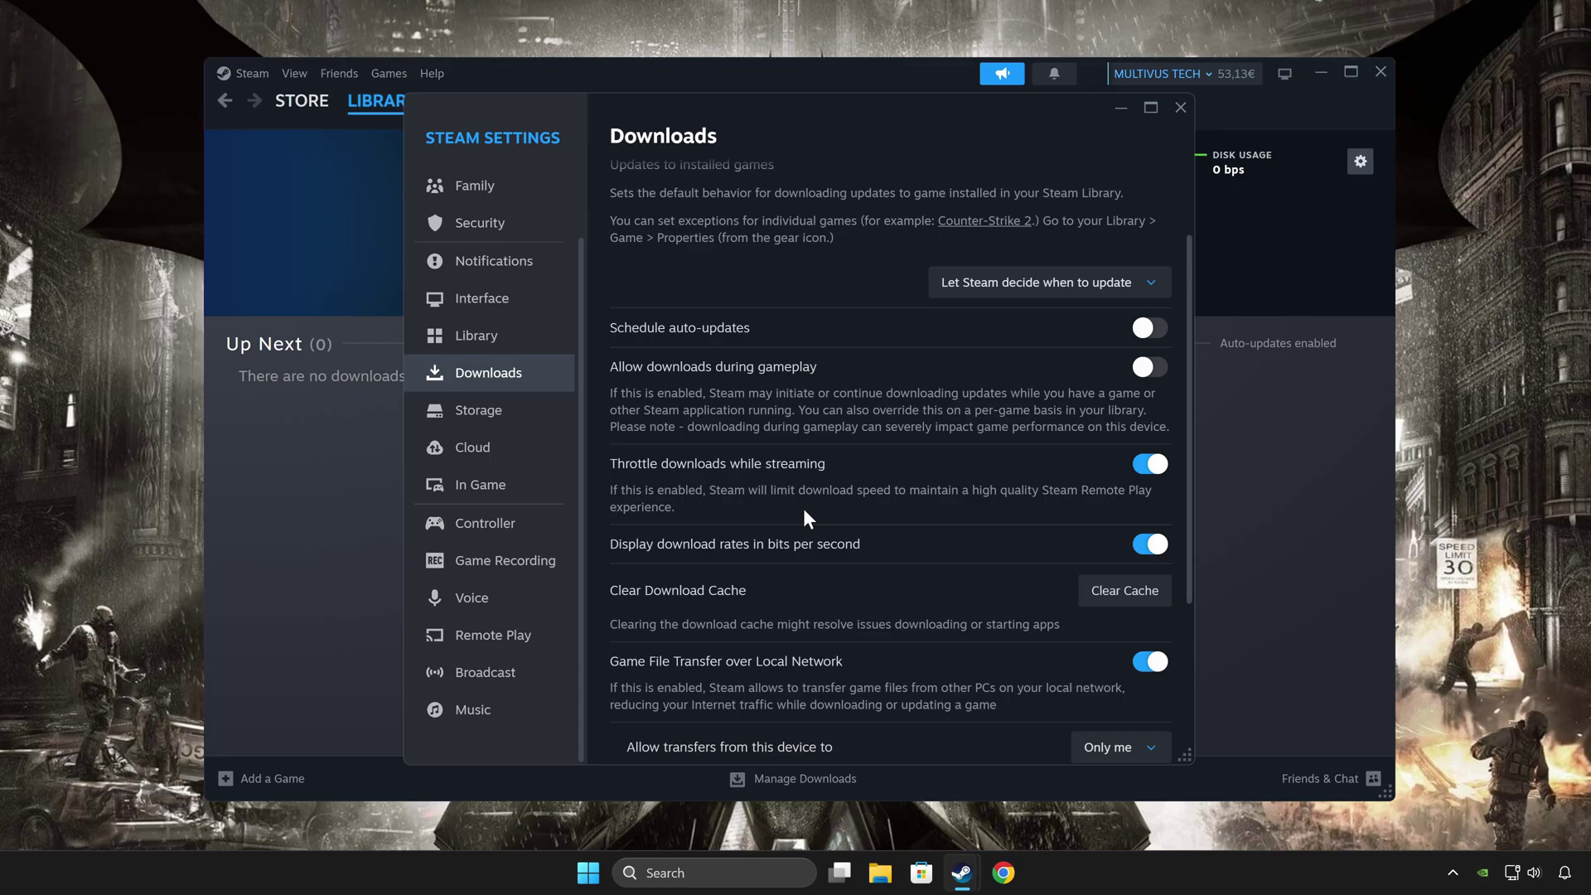
left_click(1129, 532)
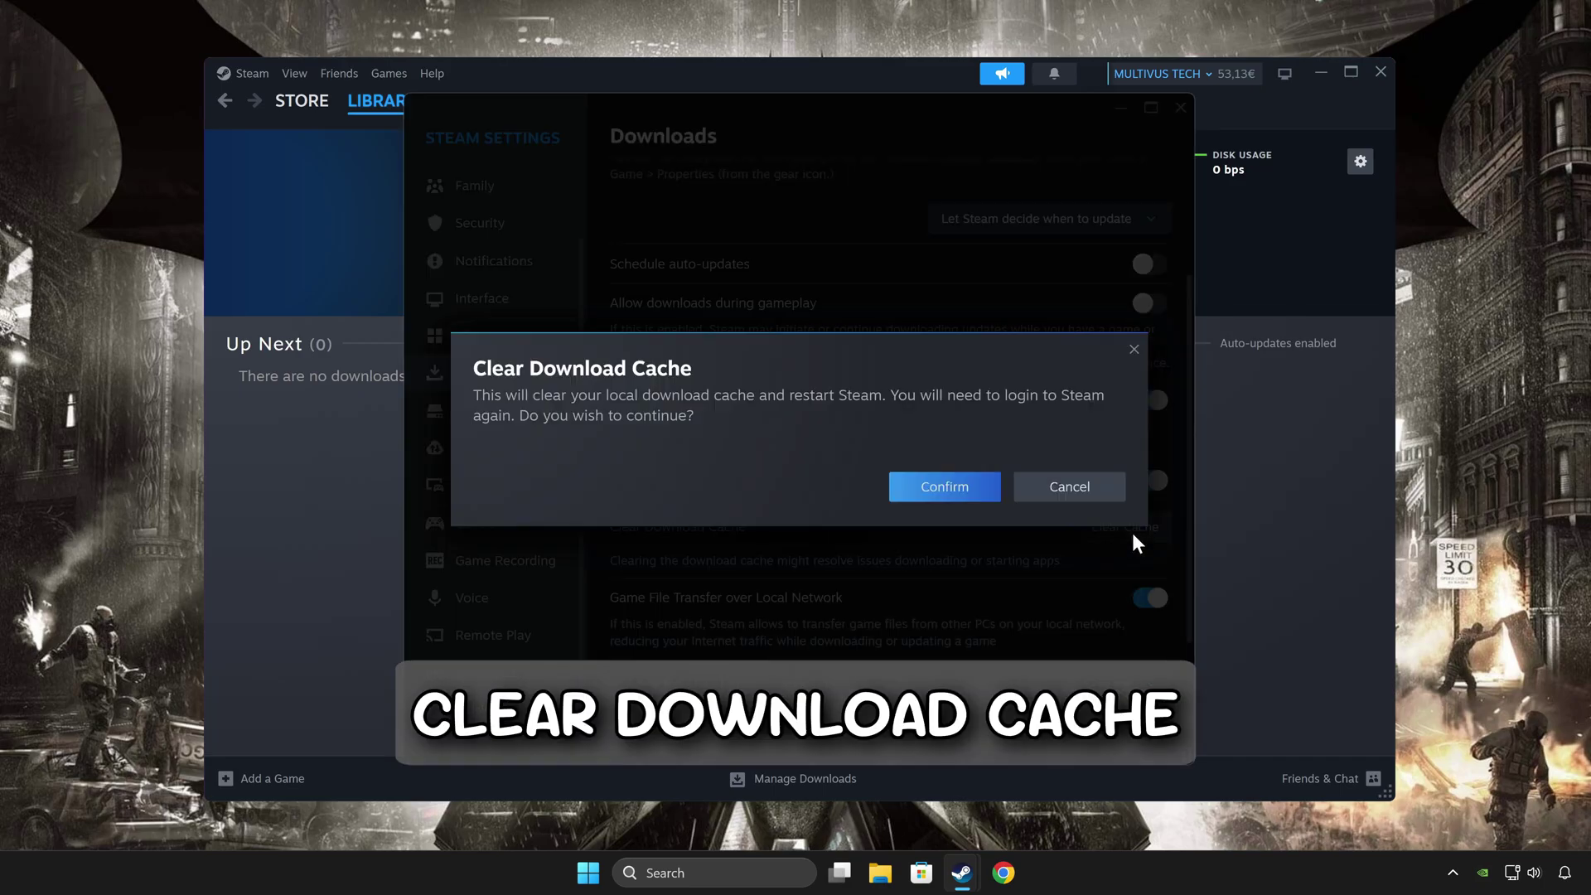
left_click(949, 487)
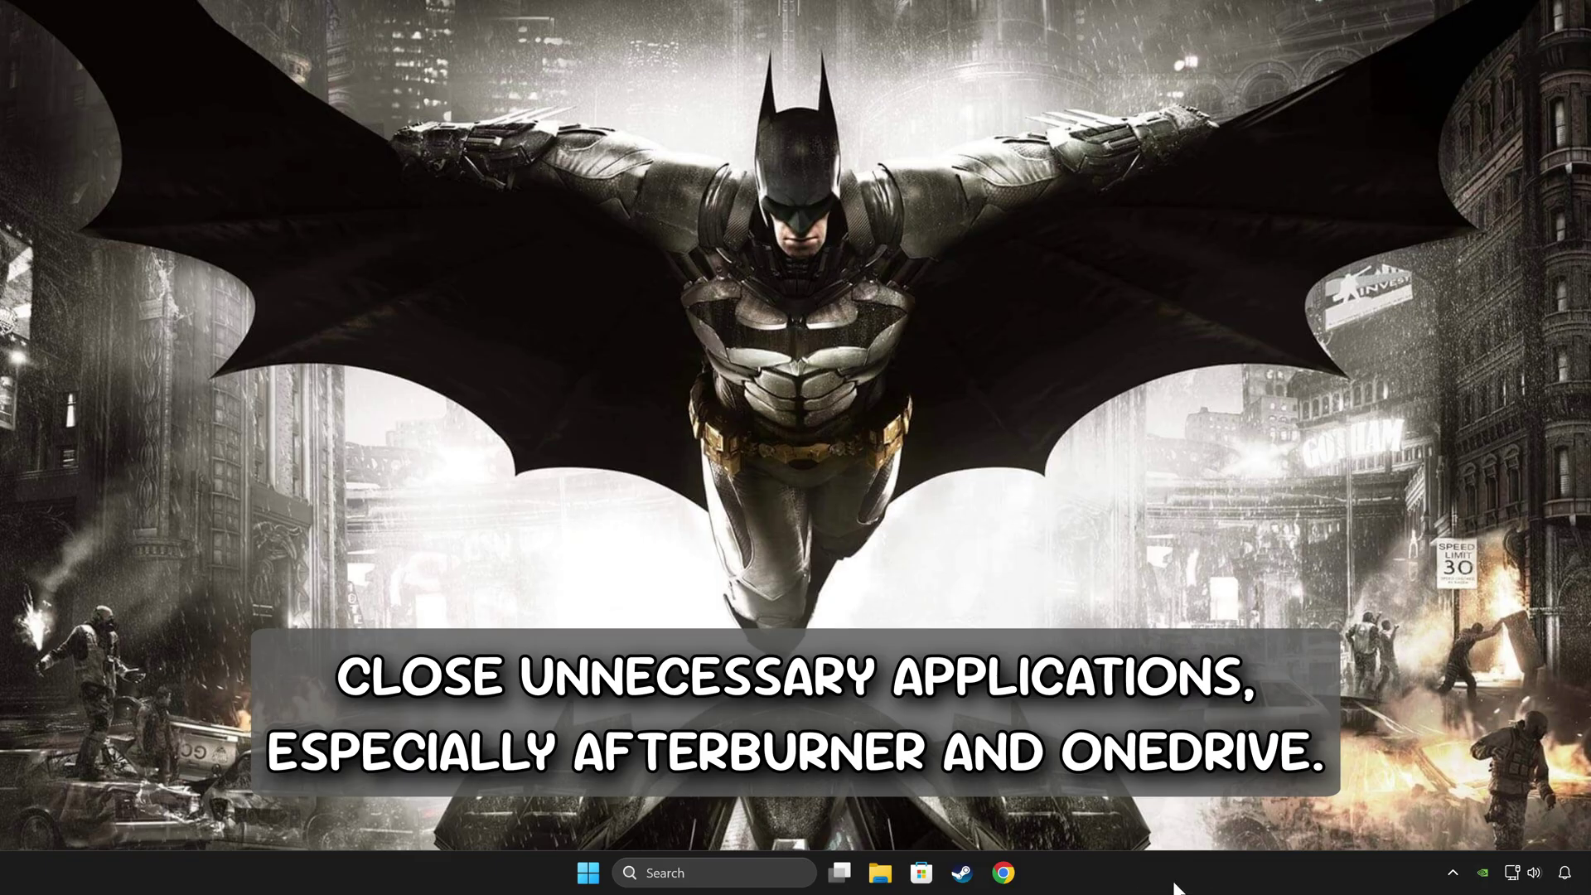
- Close Afterburner and the blue-icon utility beside it among the hidden background apps
left_click(1454, 881)
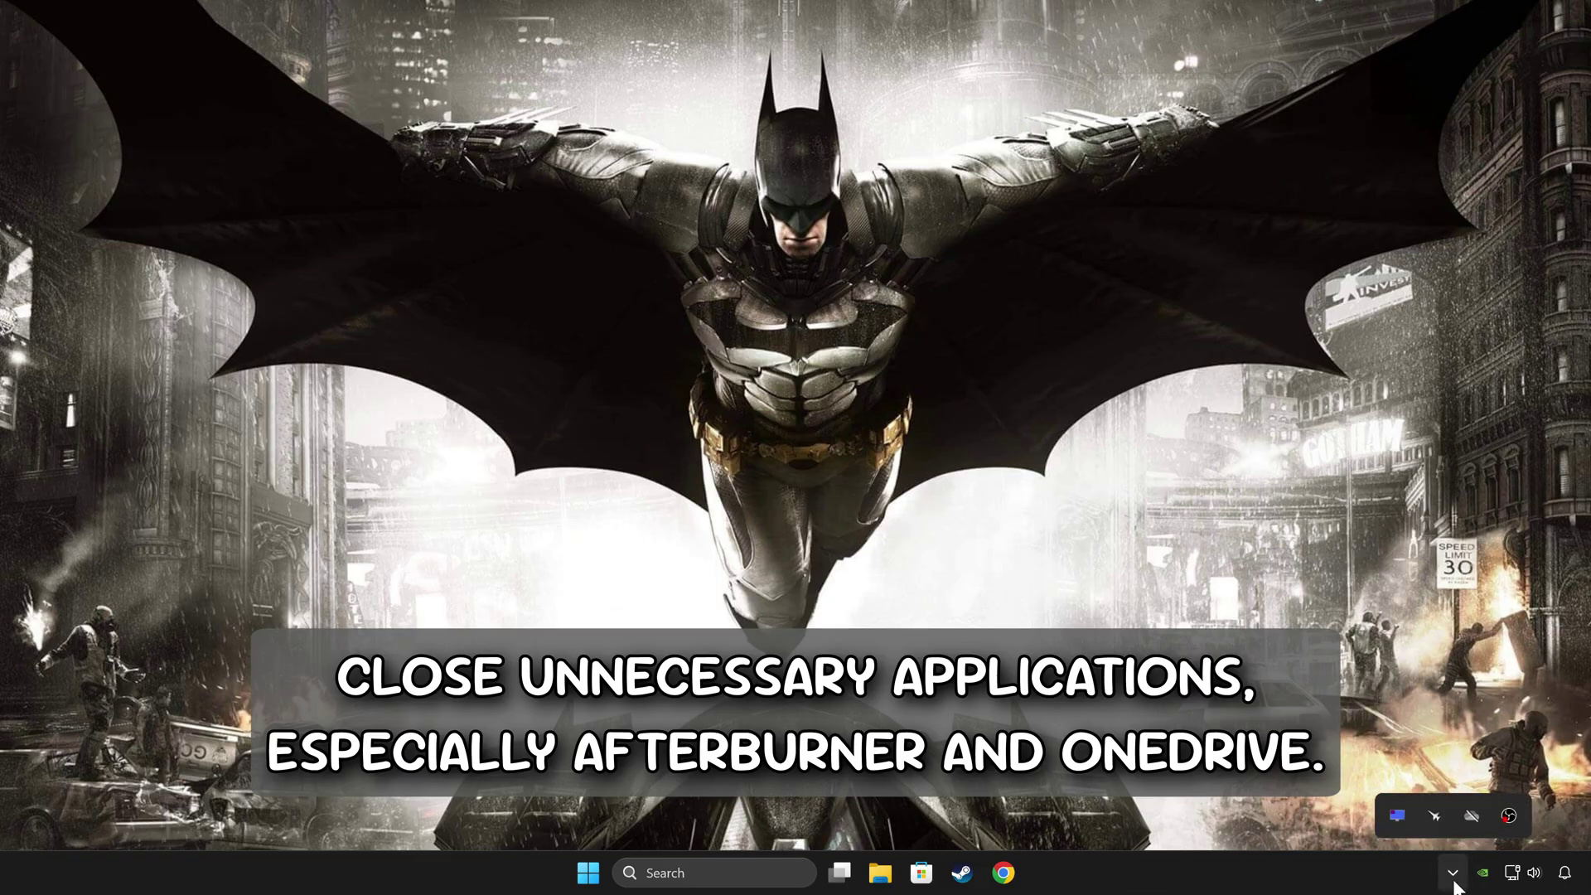
right_click(1429, 810)
left_click(1446, 800)
right_click(1417, 818)
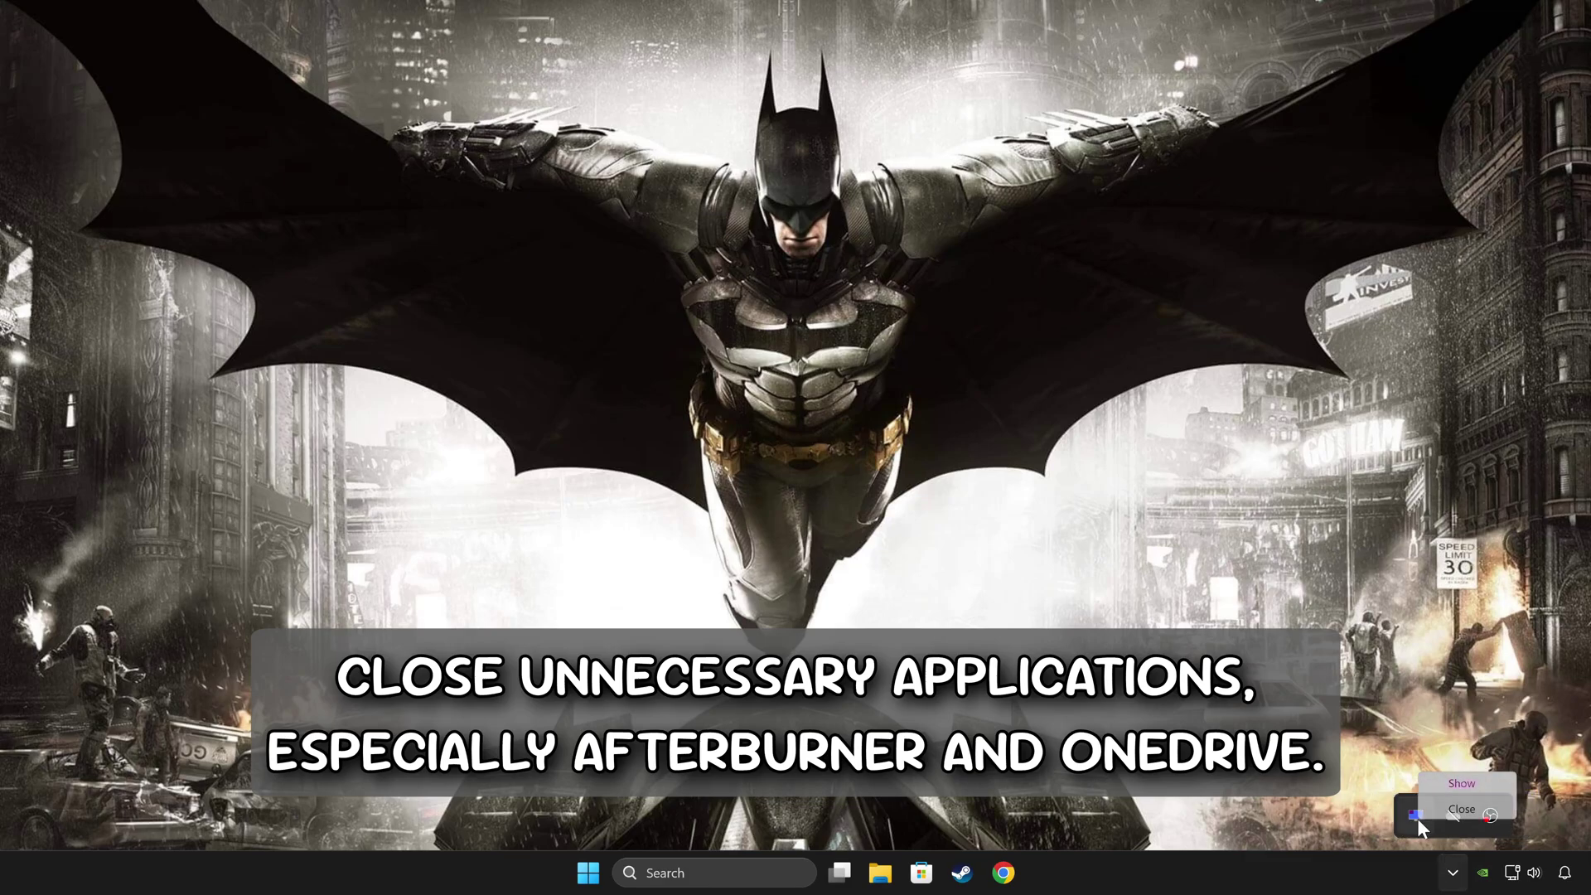
left_click(1463, 812)
- Quit the OneDrive instance running in the background and confirm quitting it
right_click(1431, 817)
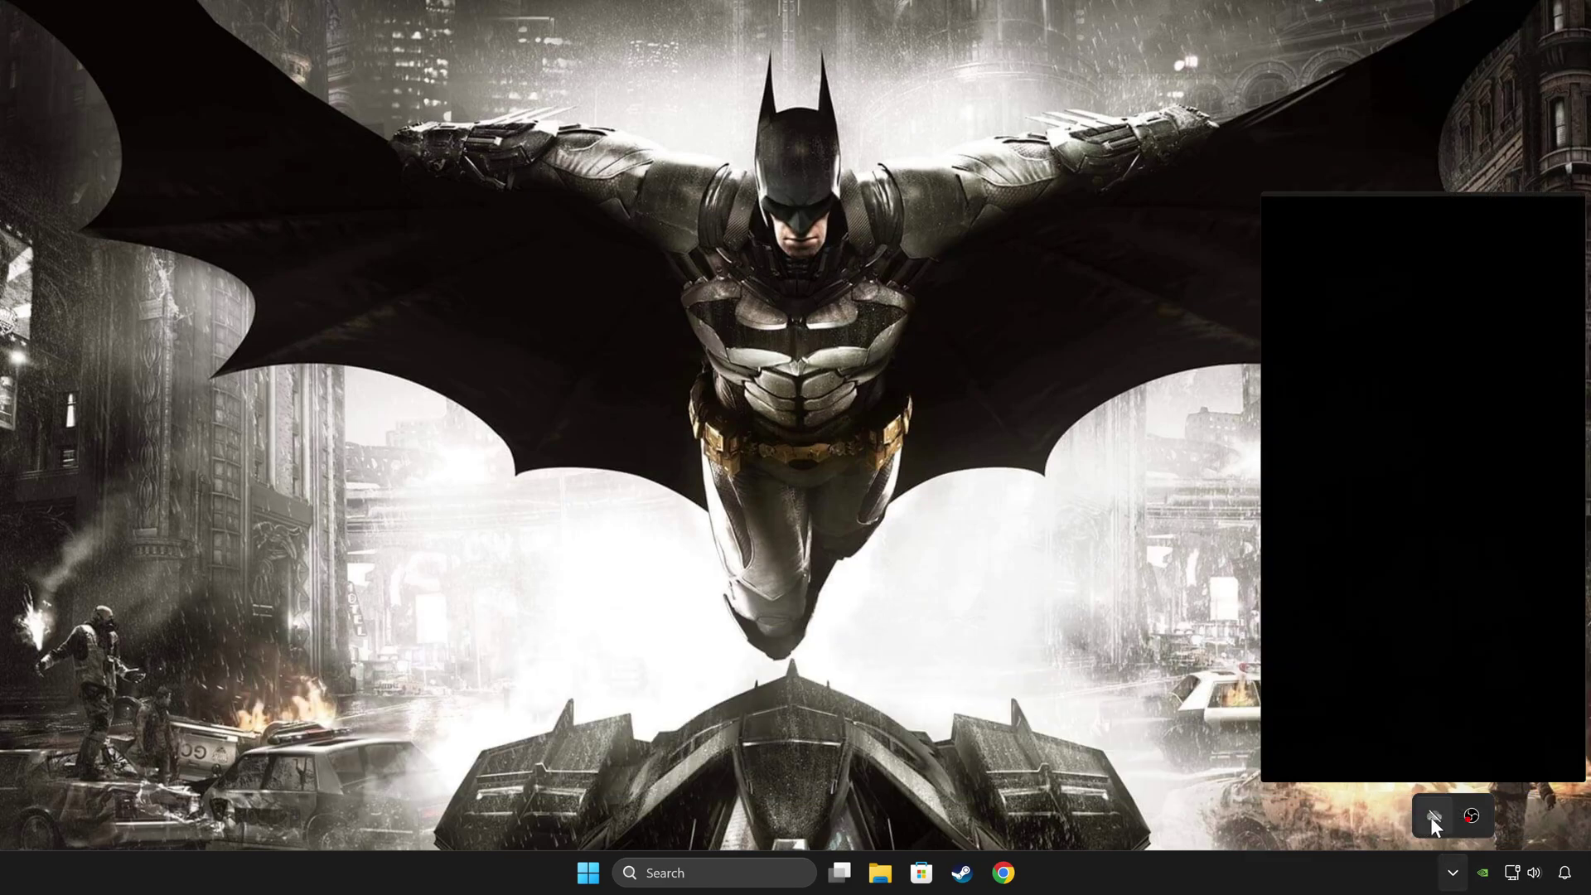
left_click(1467, 332)
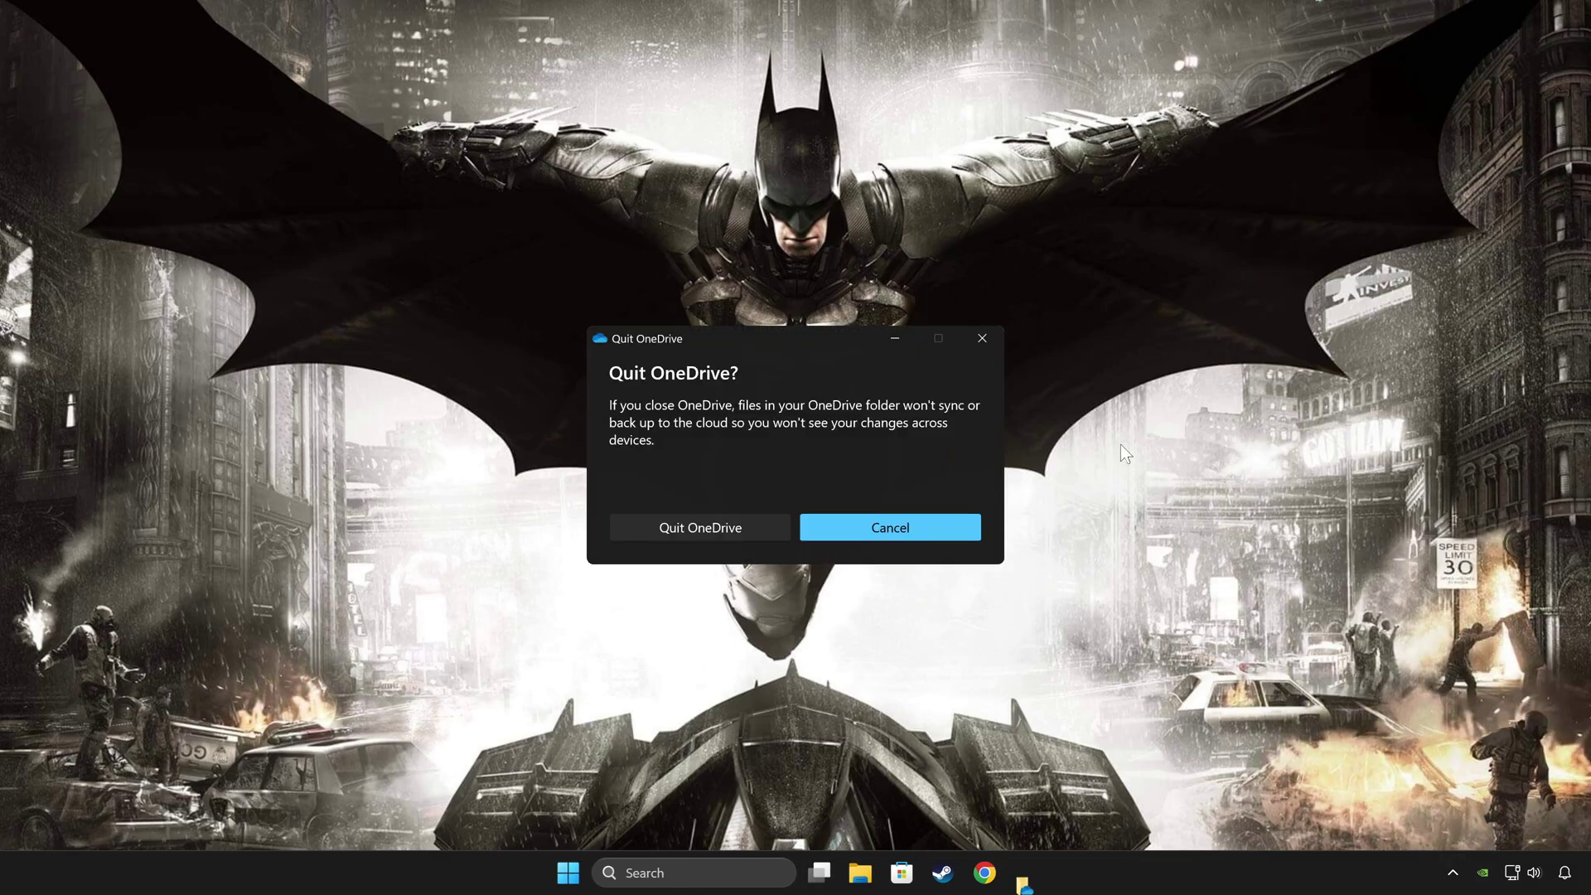
left_click(734, 530)
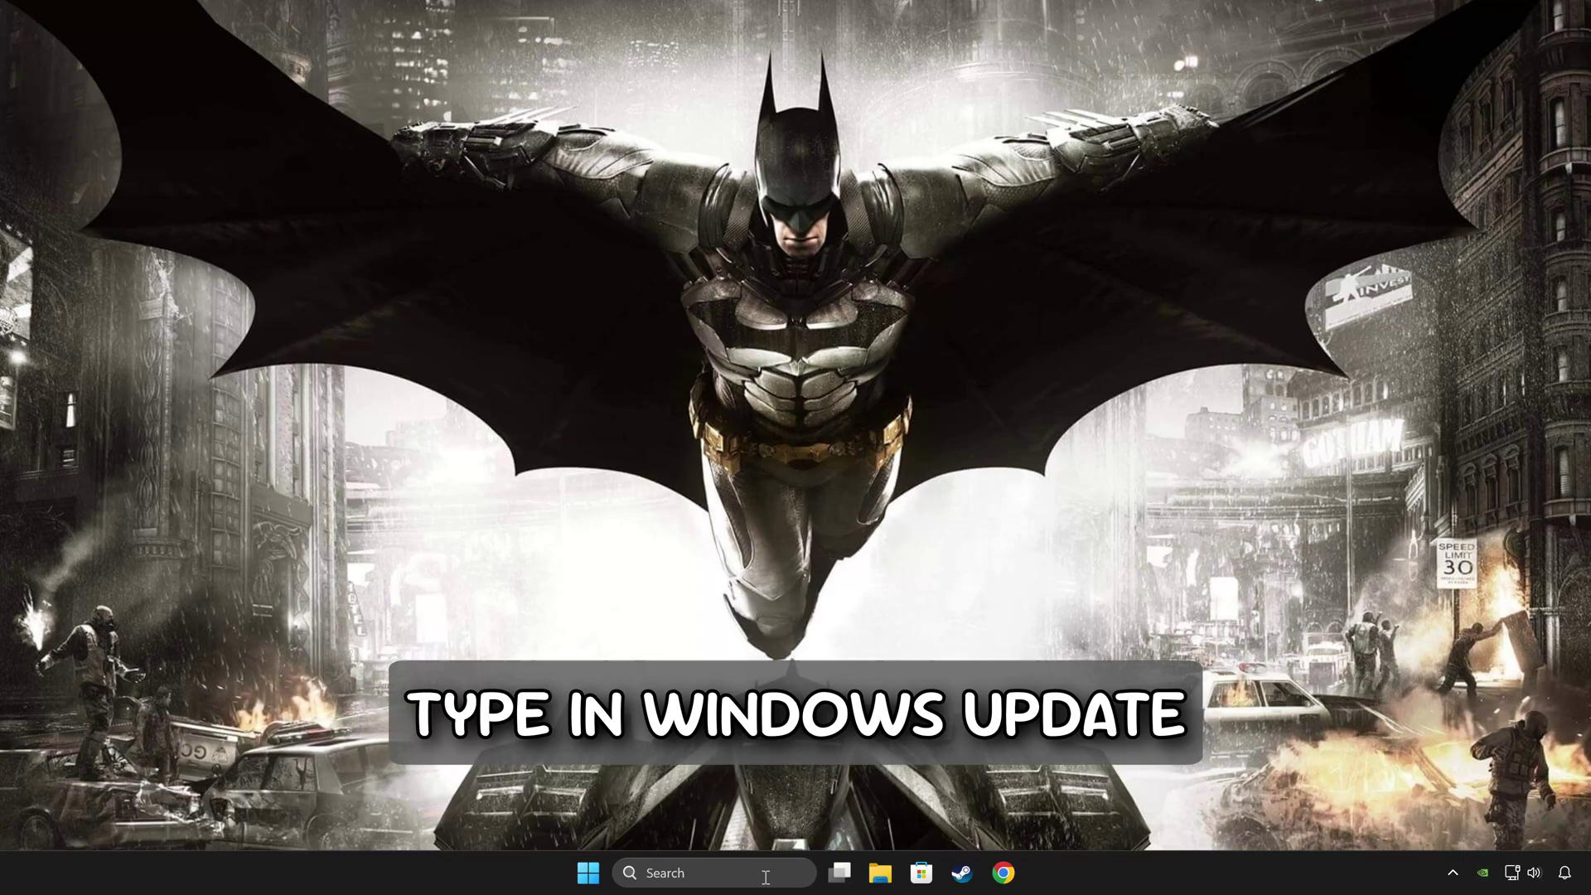
- Search Windows for "windows update", open the Windows Update settings, and download and install all available updates
left_click(763, 876)
type("windows update")
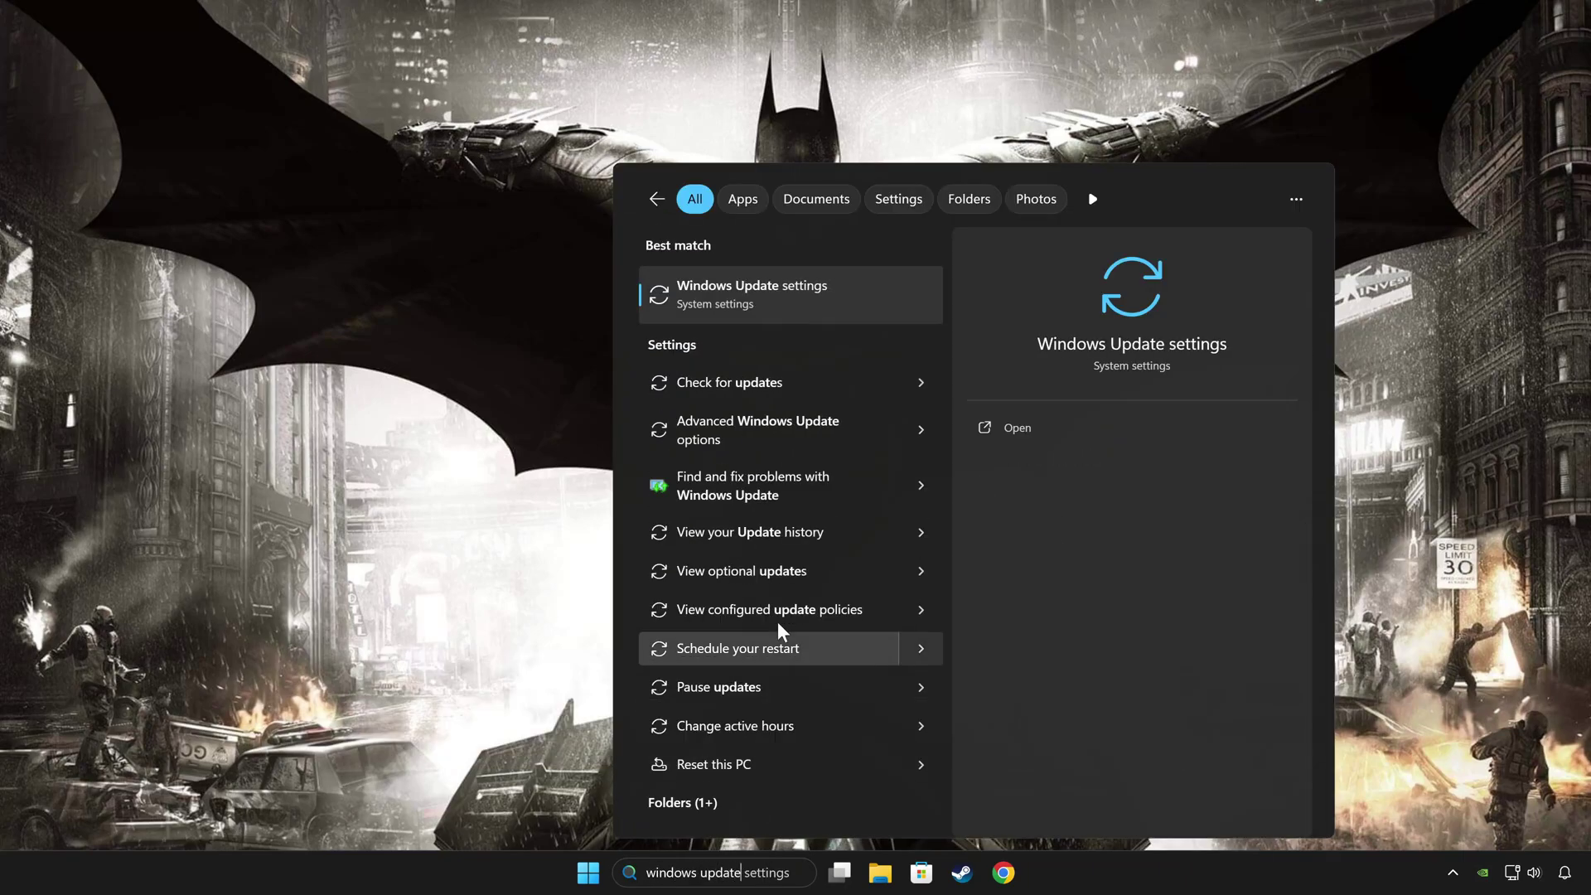
left_click(797, 292)
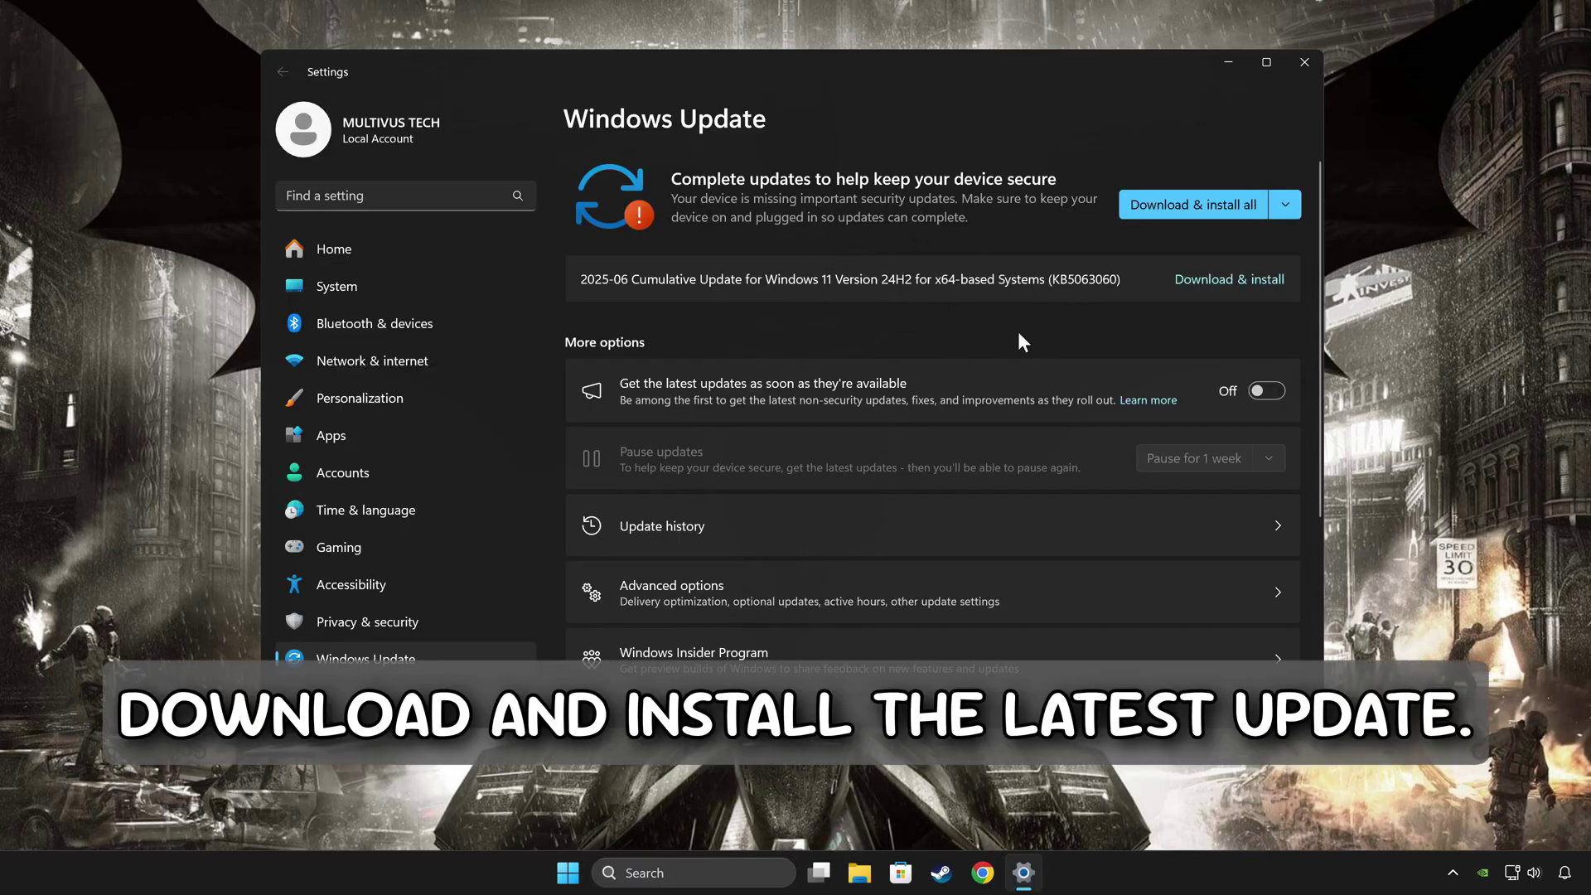
left_click(1190, 206)
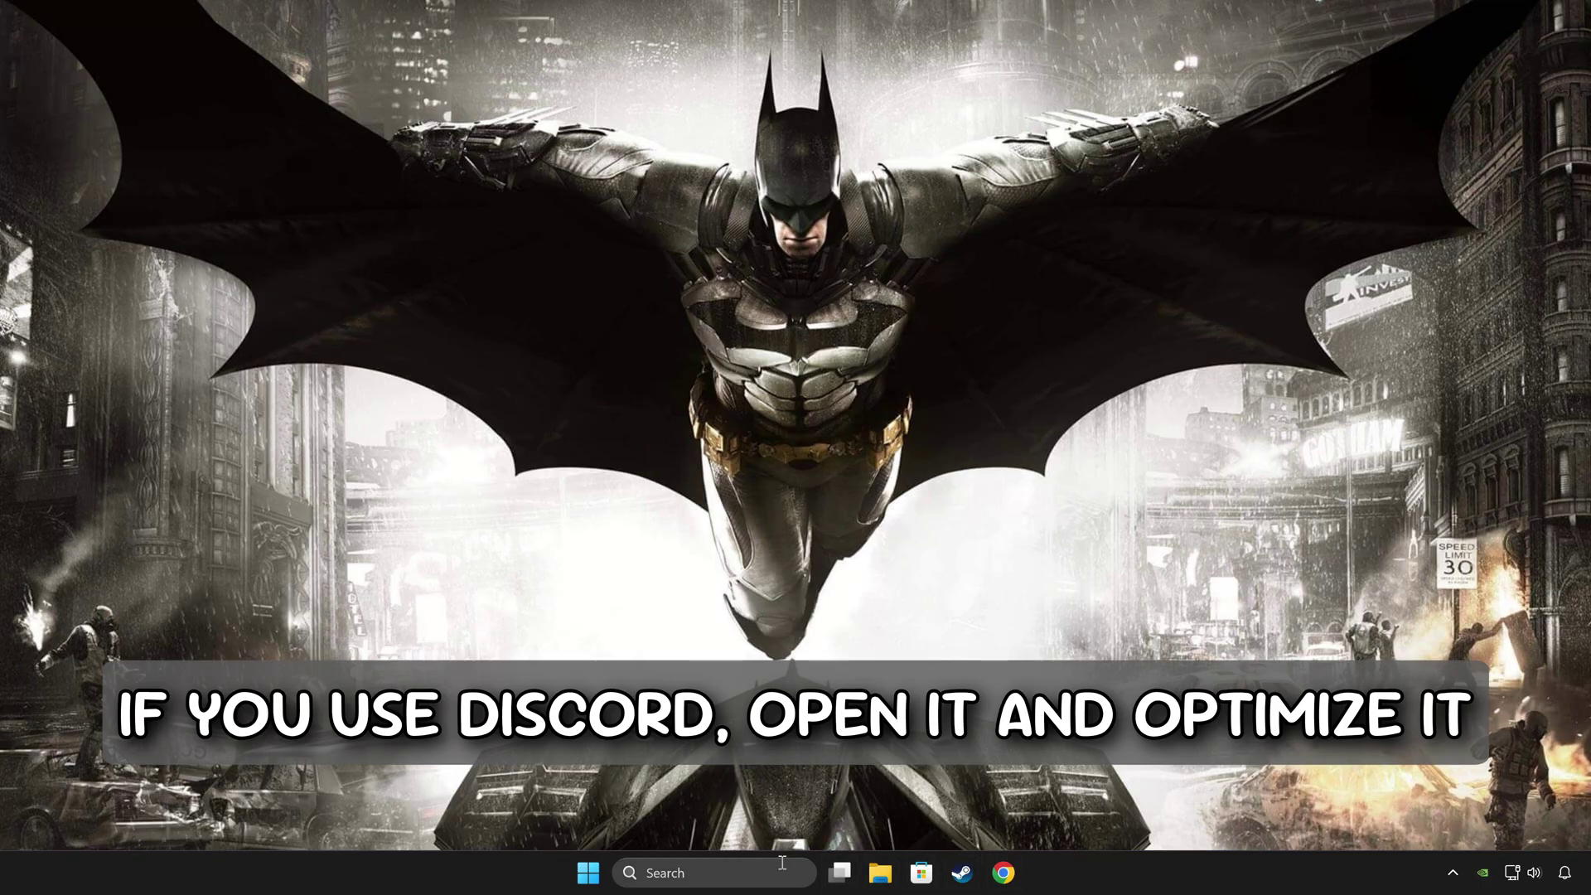
- Search Windows for "discord", launch the Discord app and open its User Settings
left_click(753, 874)
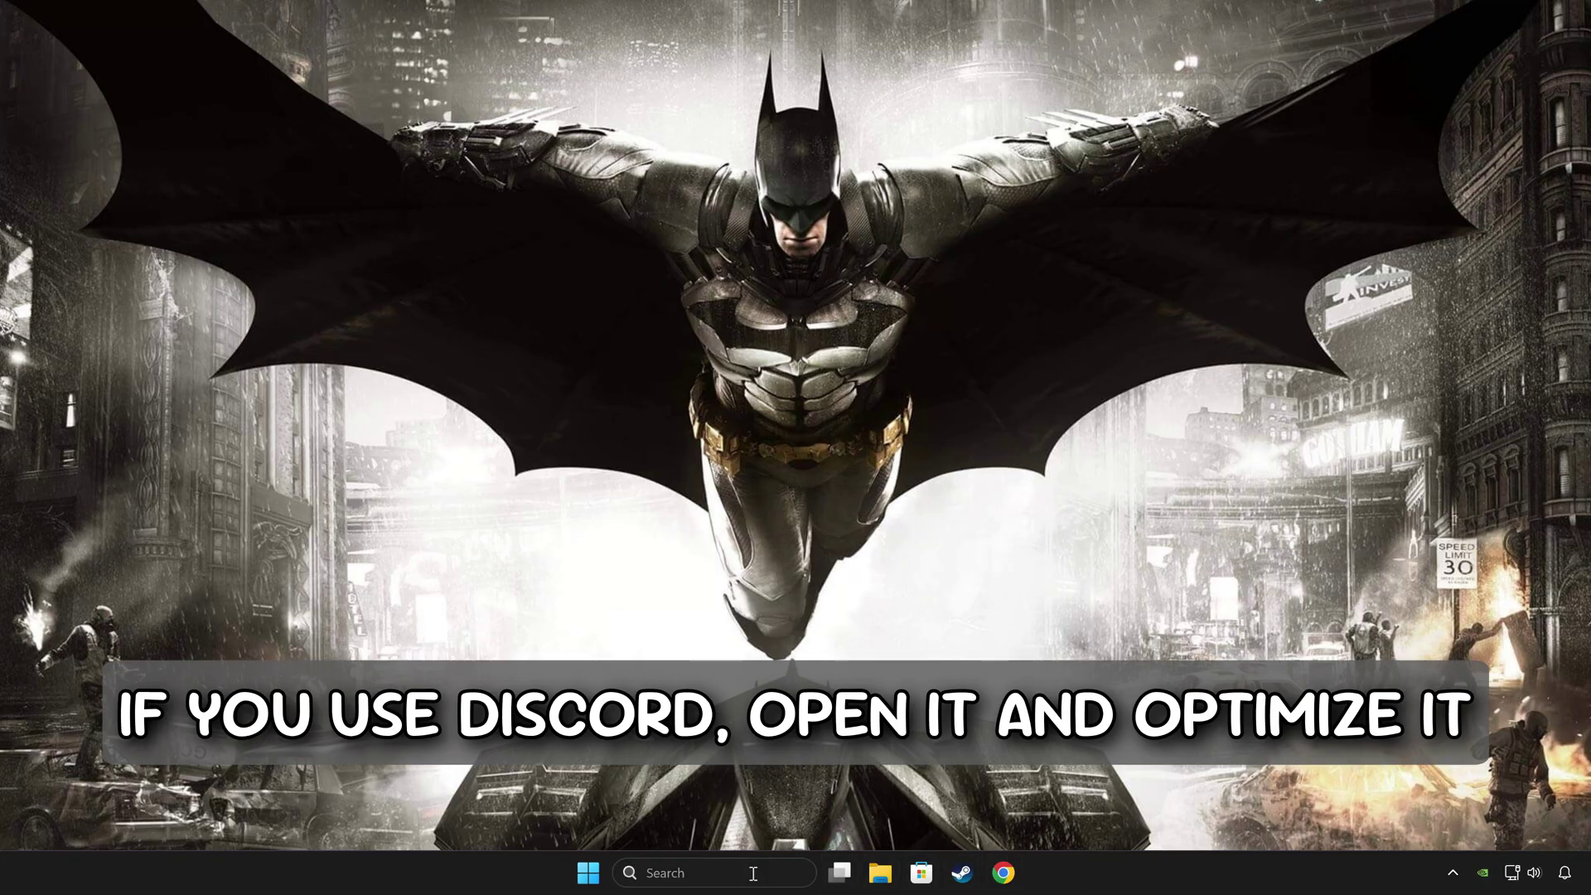
type("discord")
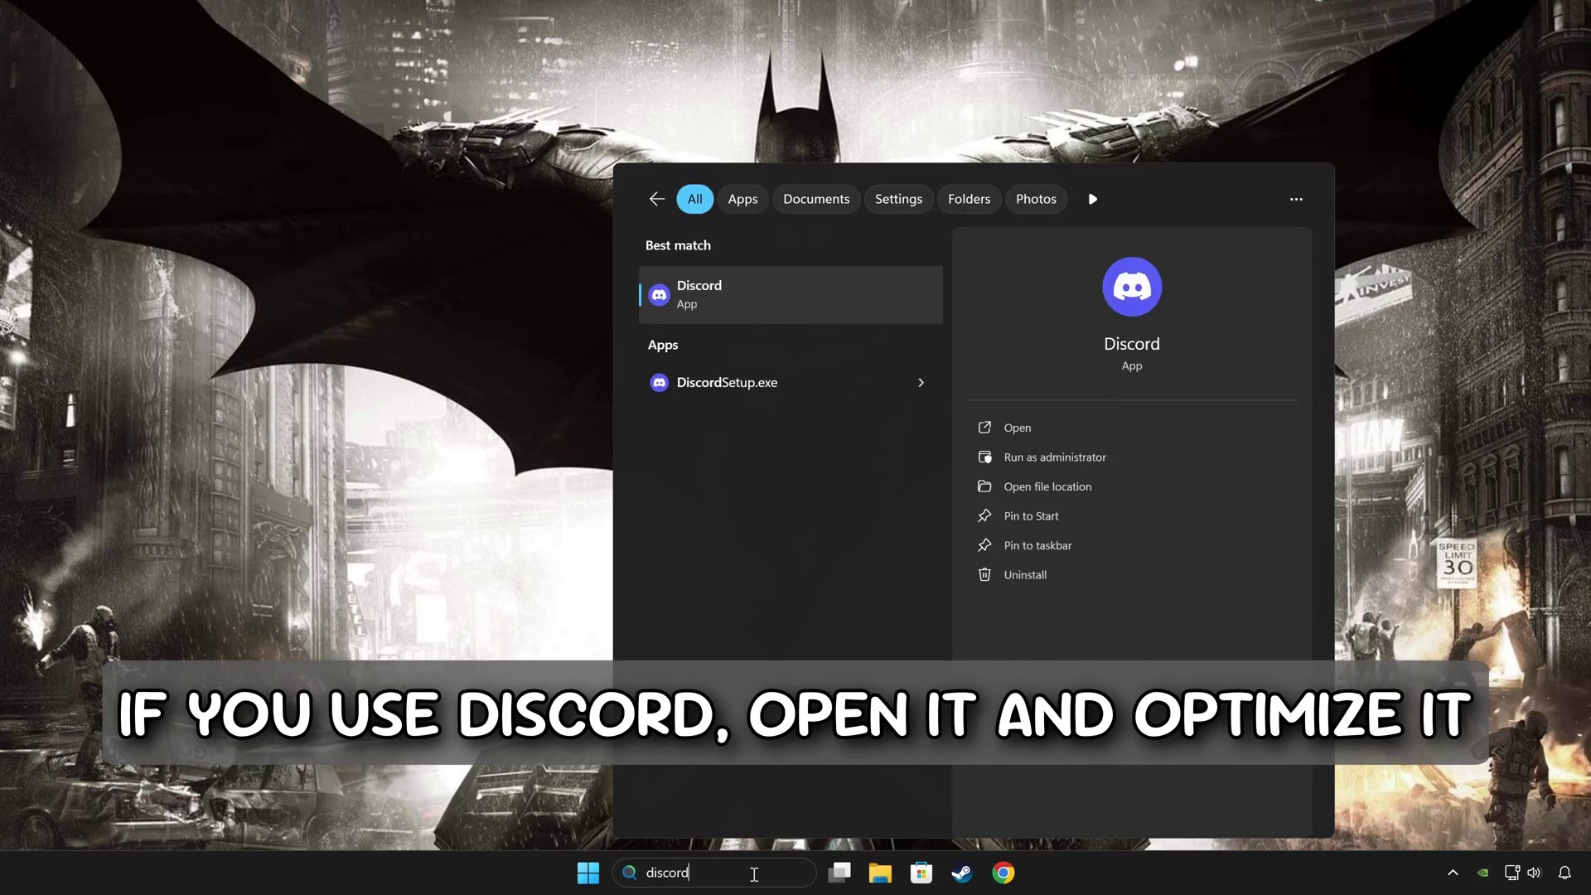
left_click(764, 295)
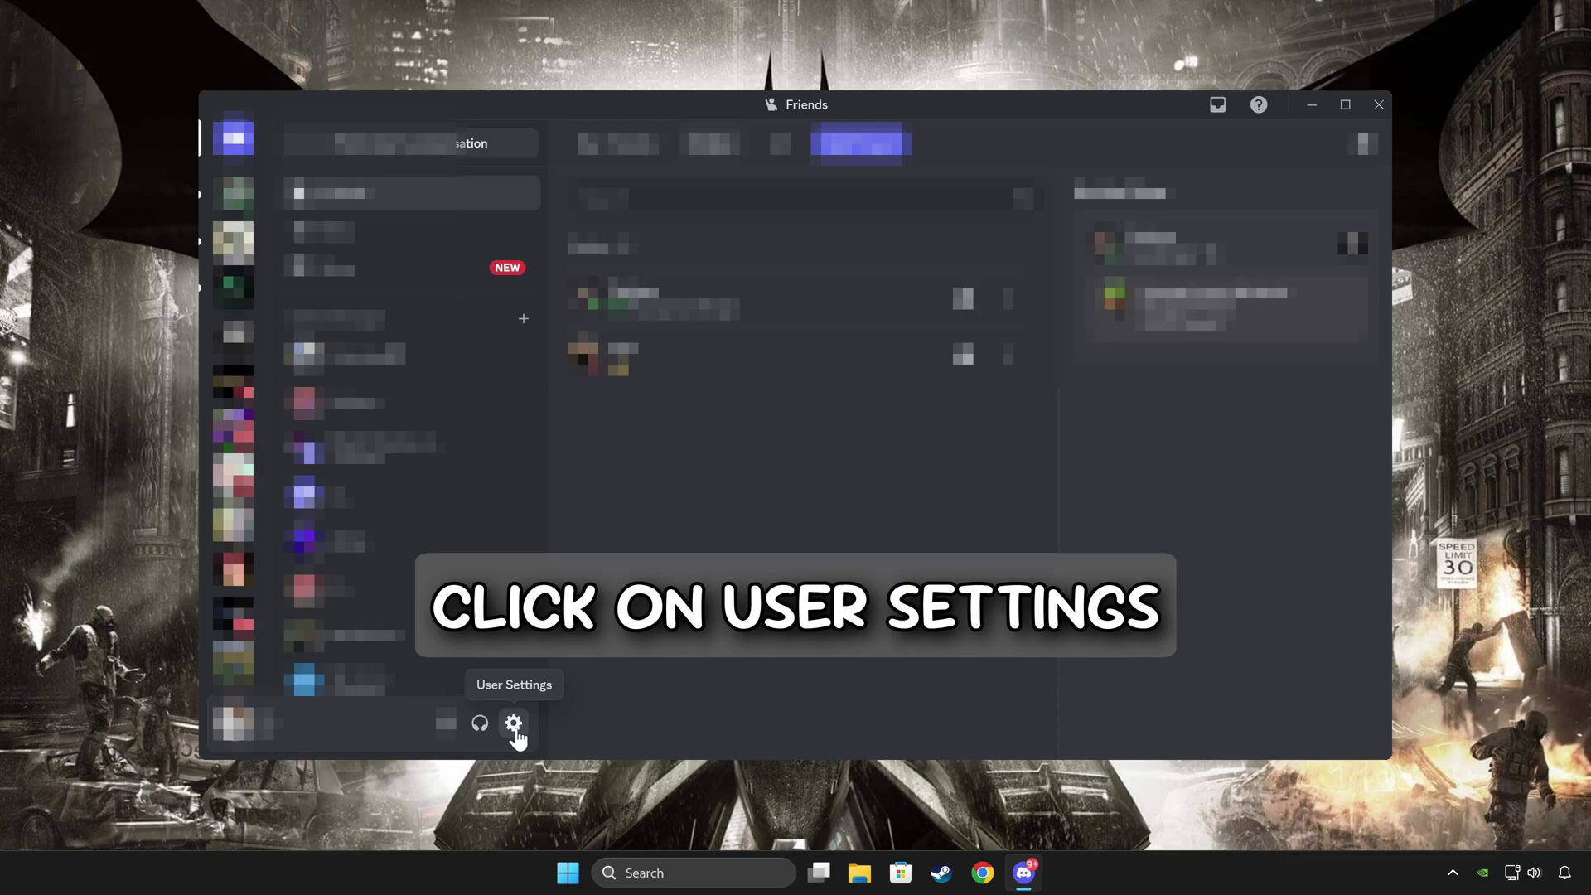
left_click(513, 725)
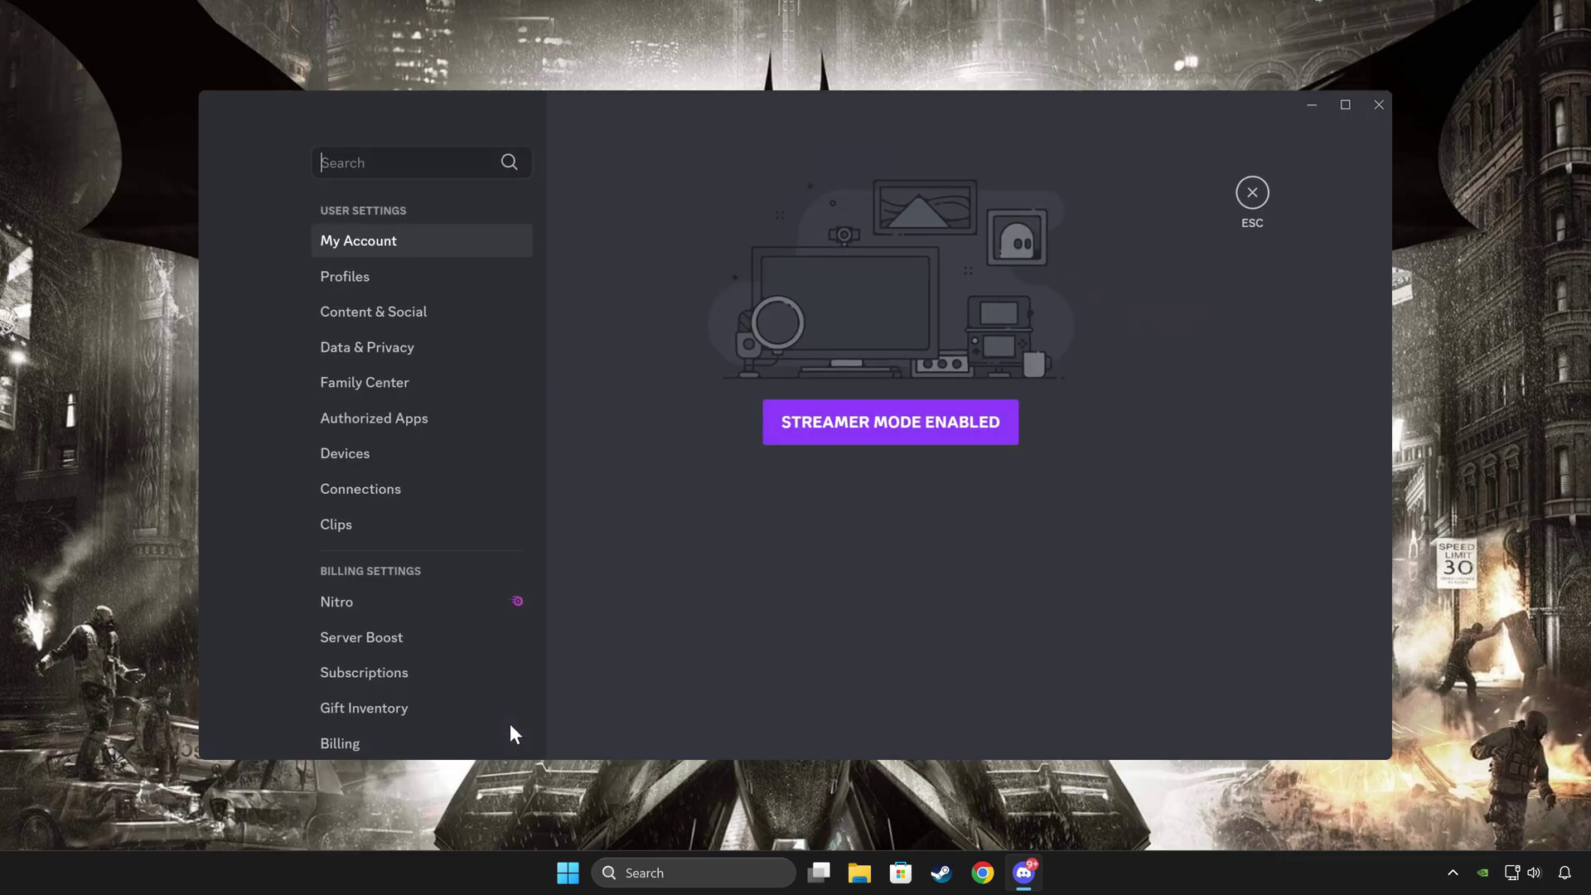
- Turn off both Enable Overlay and Enable Legacy Overlay in Discord's Game Overlay settings
scroll(461, 661, "down", 5)
scroll(465, 650, "down", 2)
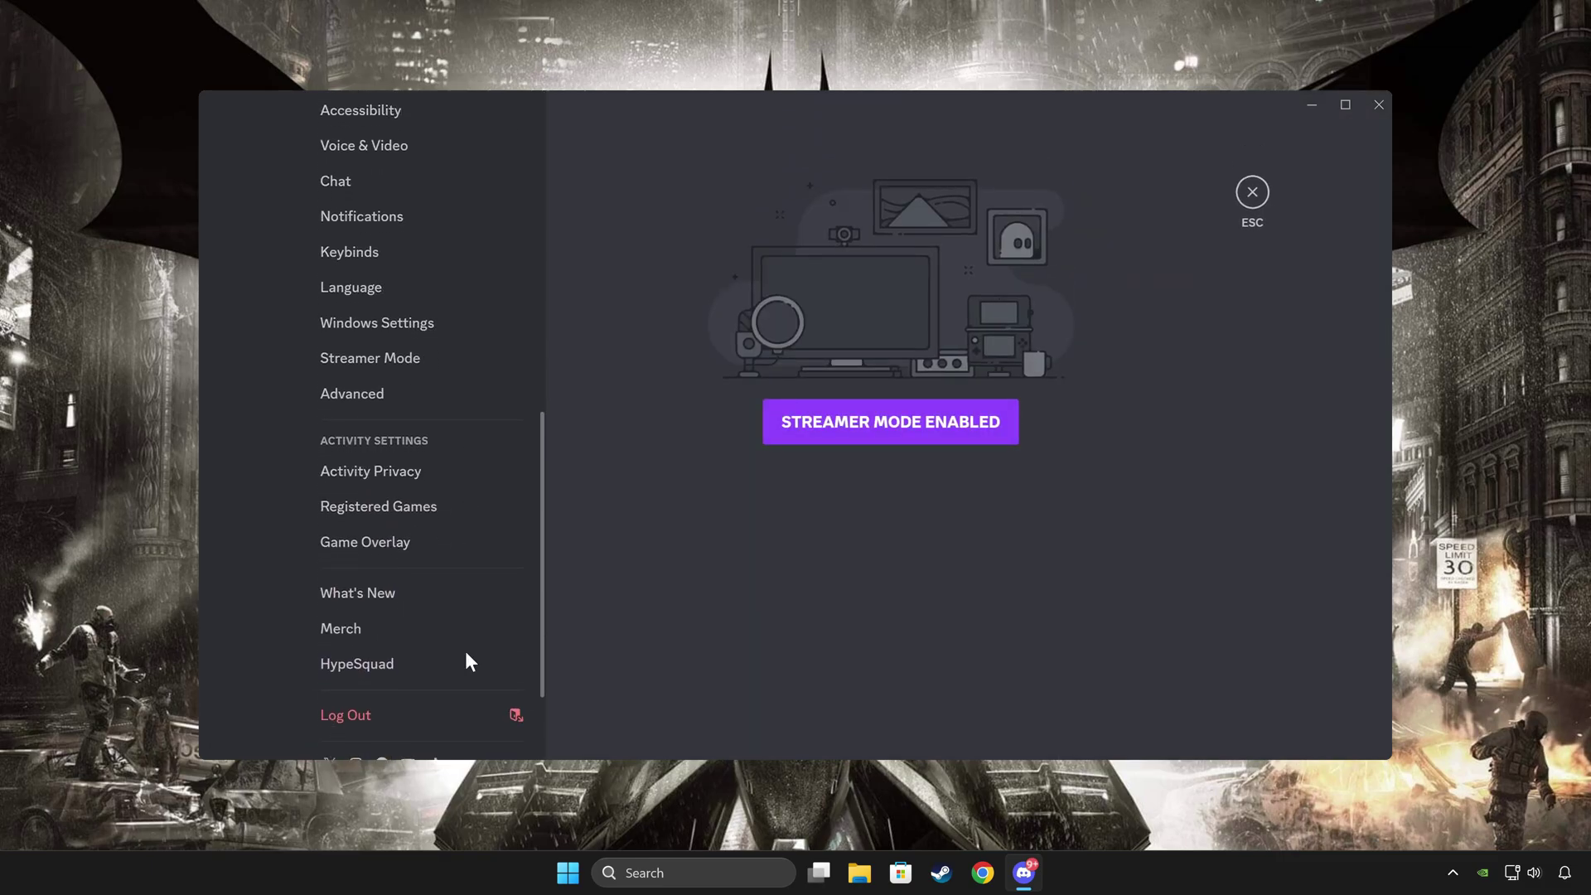
left_click(460, 547)
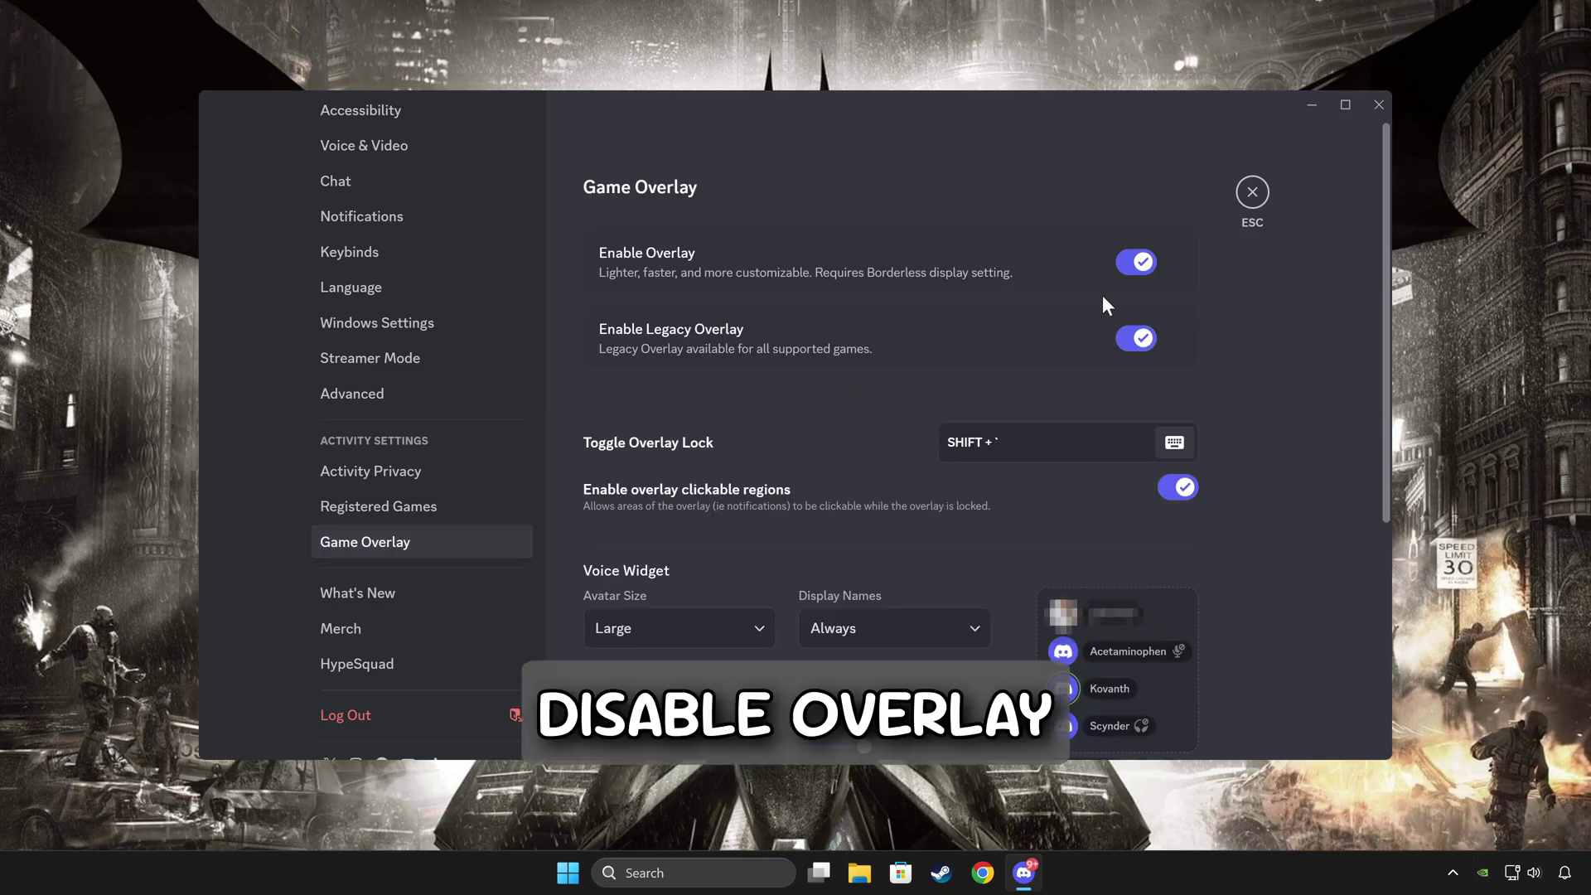
left_click(1137, 264)
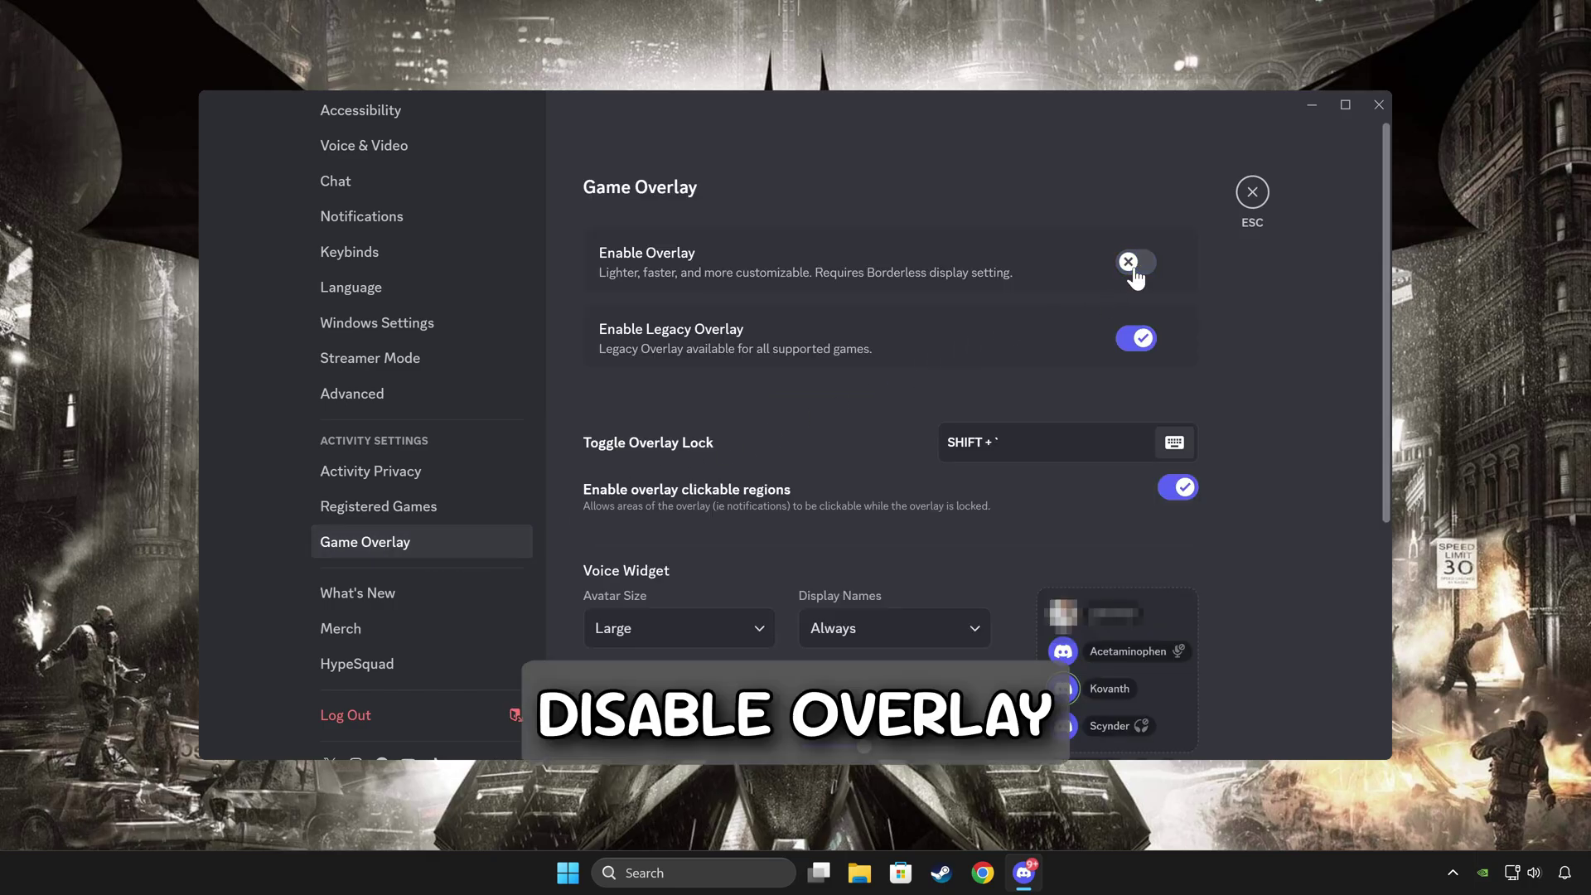
left_click(1139, 345)
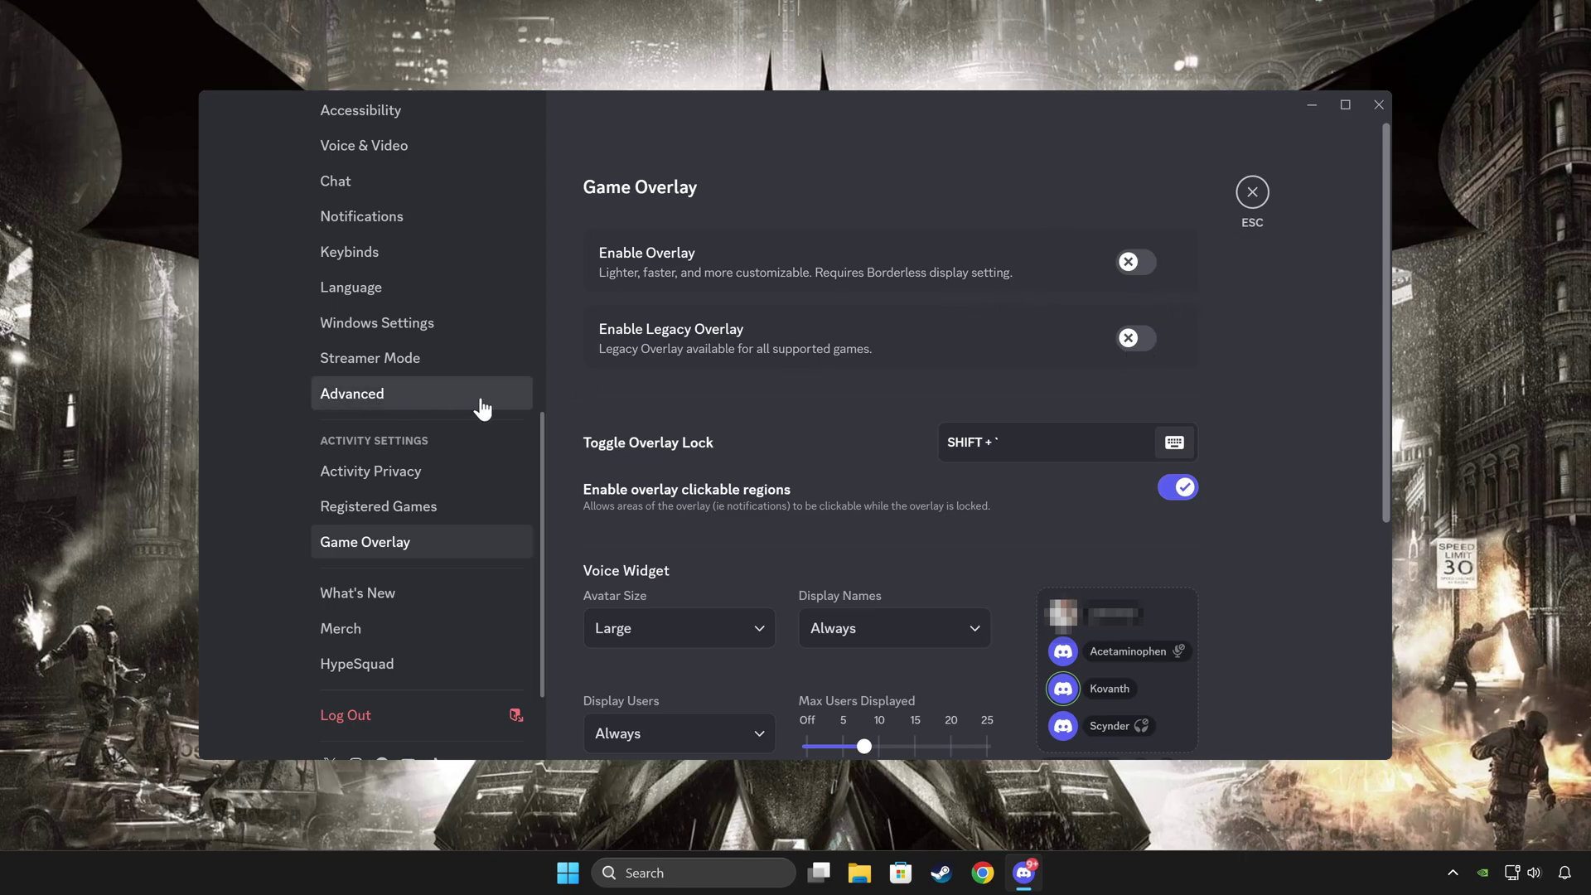
- Disable Hardware Acceleration in Discord's Advanced settings and accept the change with a restart
left_click(428, 398)
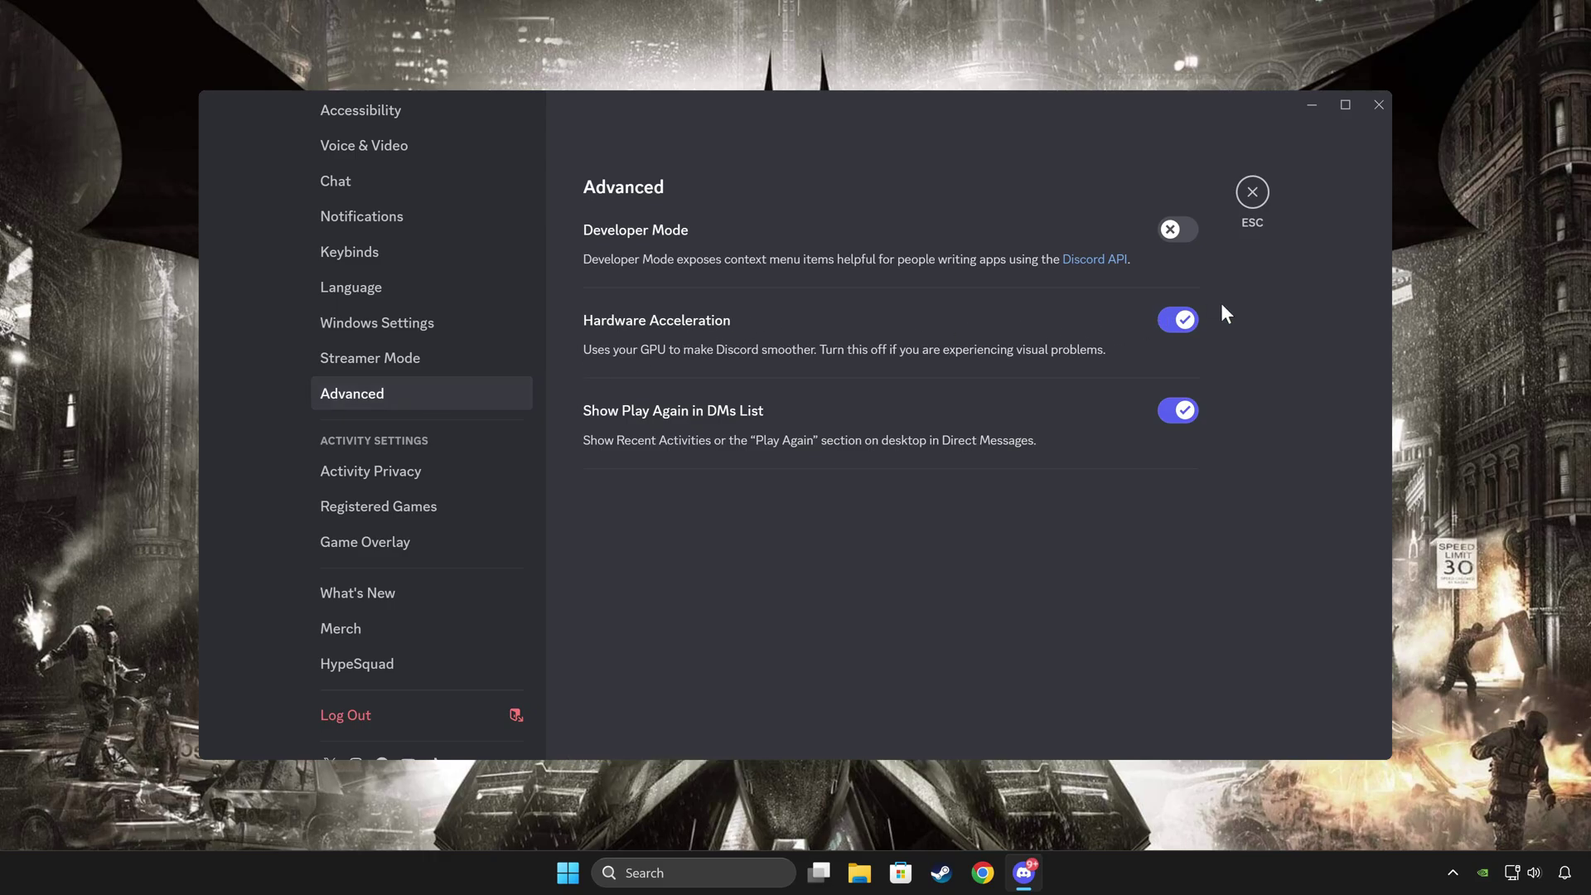
left_click(1184, 328)
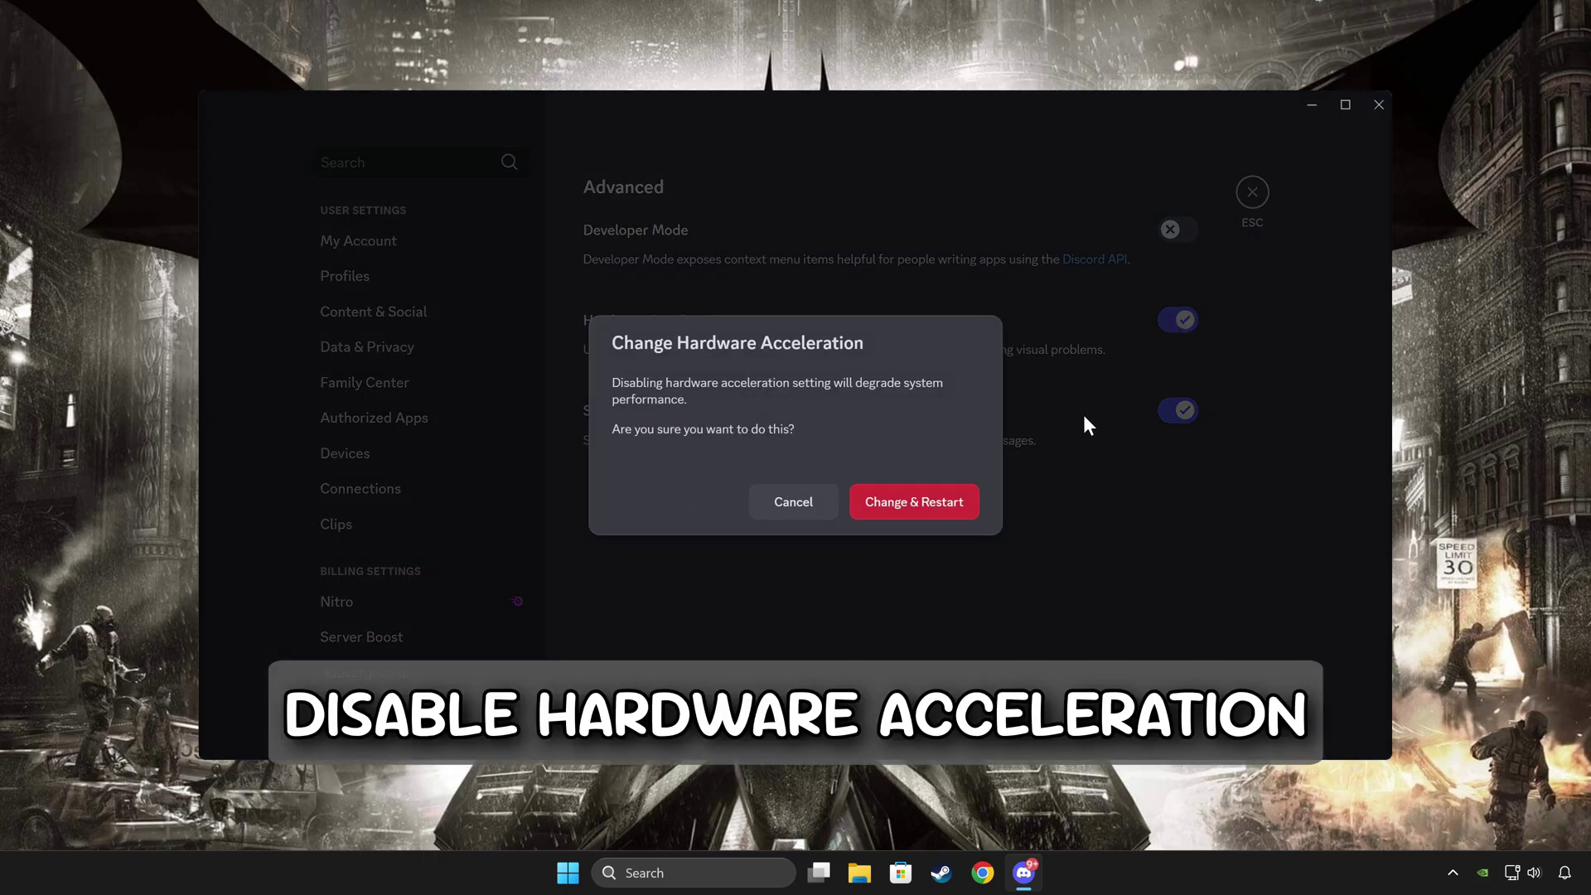
left_click(903, 504)
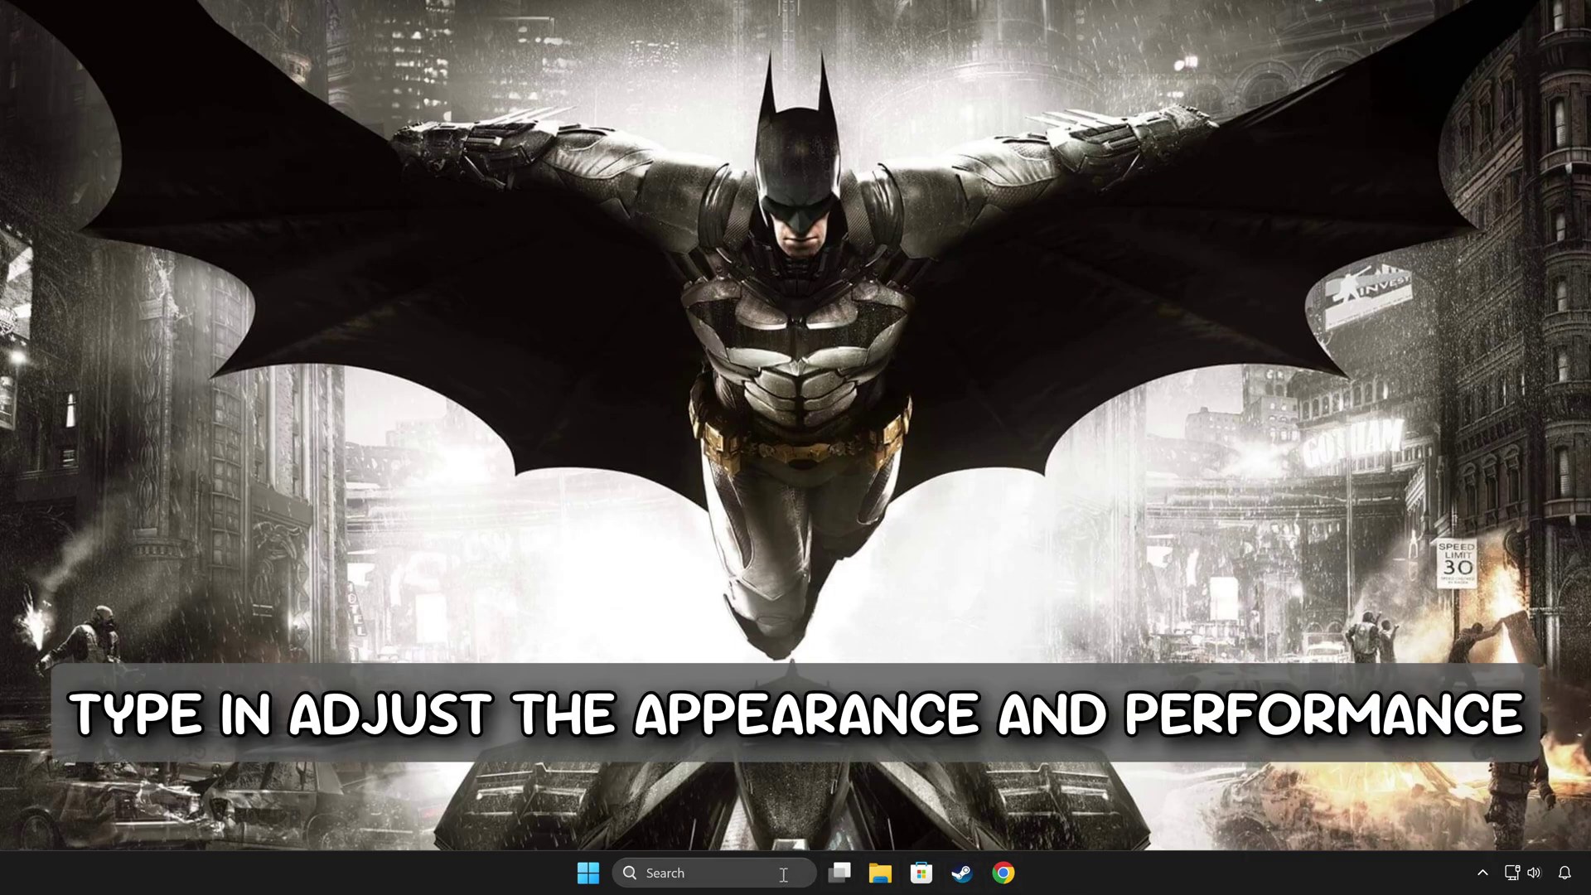
- Search Windows for "adjust the appearance and performance of Windows", open Performance Options and bring up its Virtual Memory settings
left_click(783, 875)
type("adjust the appearance and")
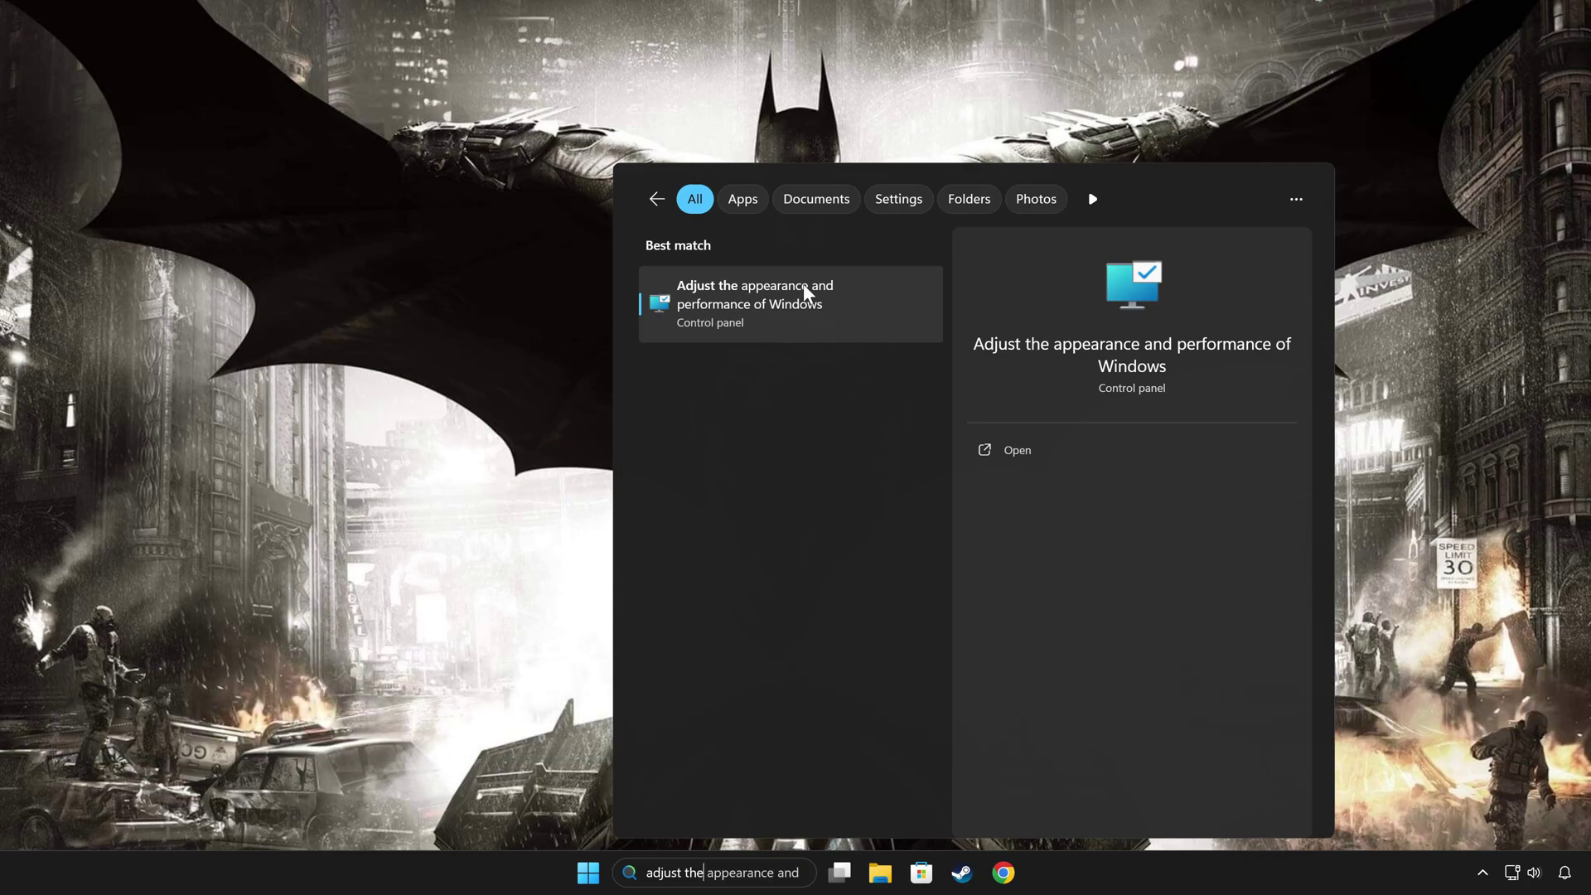
left_click(858, 308)
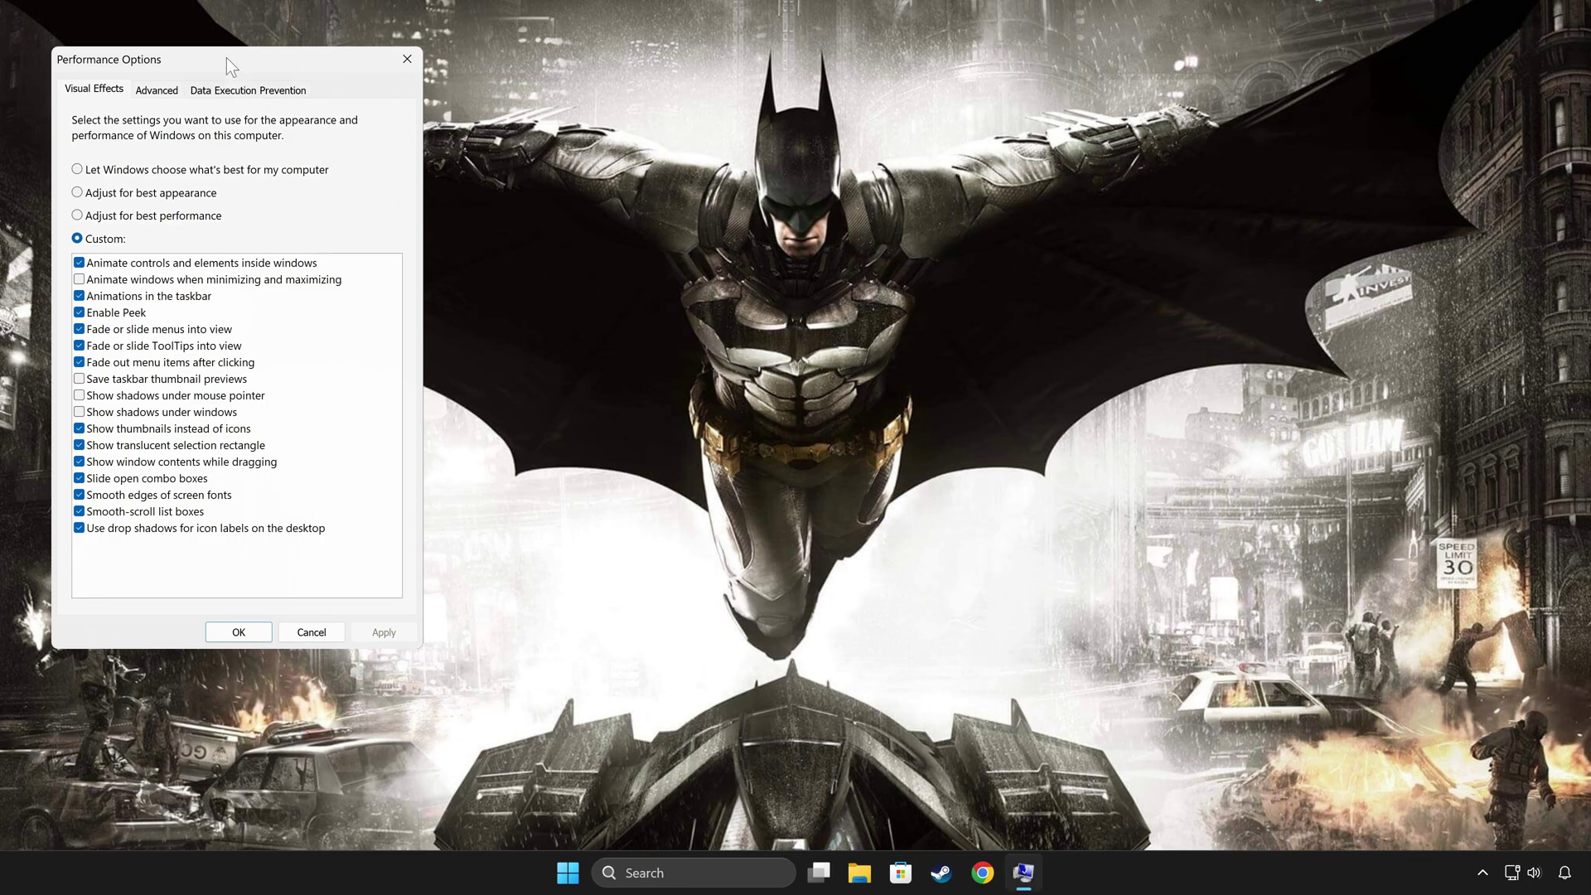
left_click_drag(227, 59, 748, 113)
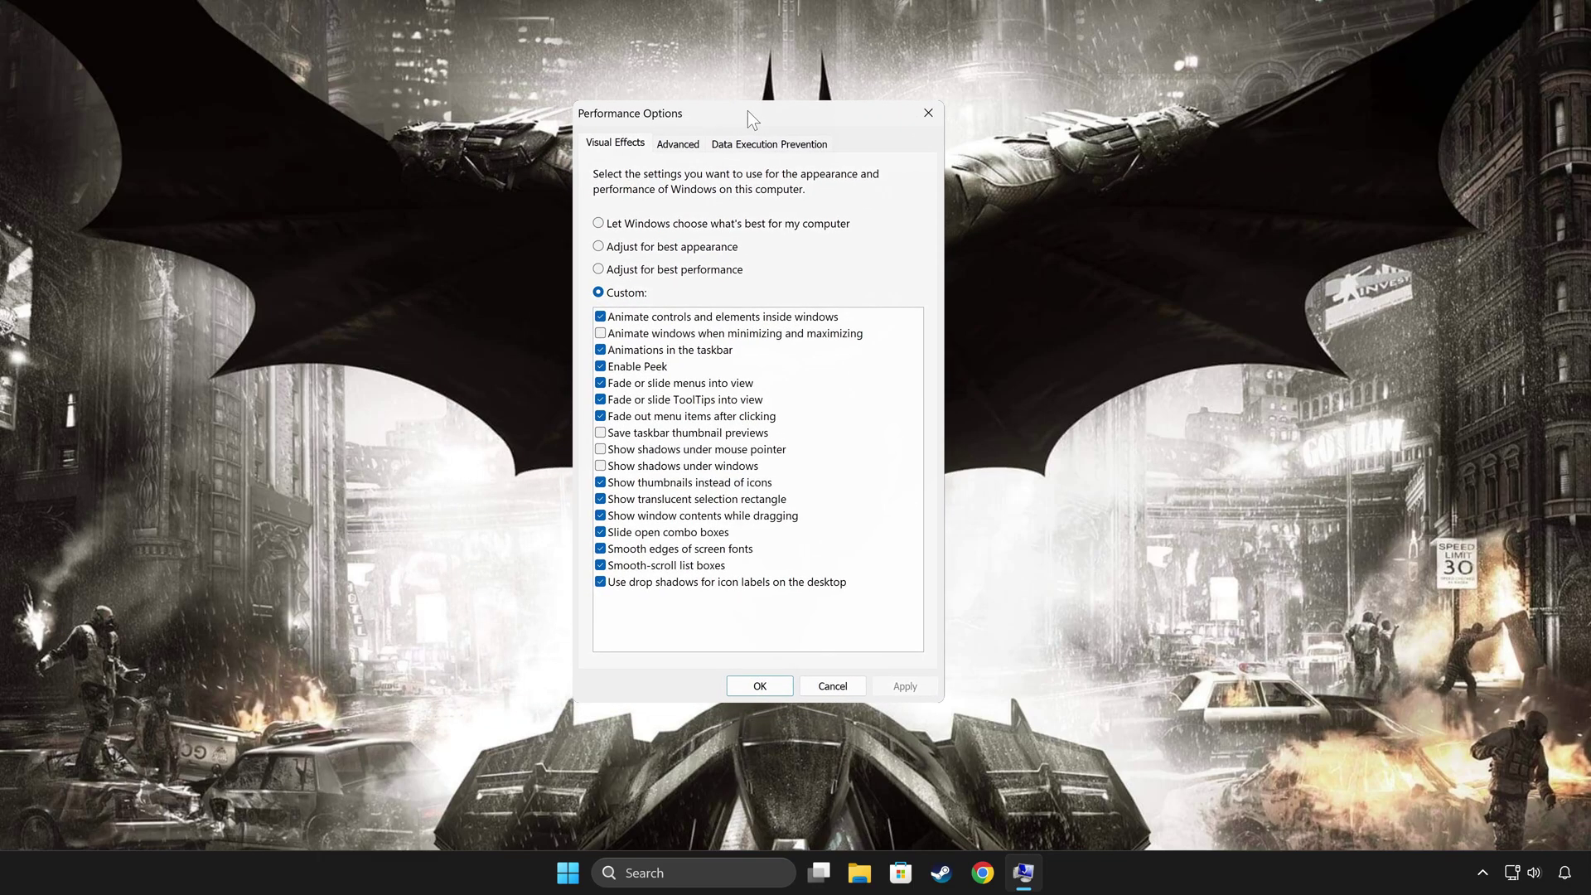
left_click(679, 146)
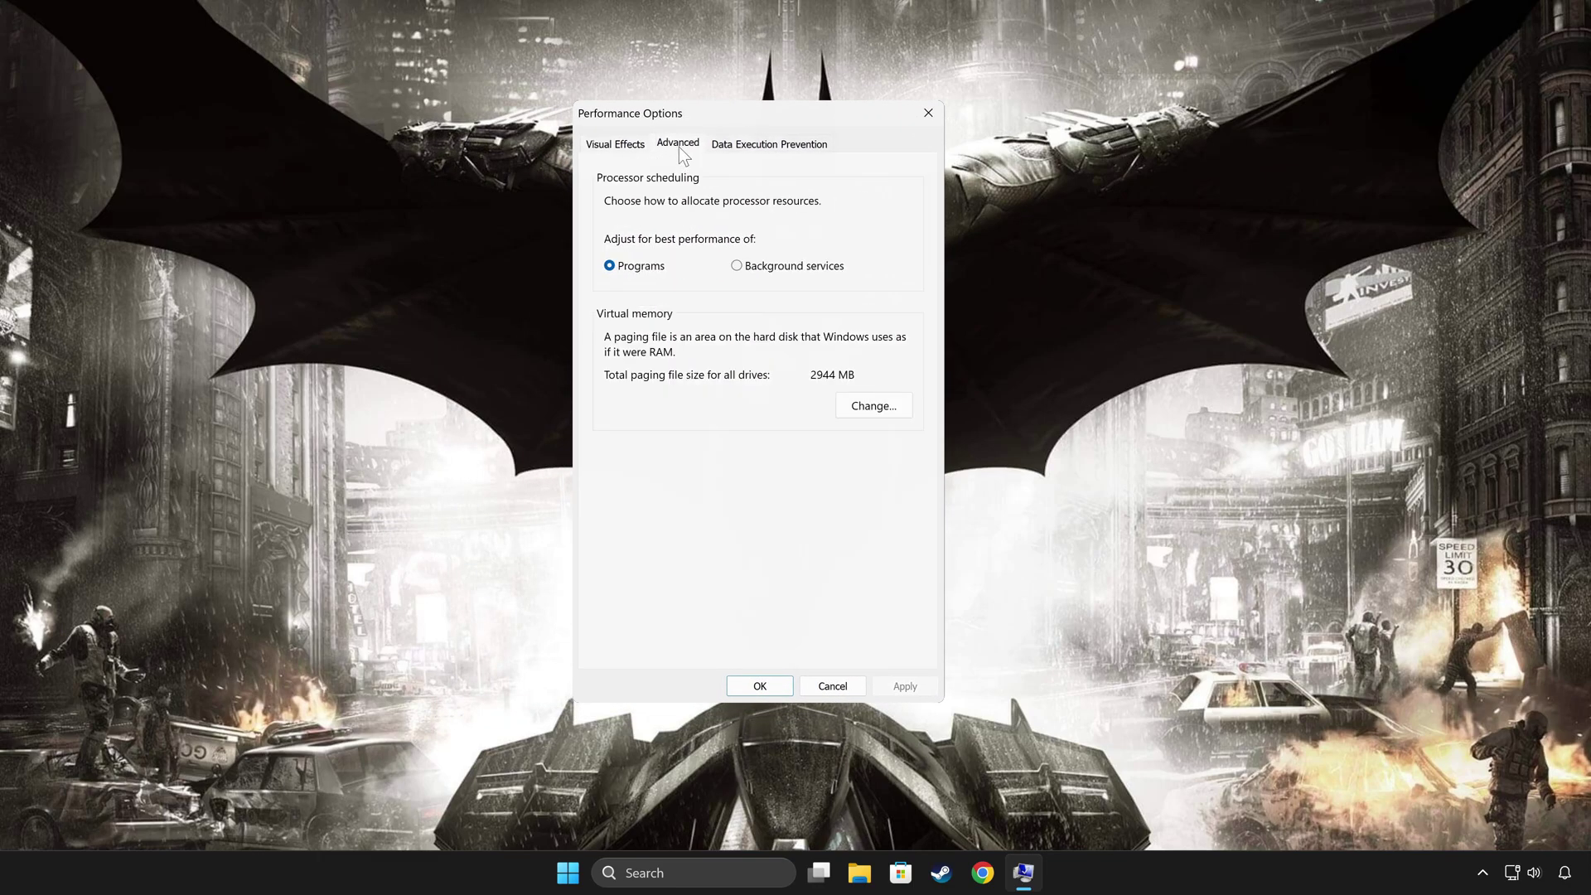
left_click(882, 409)
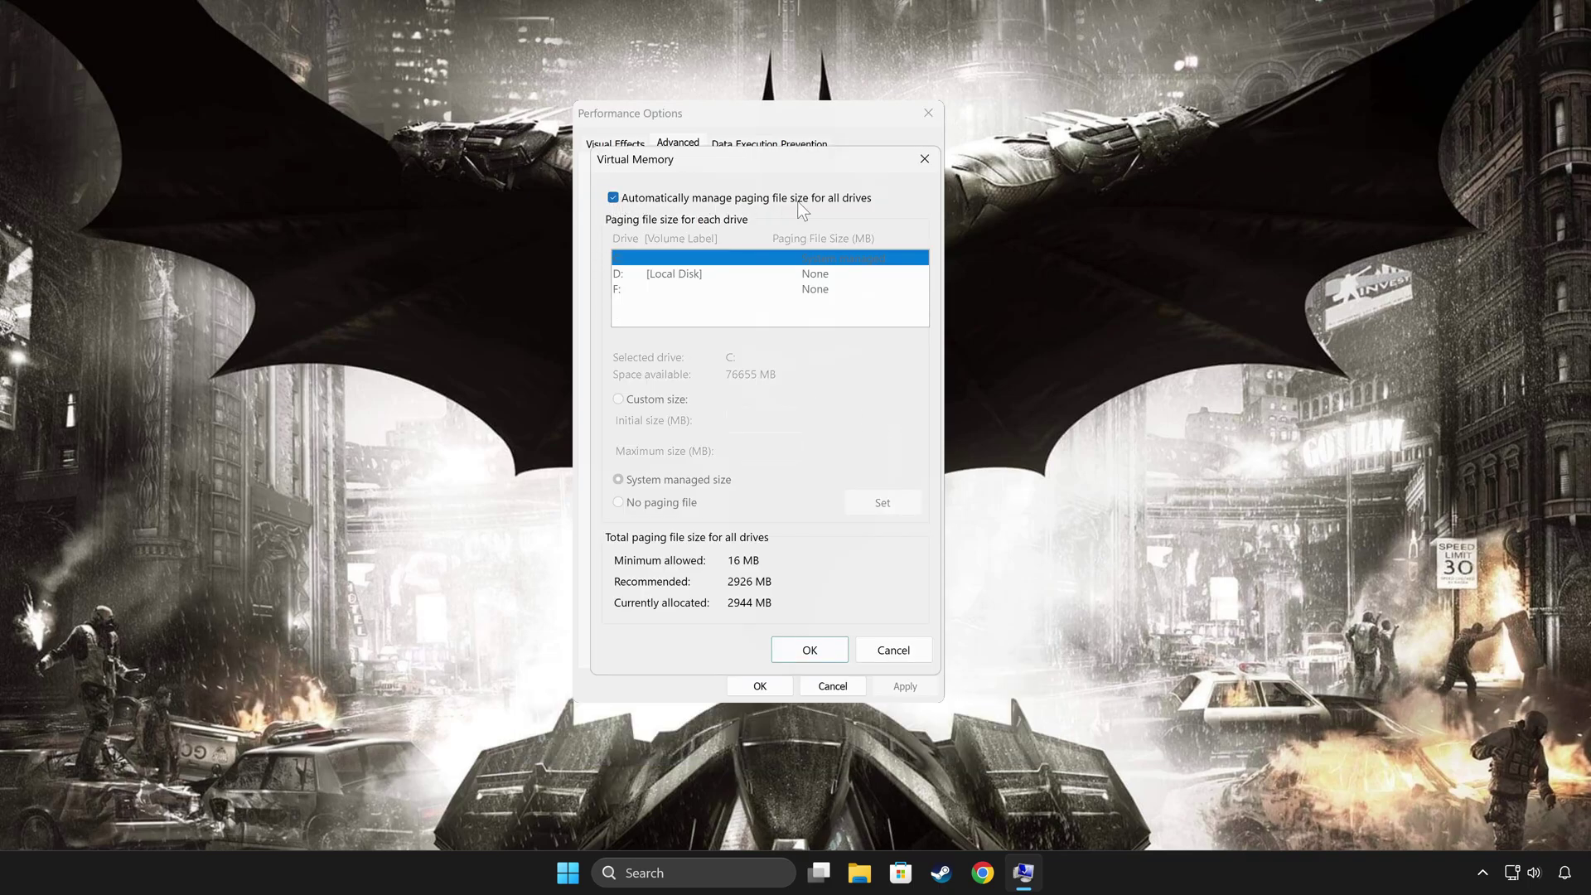
- Turn off automatic paging file management for all drives and choose Custom size for the C: drive
left_click(613, 199)
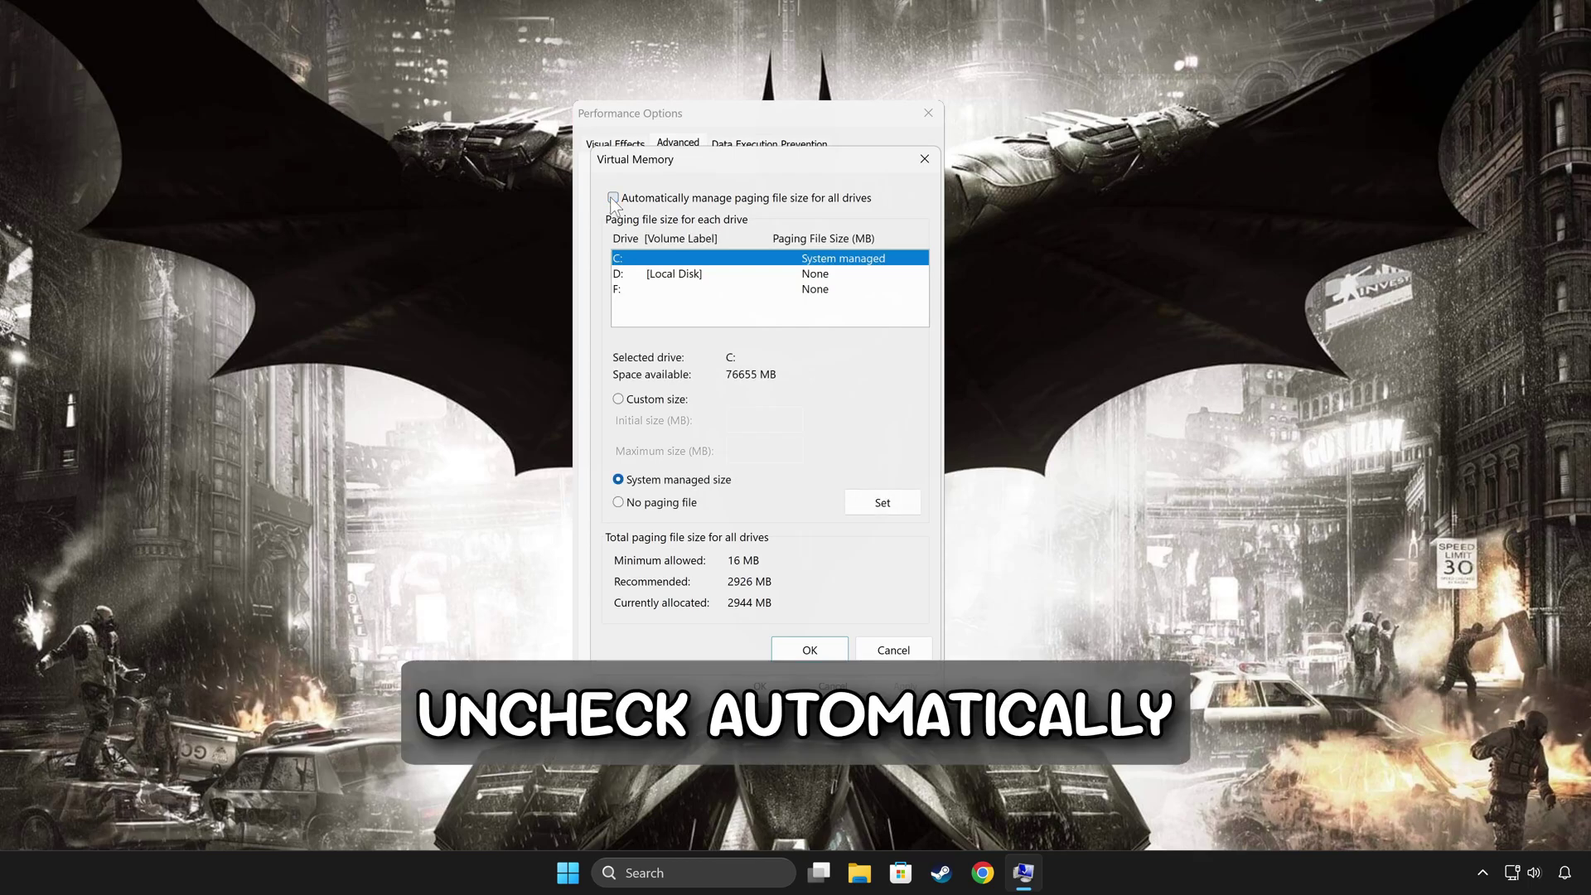
left_click(672, 273)
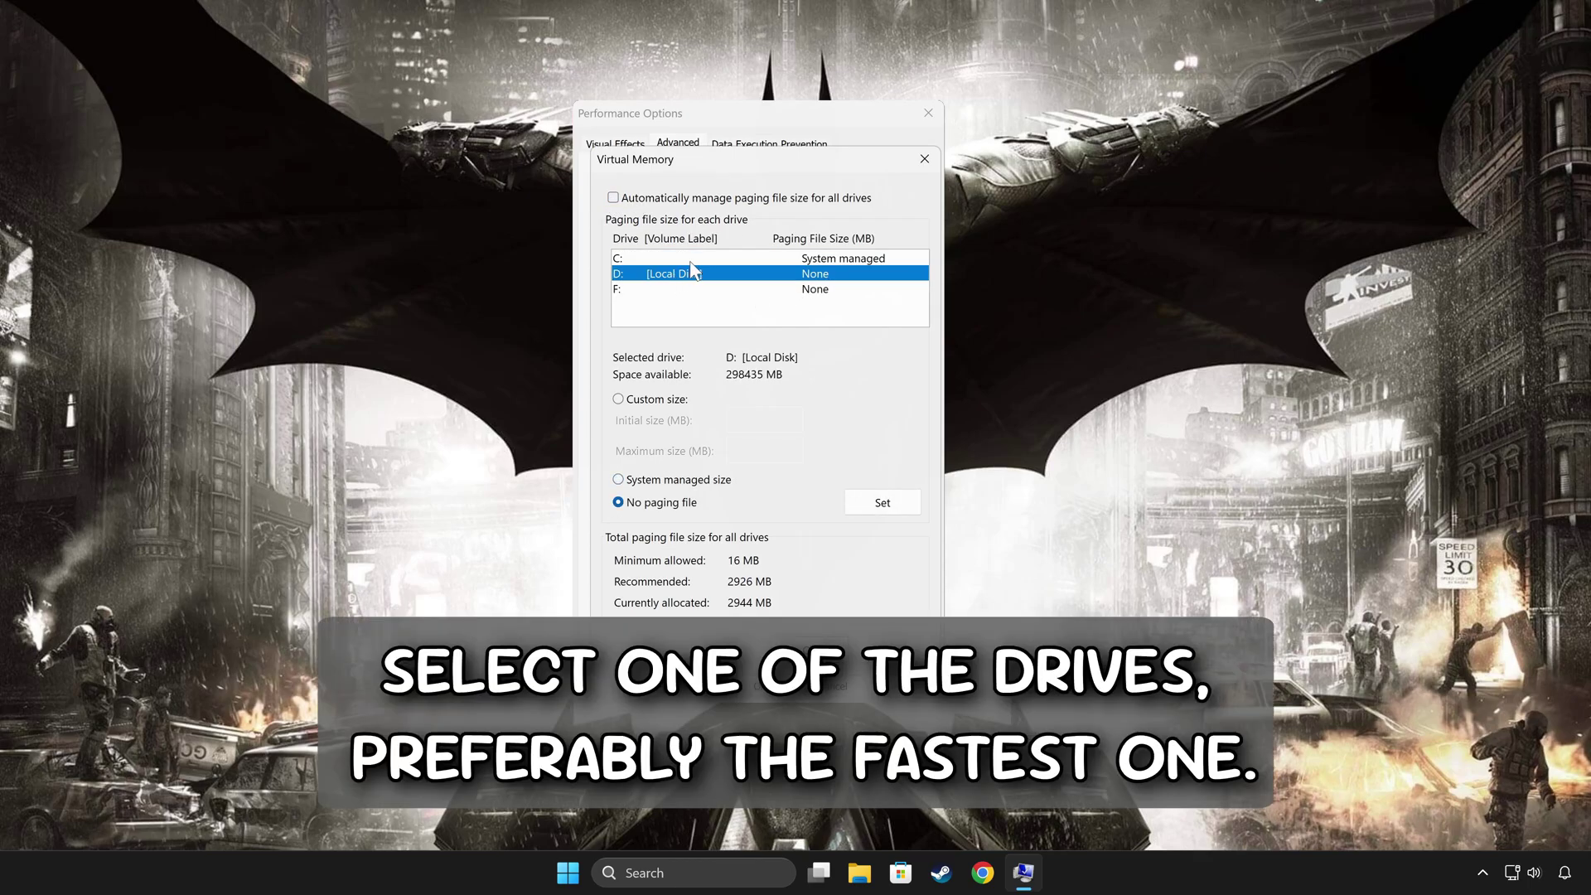
left_click(691, 261)
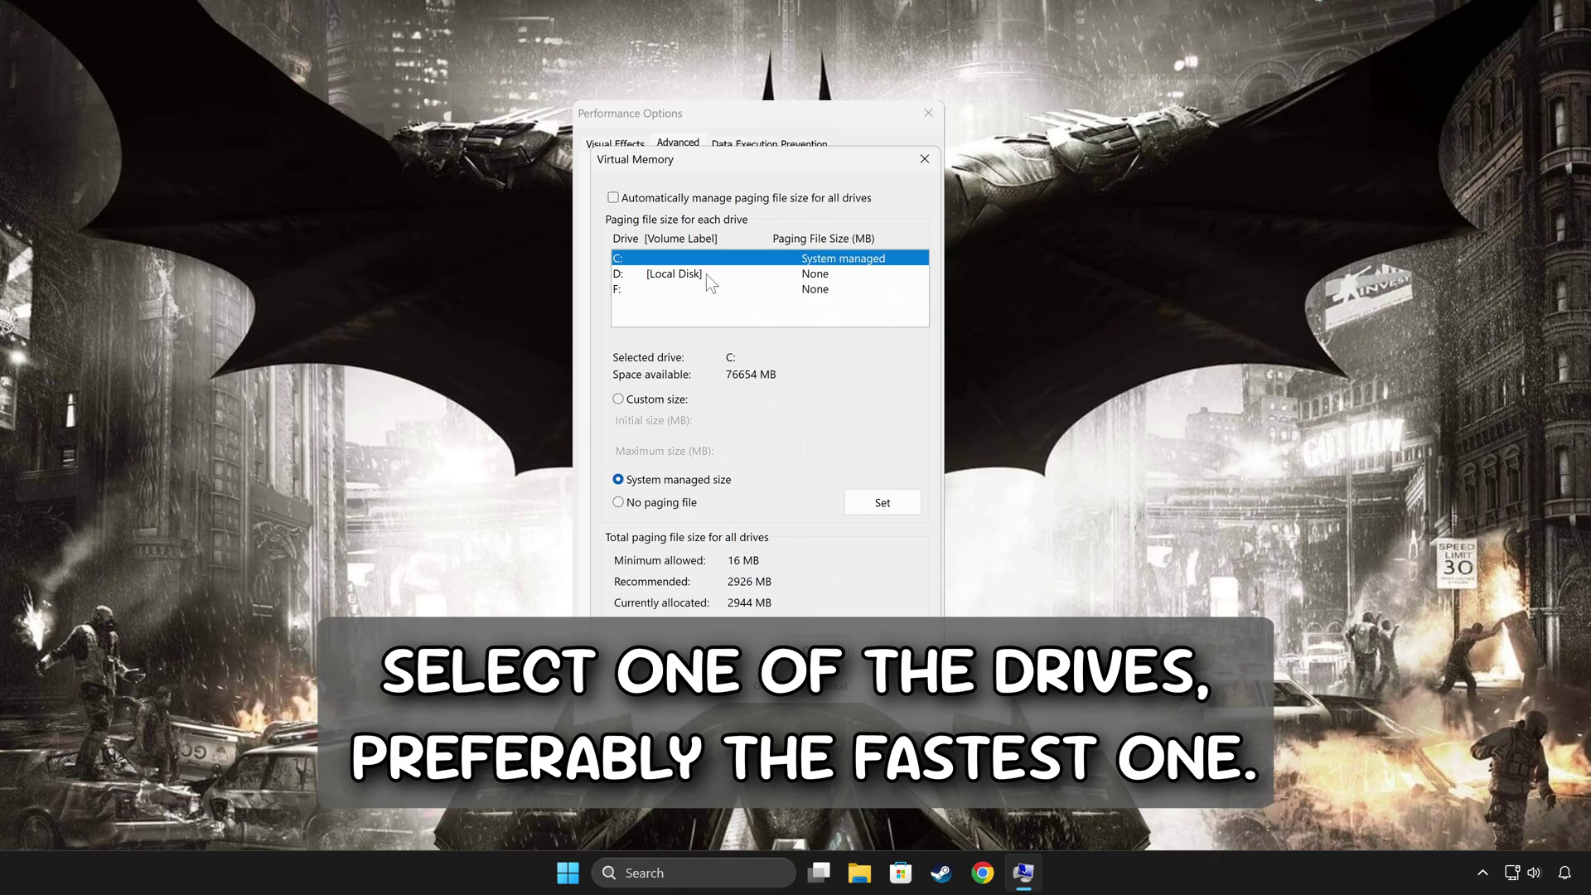
left_click(648, 405)
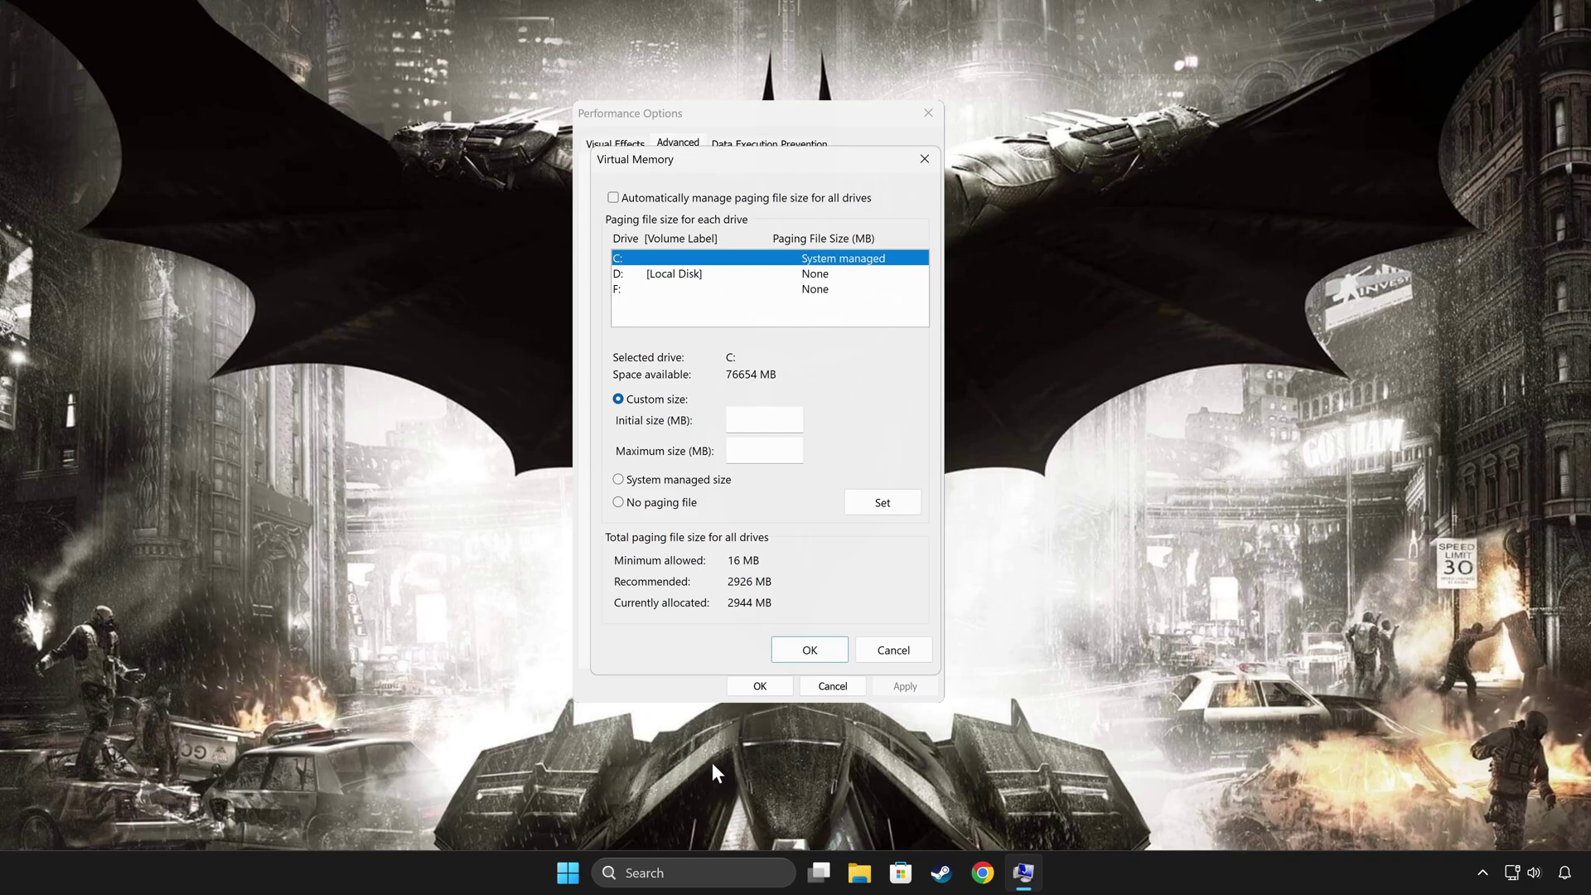
- Search Windows for "about", open About your PC to check the installed RAM, and close Settings
left_click(730, 866)
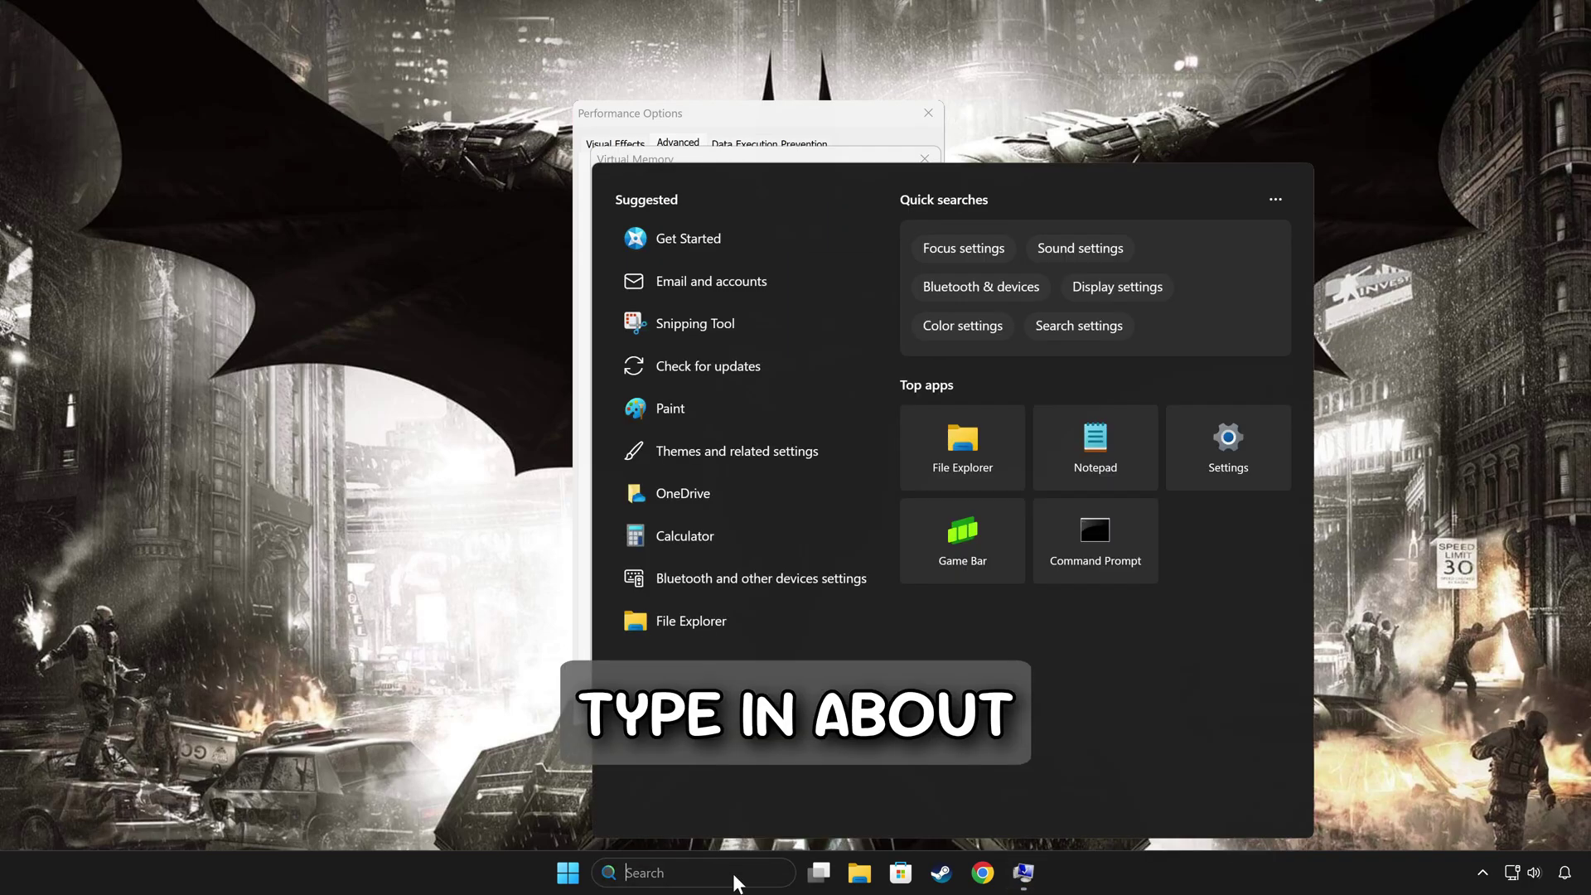
type("about")
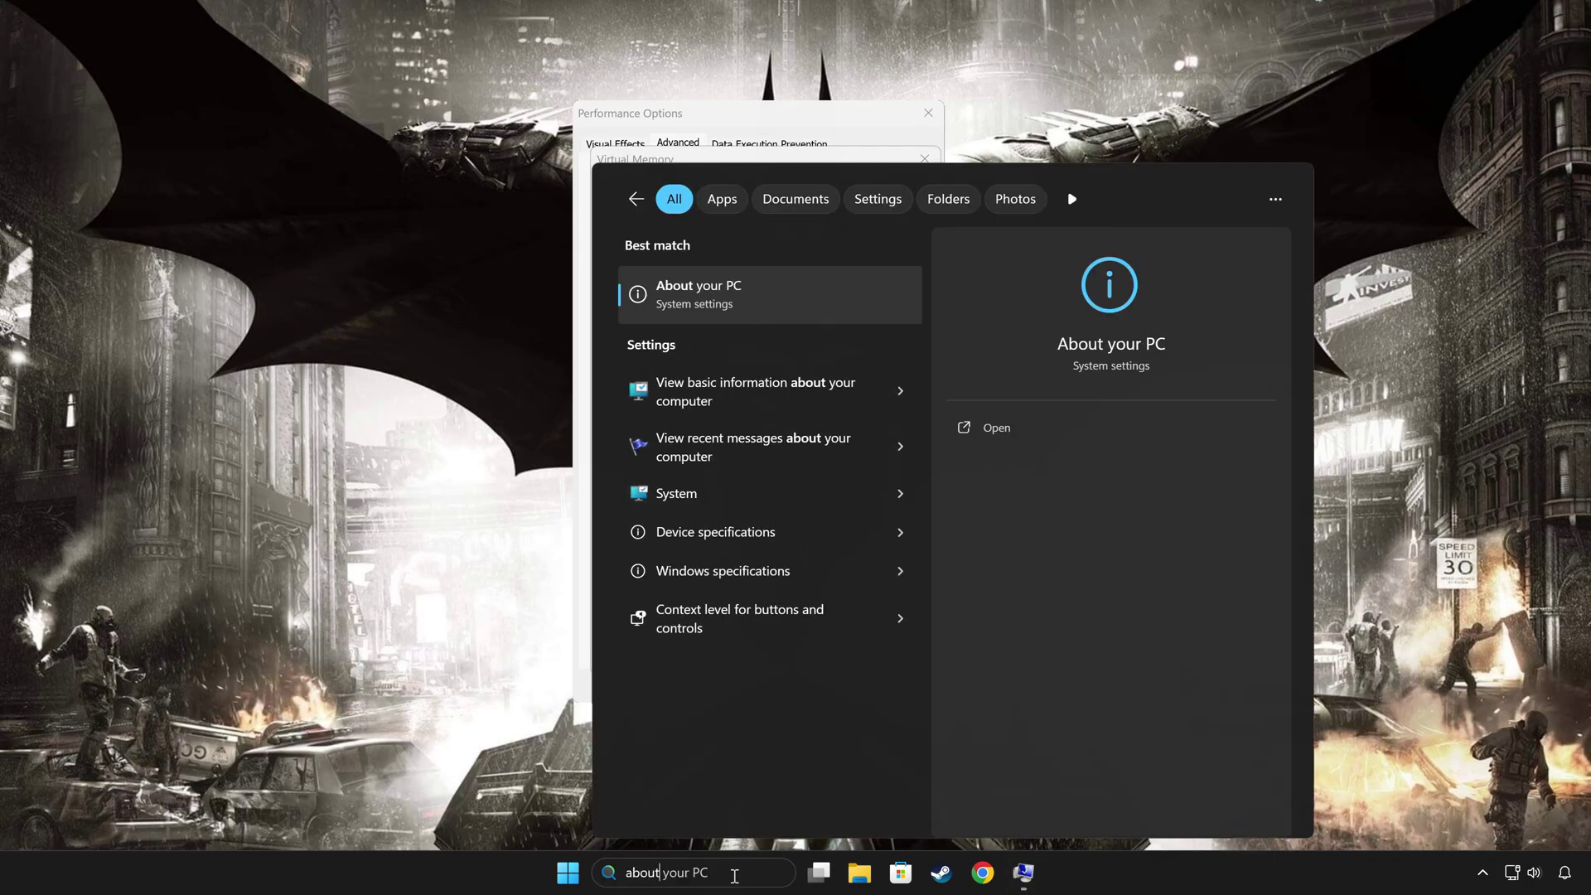
left_click(827, 297)
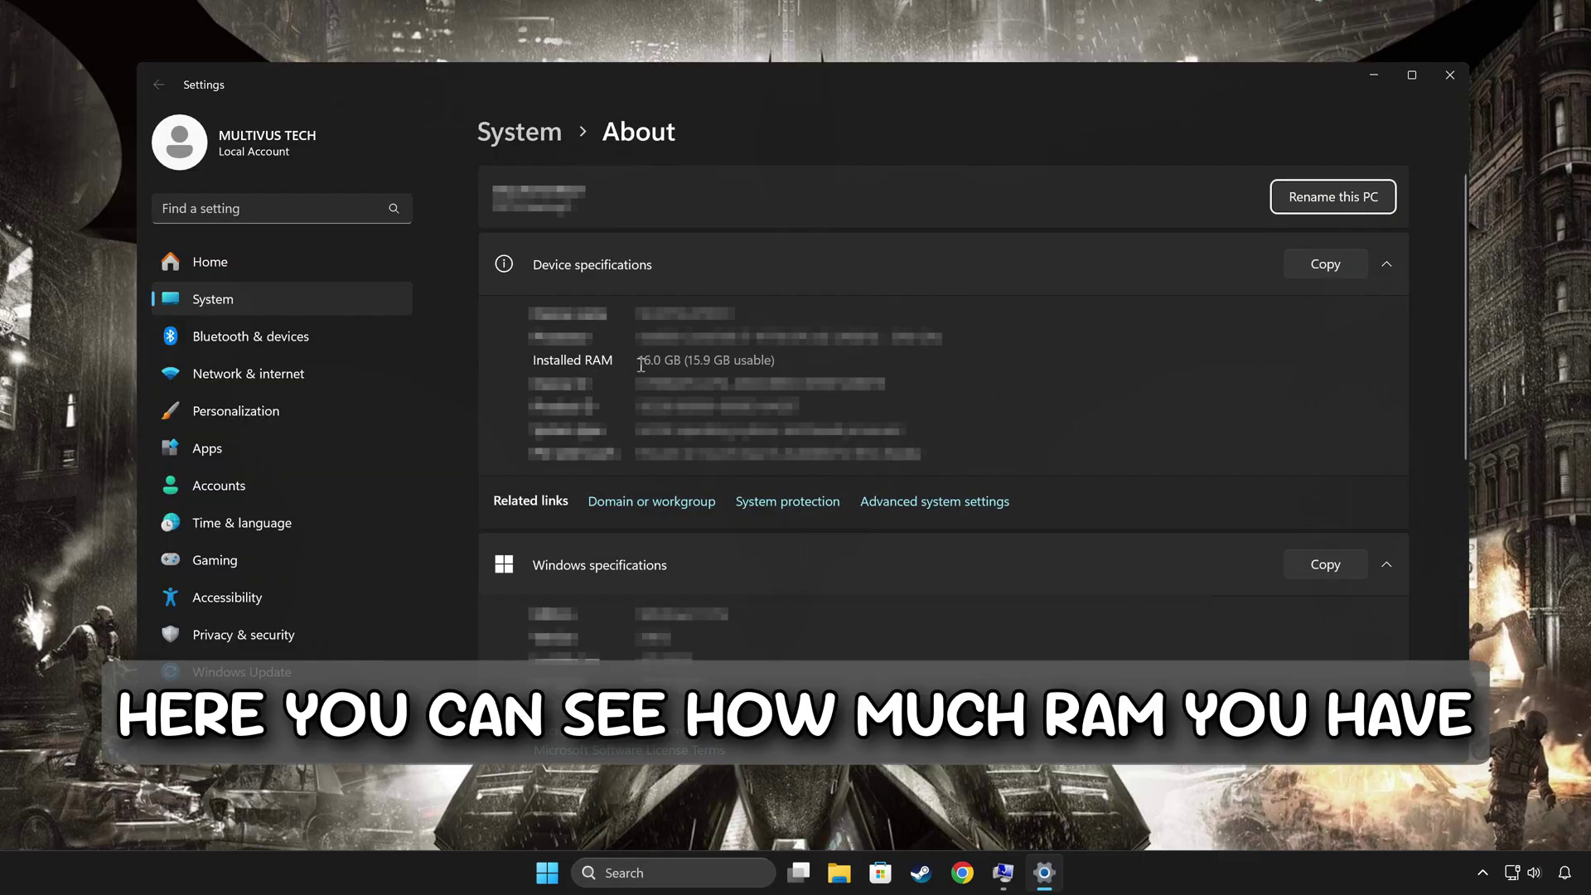
left_click_drag(638, 360, 679, 363)
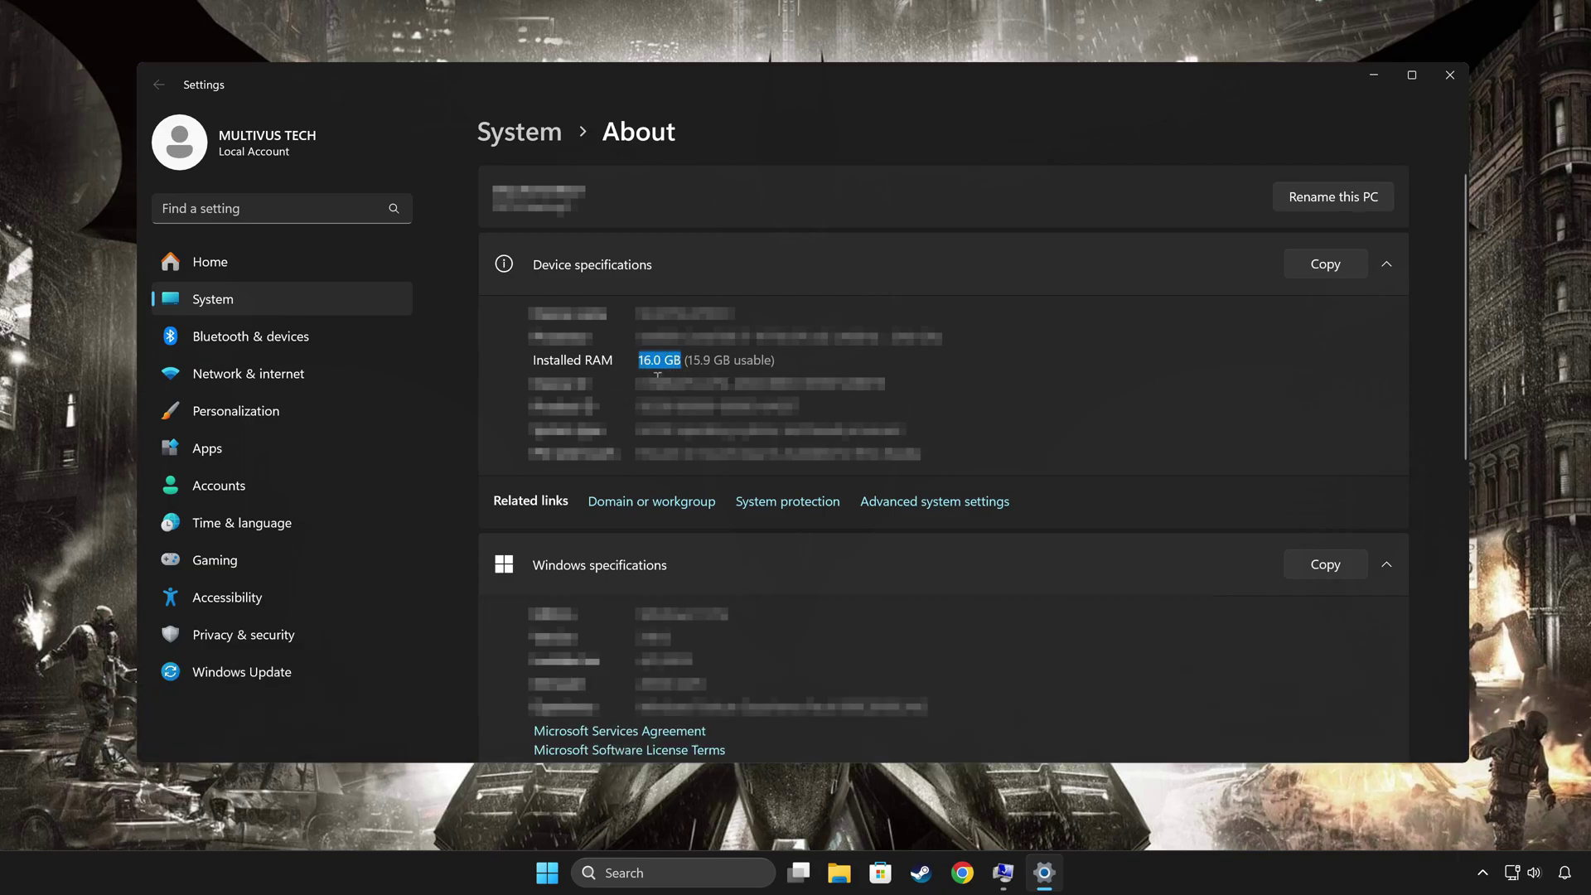
left_click(633, 395)
left_click(1445, 87)
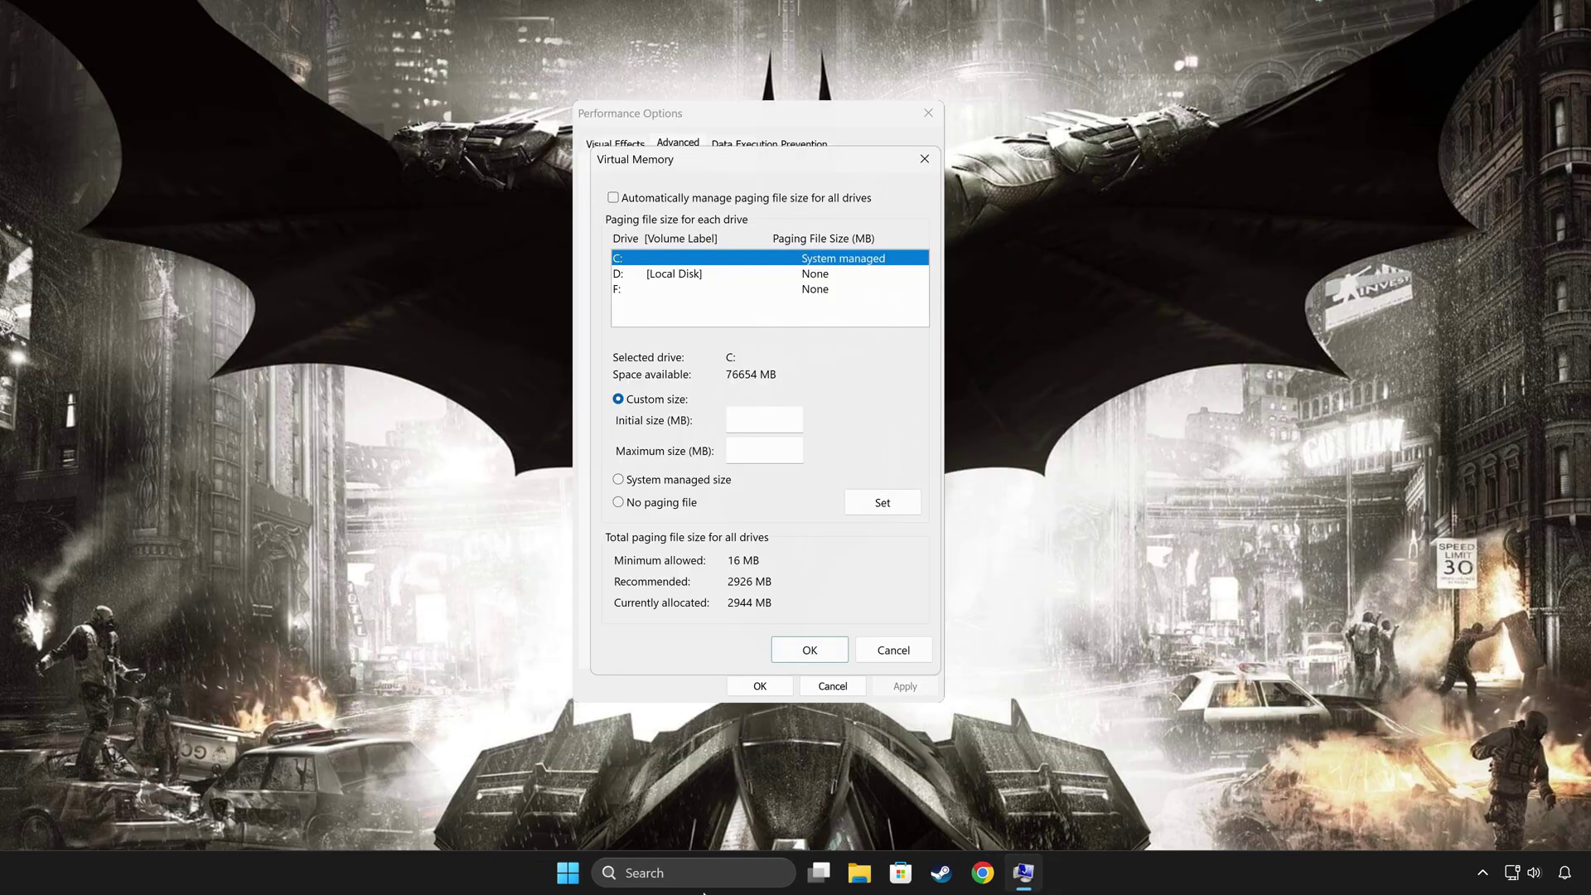
- Search Windows for Calculator, open it and place its window beside the Virtual Memory dialog
left_click(716, 875)
type("calculator")
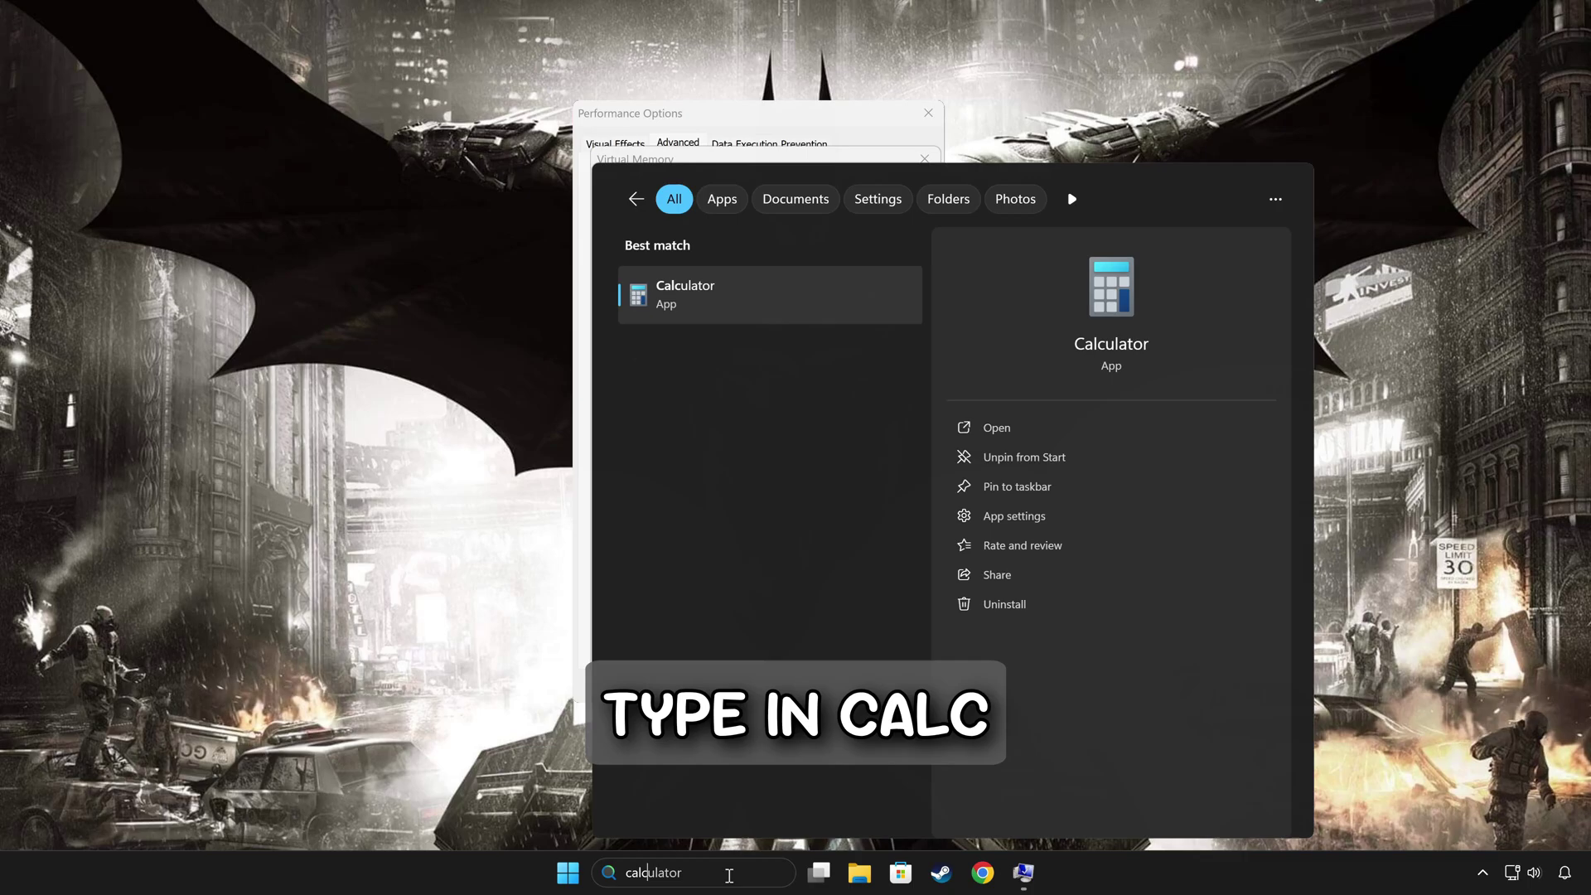
left_click(778, 298)
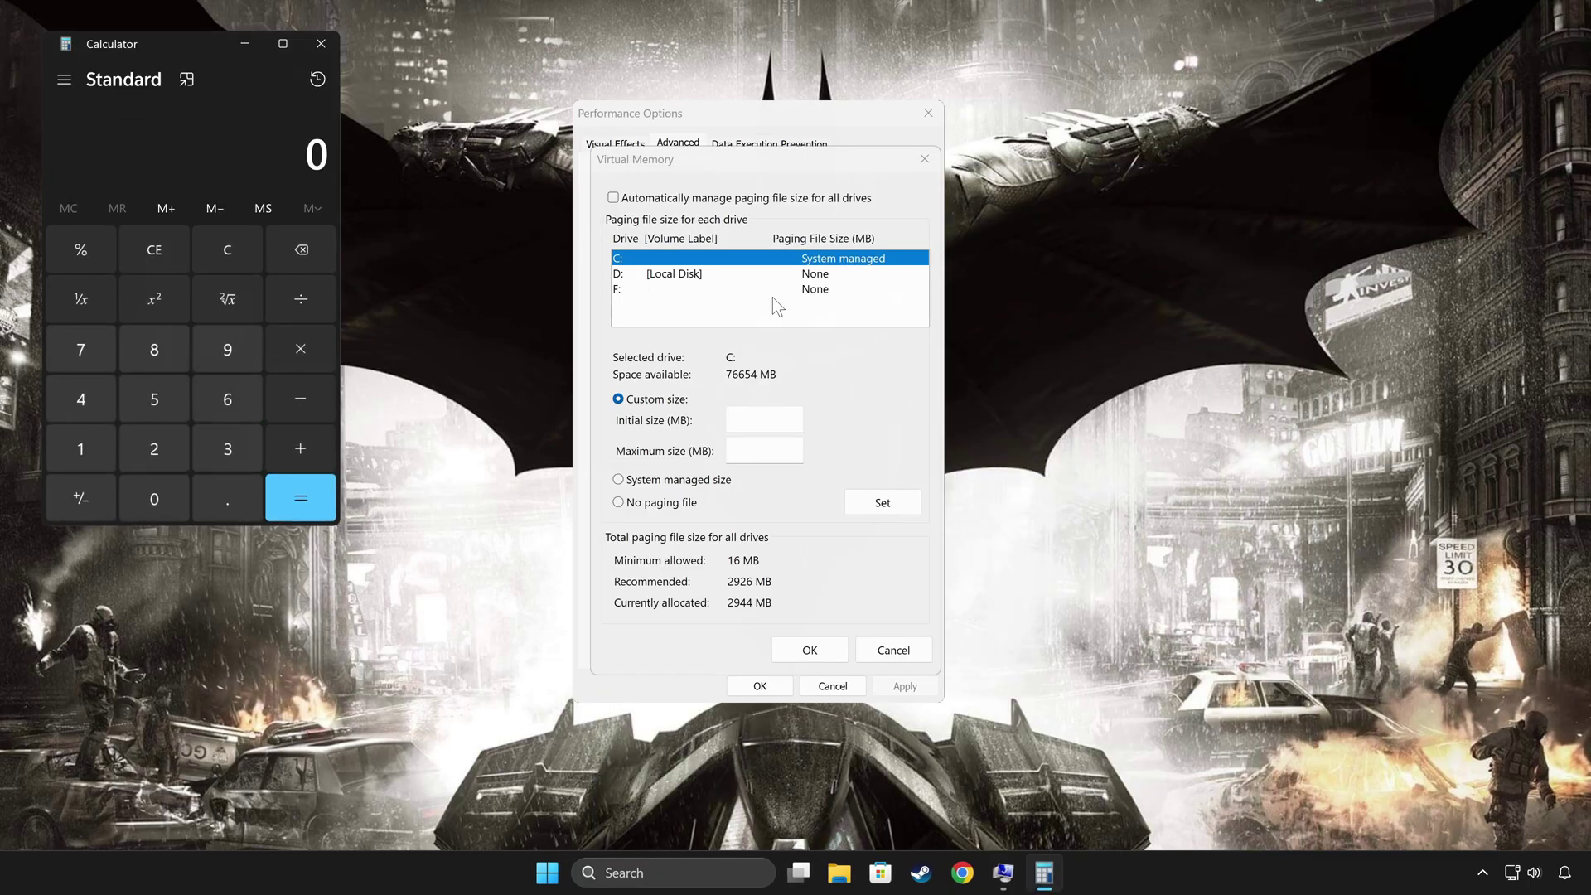
left_click_drag(177, 59, 414, 177)
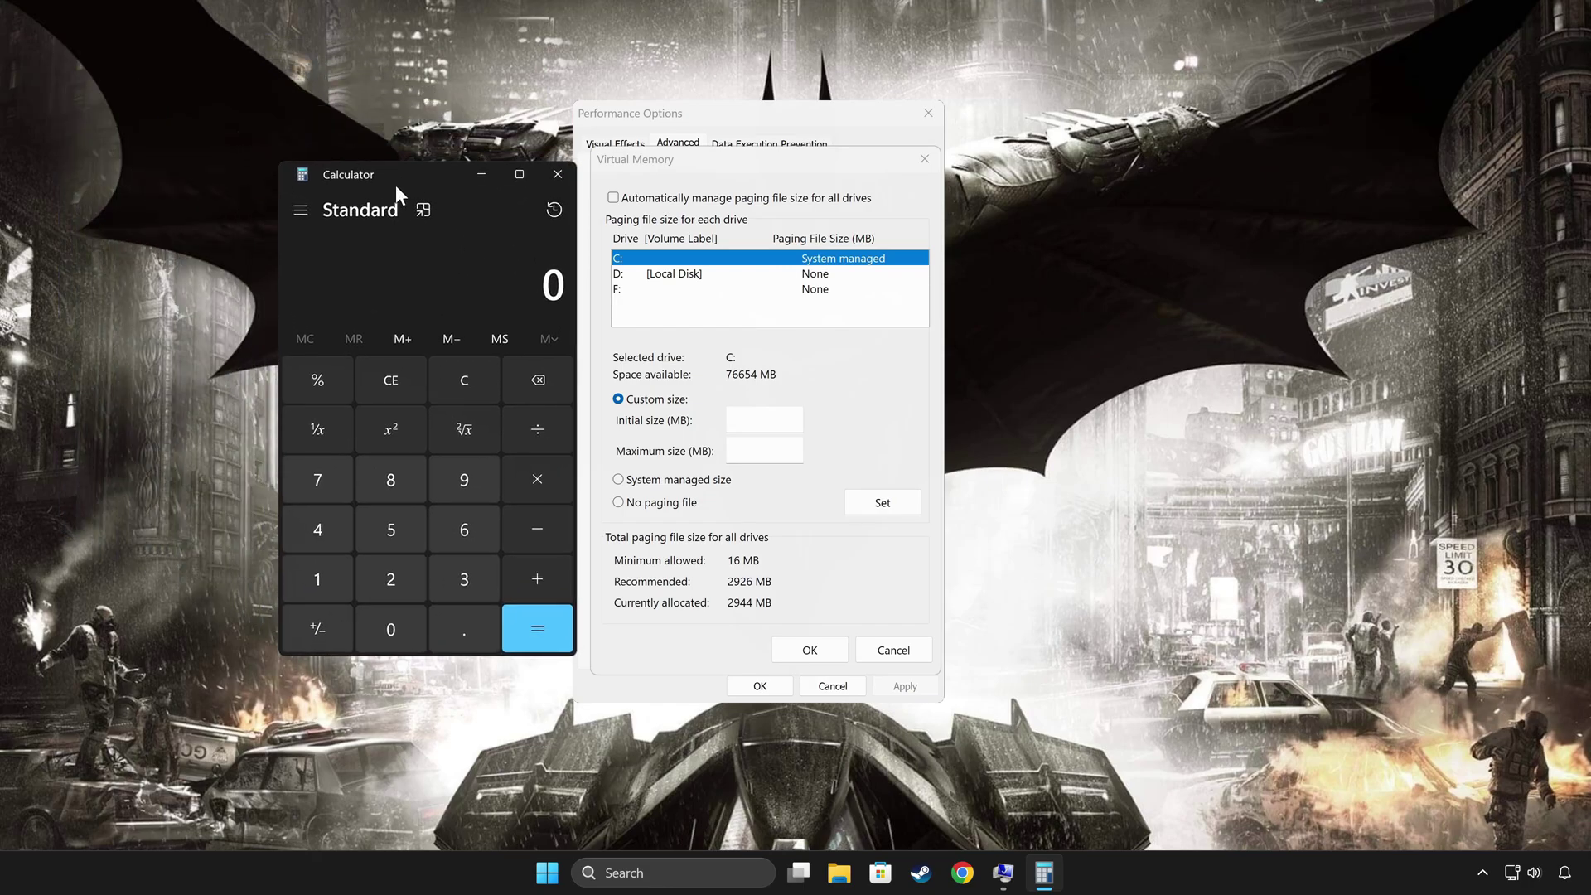
- Convert the installed RAM to megabytes by calculating 16 × 1024
left_click(322, 574)
left_click(465, 533)
left_click(524, 485)
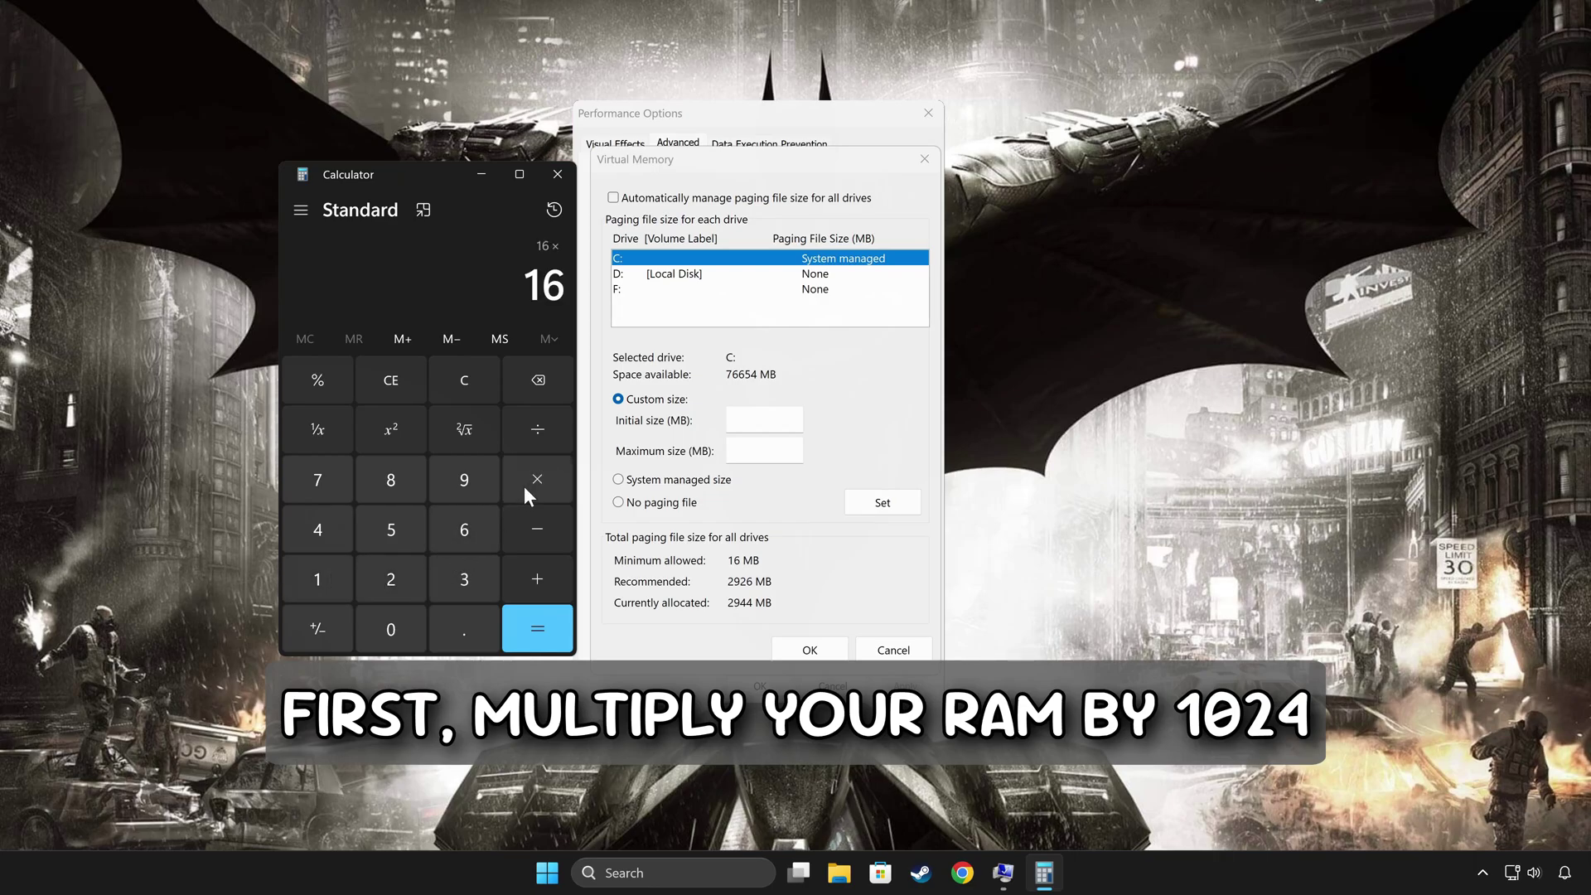
left_click(305, 584)
left_click(393, 623)
left_click(391, 583)
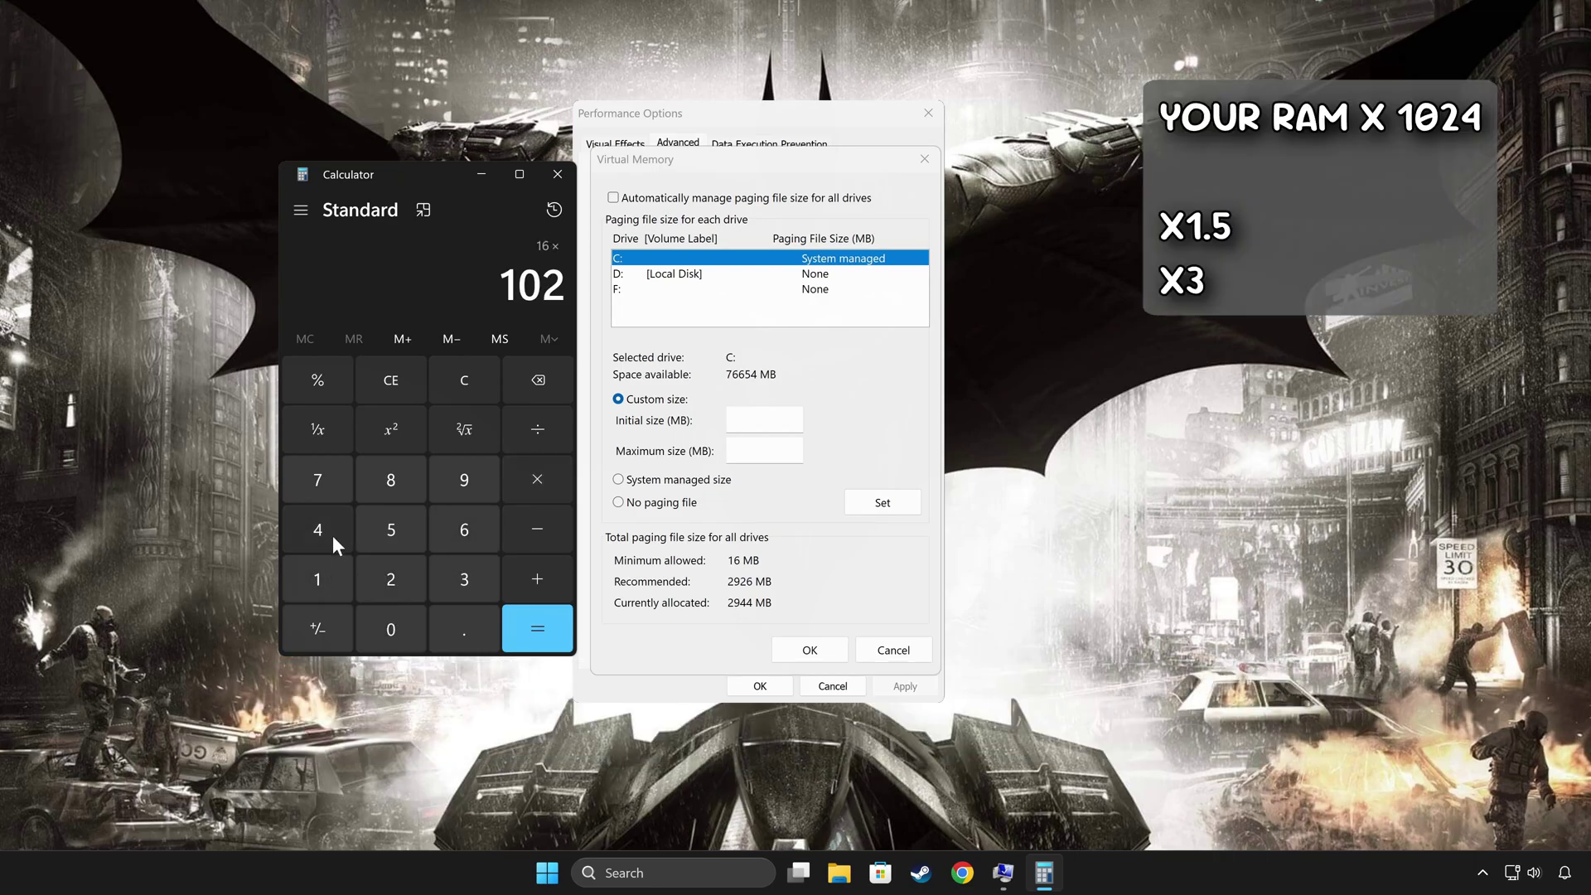
left_click(328, 532)
left_click(534, 629)
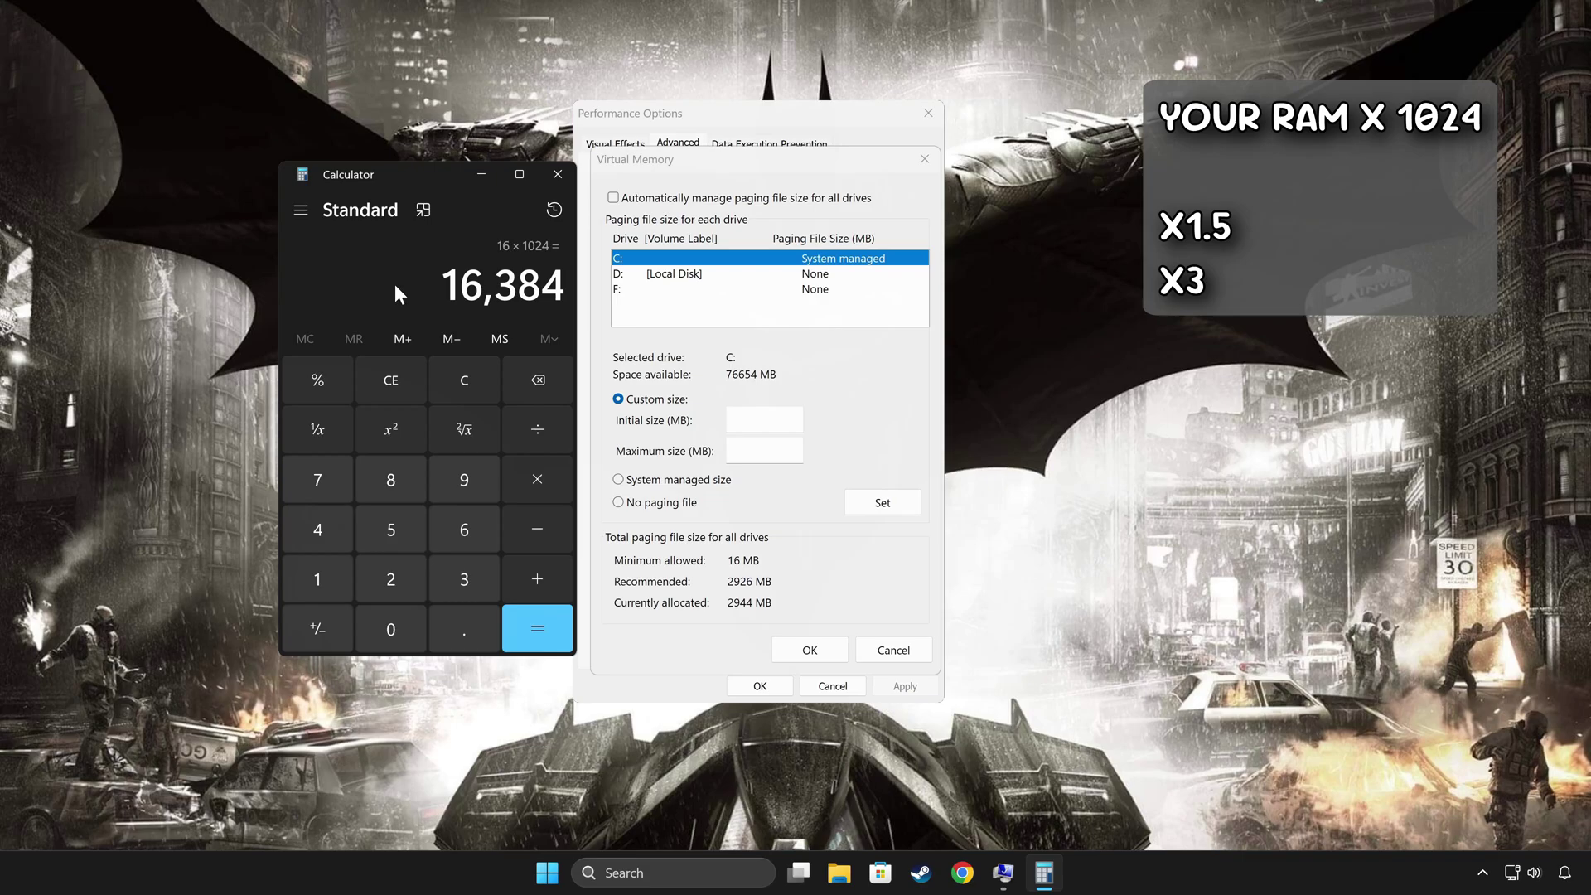
- Calculate 16384 × 1.5 and enter 24576 MB as the initial size of the C: drive's paging file
left_click(450, 379)
left_click(318, 582)
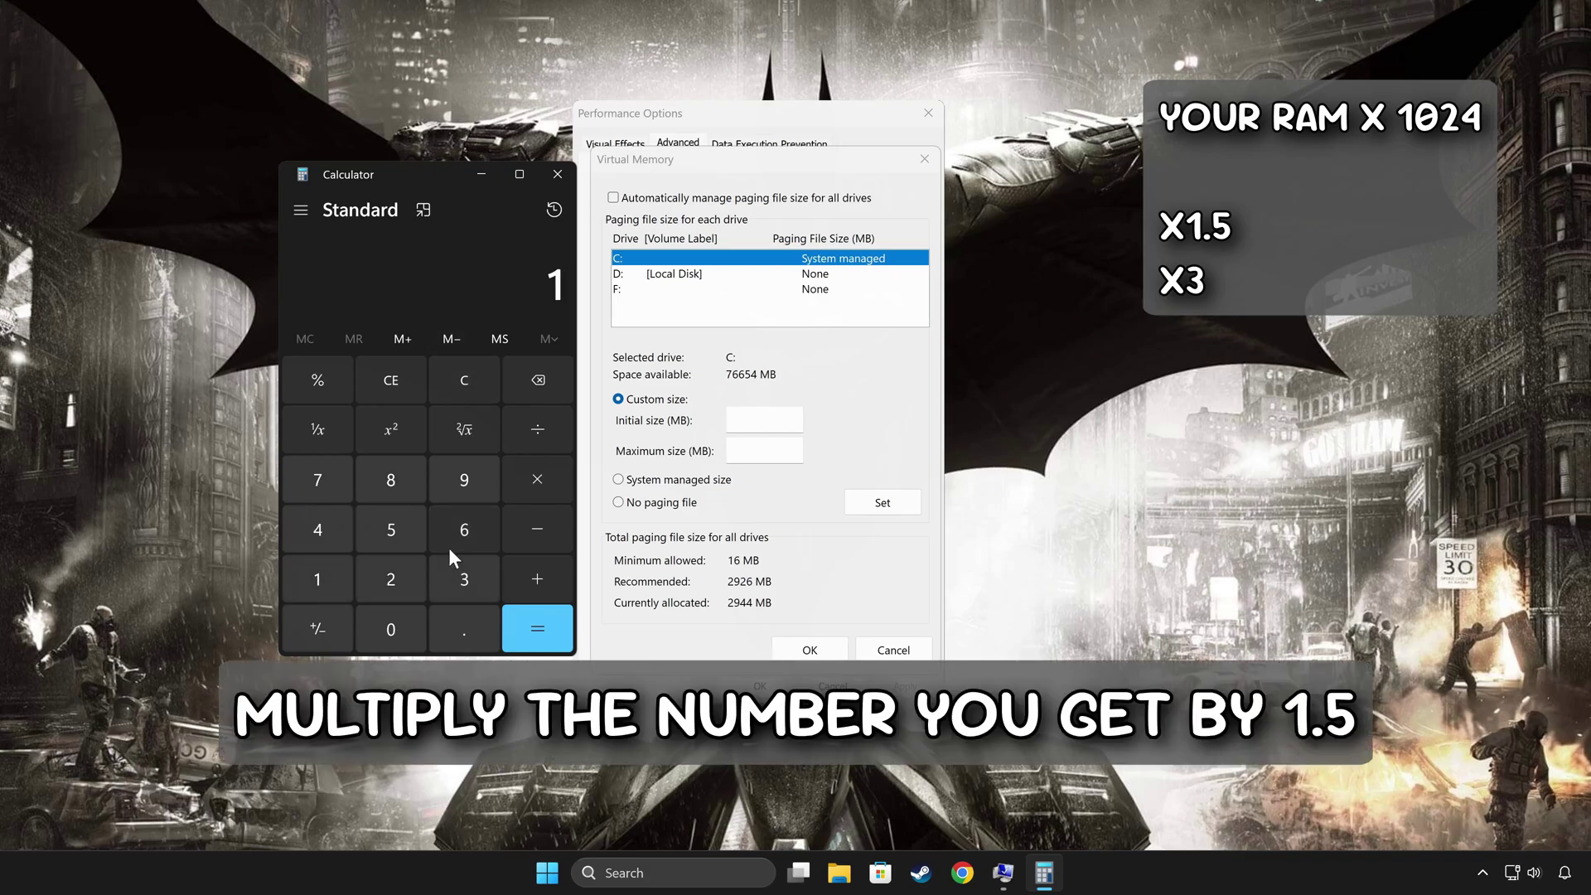
left_click(459, 535)
left_click(461, 572)
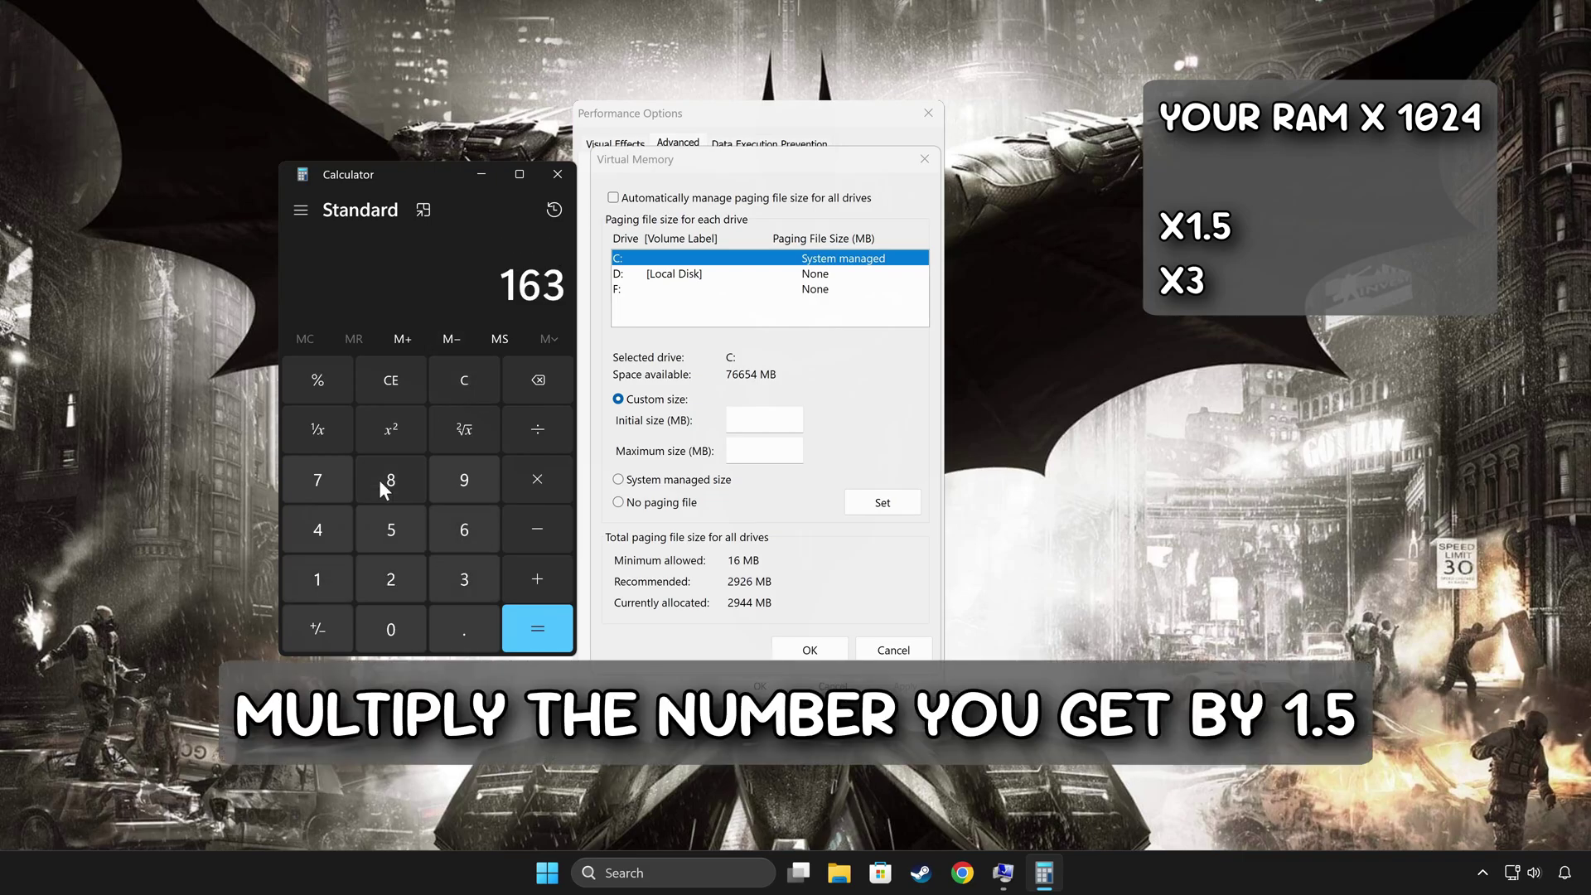
left_click(381, 481)
left_click(334, 528)
left_click(535, 485)
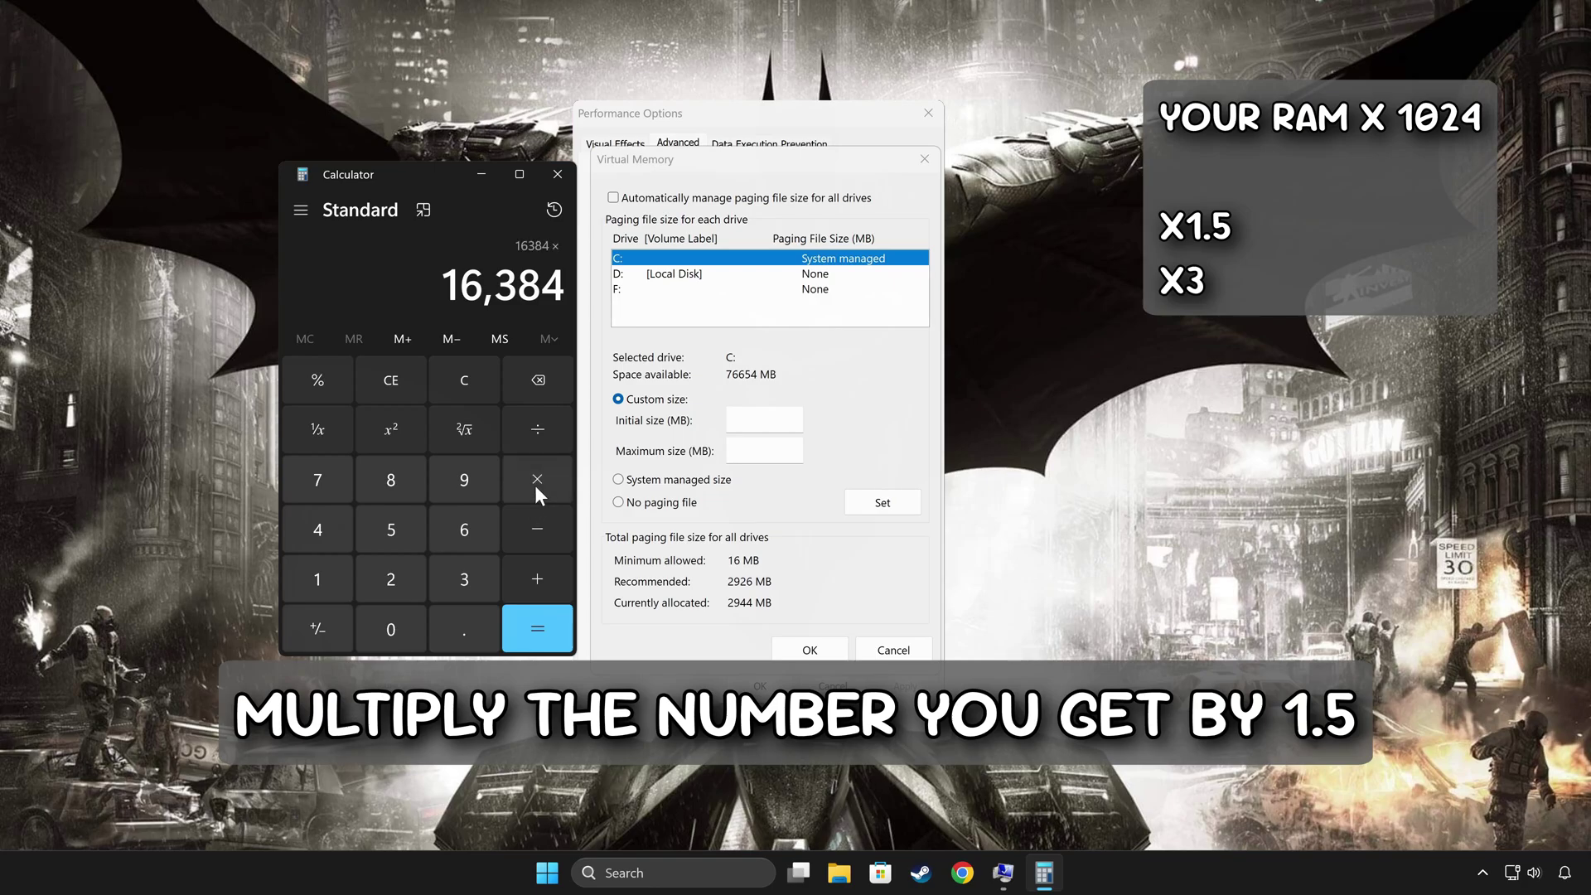
left_click(339, 582)
left_click(458, 620)
left_click(401, 528)
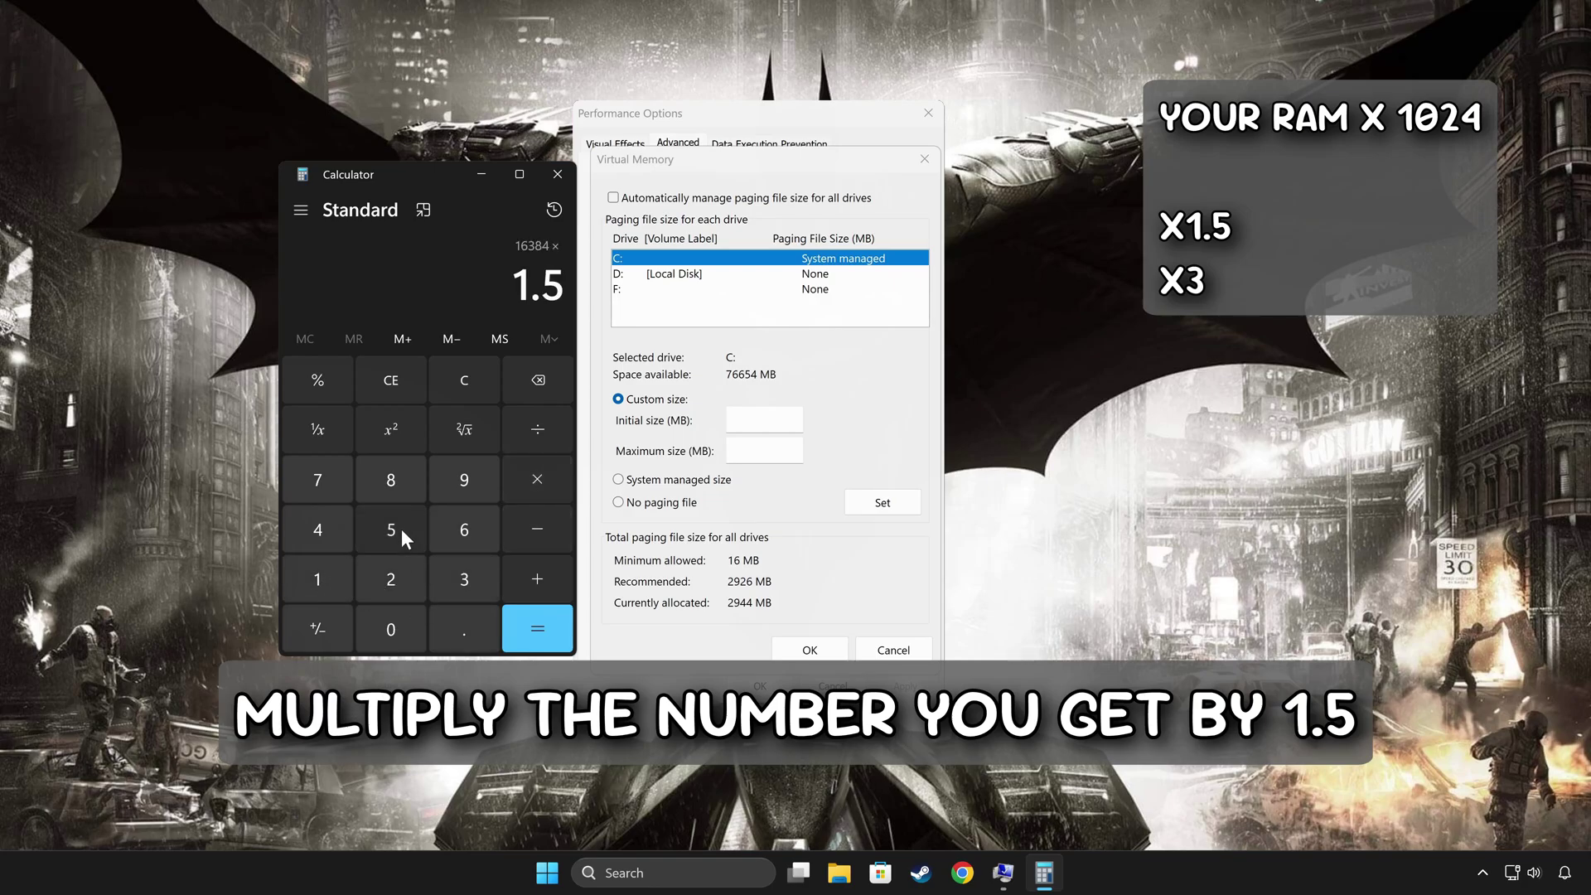
left_click(543, 633)
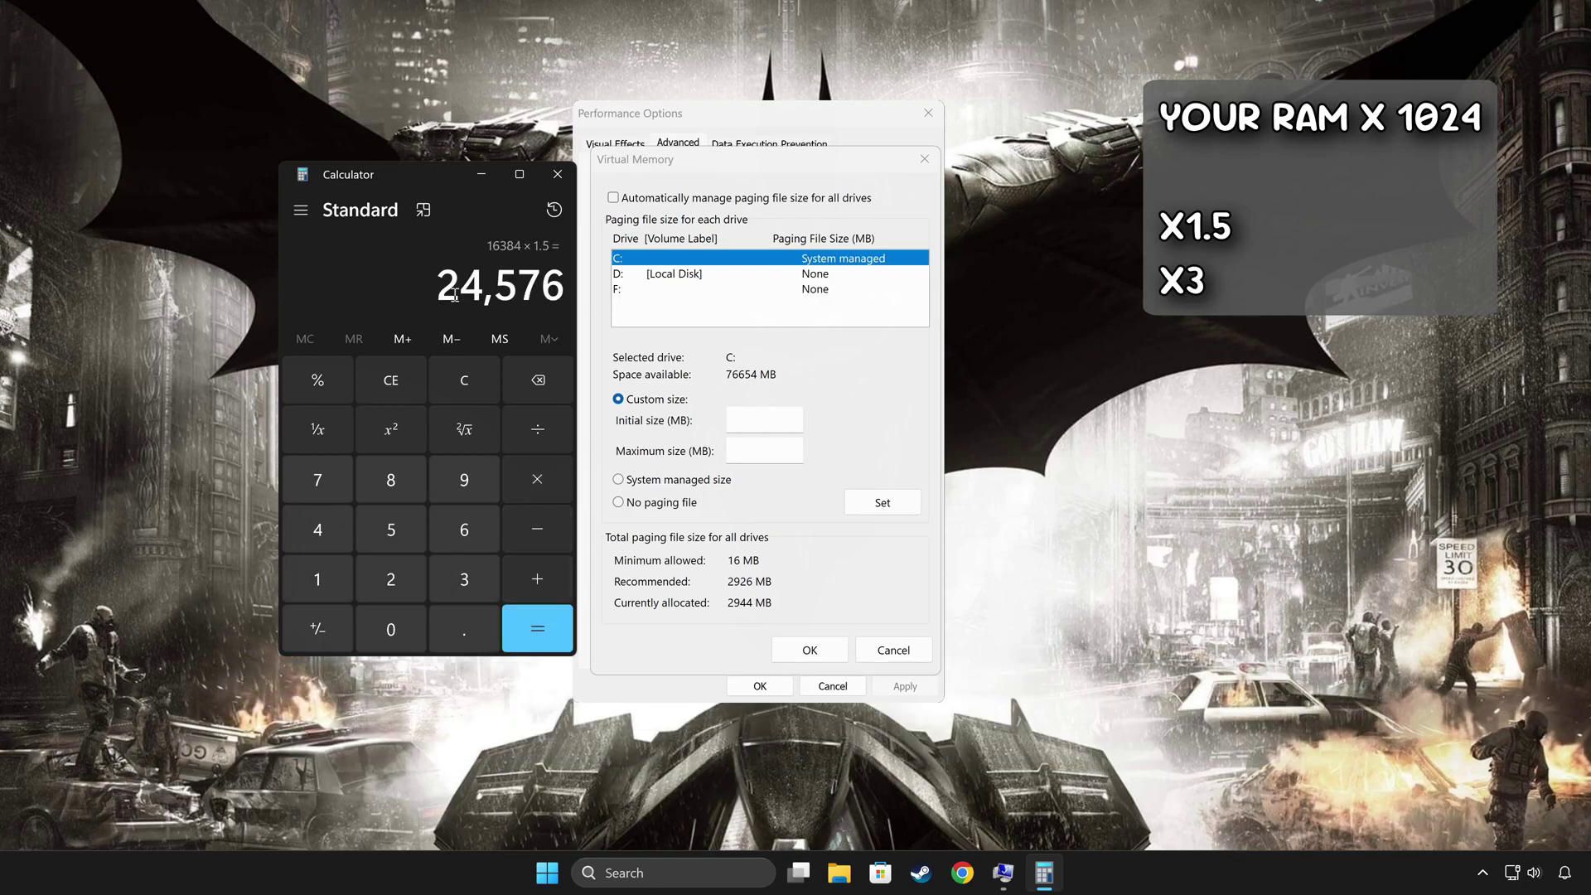
left_click(760, 422)
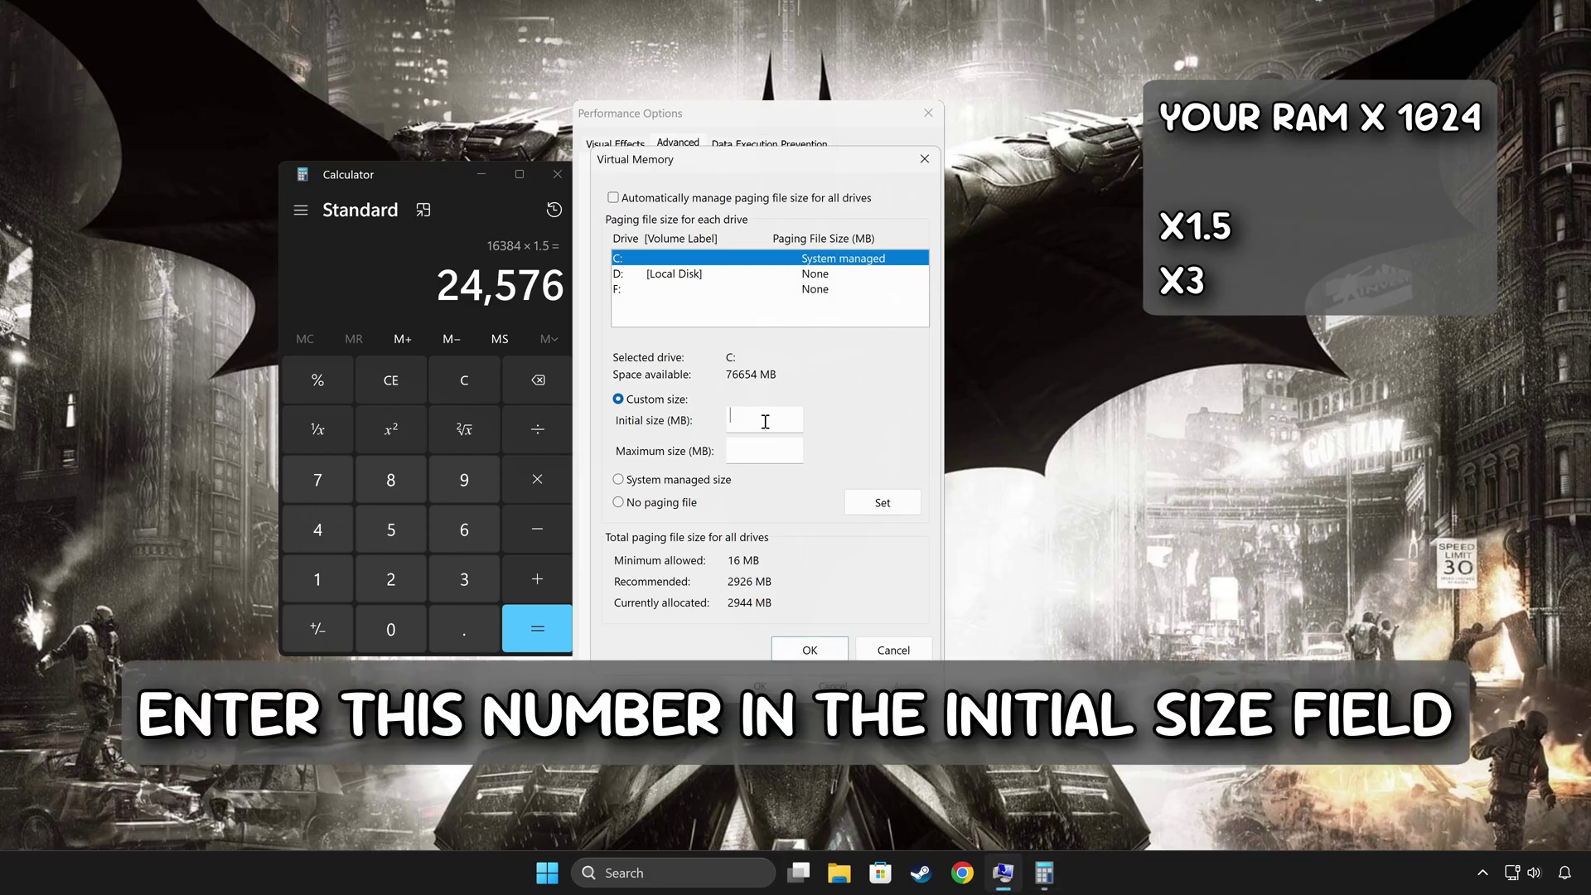
type("24576")
- Clear the calculator and calculate 16384 × 3 for the paging file's maximum size
left_click(444, 295)
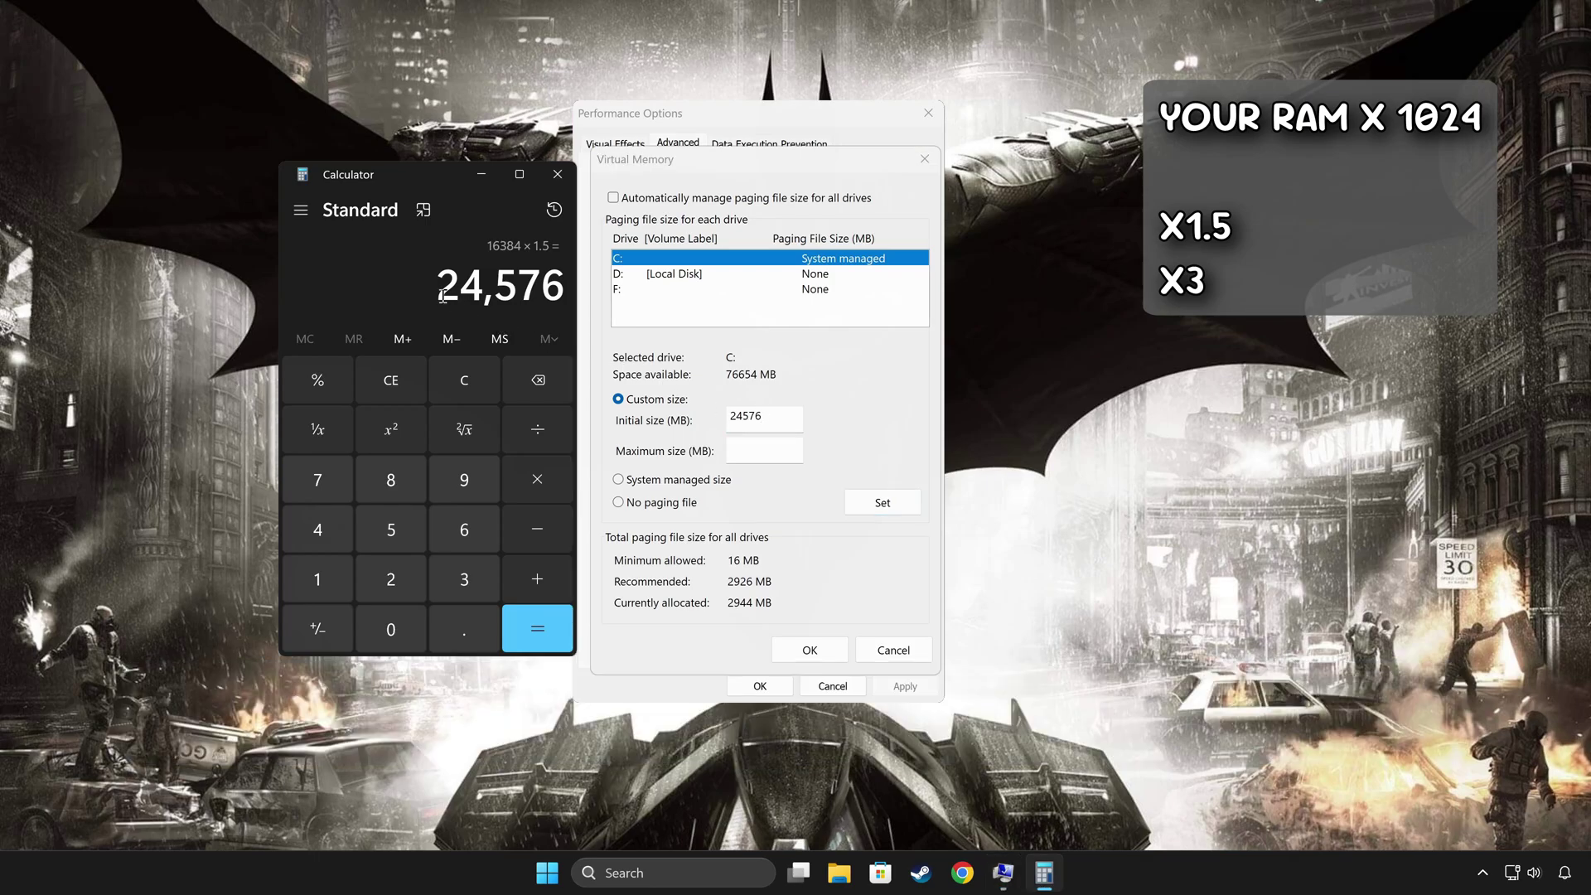
left_click(448, 377)
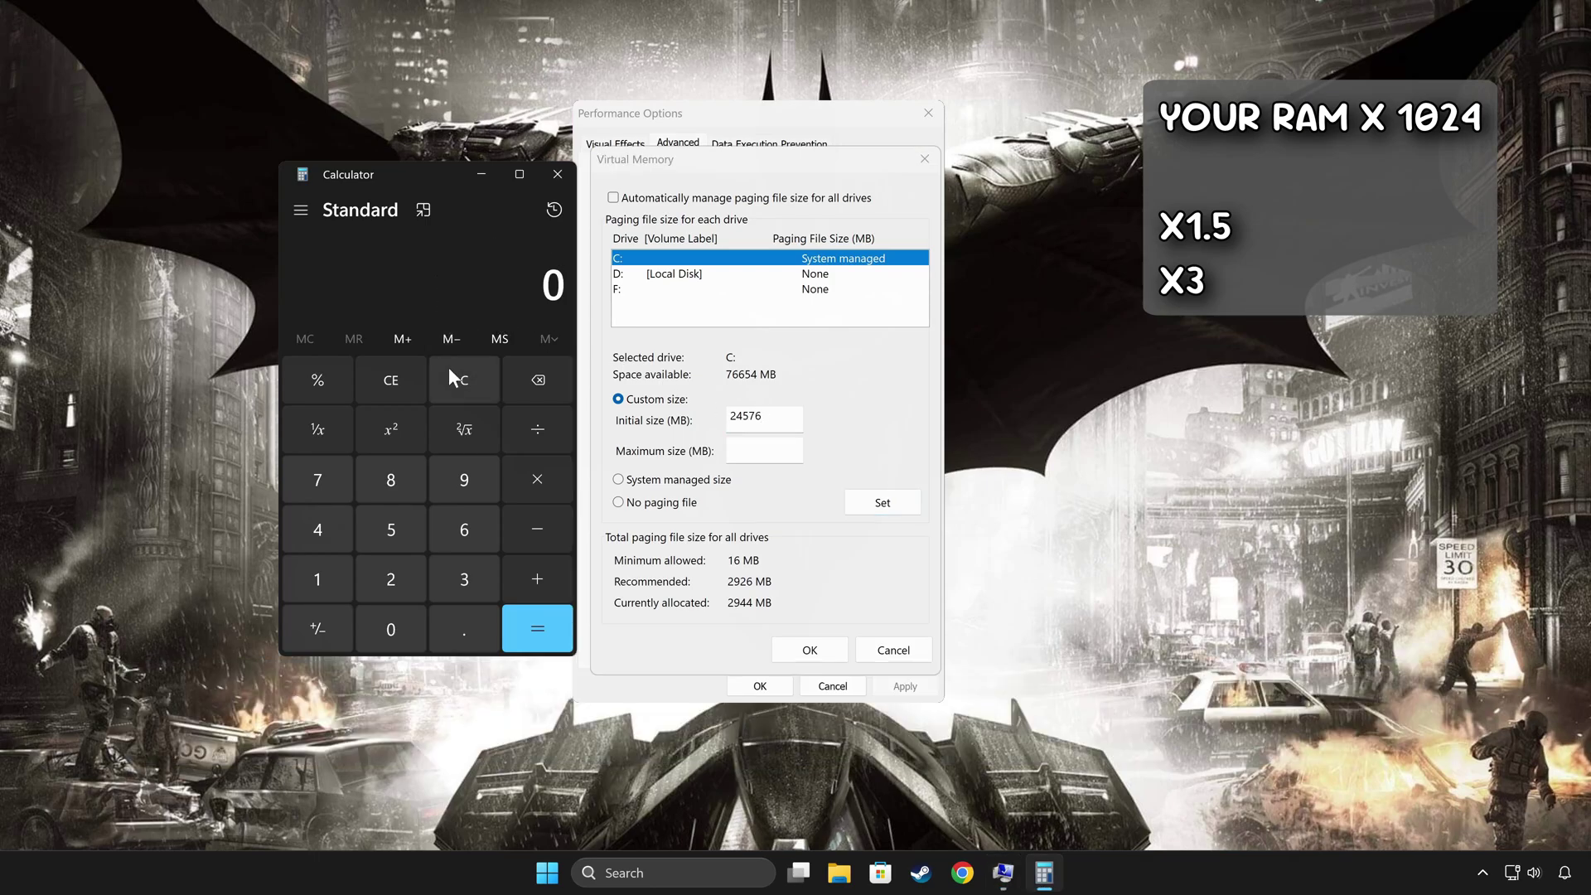
left_click(348, 576)
left_click(461, 539)
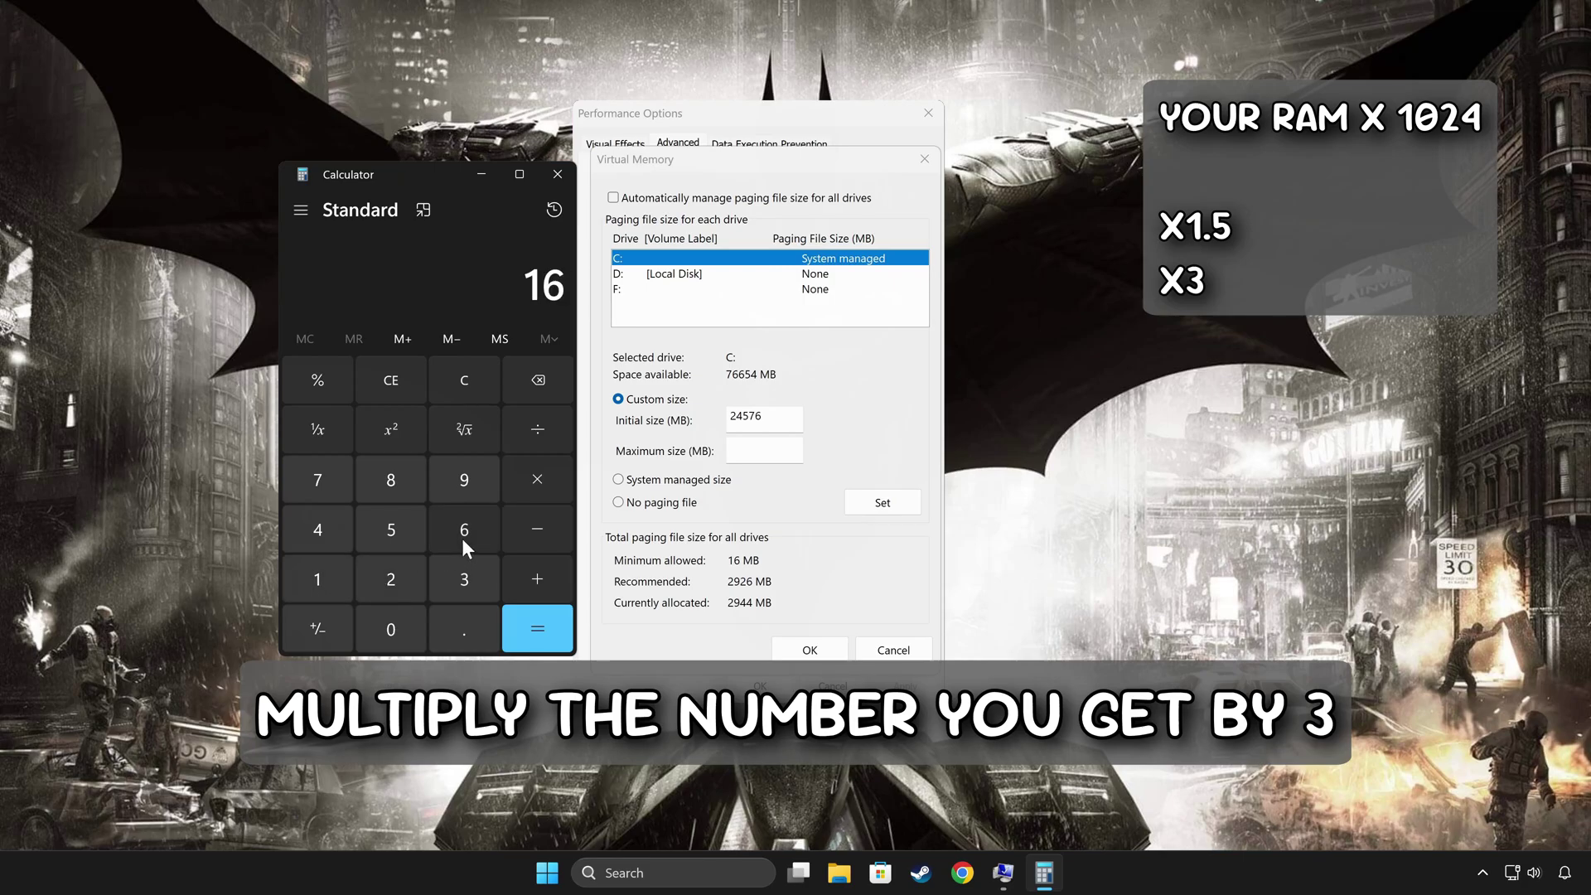
left_click(459, 572)
left_click(398, 491)
left_click(333, 520)
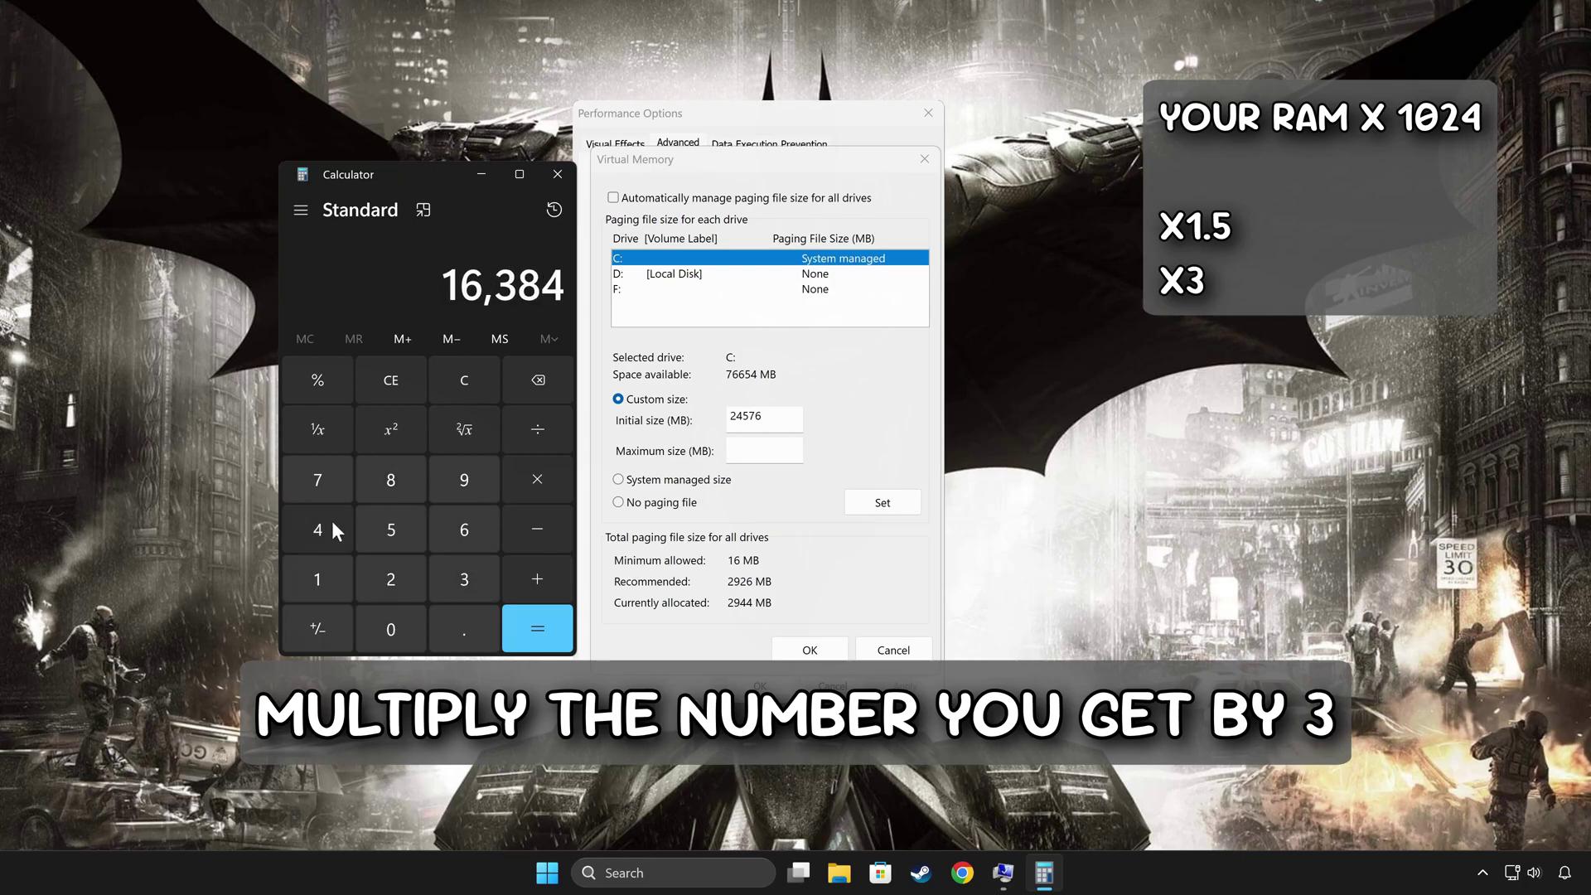
left_click(525, 485)
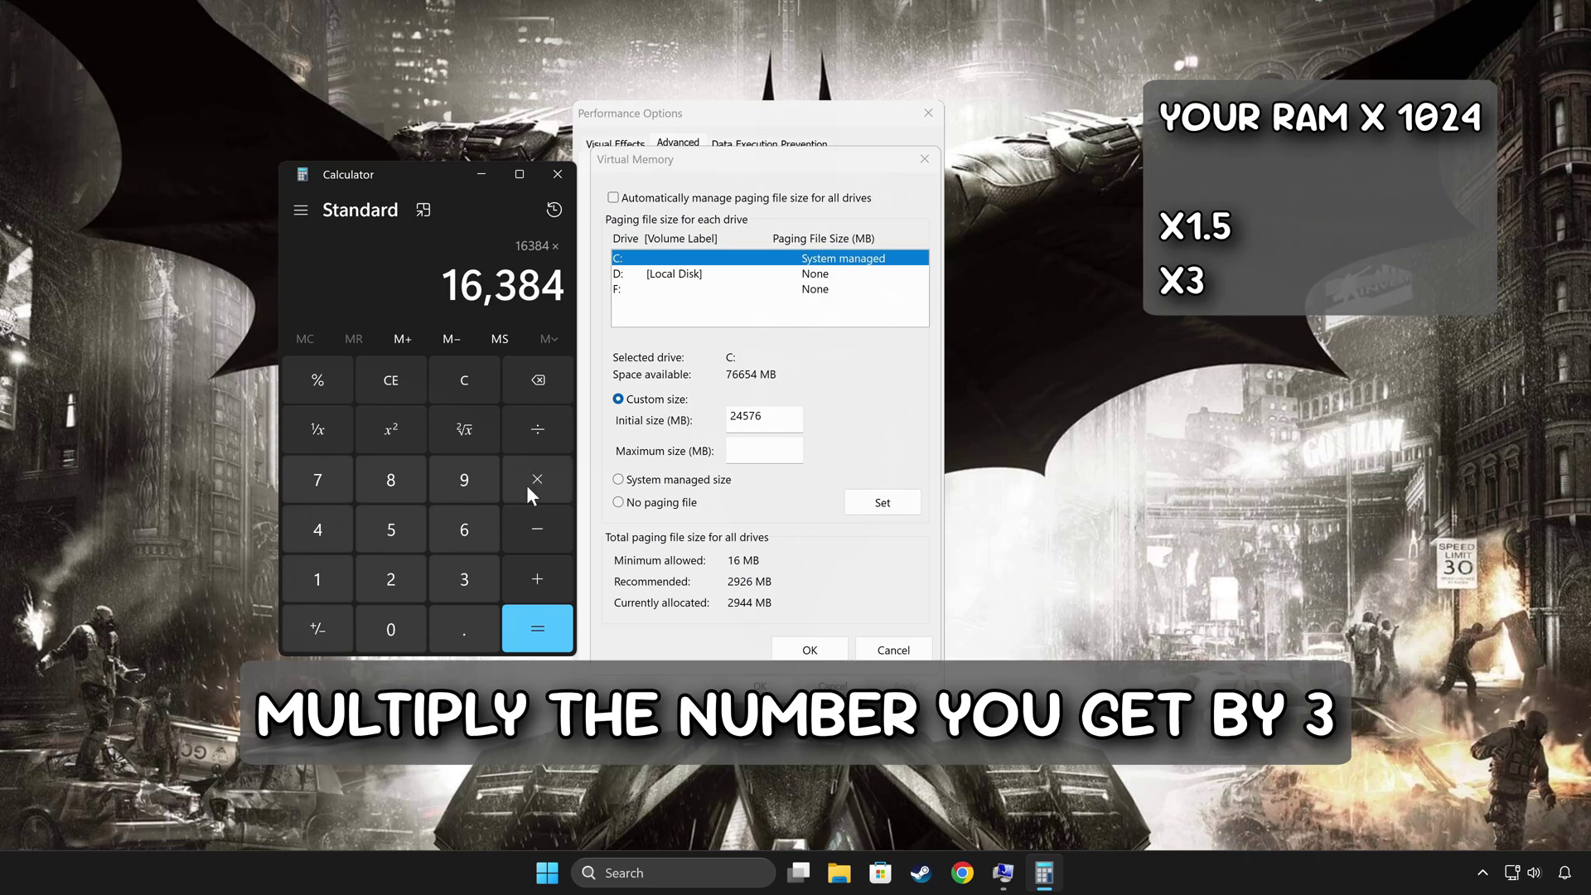
left_click(464, 580)
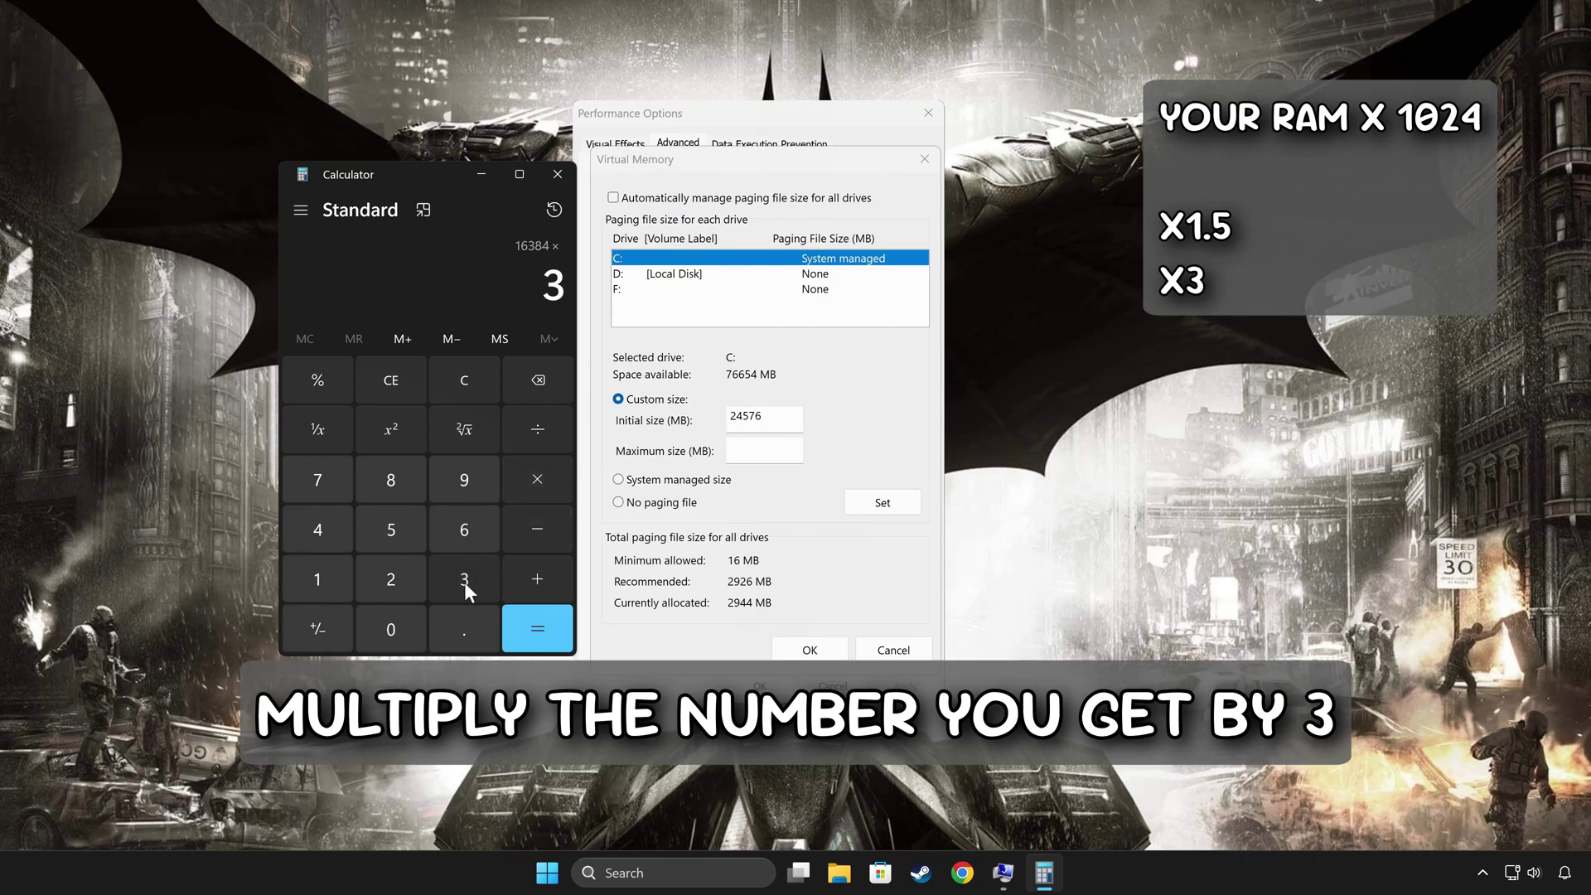
left_click(538, 634)
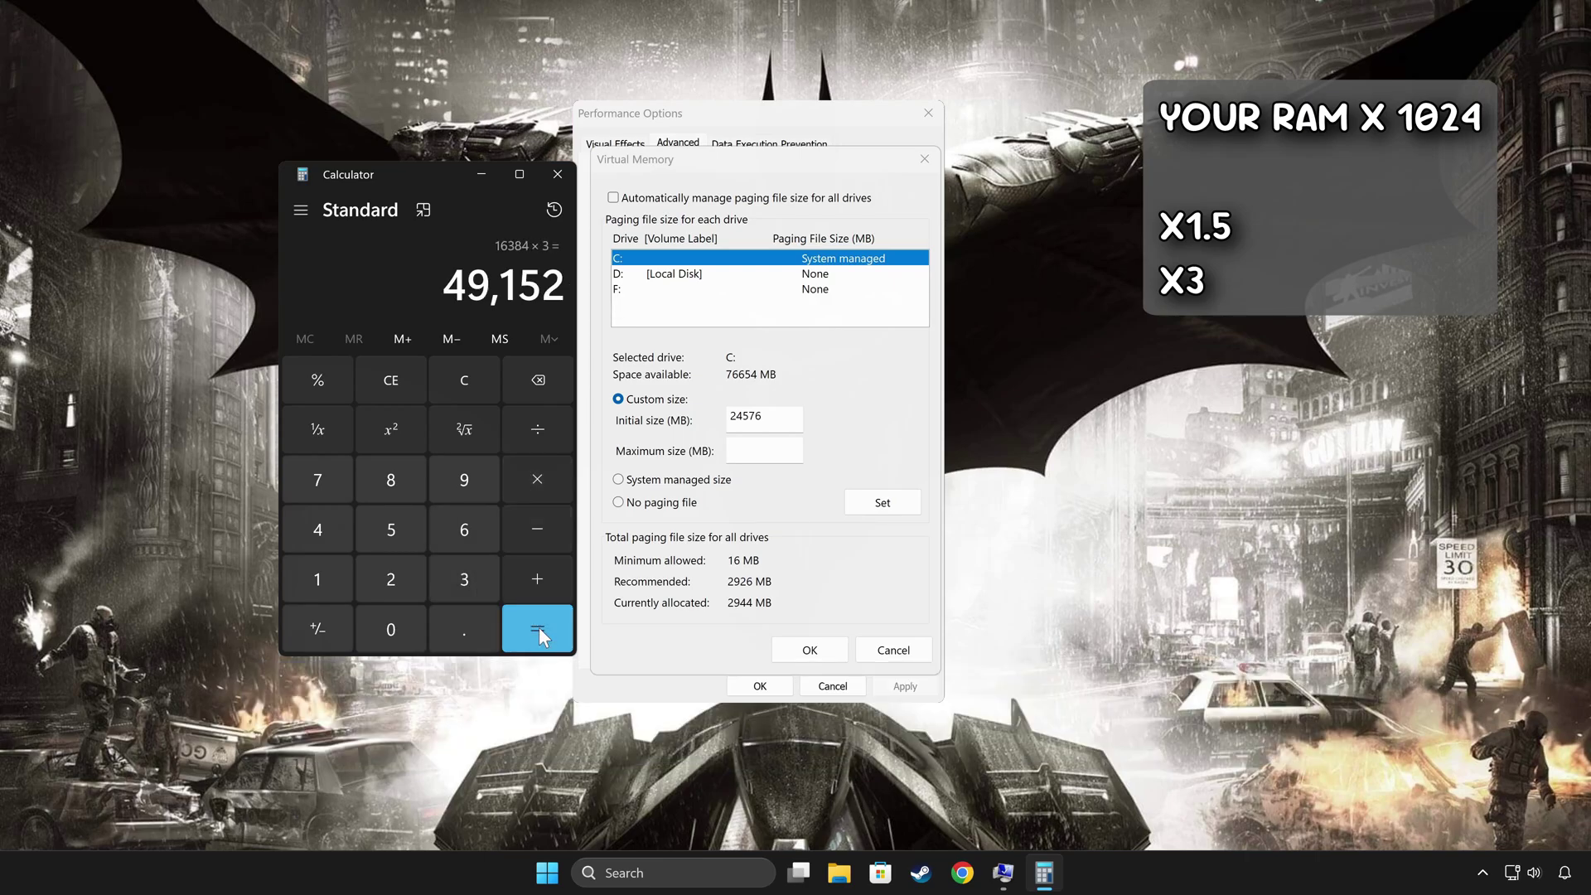
- Set the C: drive paging file's maximum size to 49152 MB, apply the custom size and confirm the open dialogs
left_click(769, 451)
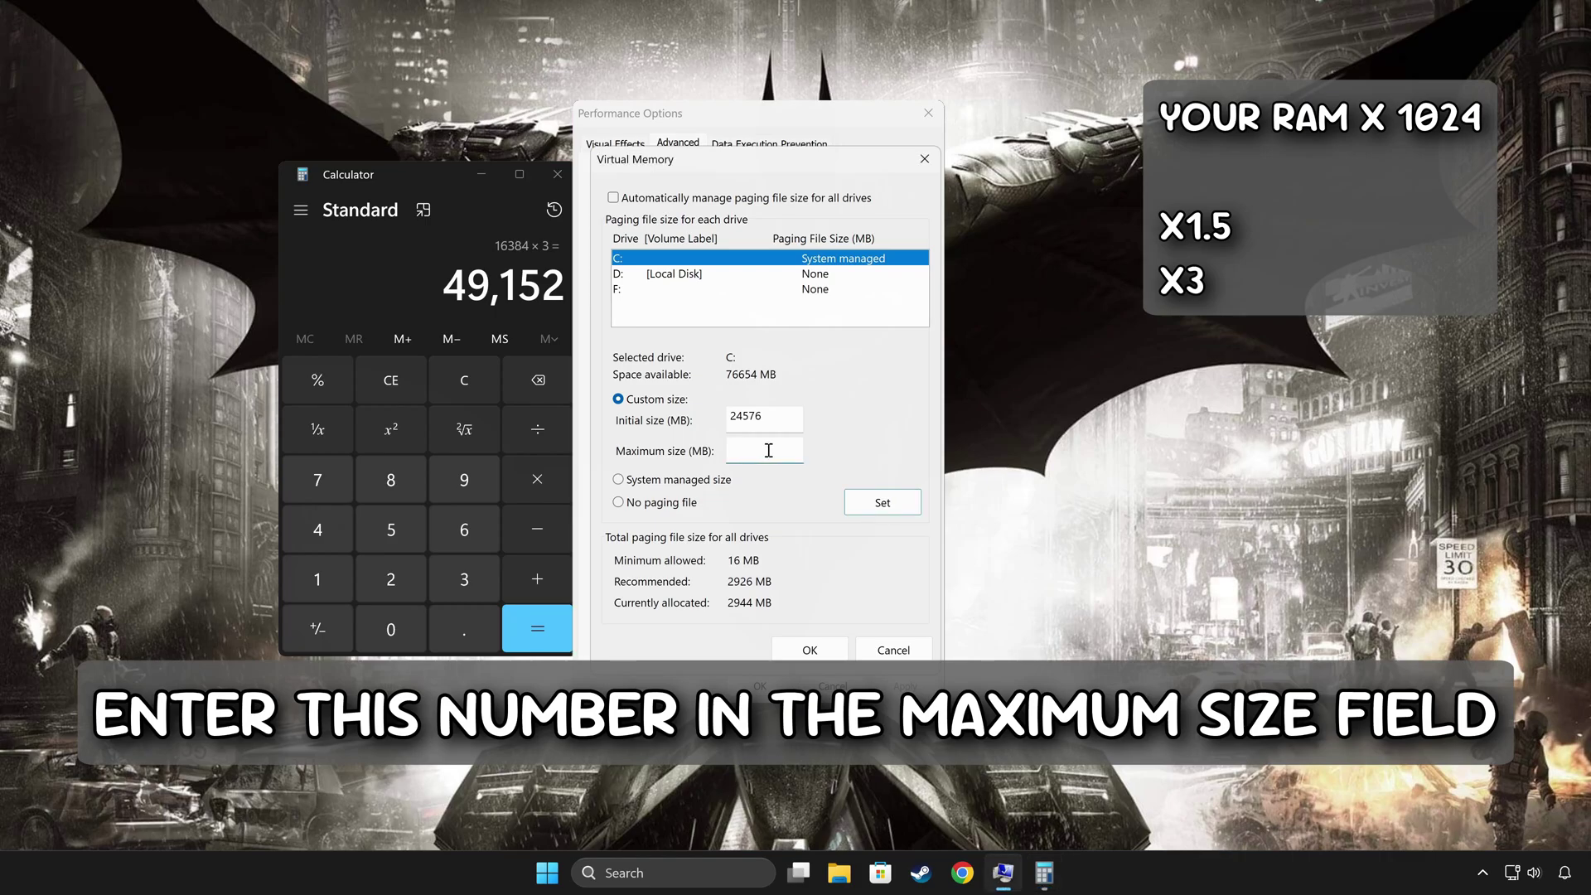
type("49152")
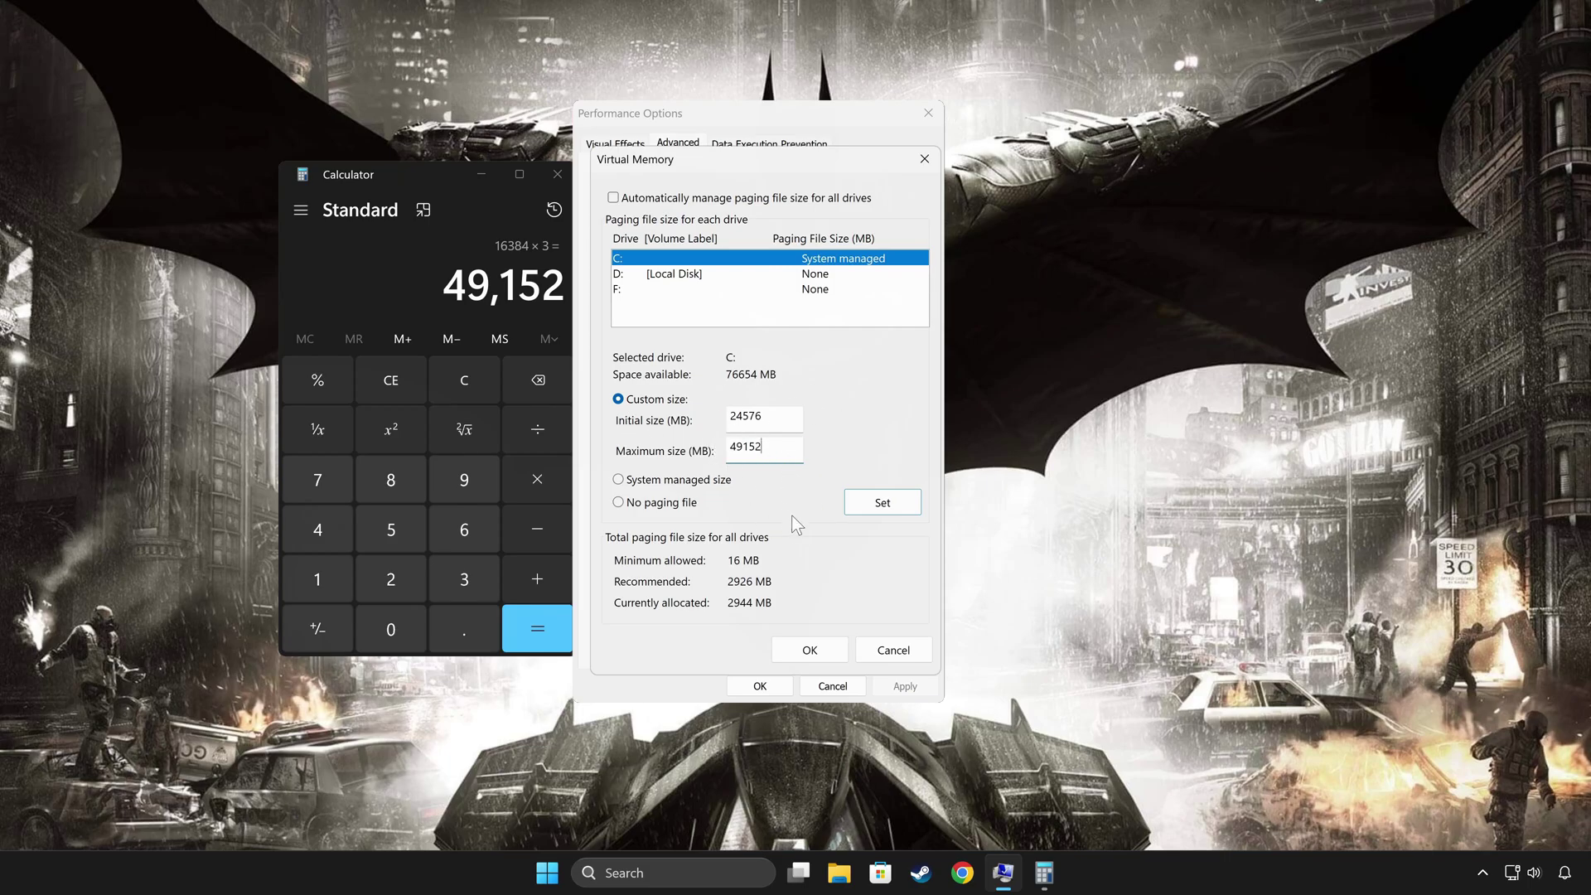
left_click(882, 502)
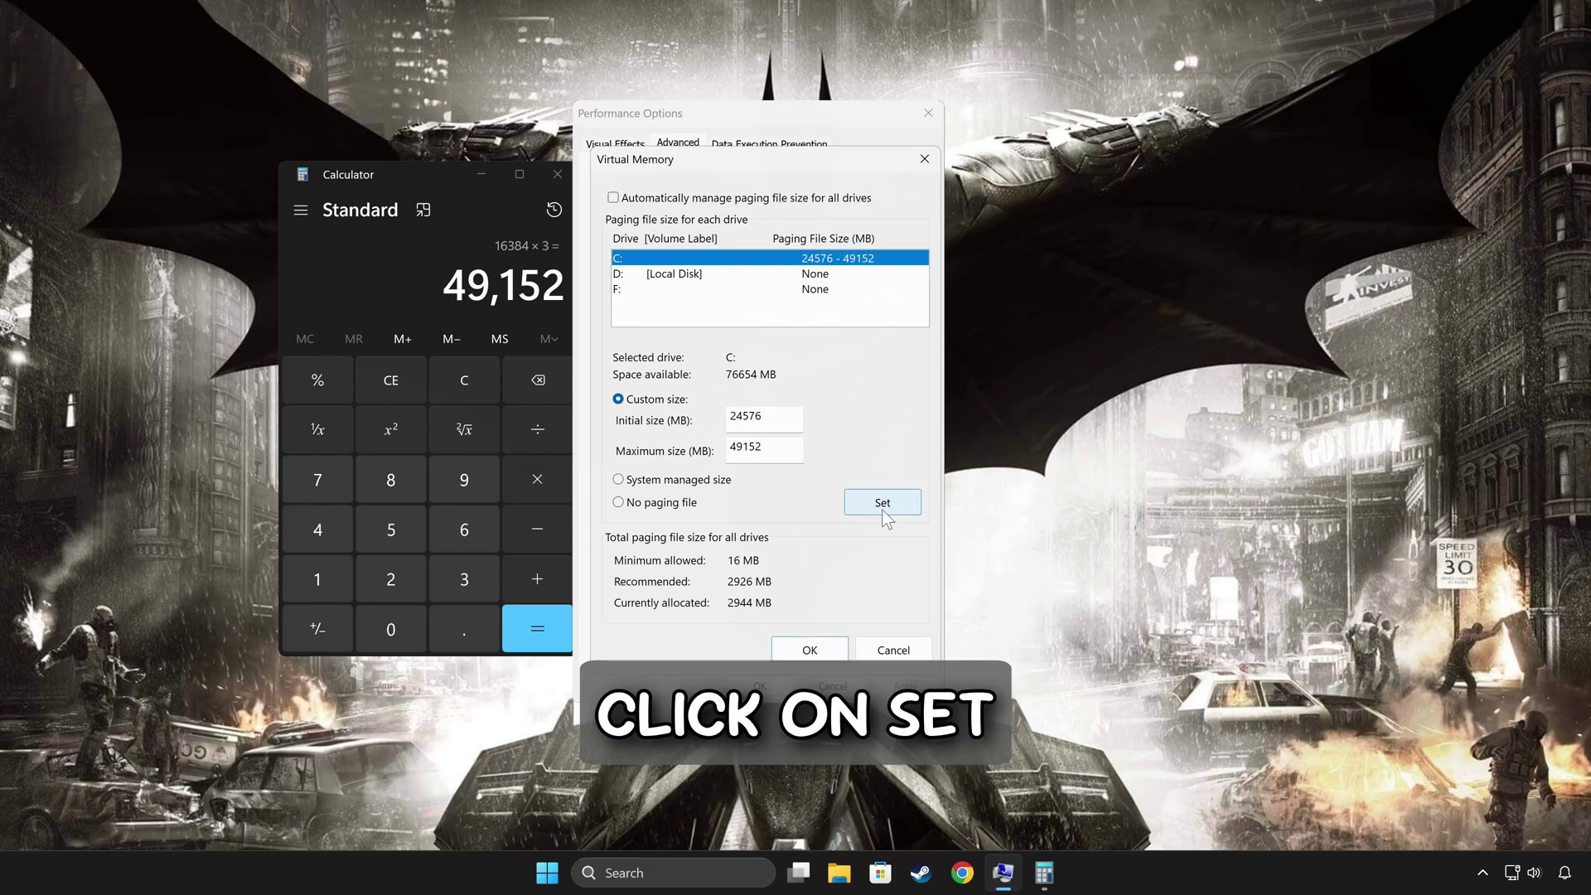
left_click(810, 651)
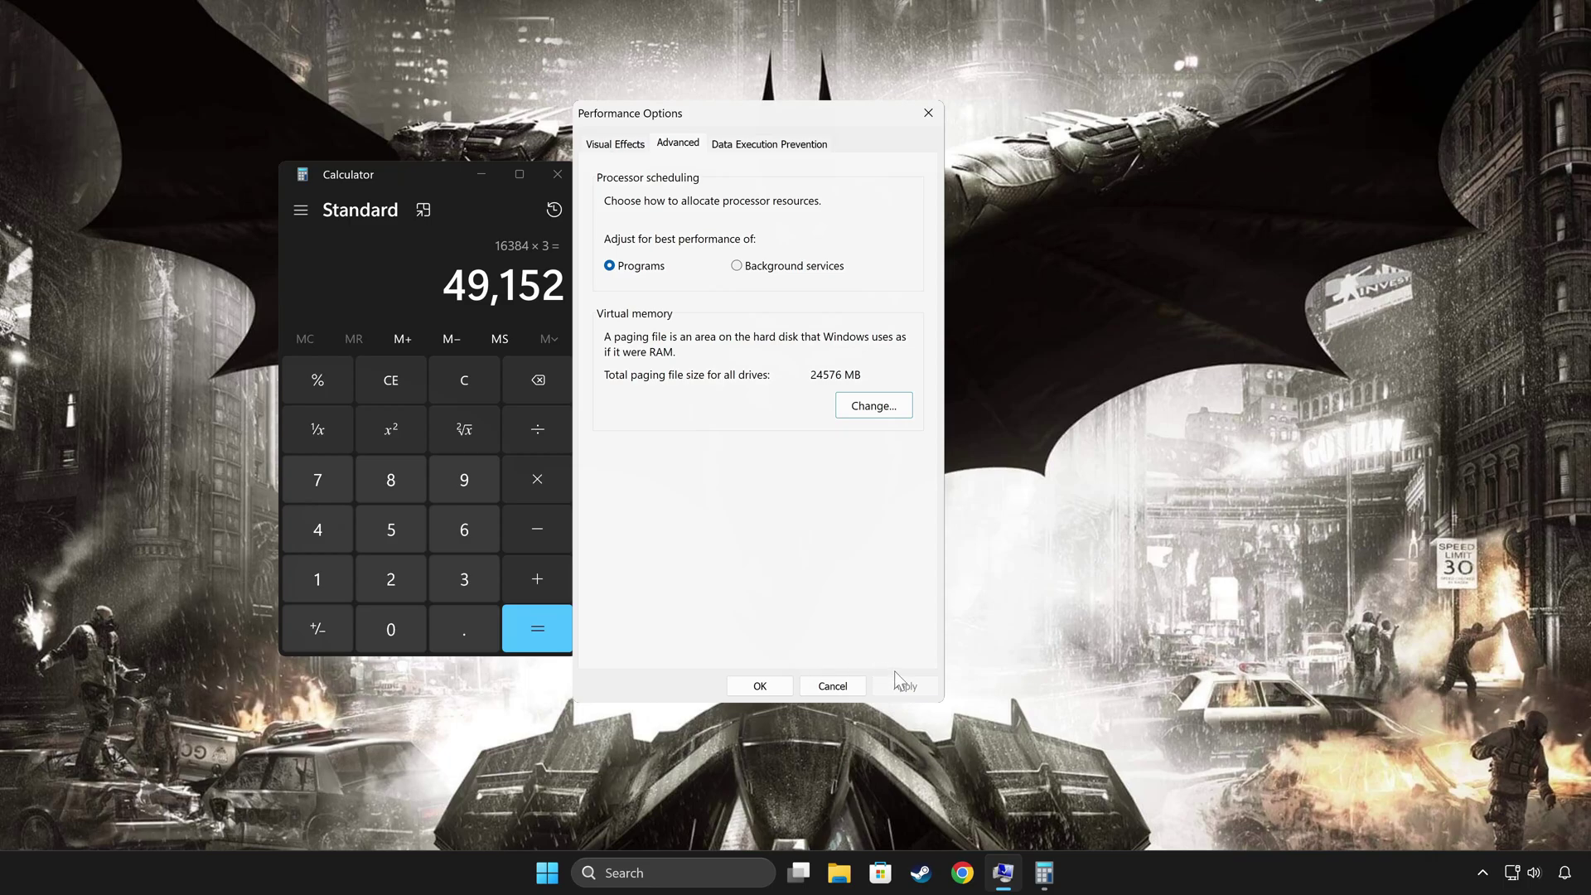
left_click(756, 687)
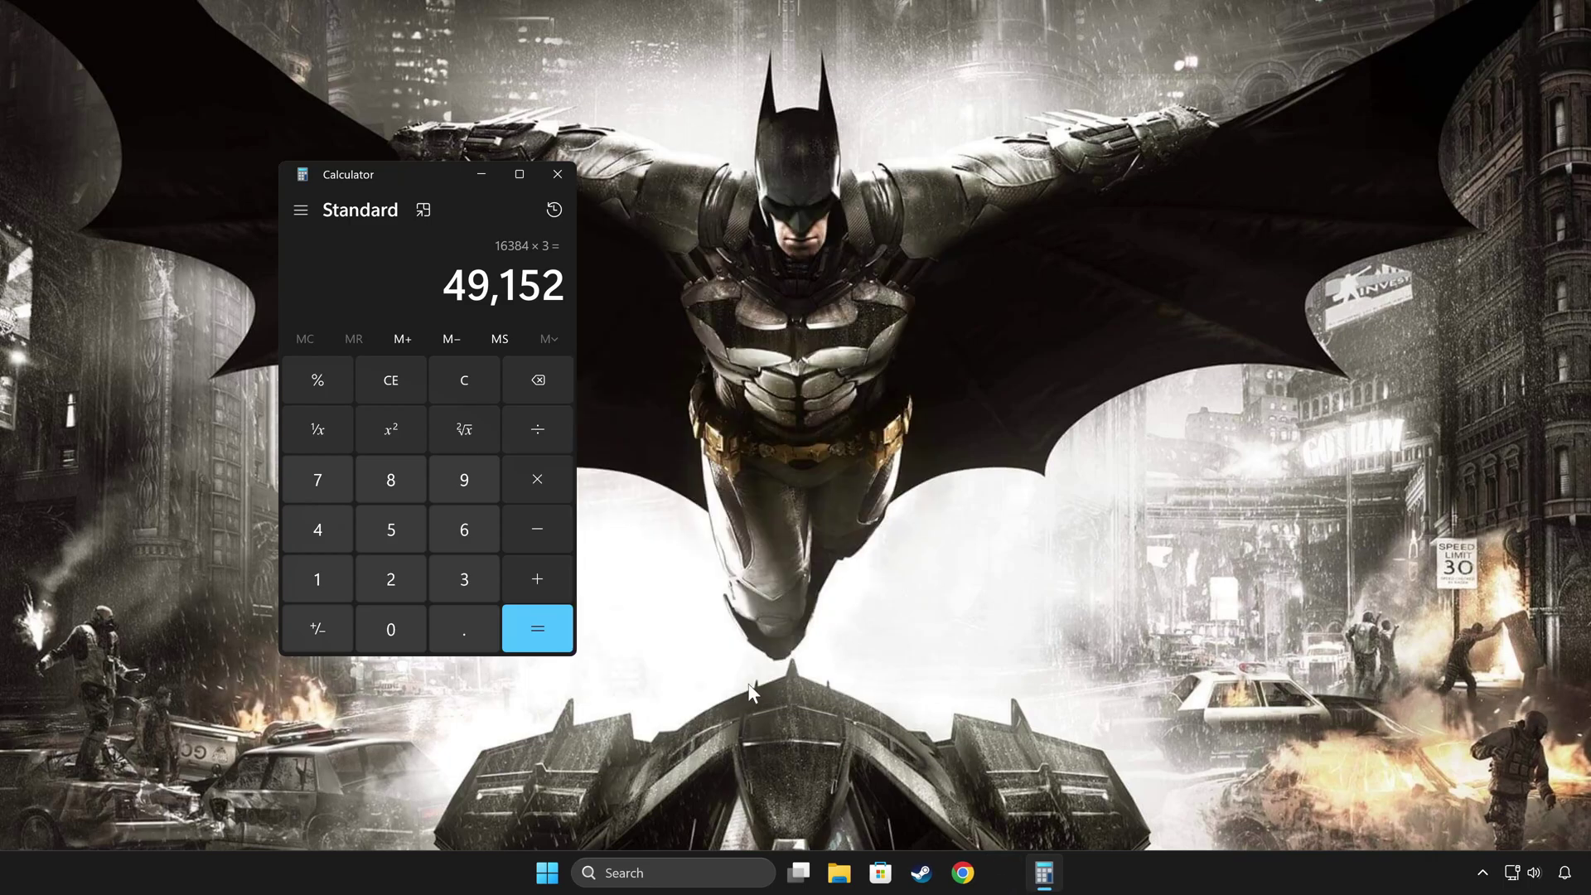
- Close Calculator and restart the computer
left_click(555, 176)
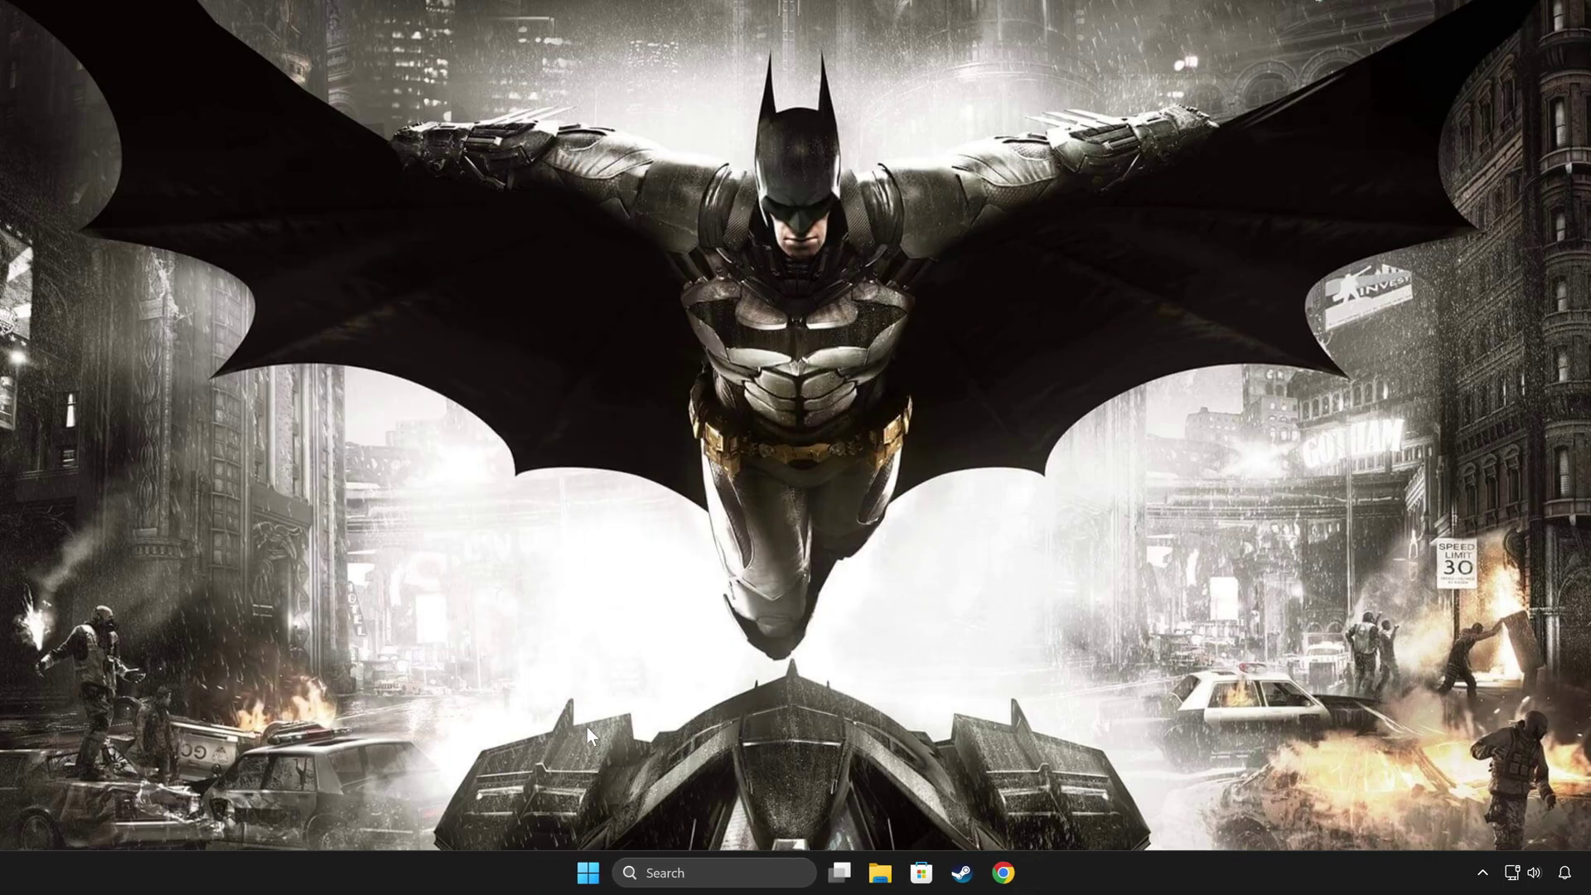
left_click(594, 878)
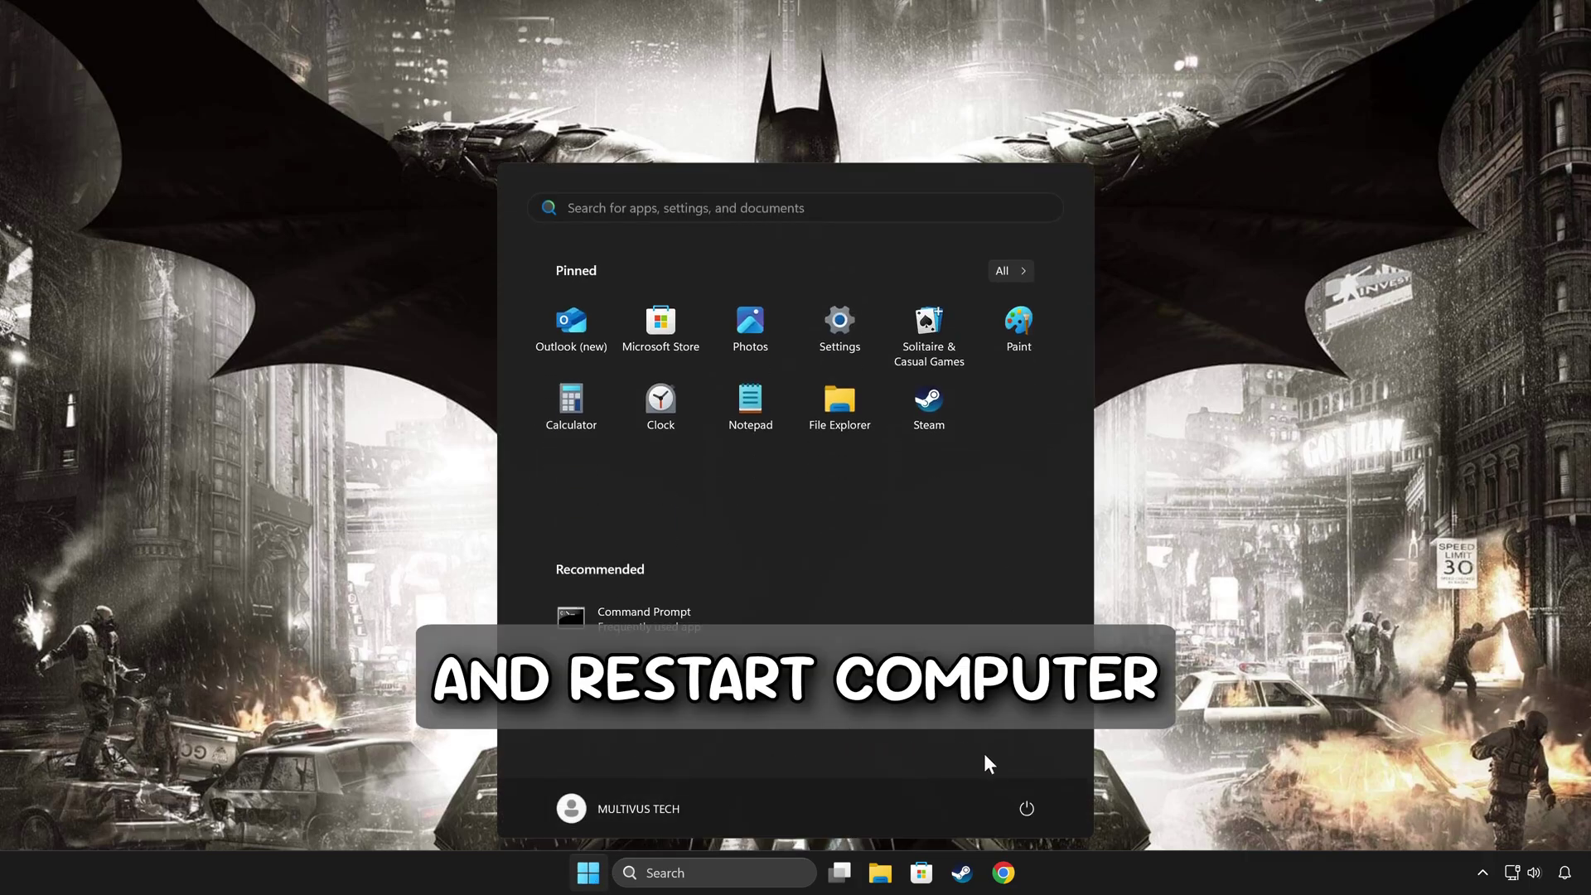
left_click(1018, 801)
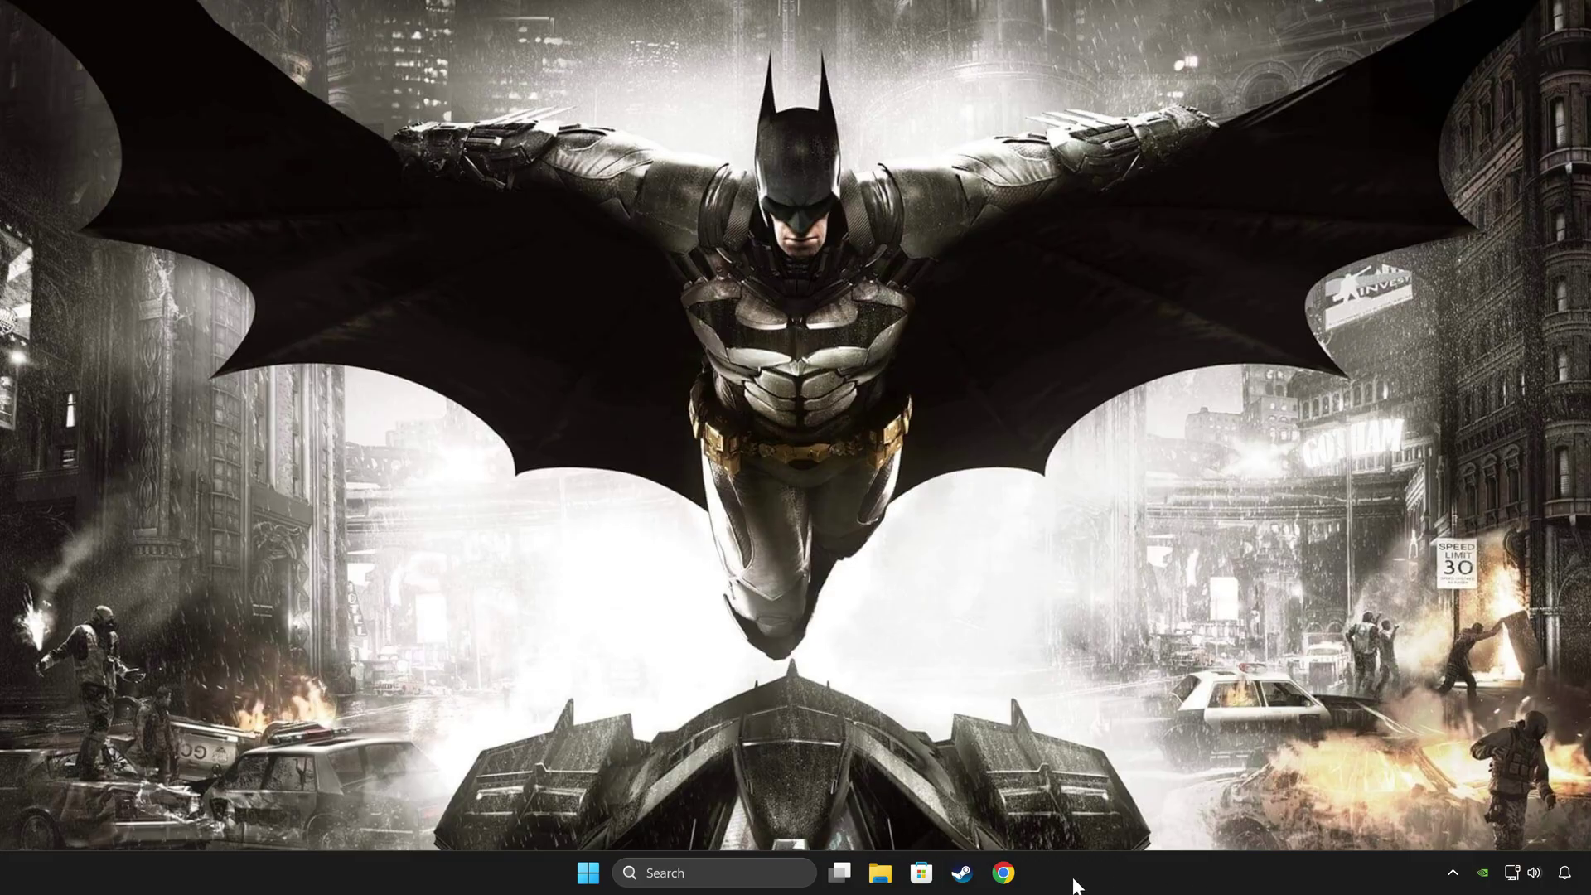
- Search Windows for "power plan", open Edit power plan and go up to the Power Options page
left_click(737, 875)
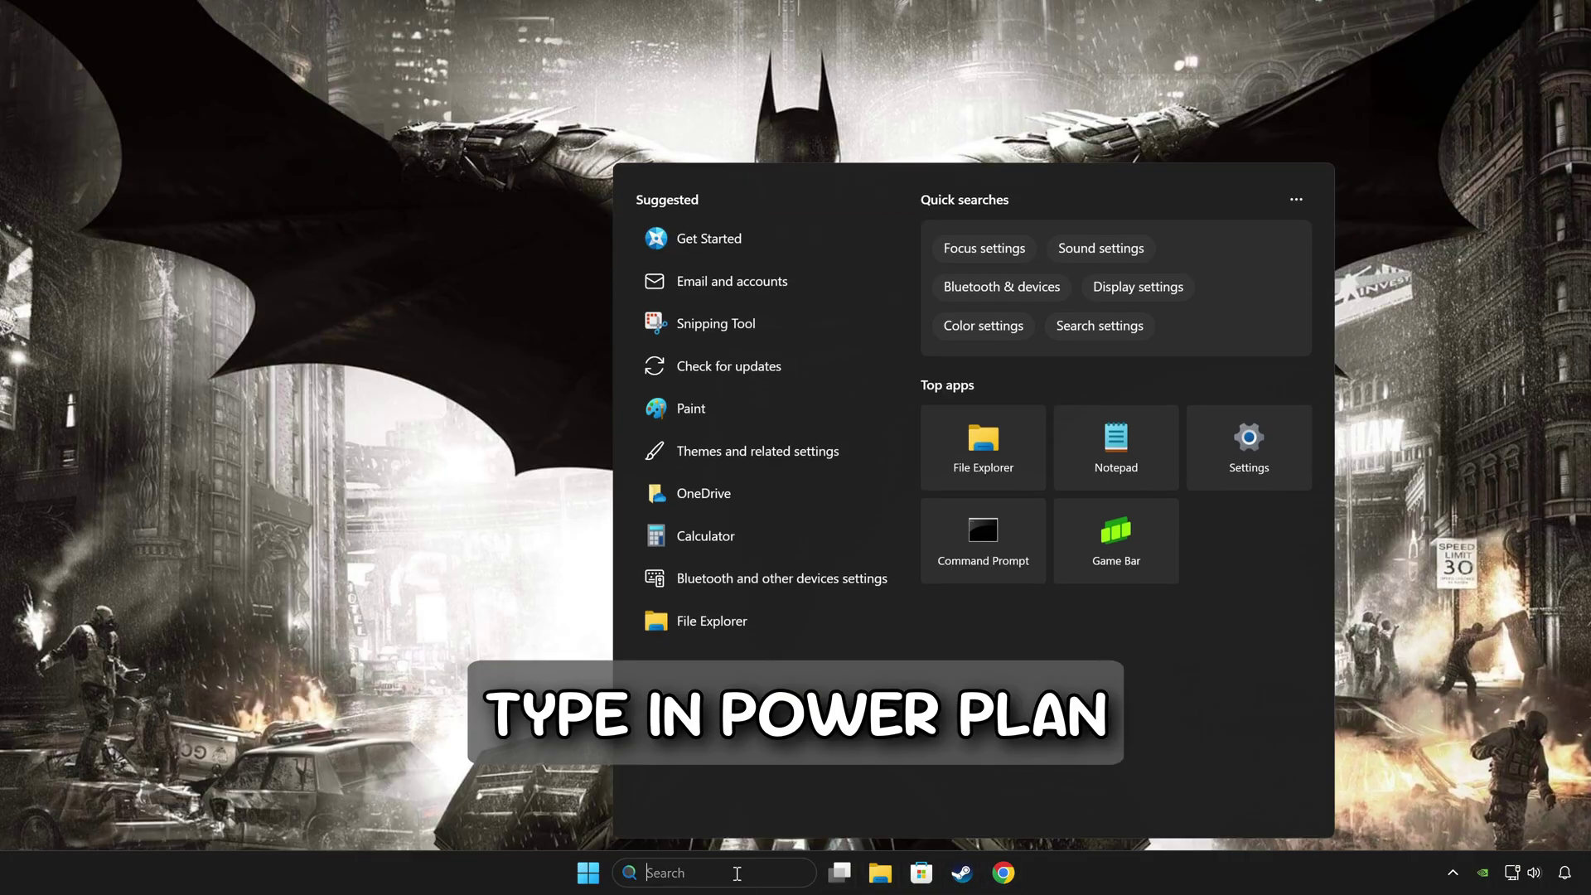
type("power plan")
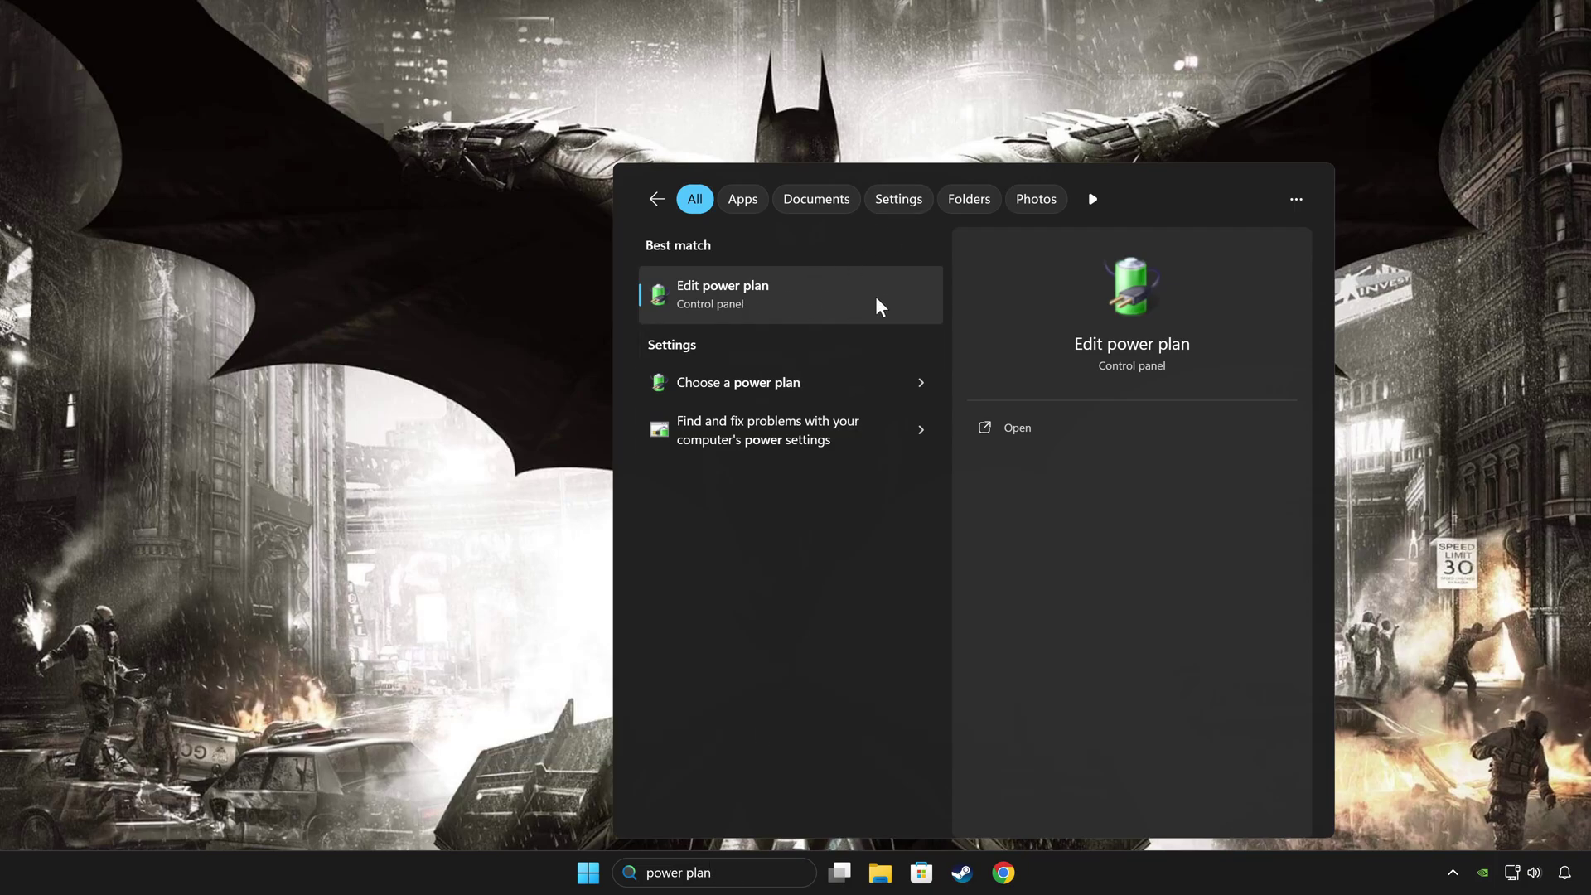
left_click(846, 295)
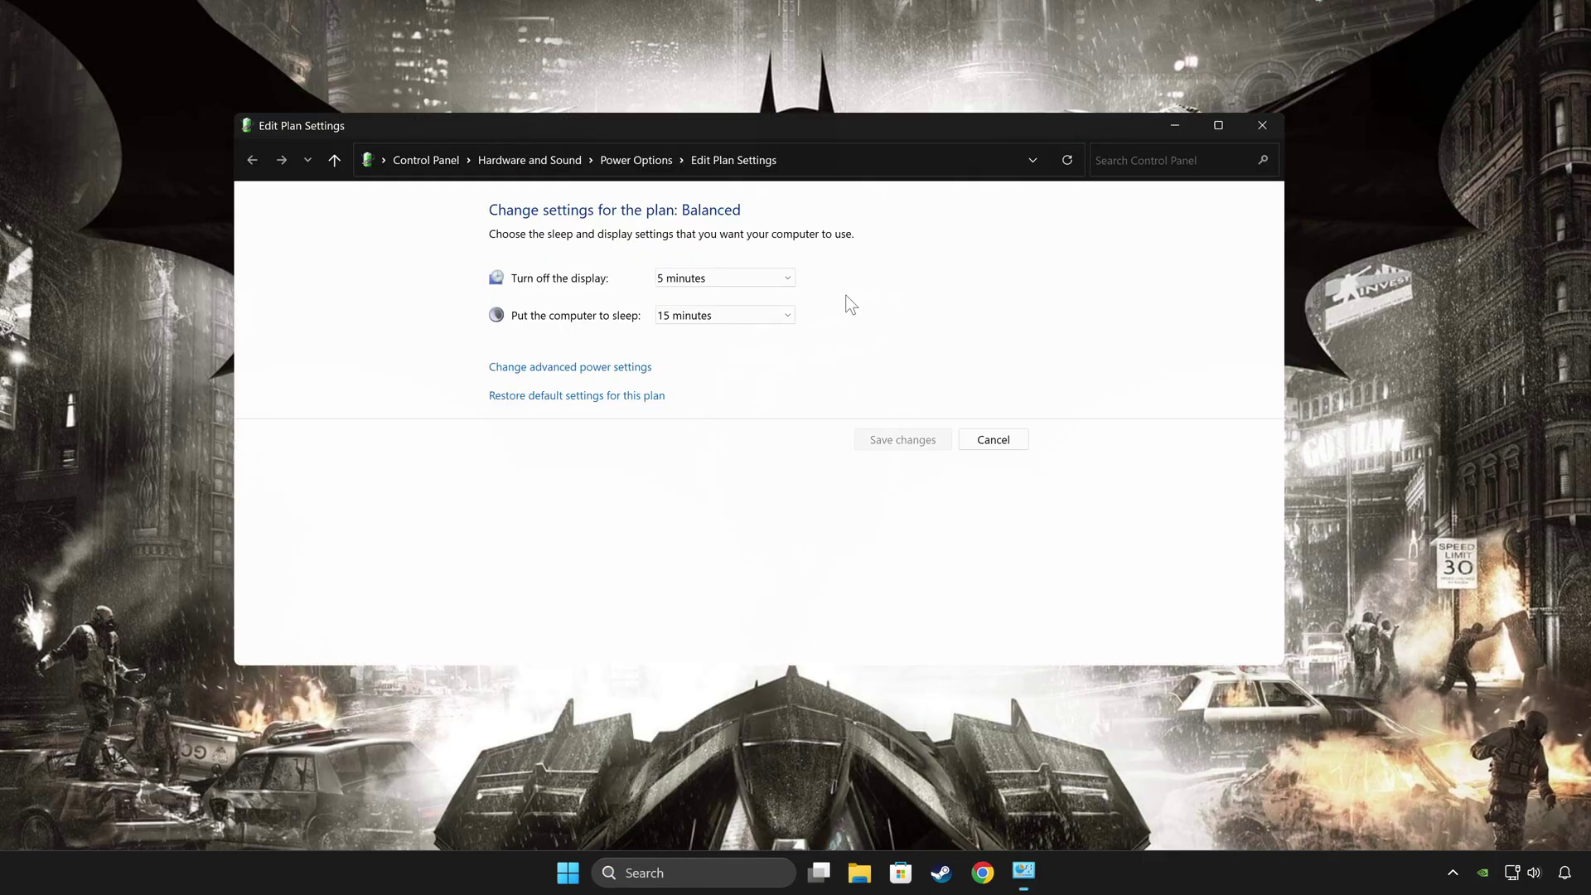
left_click(640, 176)
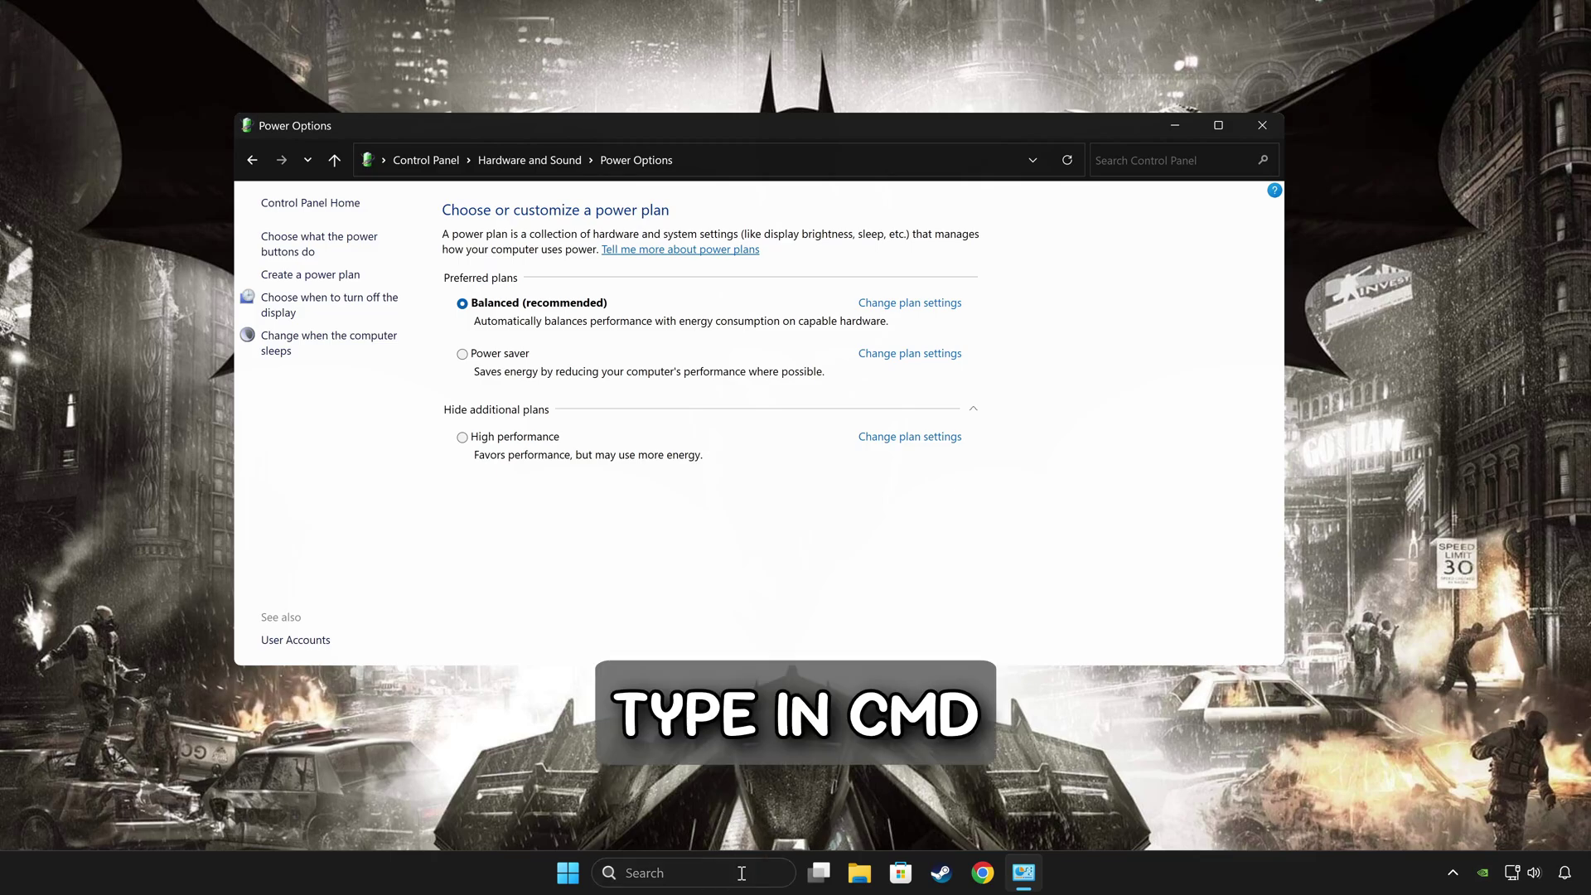
- Search Windows for "cmd" and run Command Prompt as administrator
left_click(711, 874)
type("cmd")
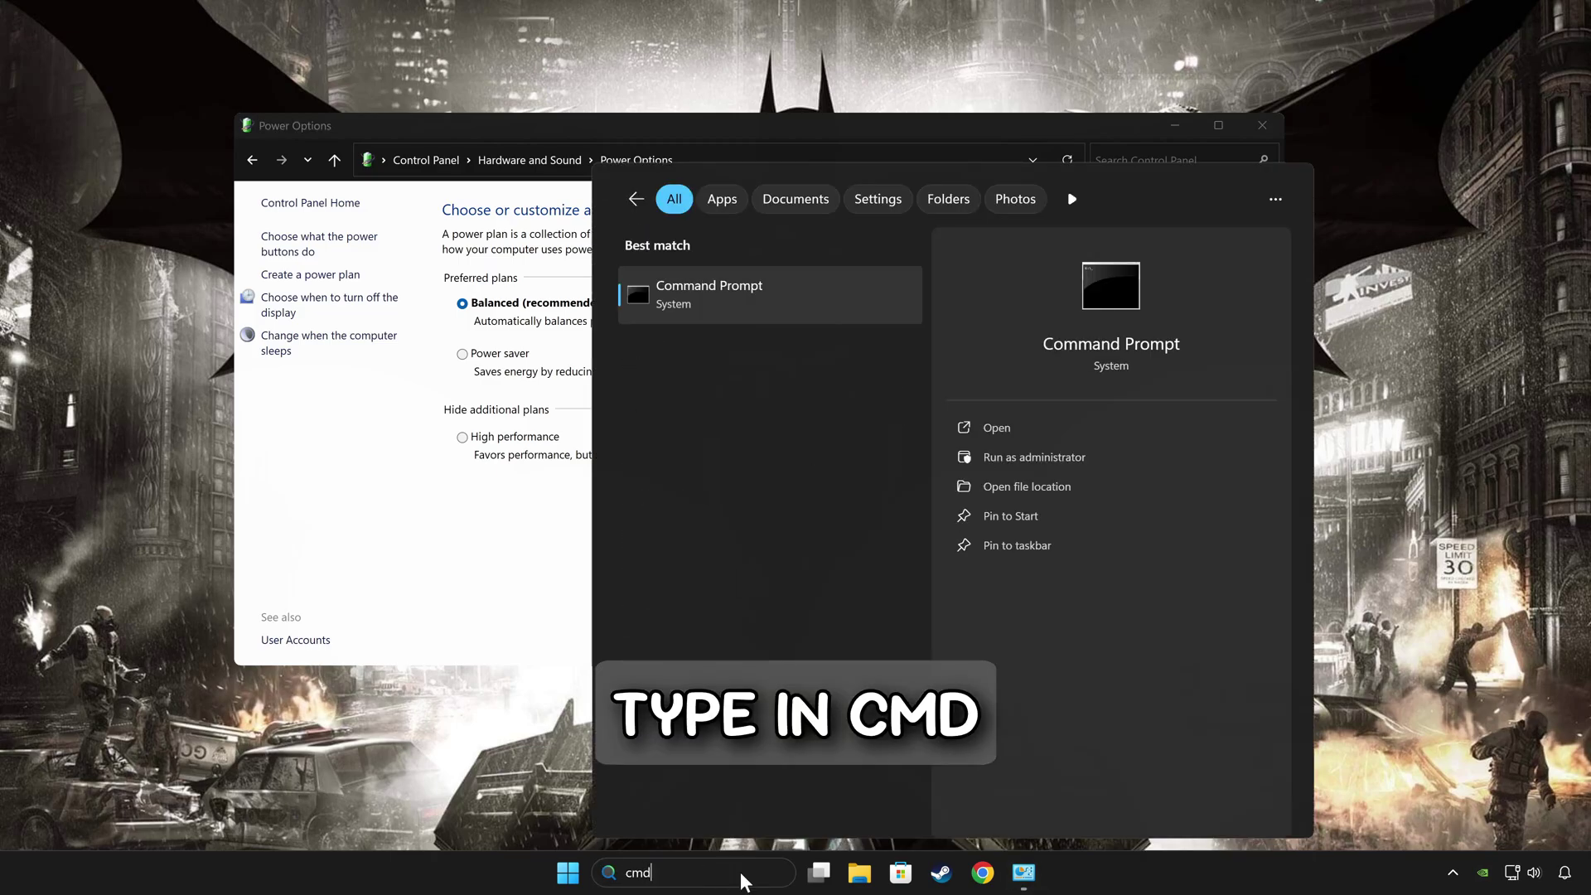
right_click(791, 290)
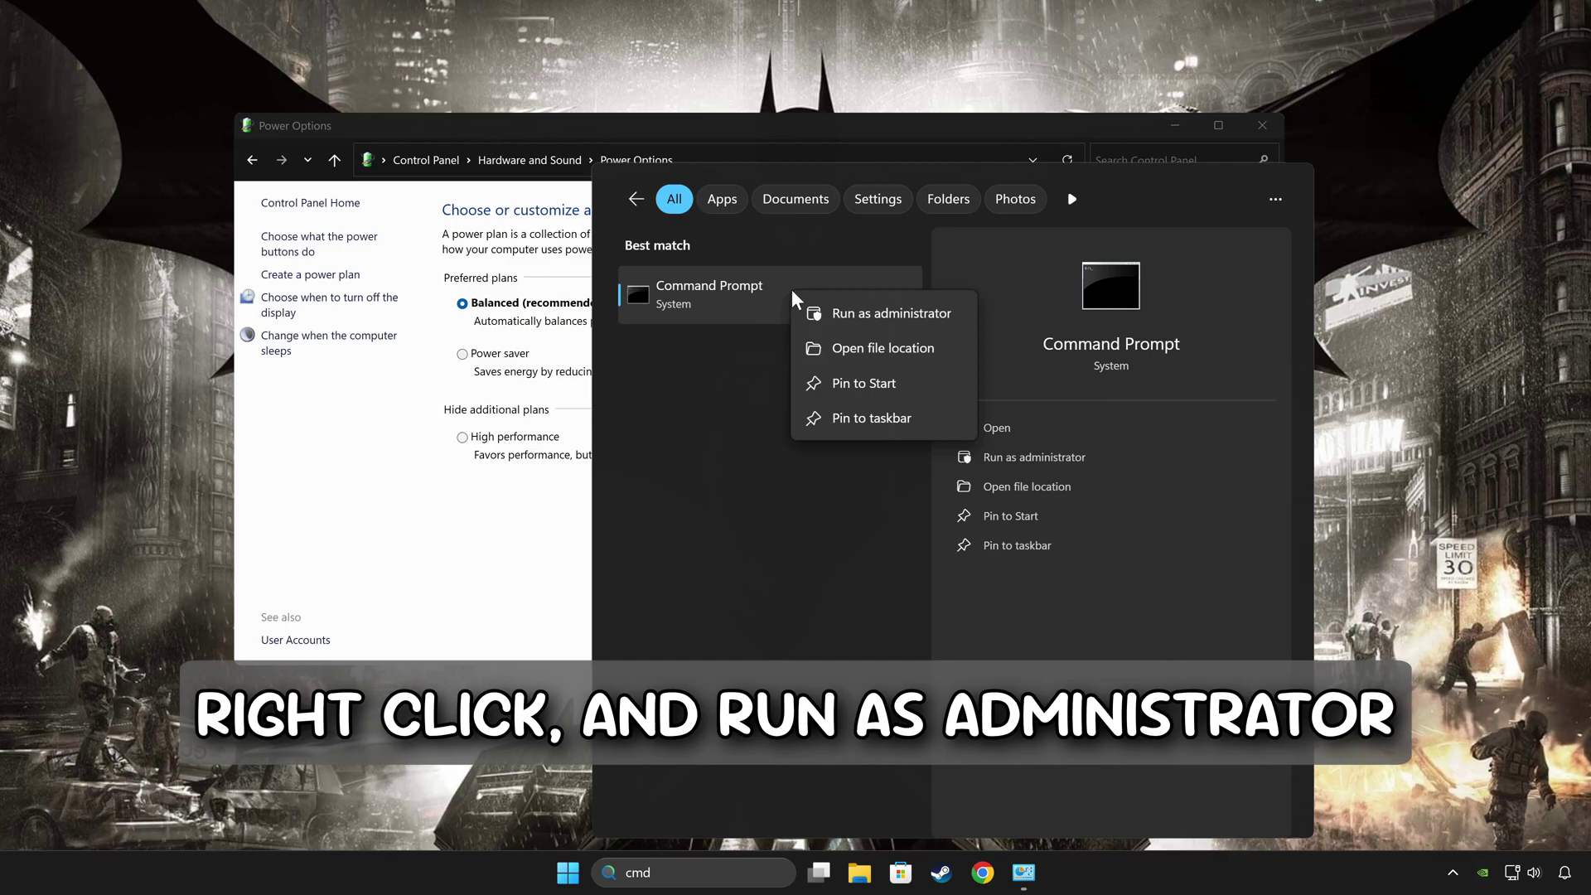
left_click(877, 316)
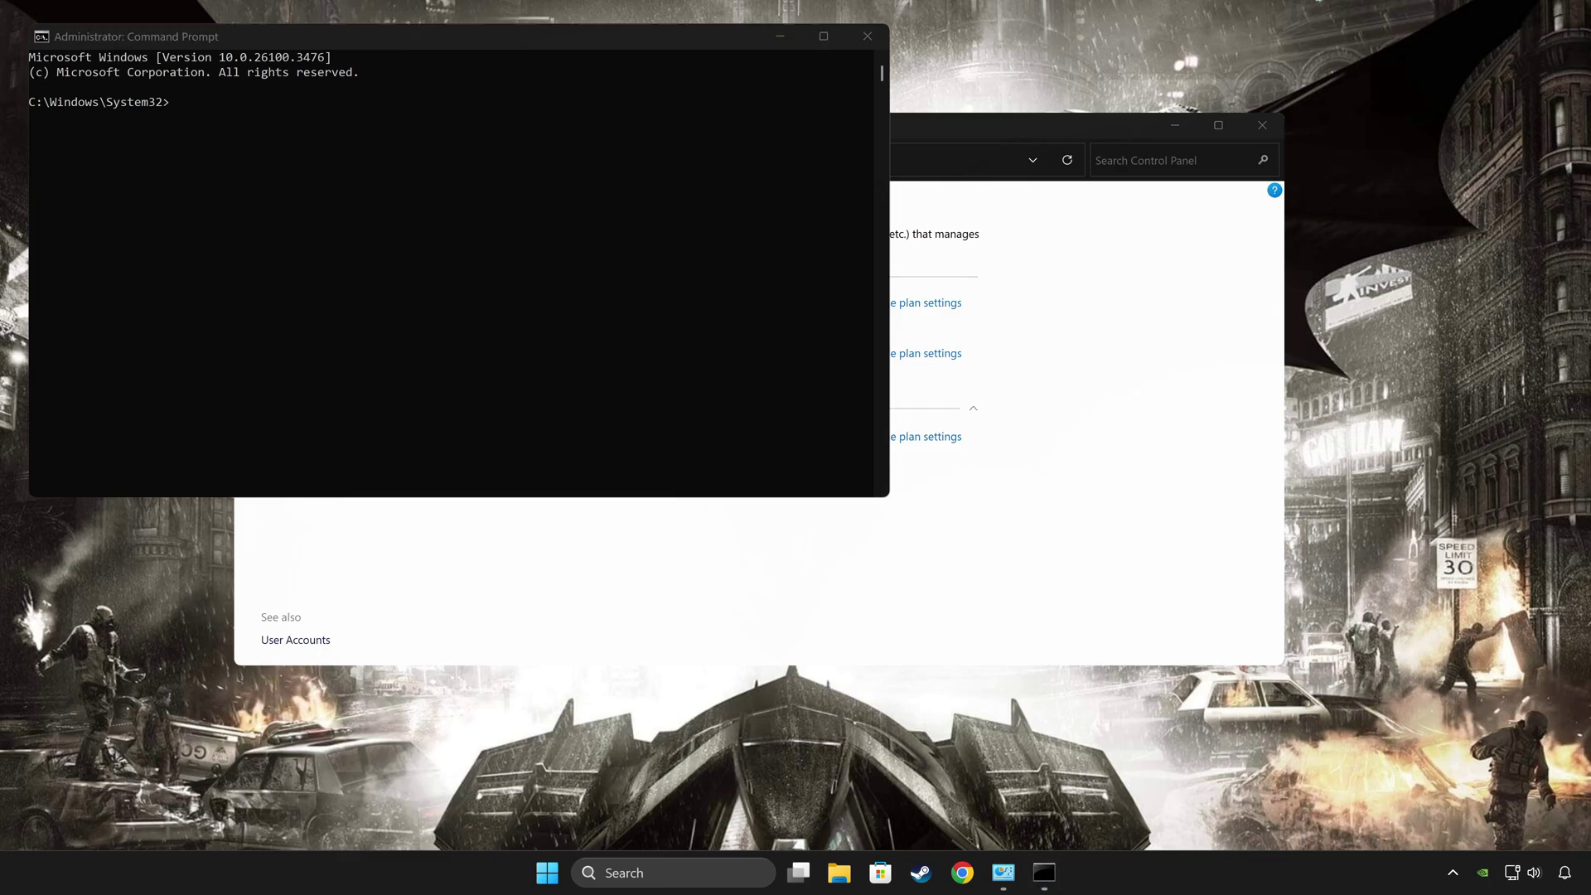
- Move the Notepad window with ultimate performance.txt clear of Command Prompt and copy its whole powercfg command
left_click_drag(1225, 276, 984, 458)
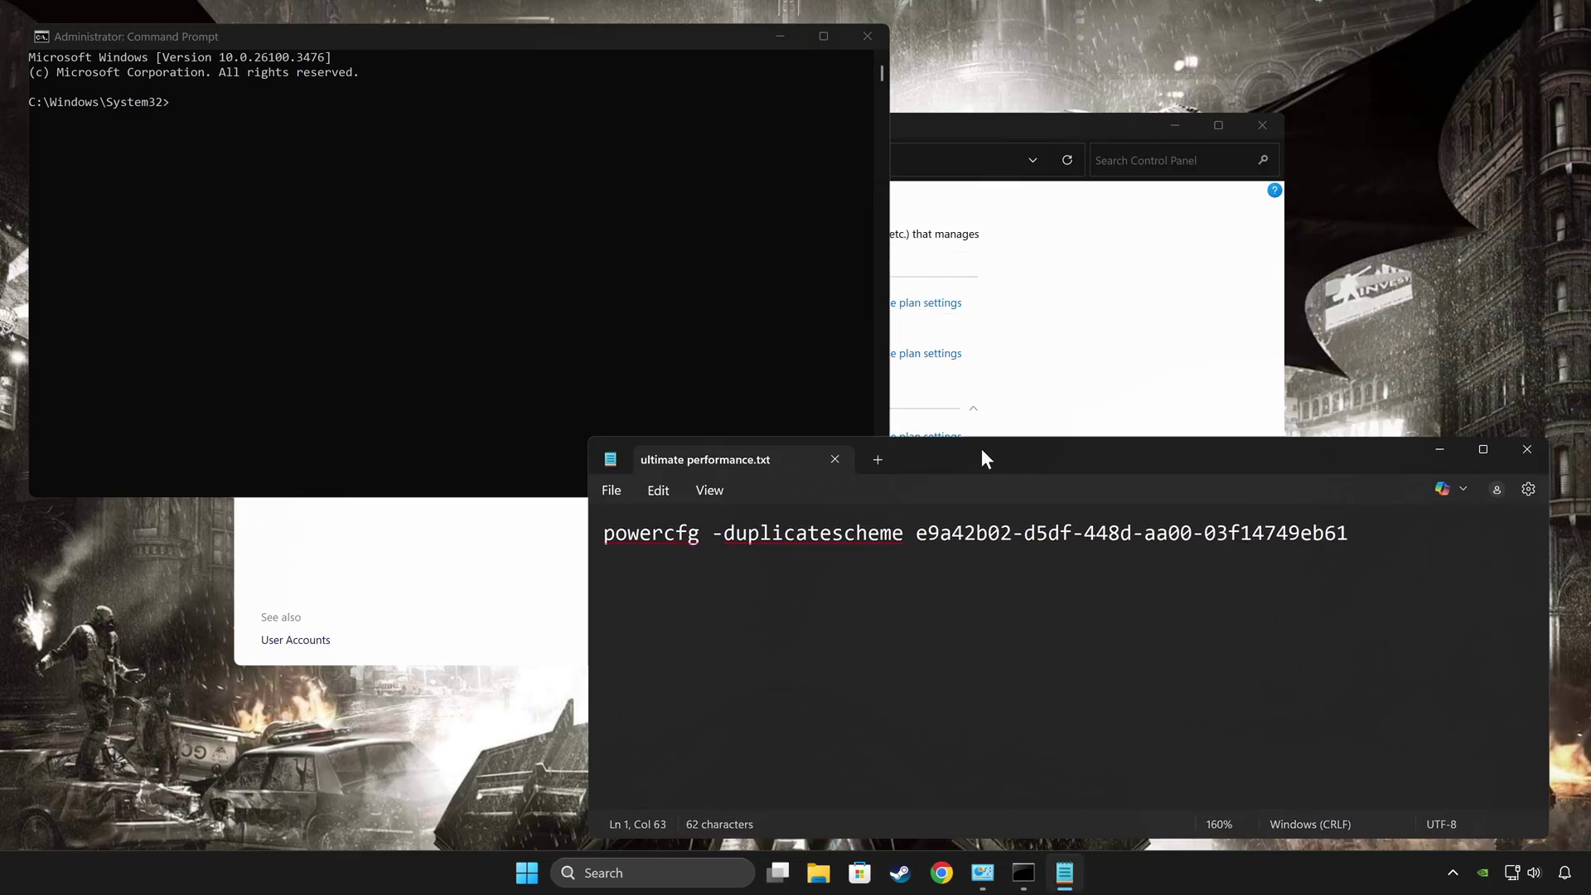
left_click_drag(1379, 539, 582, 550)
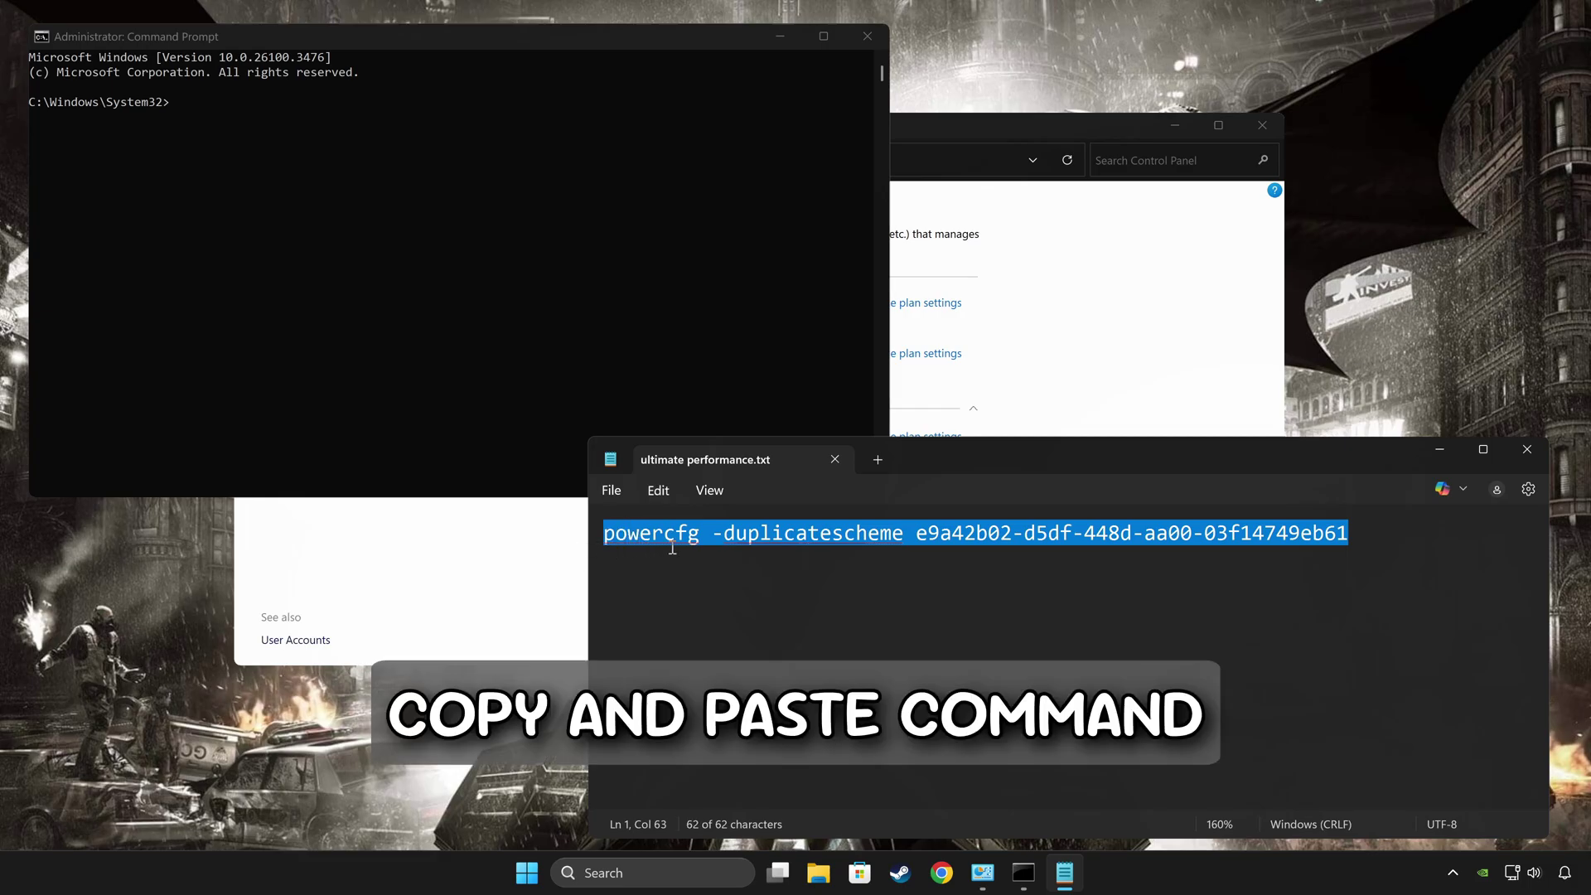
right_click(733, 537)
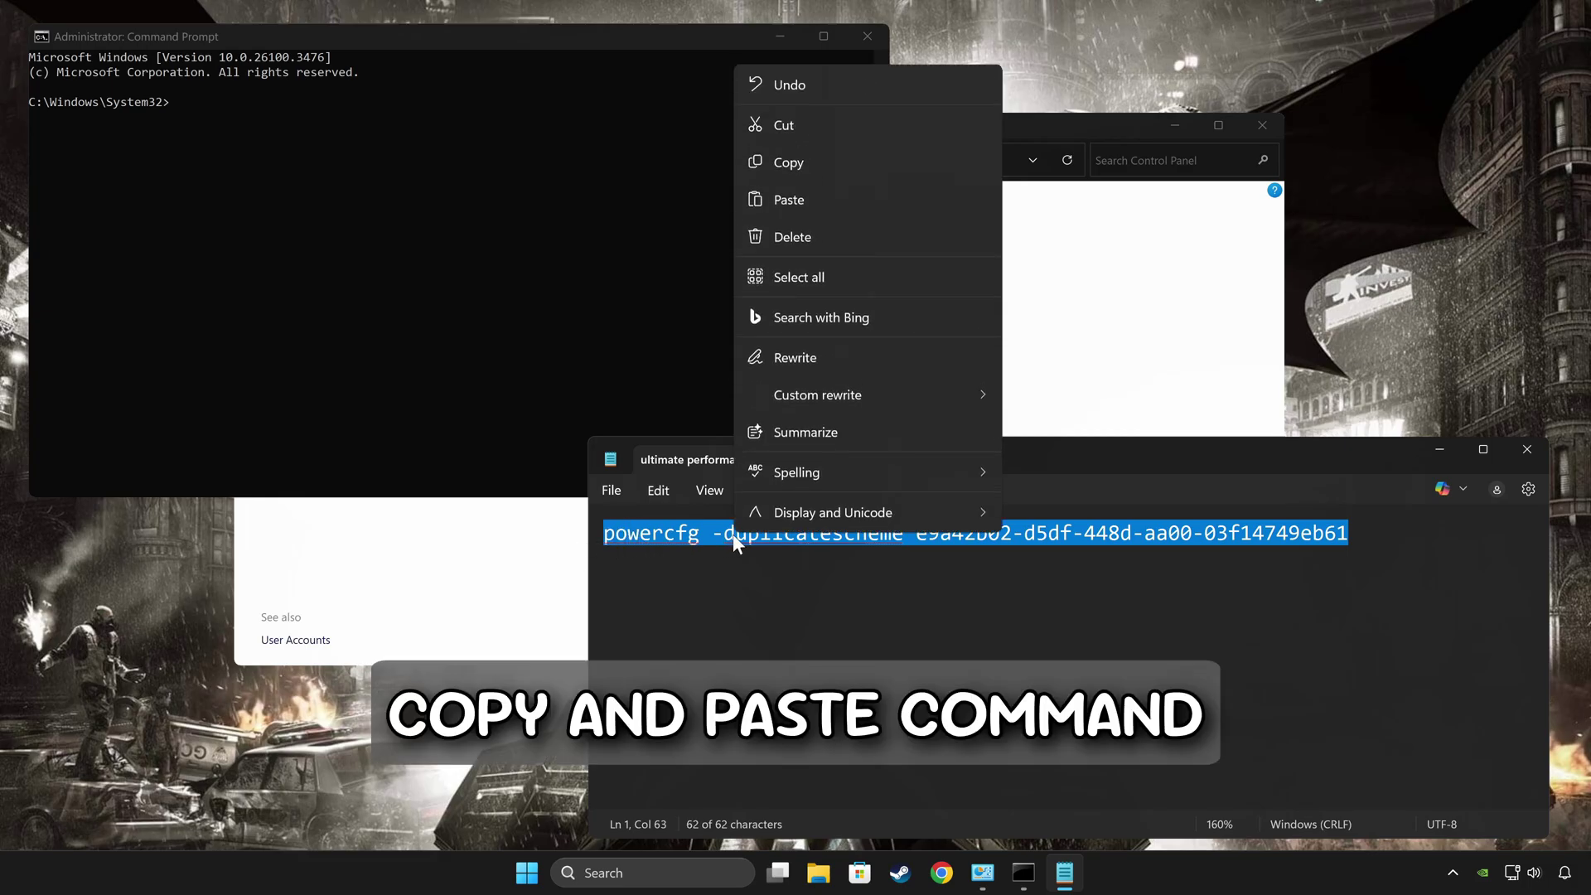
left_click(806, 170)
- Paste and run powercfg -duplicatescheme e9a42b02-d5df-448d-aa00-03f14749eb61 in Command Prompt, and close Command Prompt and Notepad
right_click(272, 33)
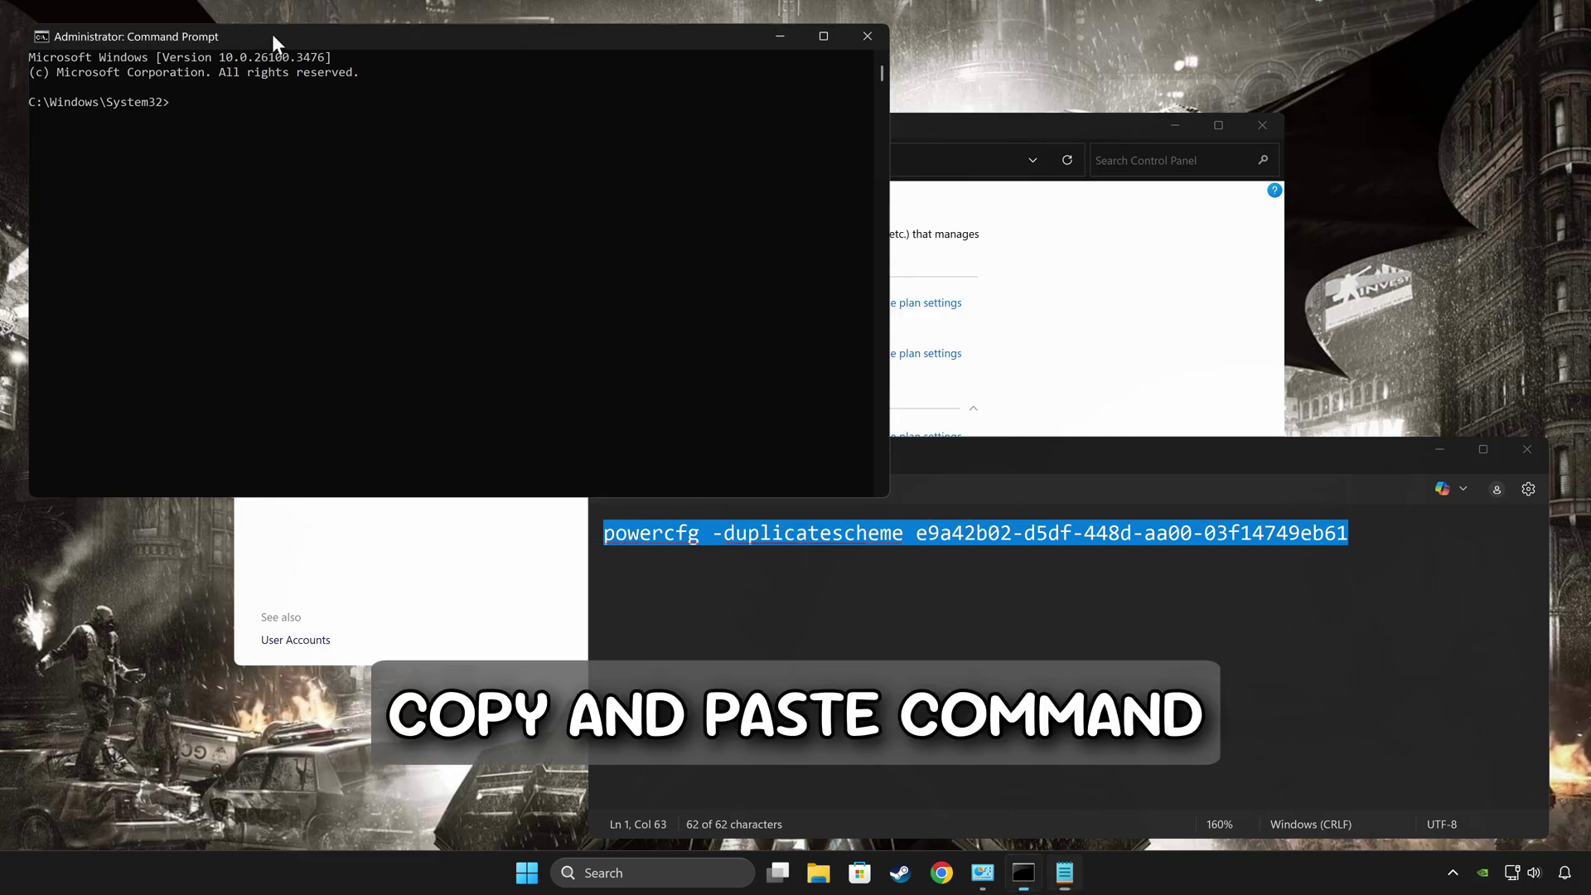
mouse_move(336, 170)
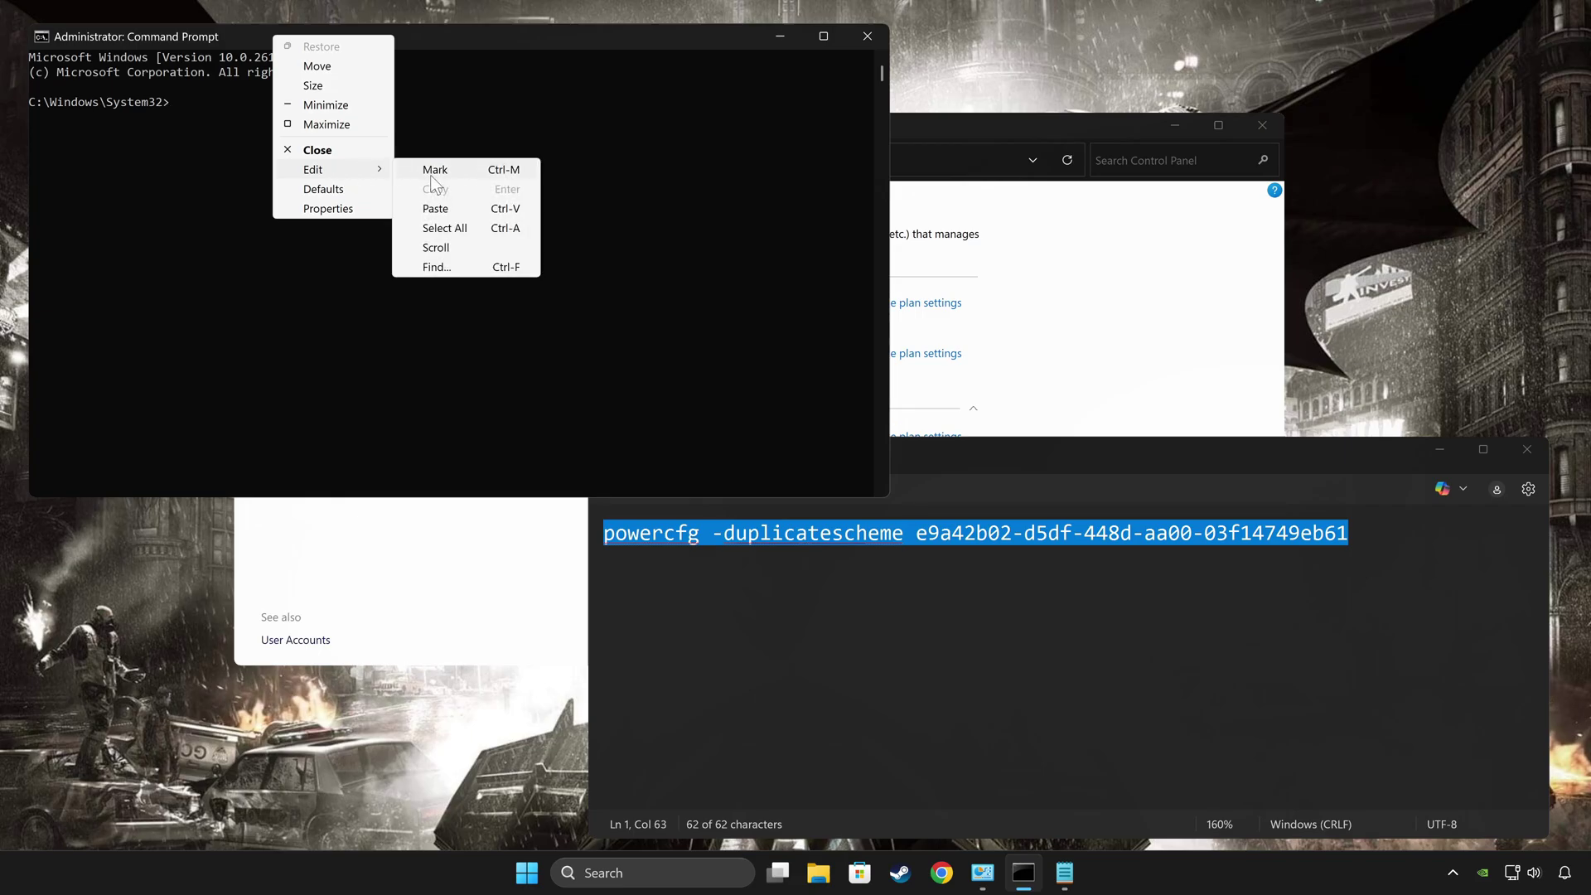
left_click(497, 209)
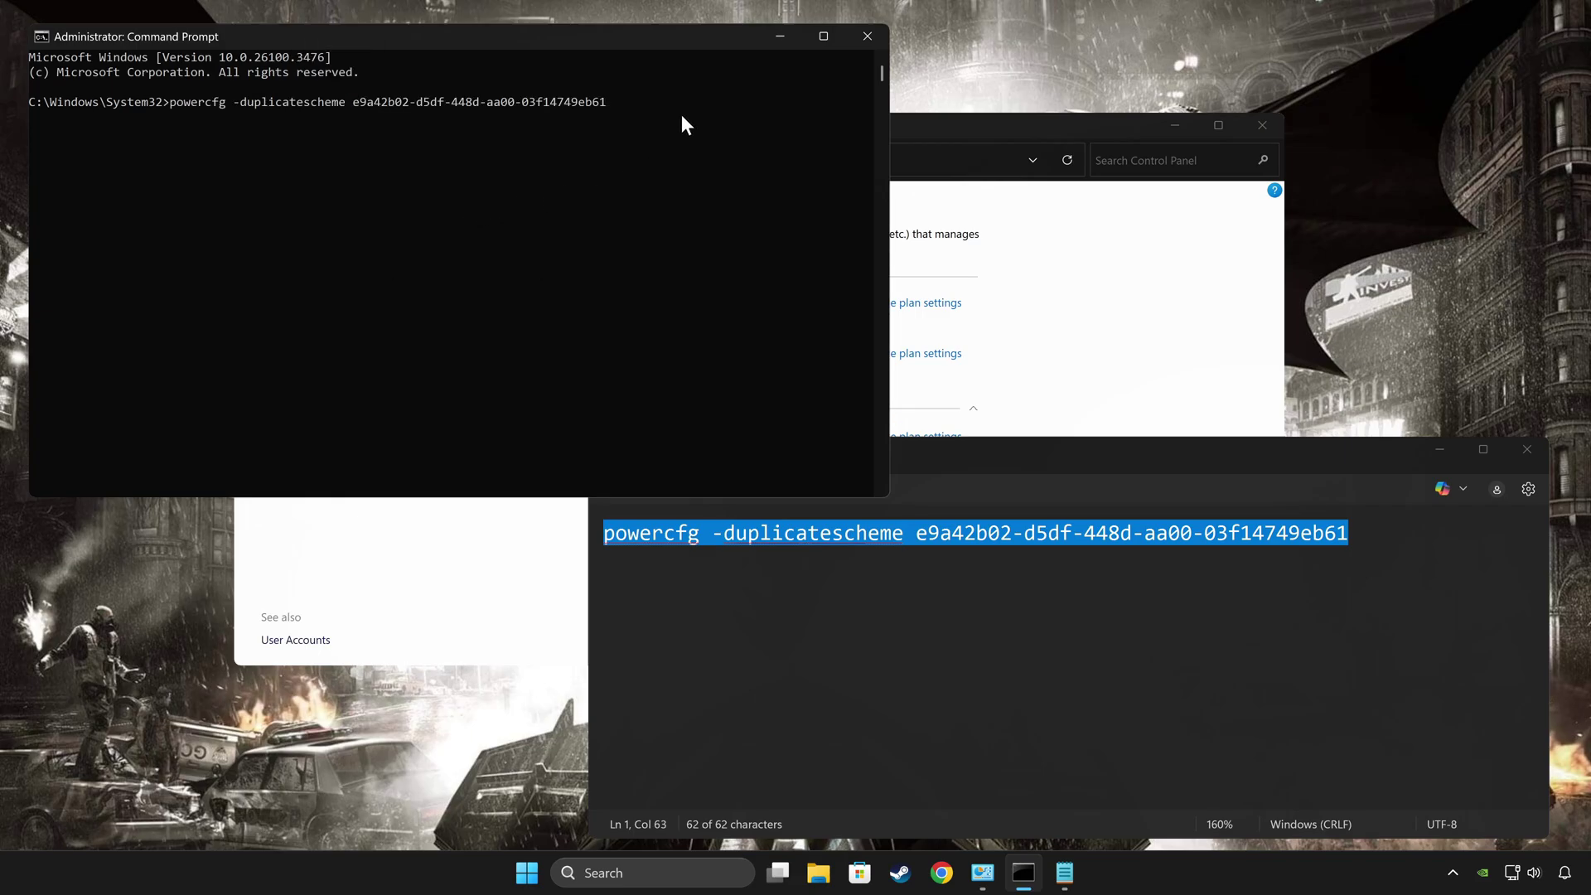
key("Return")
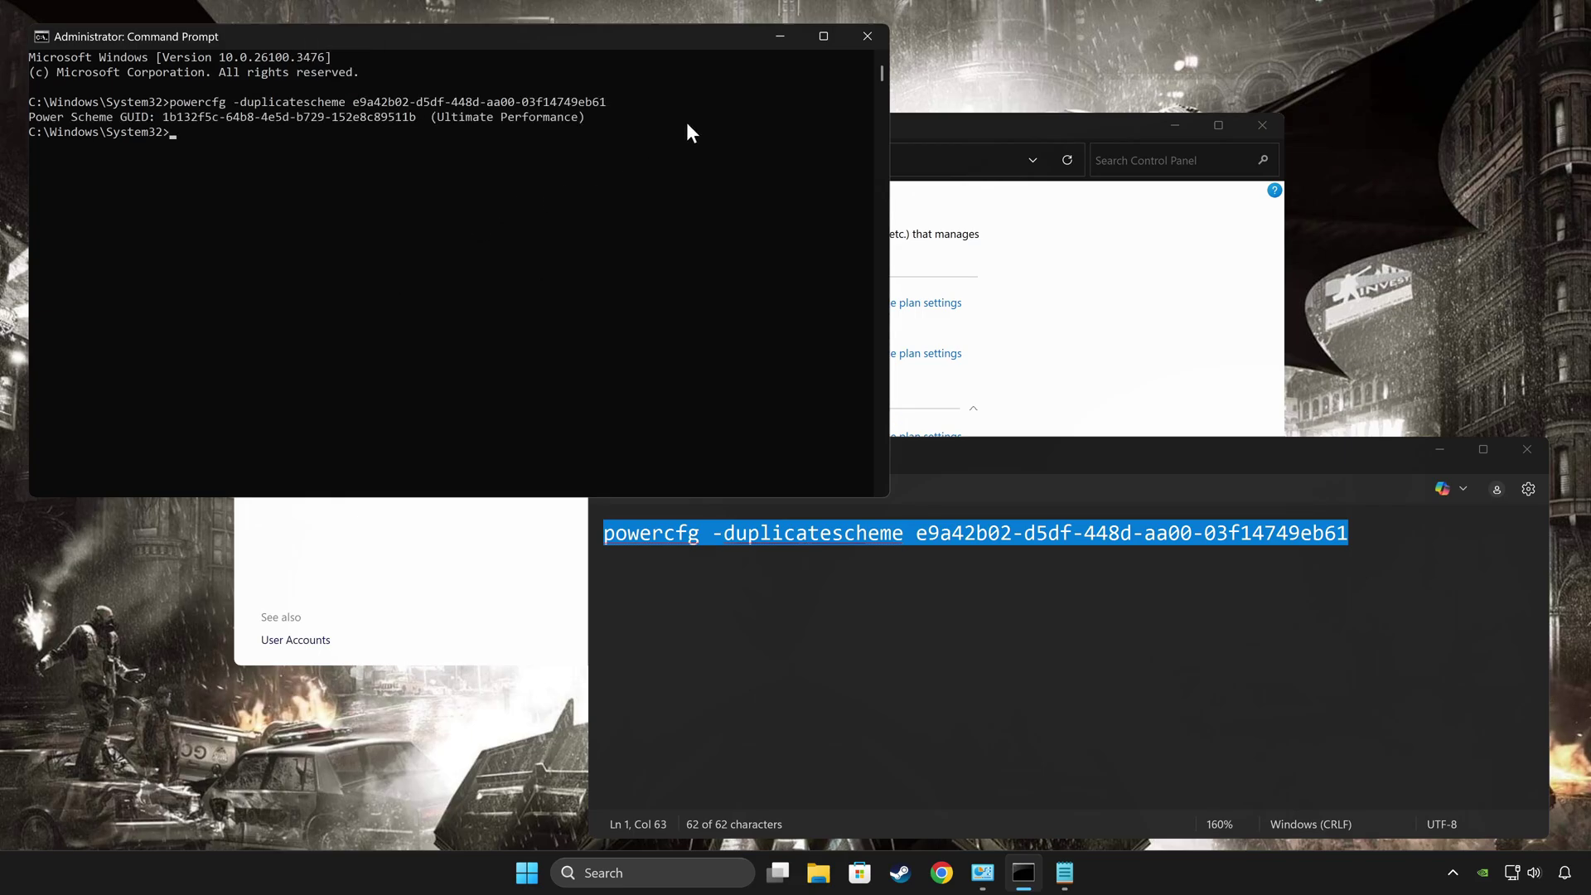
left_click_drag(616, 117, 423, 120)
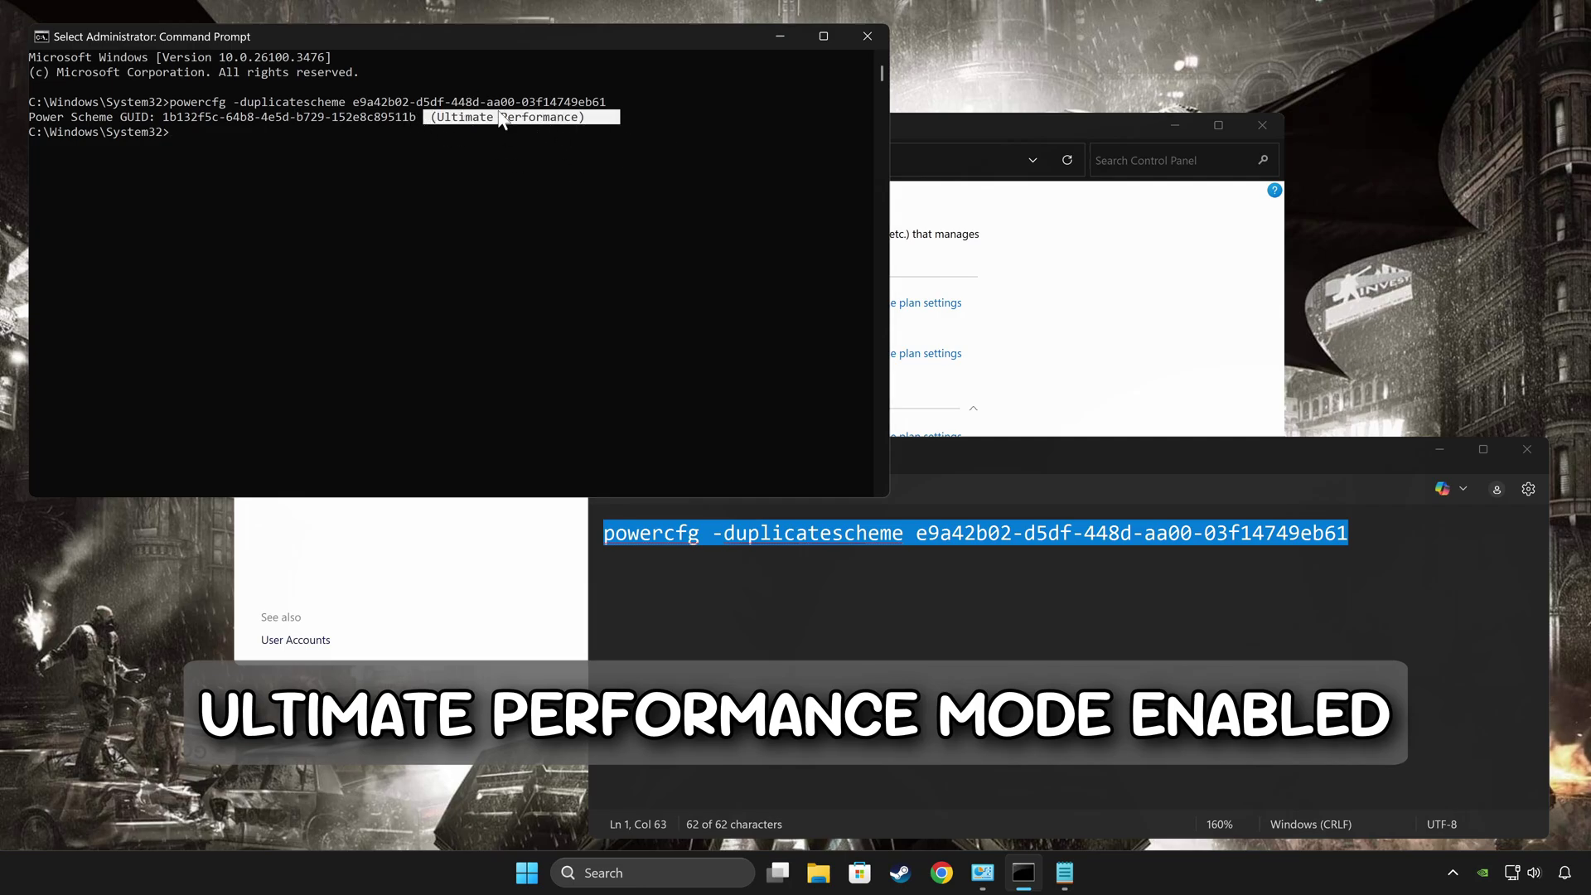
left_click(867, 37)
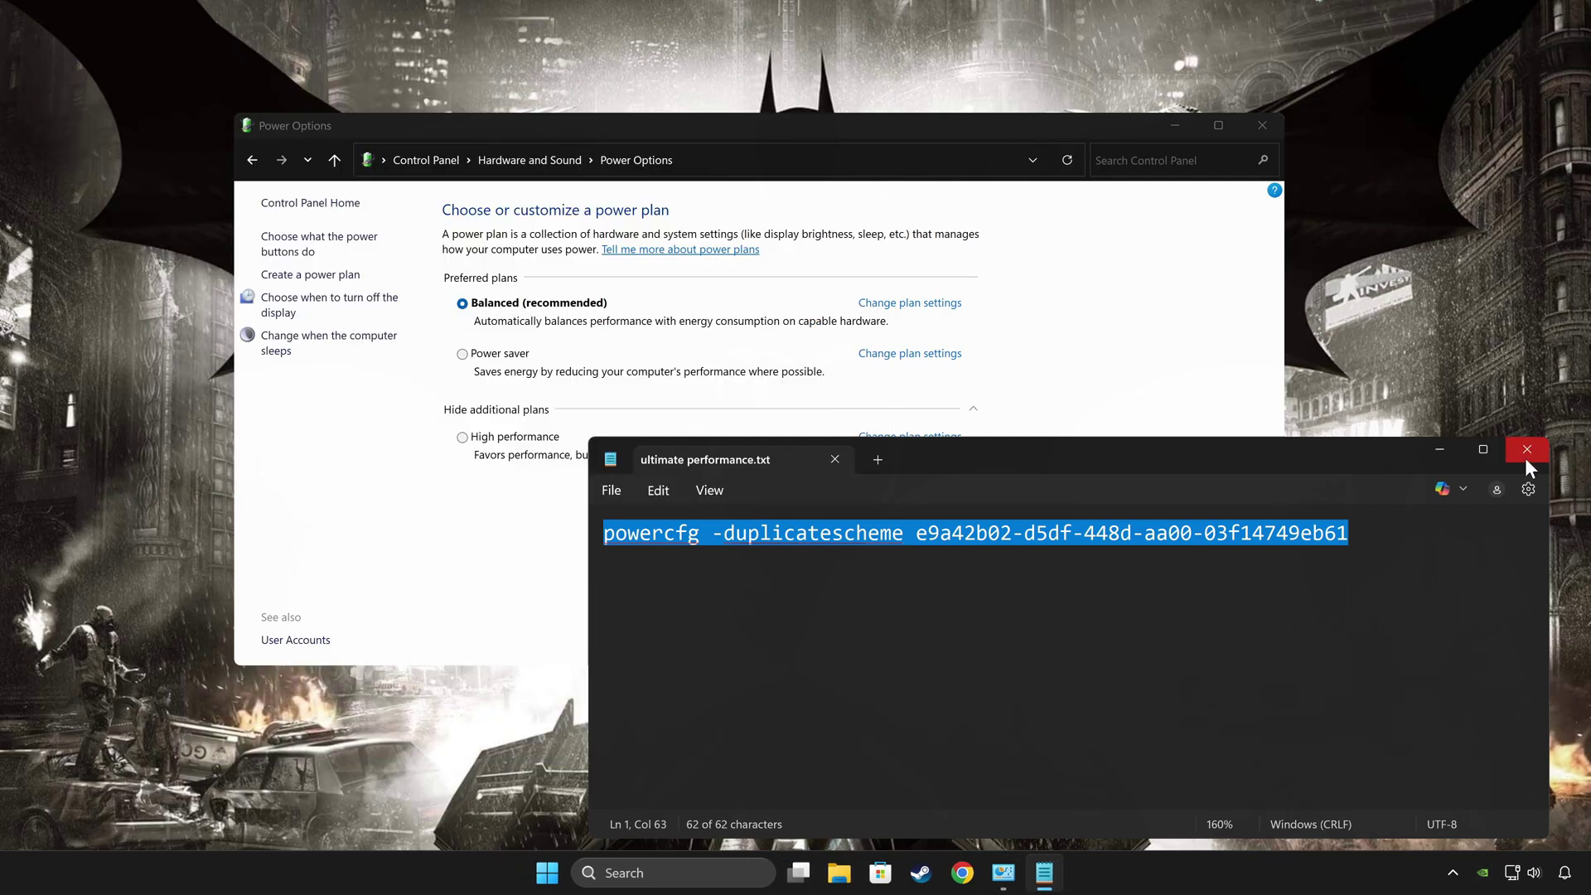
left_click(1525, 457)
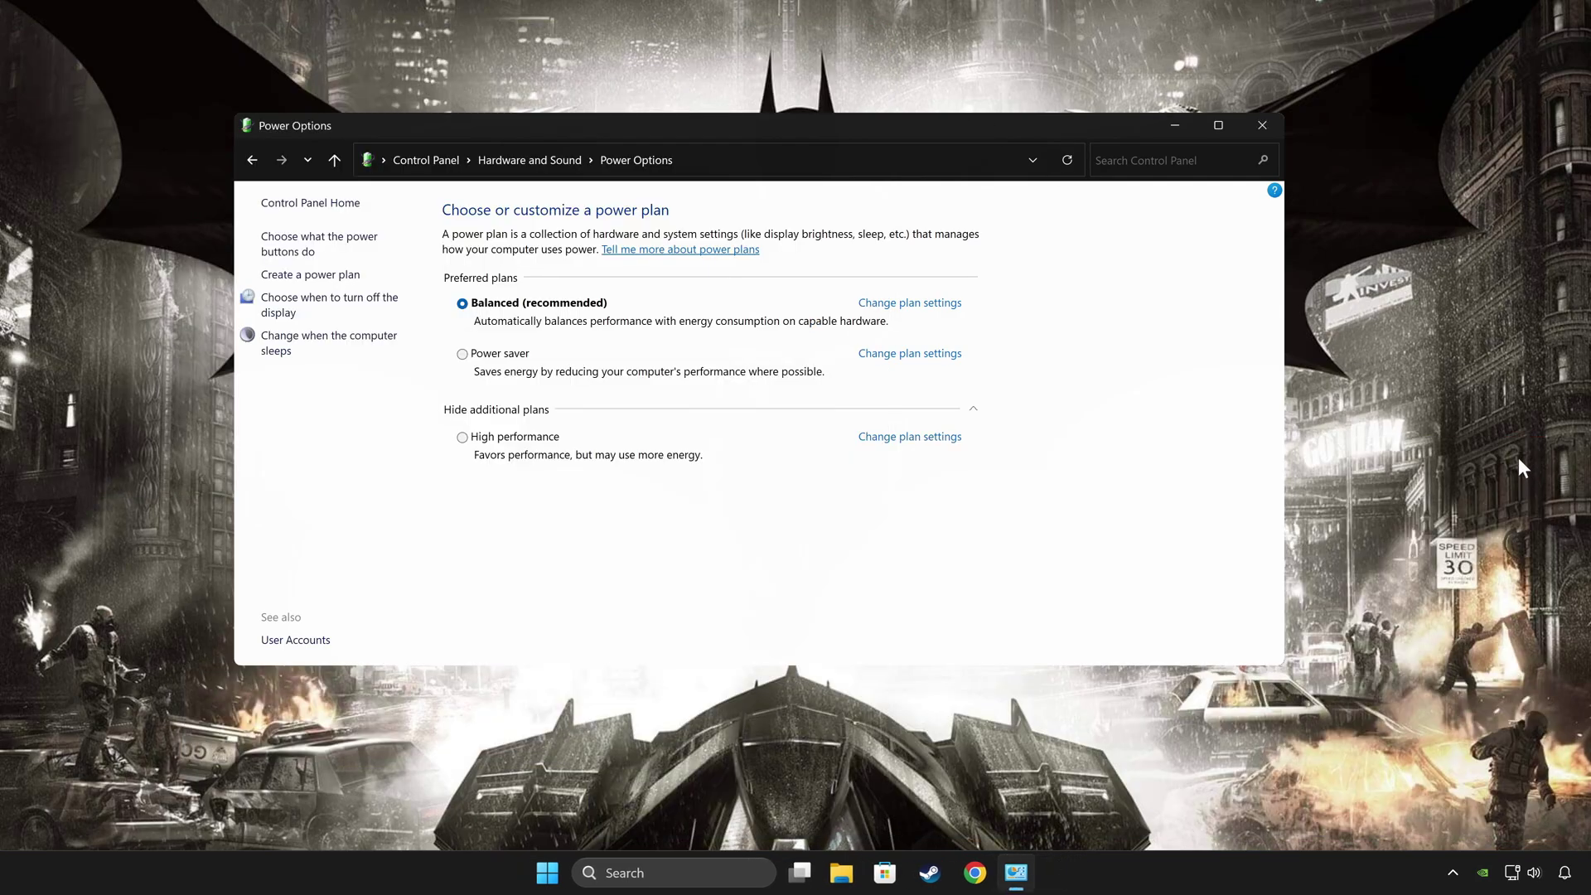
- Refresh Power Options, select the Ultimate Performance plan and close the window
left_click(1067, 160)
left_click(462, 488)
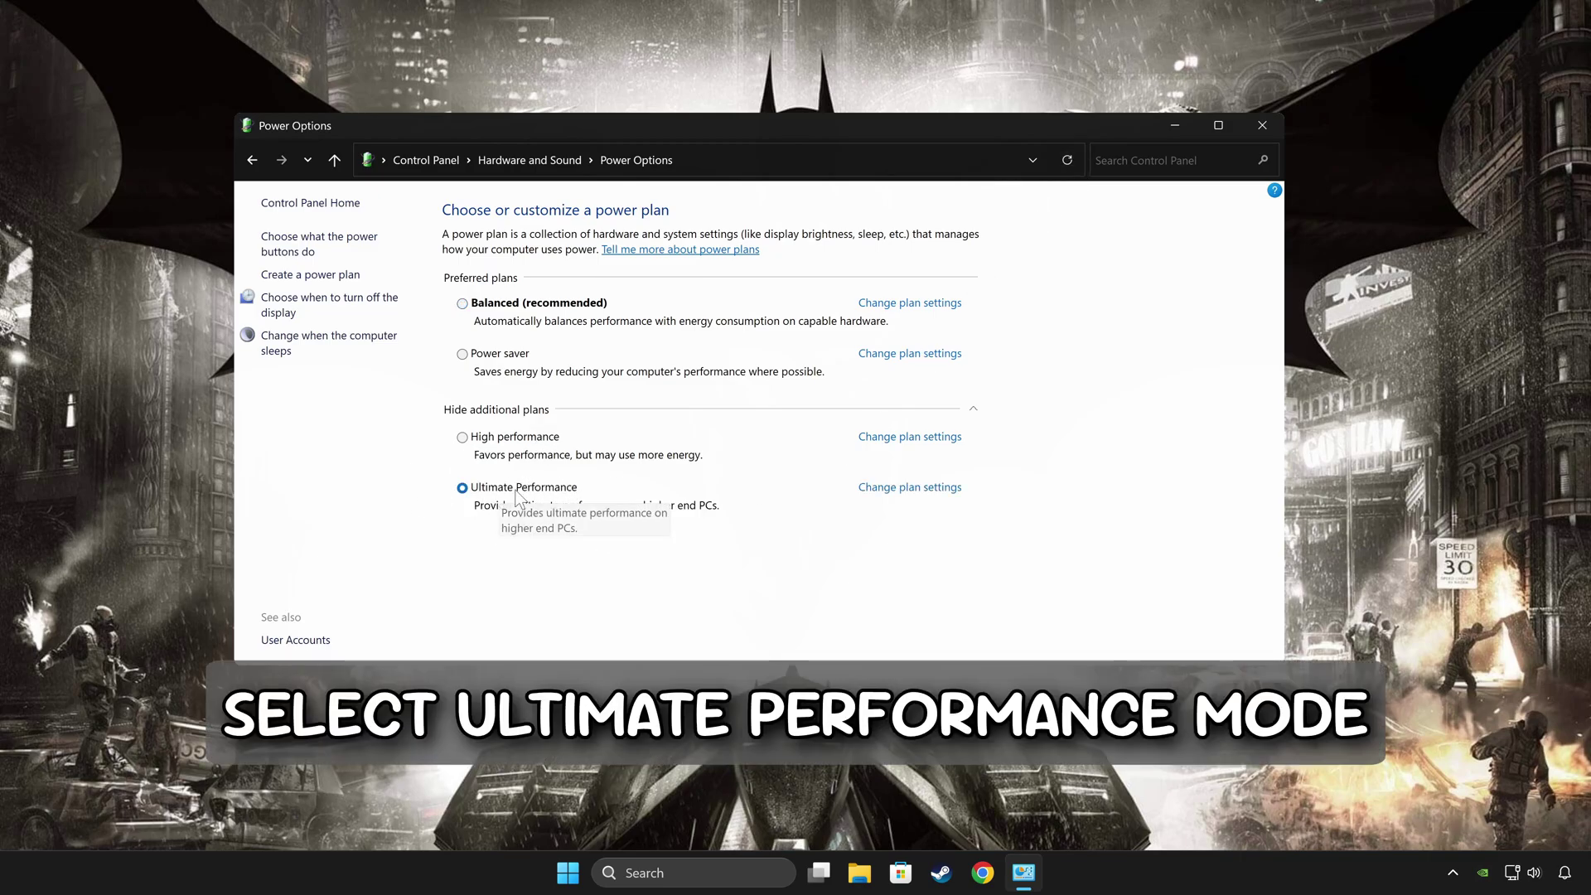
left_click(1261, 127)
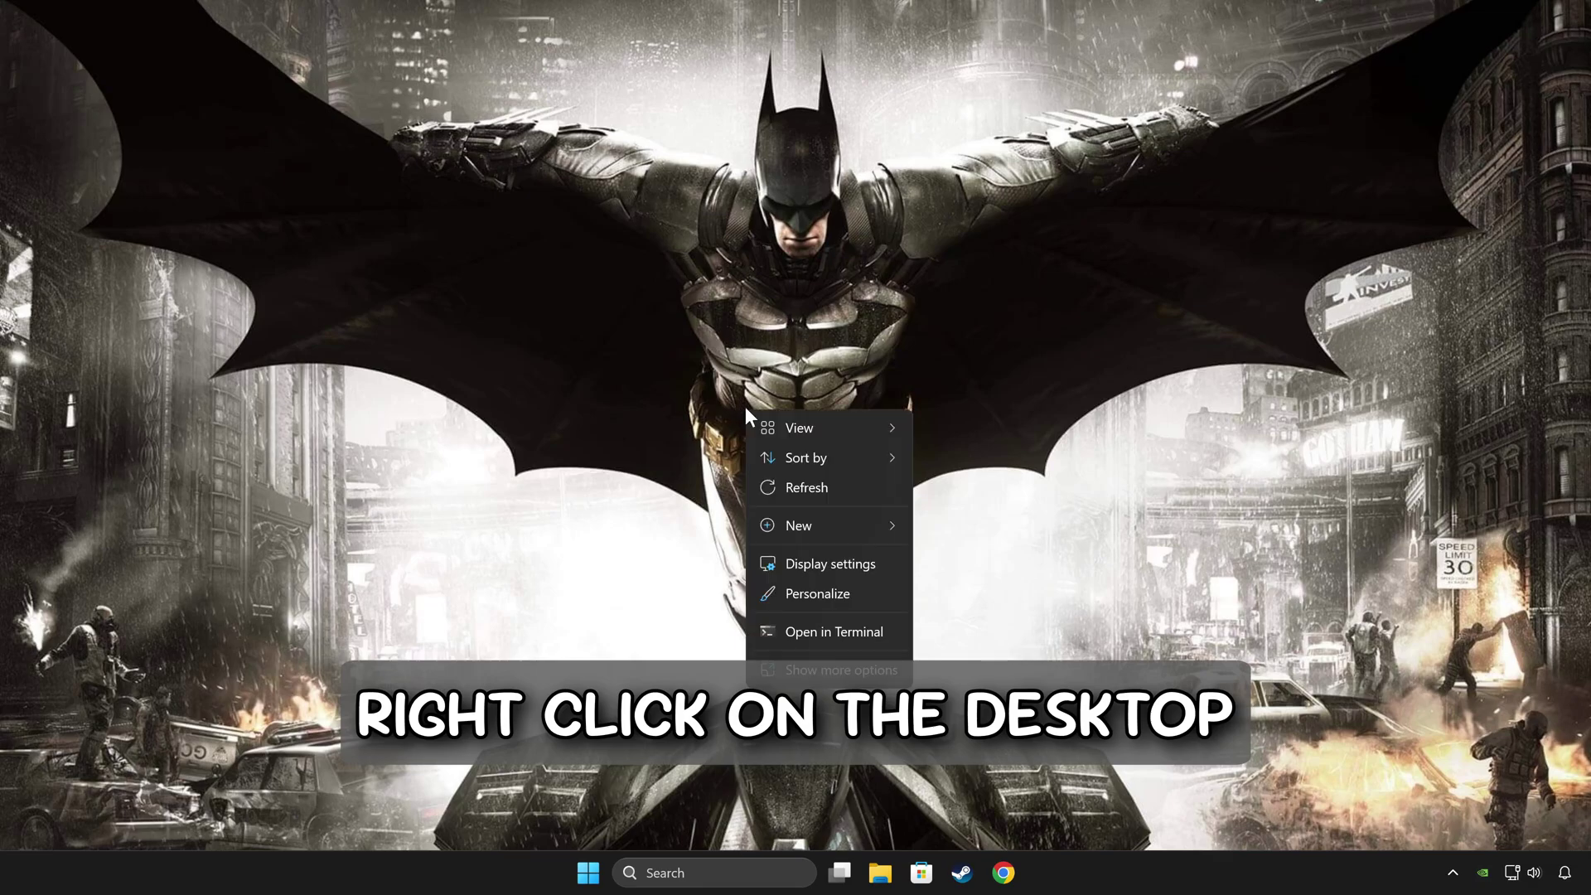
- Open NVIDIA Control Panel from the desktop and set the global 3D Power management mode to Prefer maximum performance
left_click(812, 672)
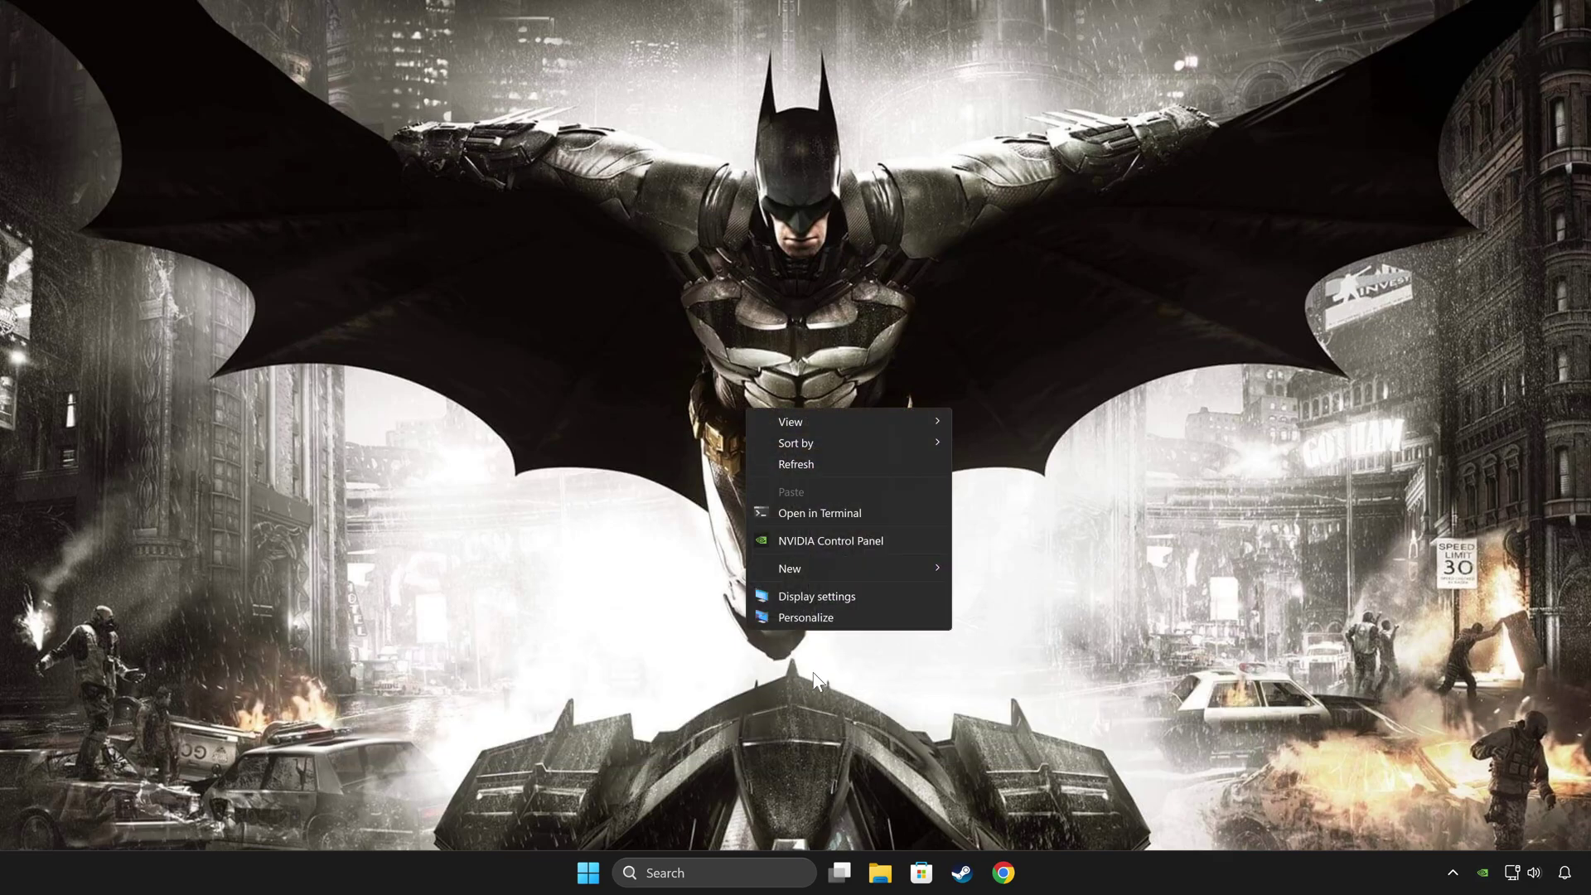
left_click(917, 540)
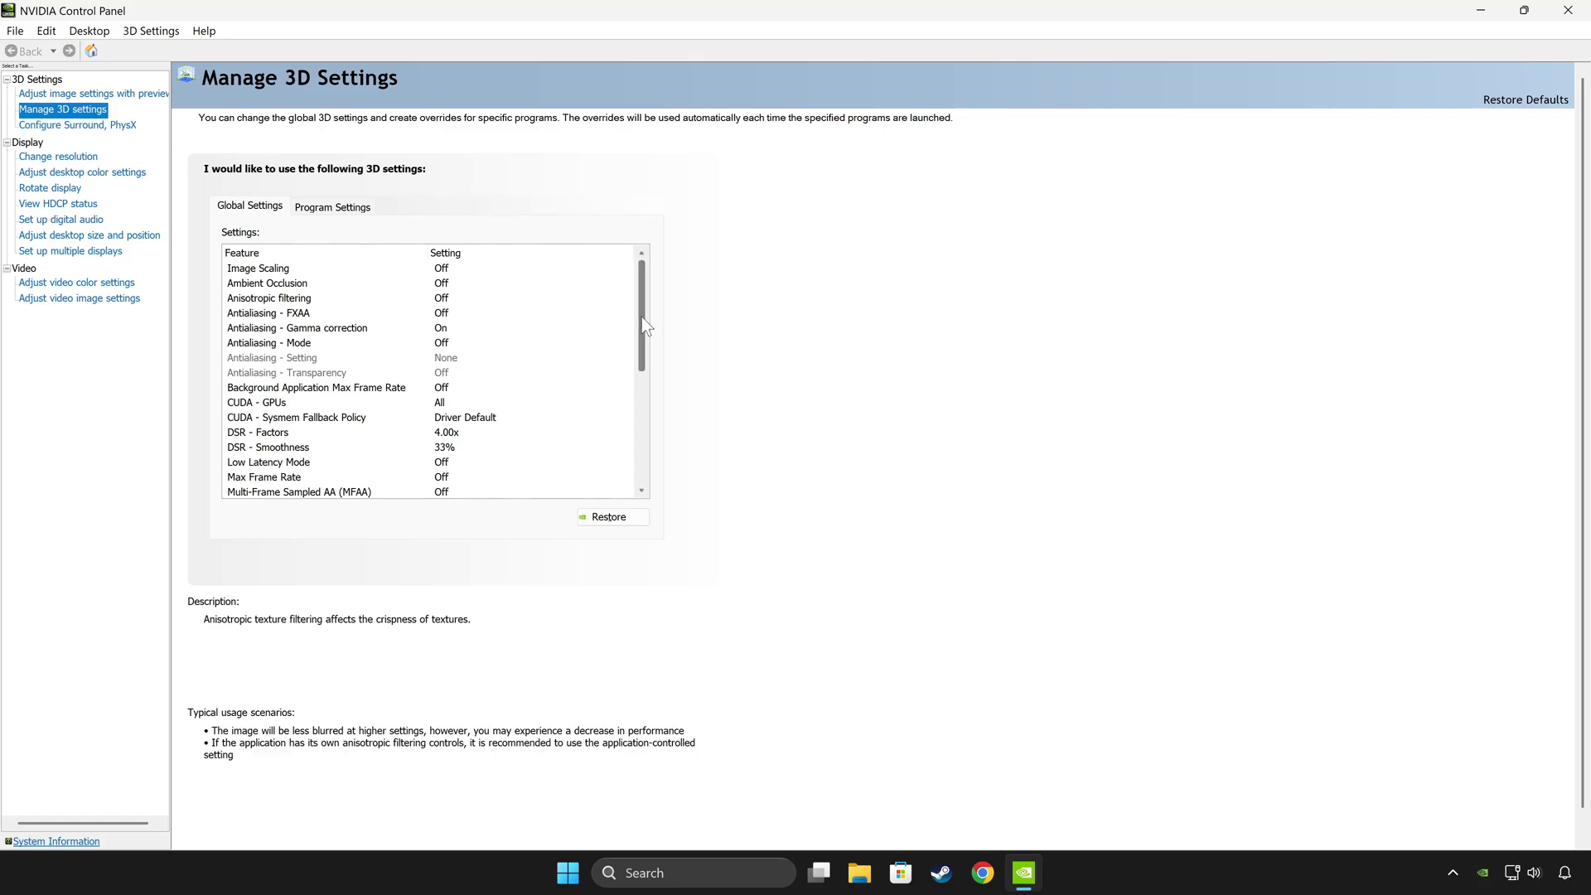
left_click_drag(645, 323, 644, 416)
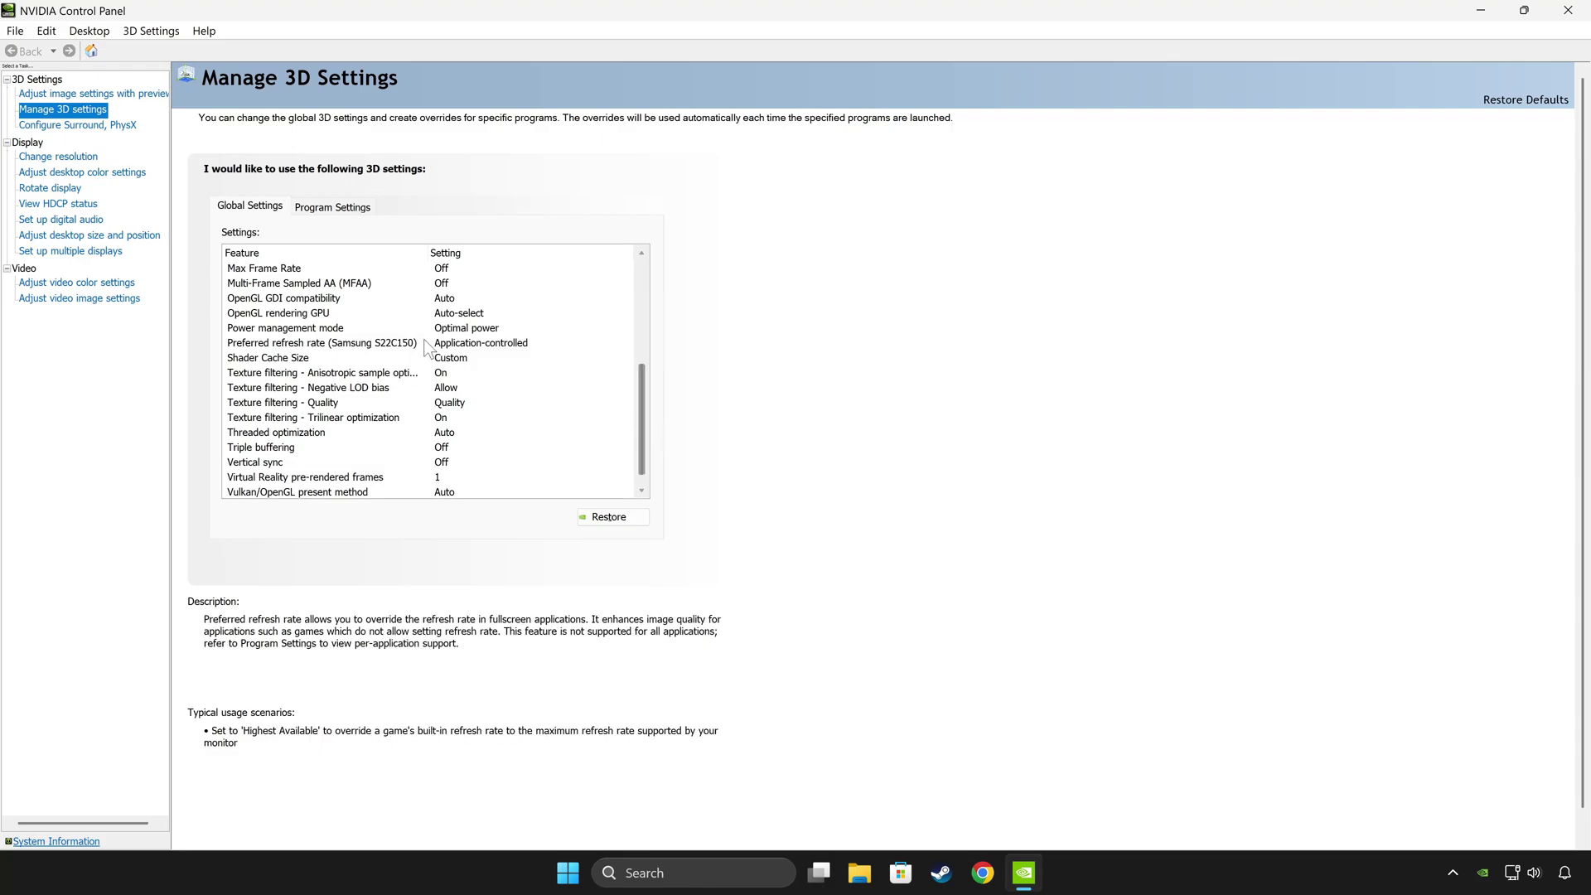
left_click(295, 330)
left_click(507, 330)
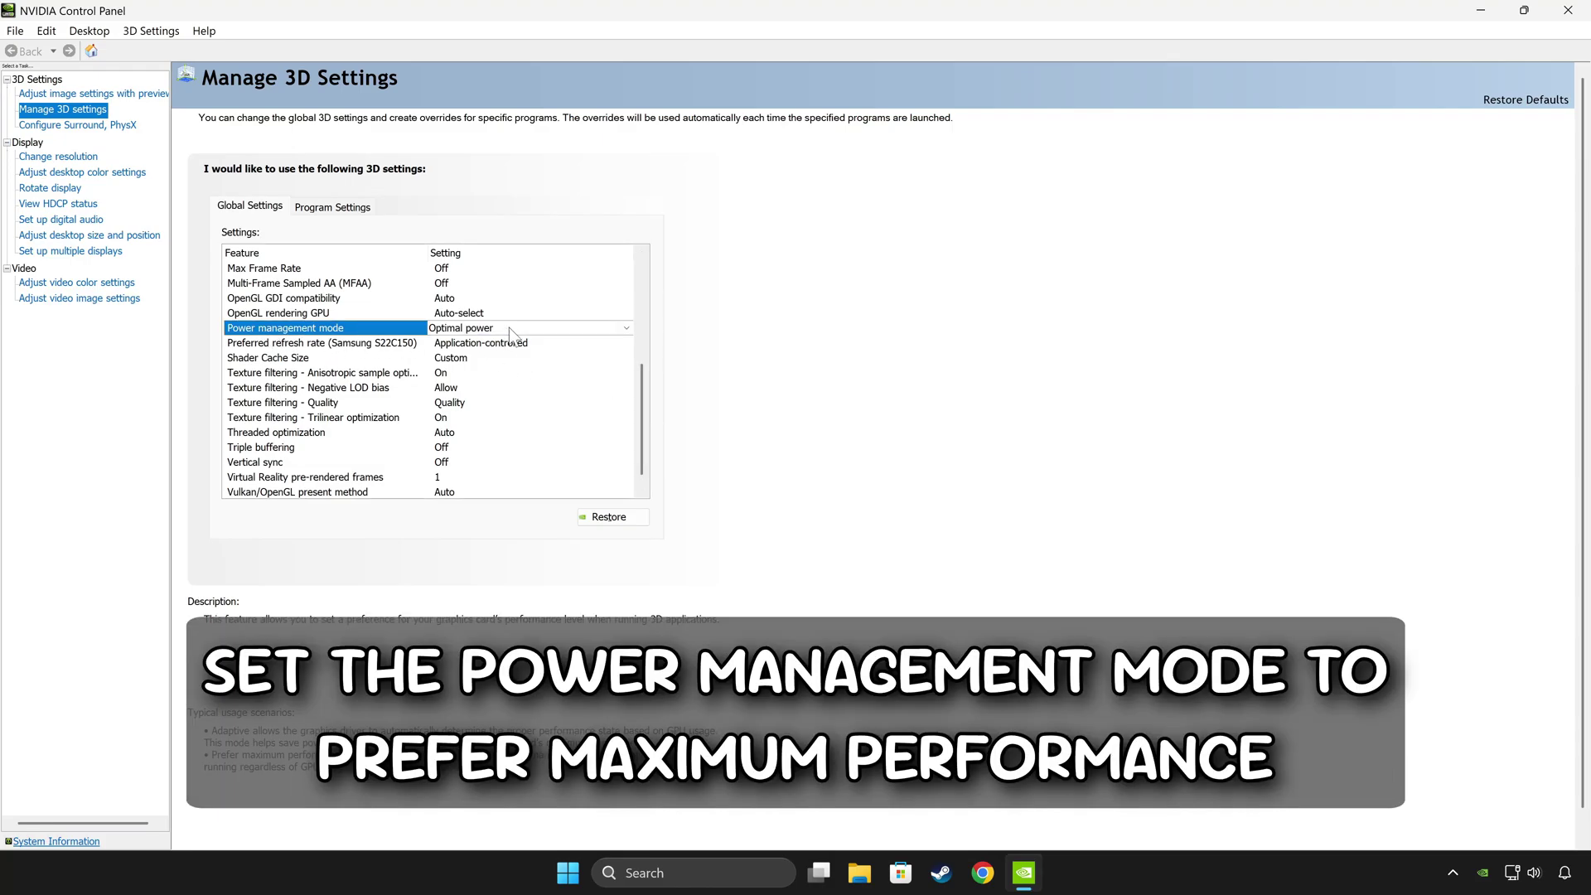
left_click(511, 331)
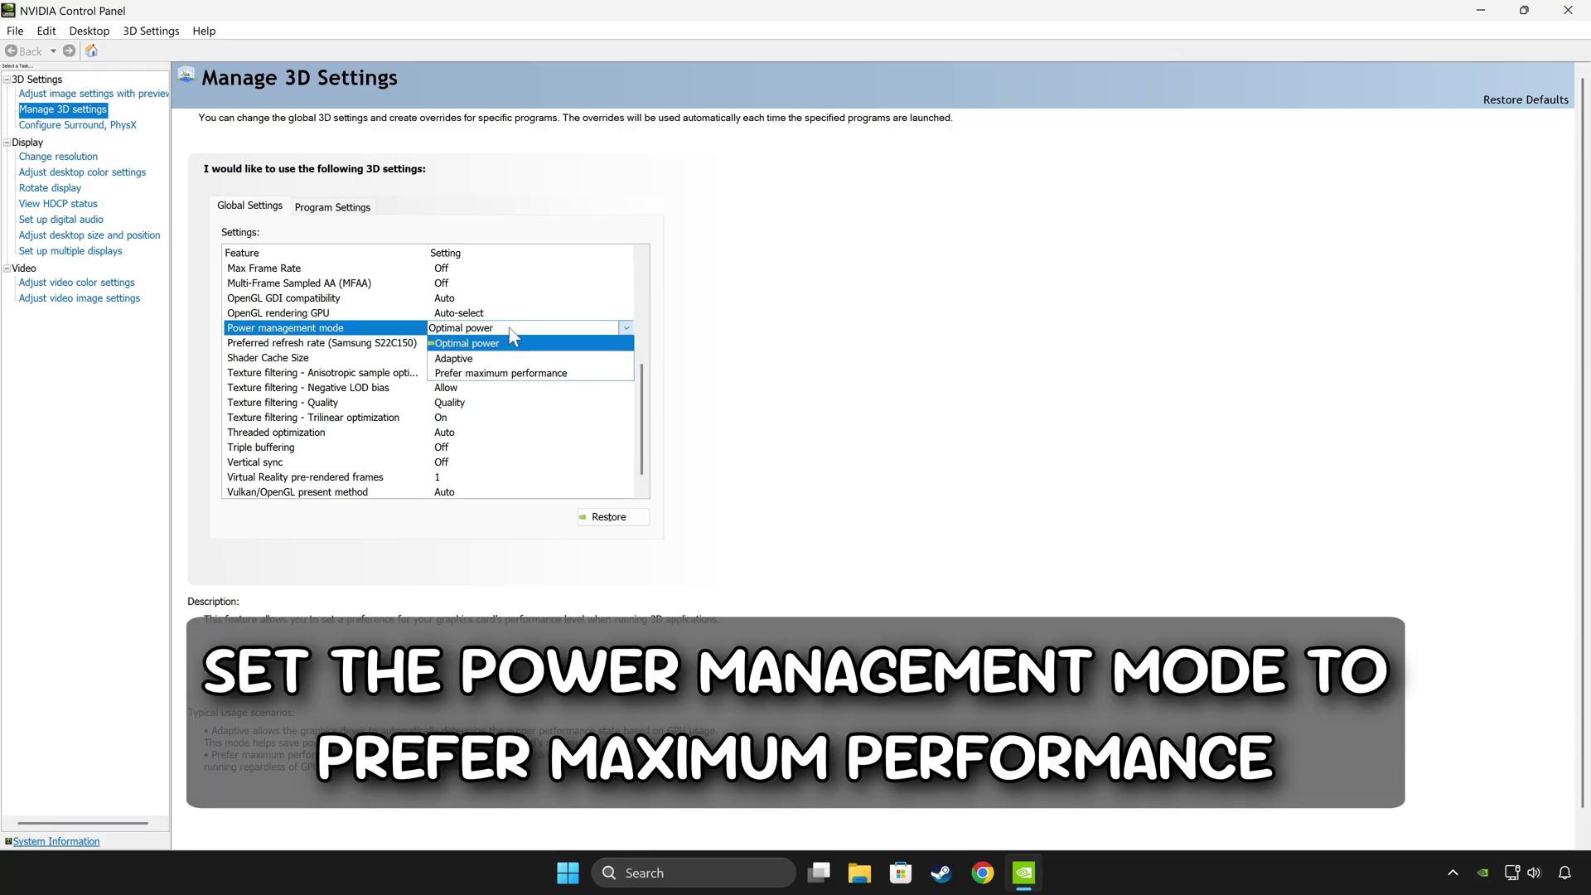
left_click(522, 374)
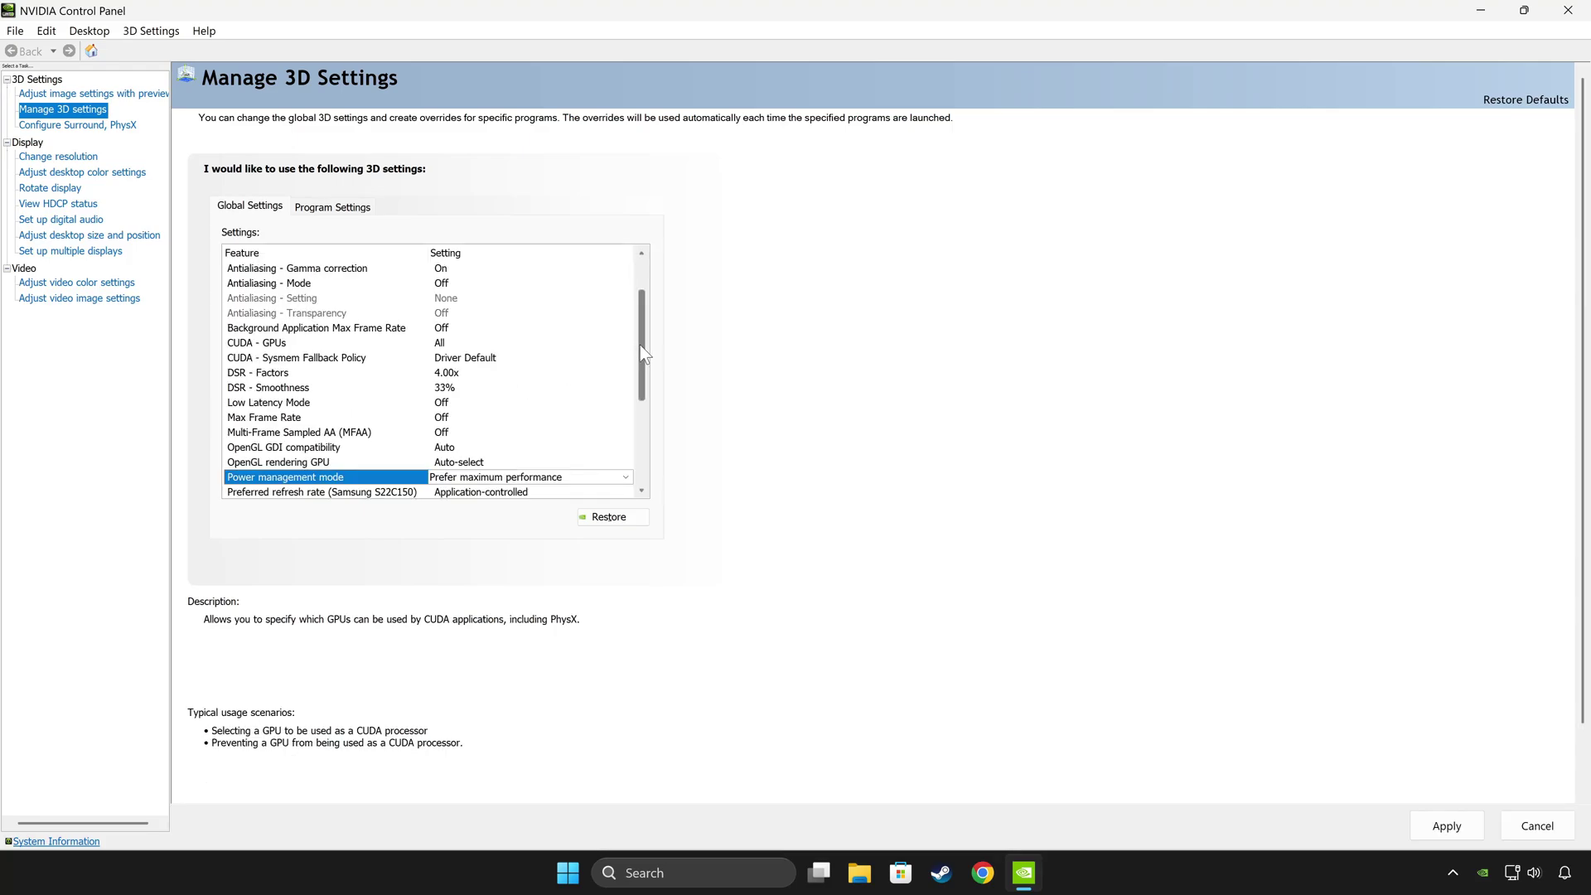
- Set the global Texture filtering - Quality option to High performance and apply the 3D settings
left_click_drag(644, 350, 646, 439)
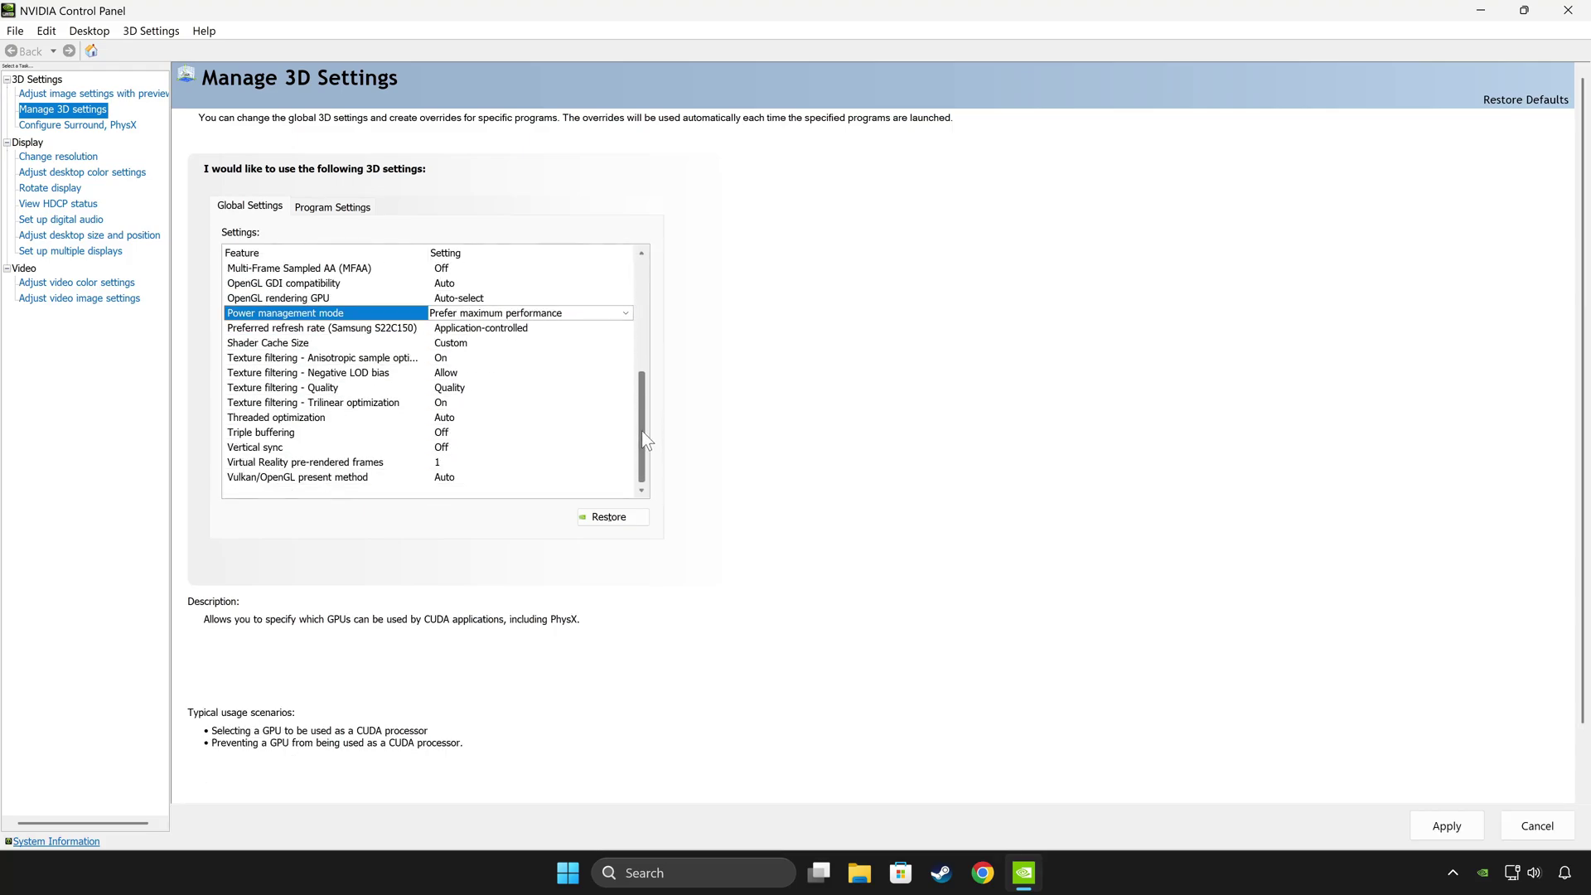
left_click(453, 392)
left_click(453, 390)
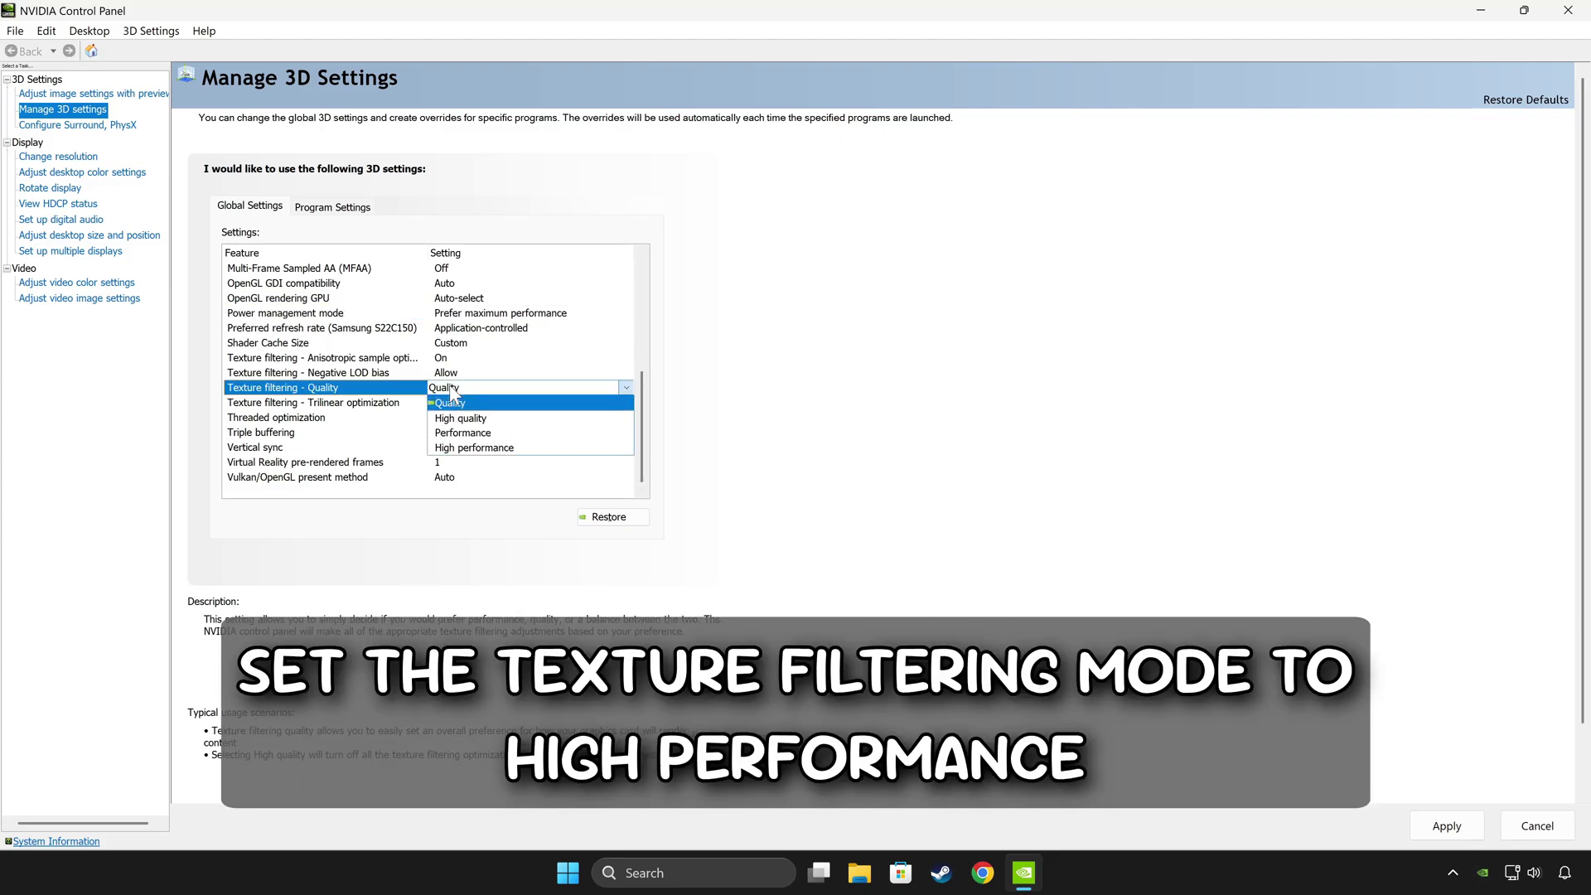
left_click(500, 449)
scroll(497, 446, "up", 5)
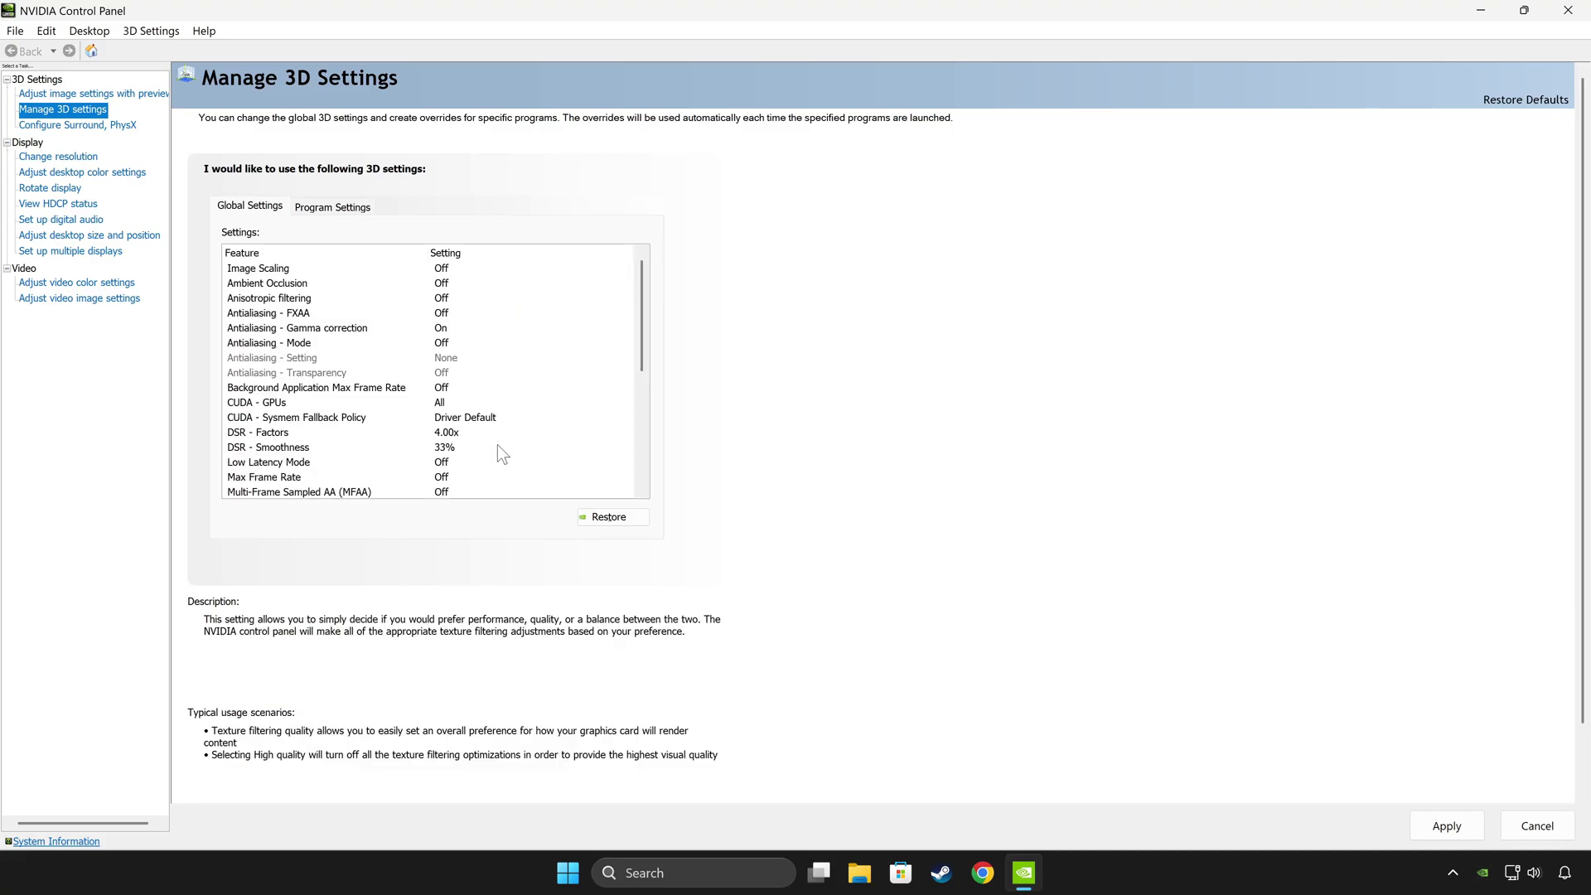
scroll(500, 452, "down", 3)
scroll(497, 447, "down", 2)
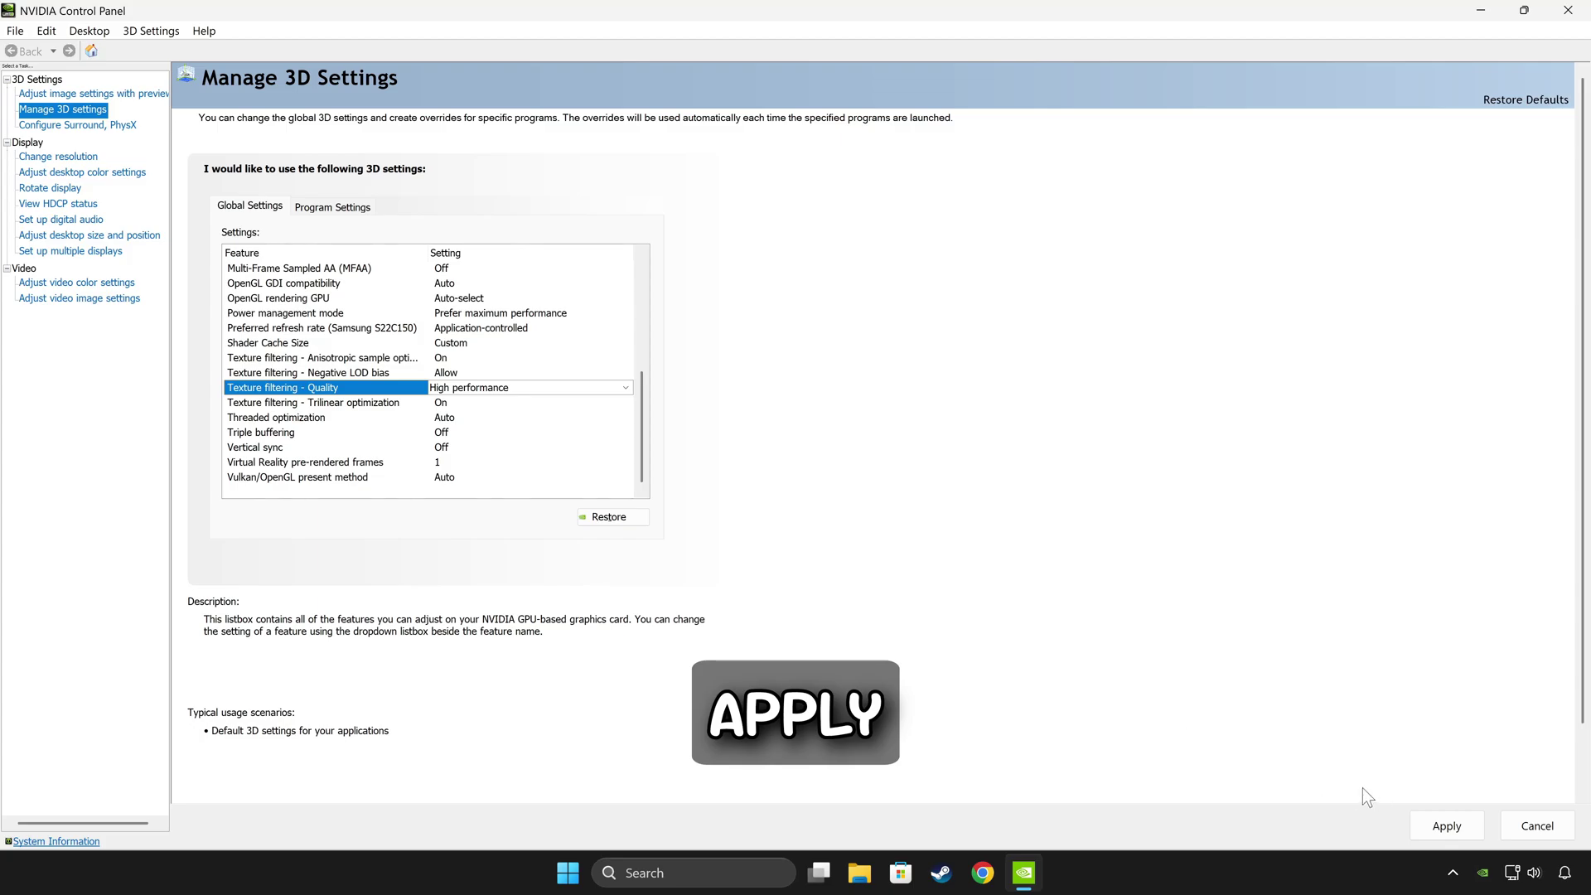
left_click(1447, 831)
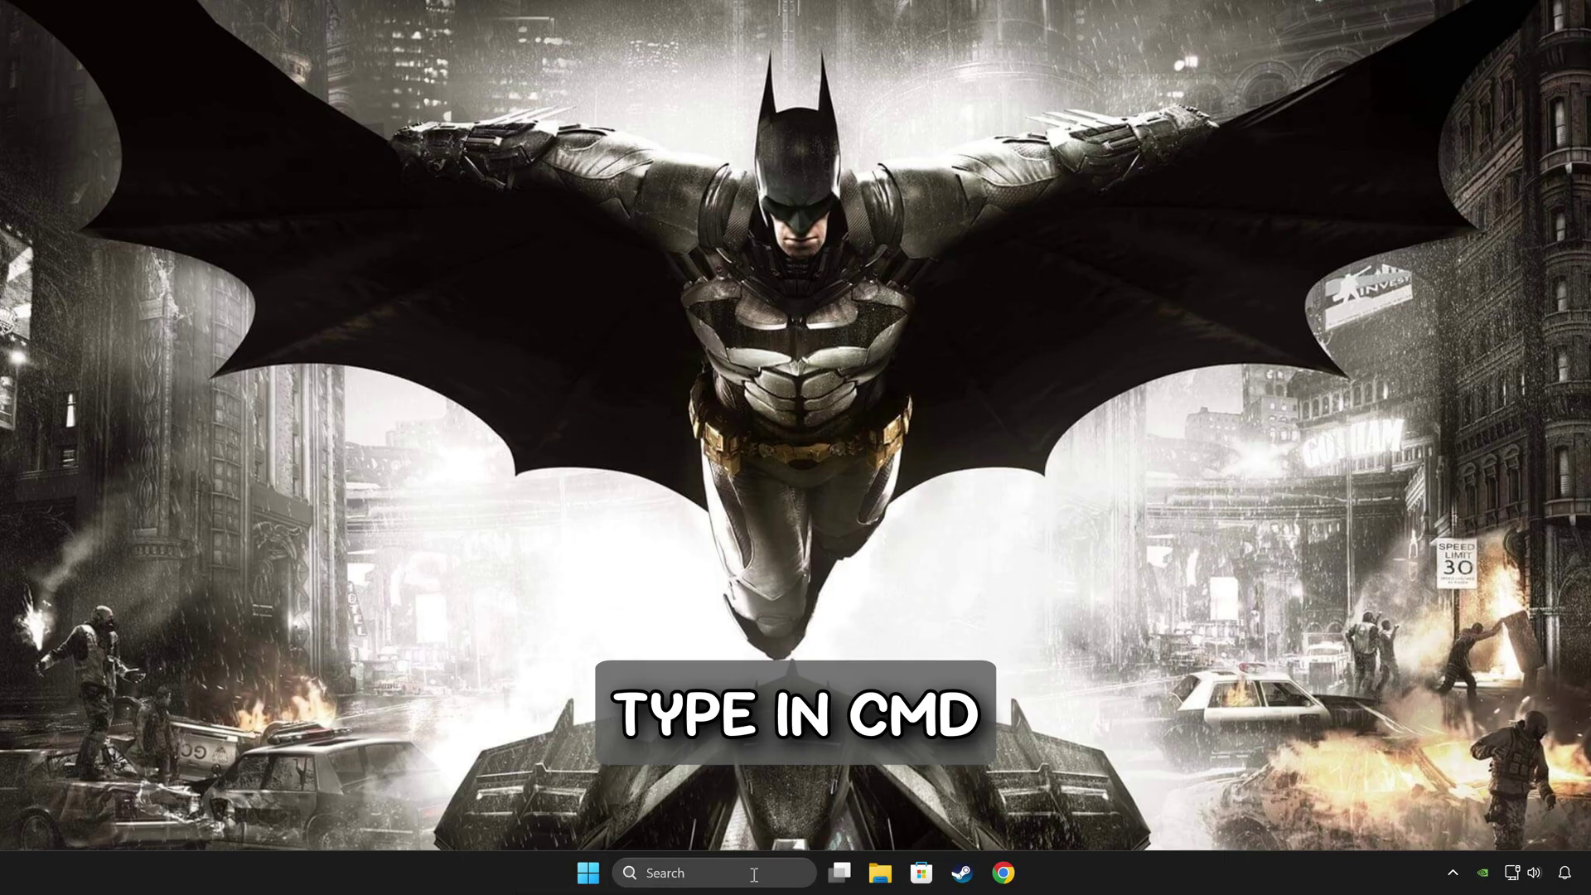
- Find Command Prompt by searching Windows for "cmd" and run it as administrator
left_click(754, 874)
type("cmd")
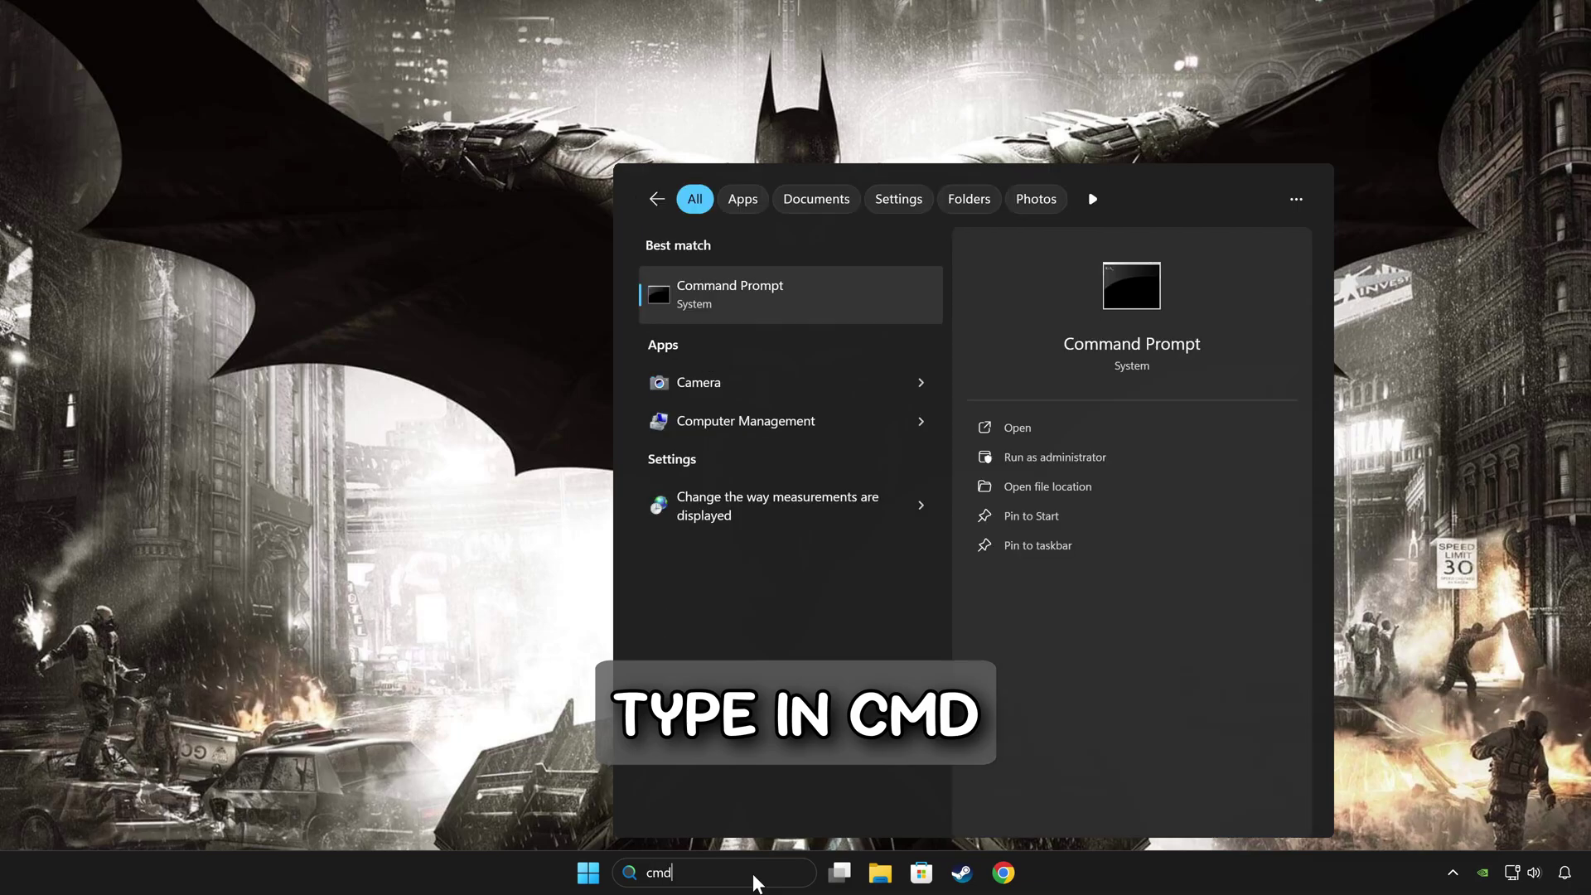
right_click(830, 300)
left_click(915, 330)
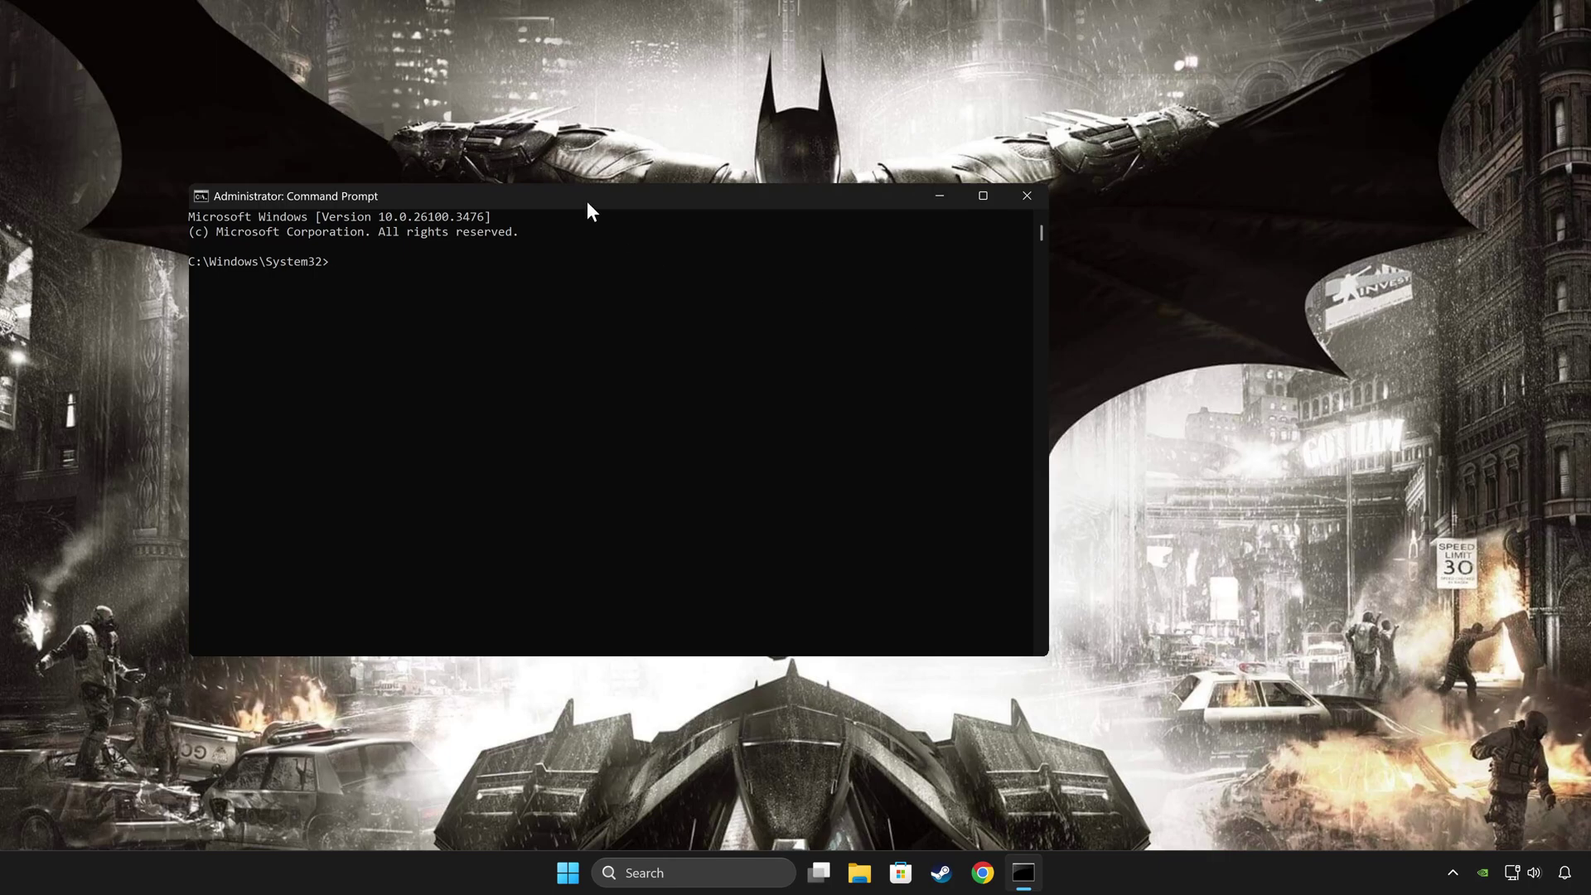
- Move the Command Prompt window nearer the middle of the desktop and run sfc /scannow to check the system files
left_click_drag(588, 203, 724, 191)
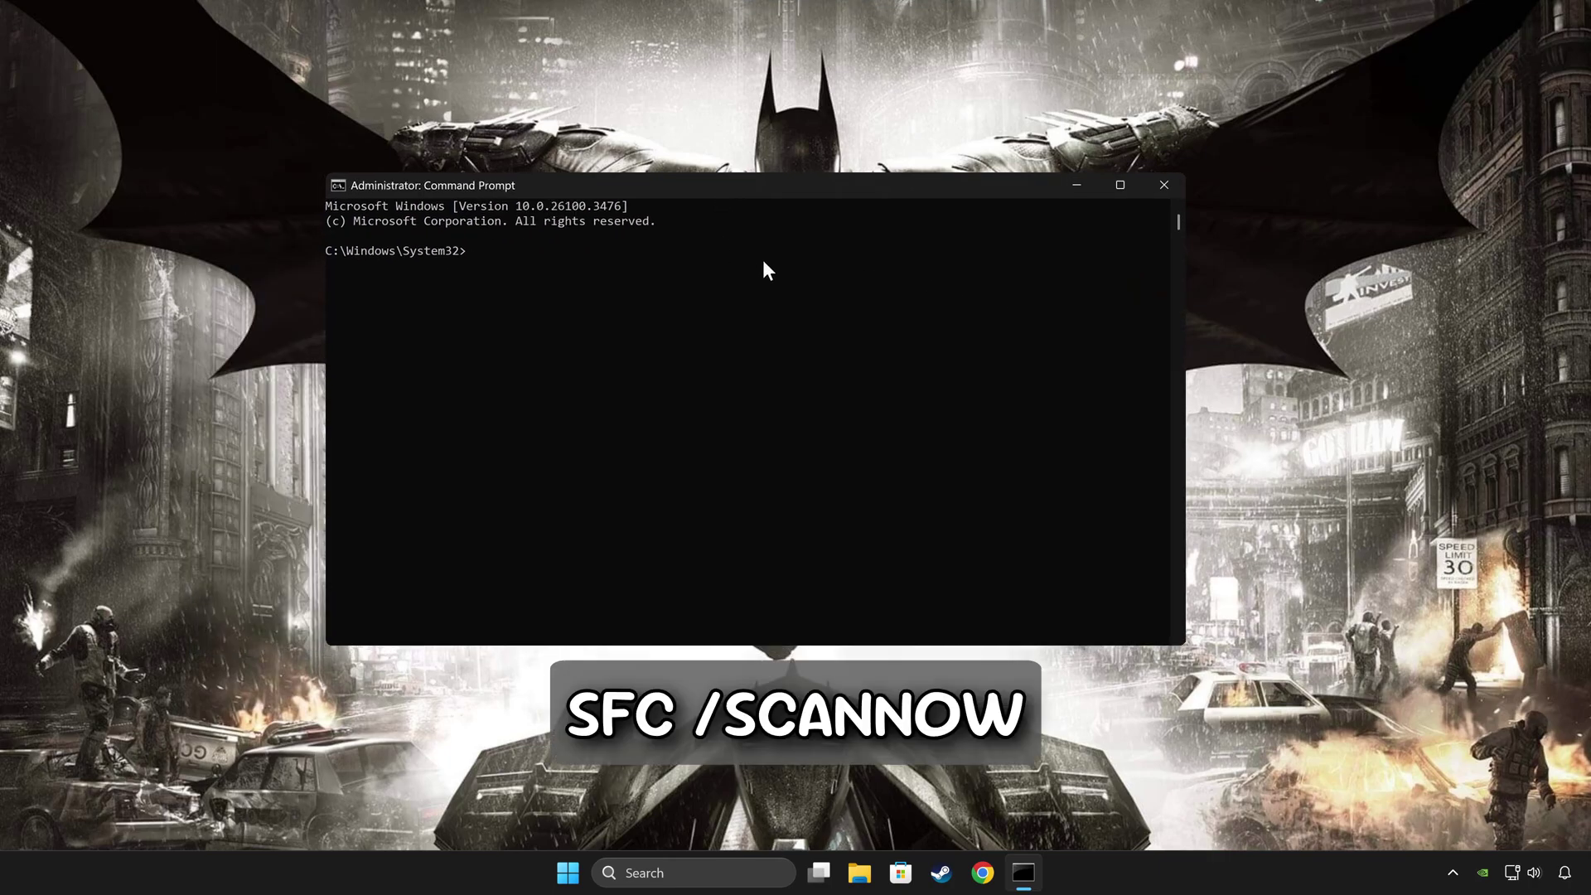
type("sfc /scannow")
key("Return")
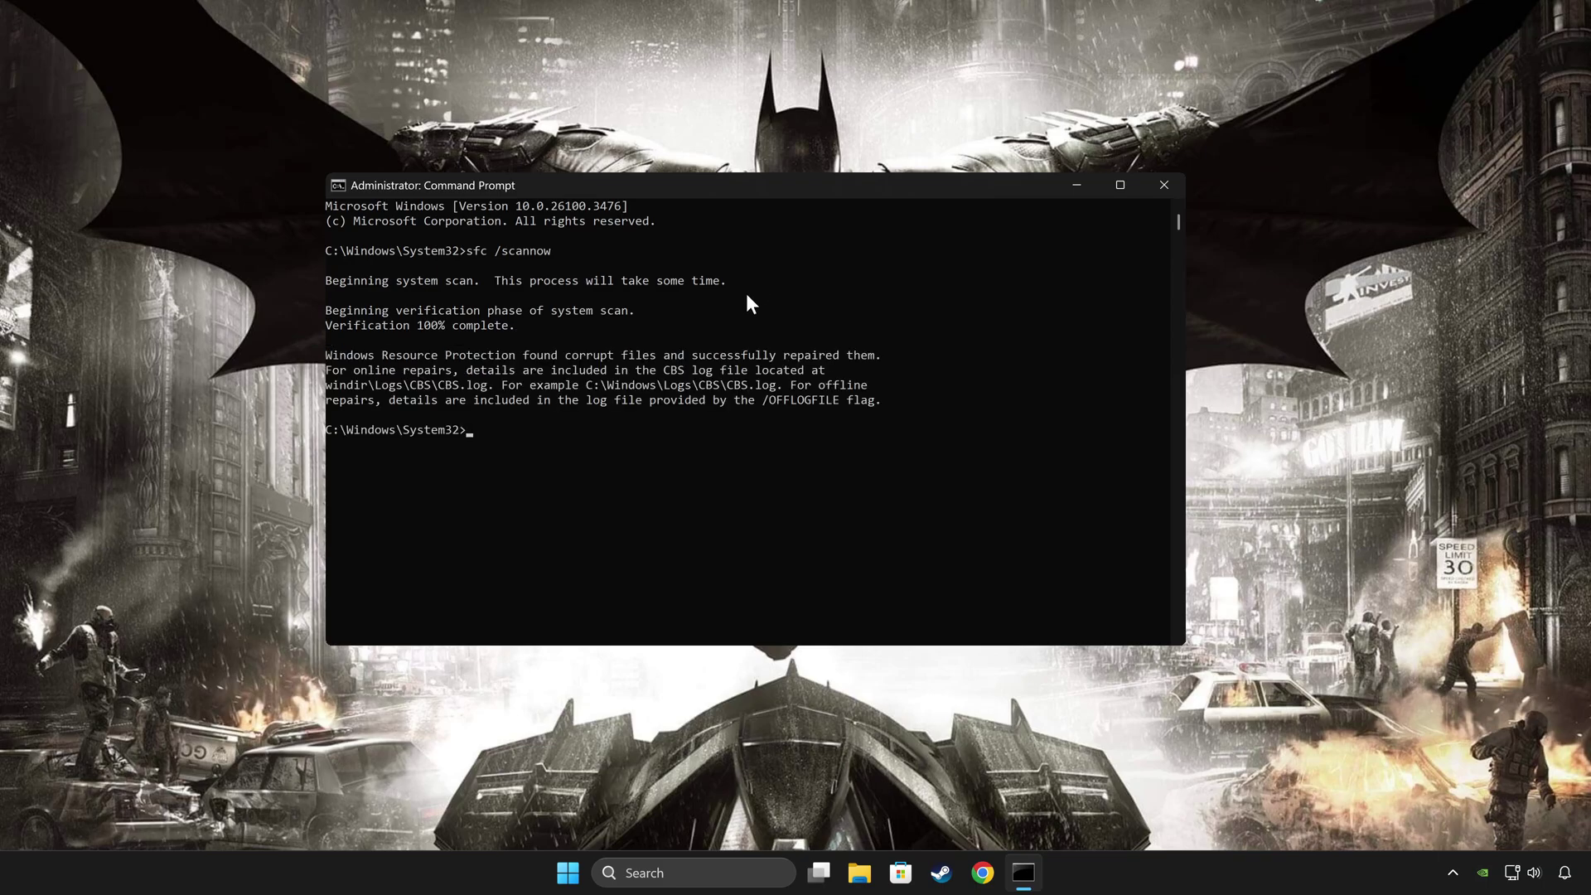
- Bring up the Windows power options for restarting the computer
left_click(568, 873)
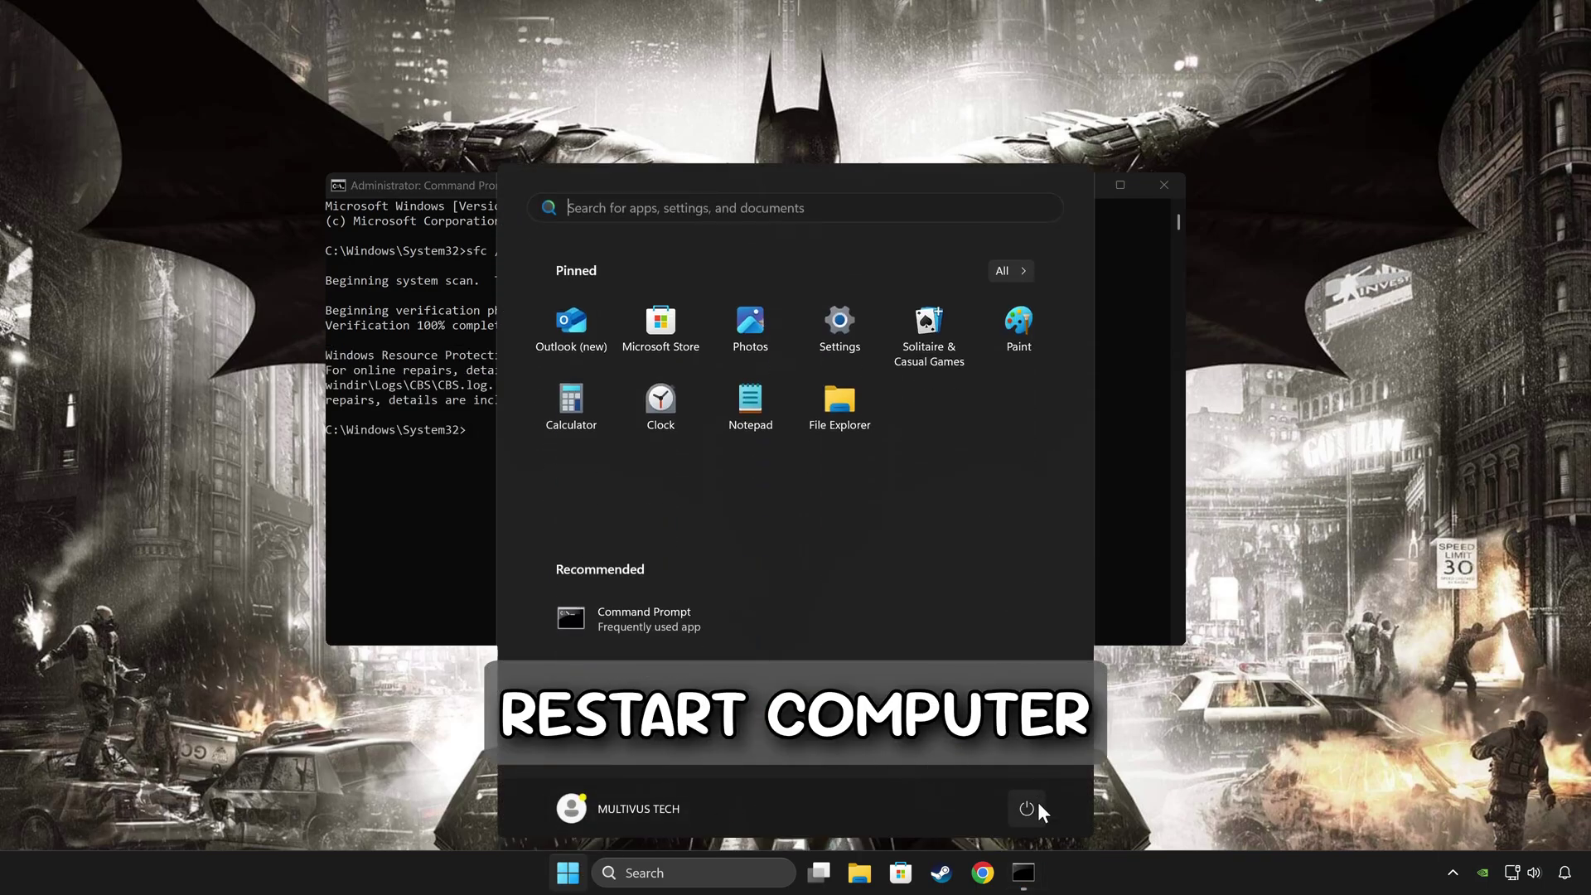
left_click(1037, 804)
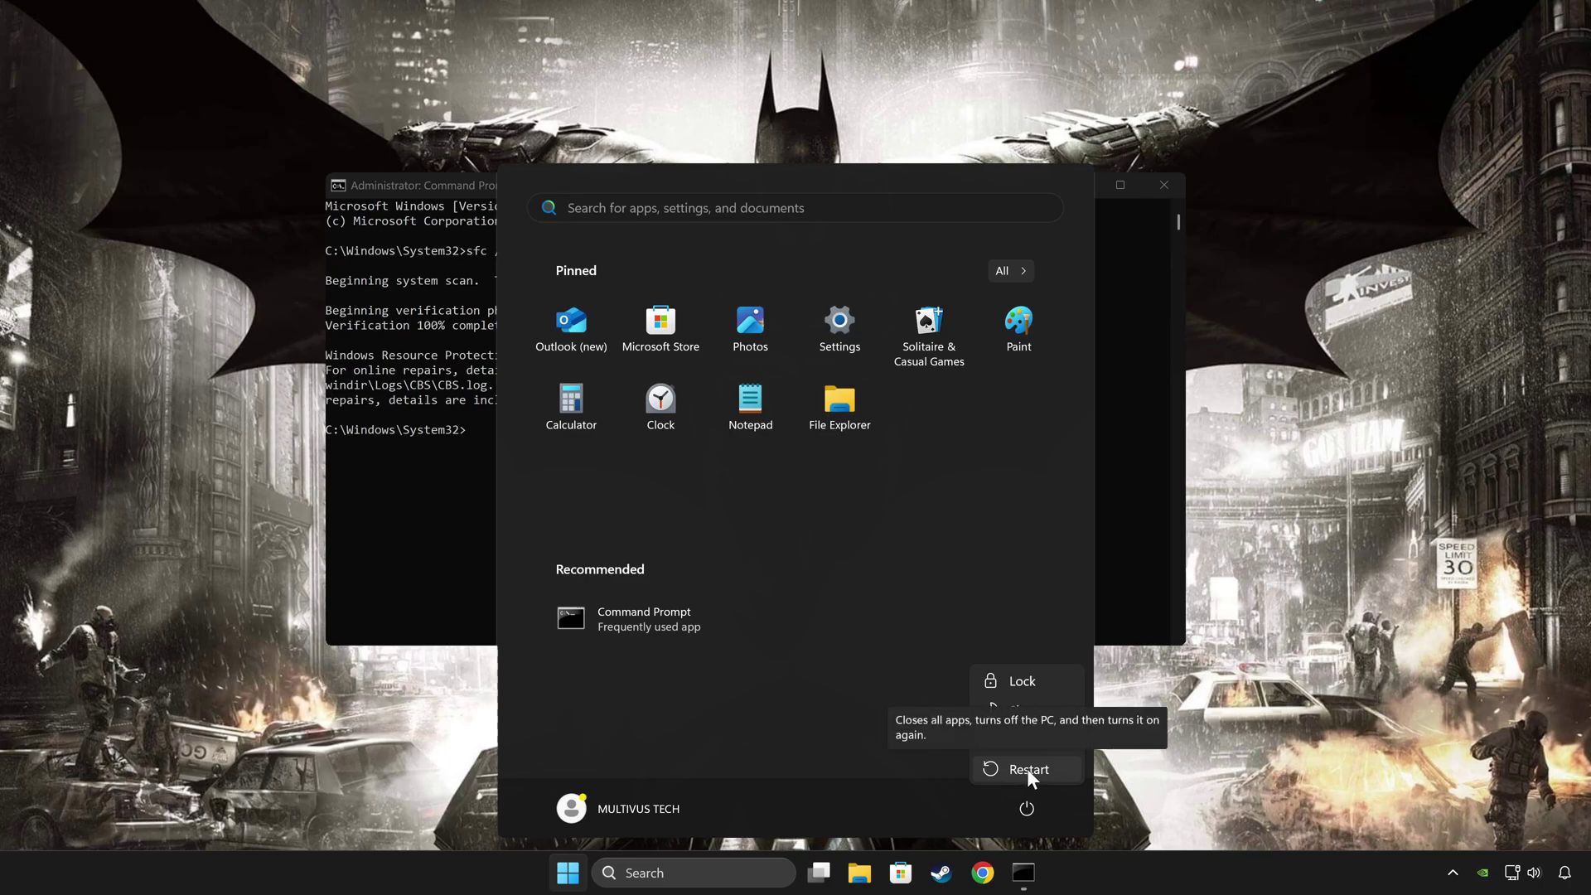